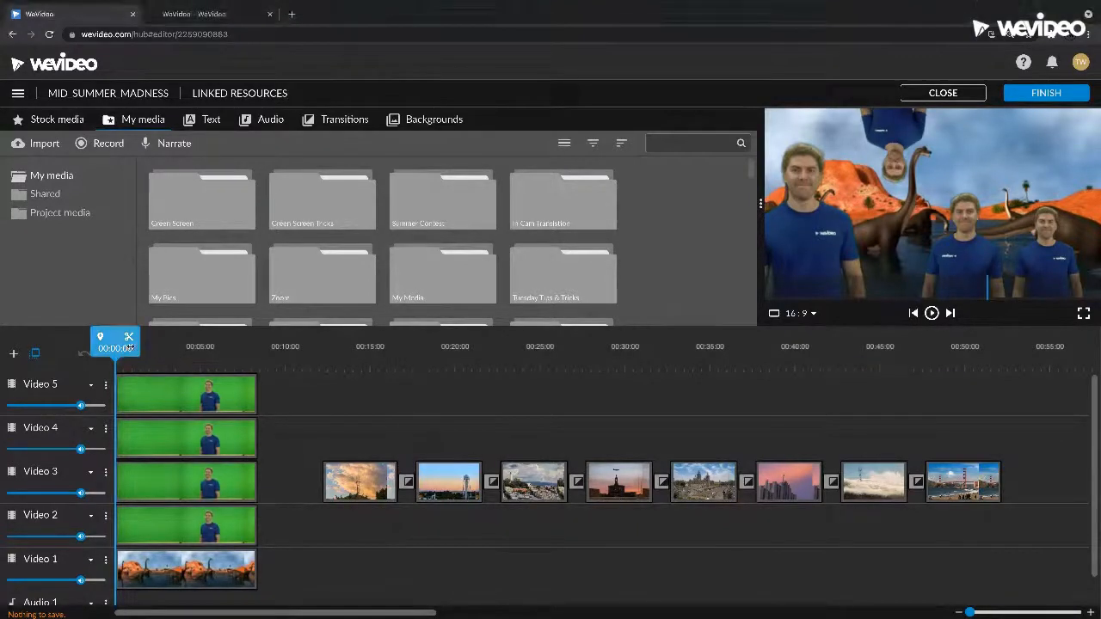
Play the layered green-screen clones over the dinosaur background repeatedly from the start to review the finished effect.
{"action": "key", "text": "space"}
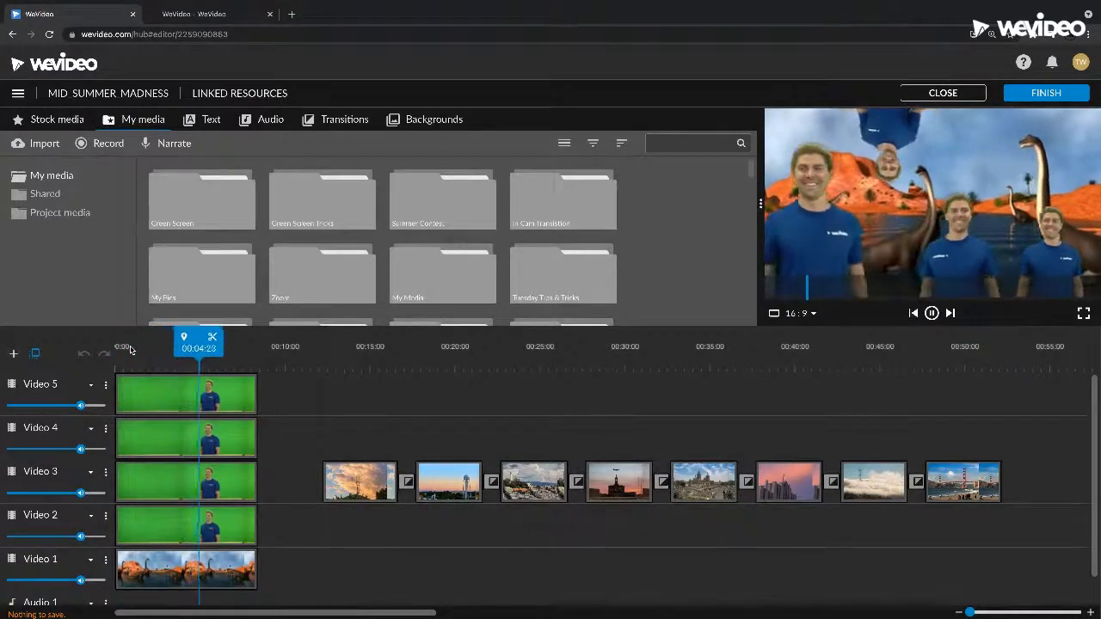
{"action": "key", "text": "space"}
{"action": "left_click_drag", "start_coordinate": [167, 353], "coordinate": [101, 354]}
{"action": "key", "text": "space"}
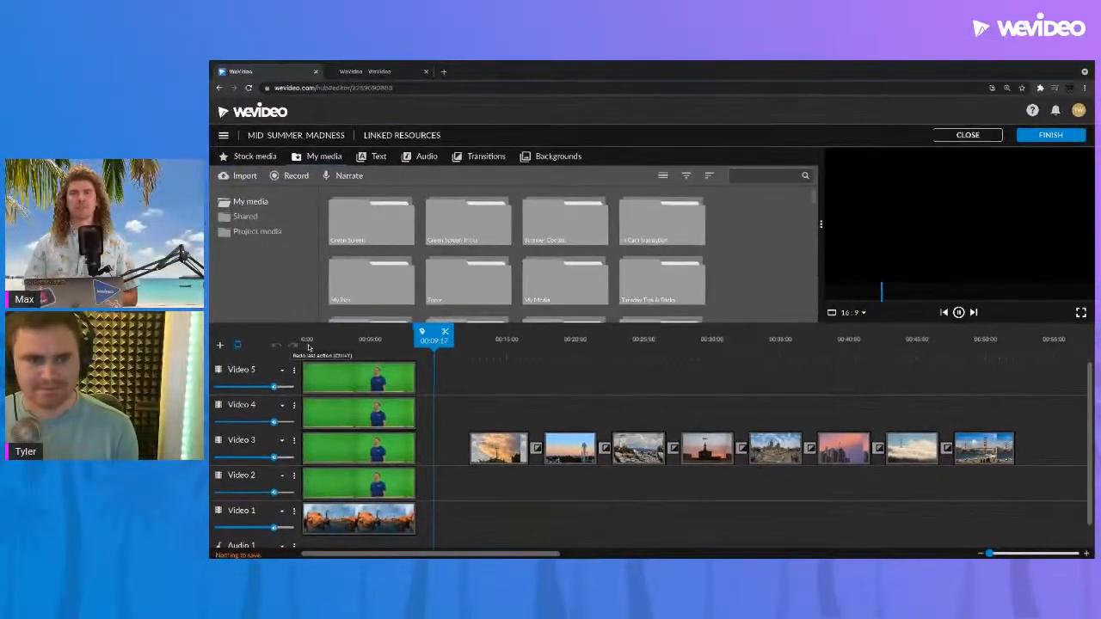
{"action": "left_click_drag", "start_coordinate": [374, 352], "coordinate": [271, 345]}
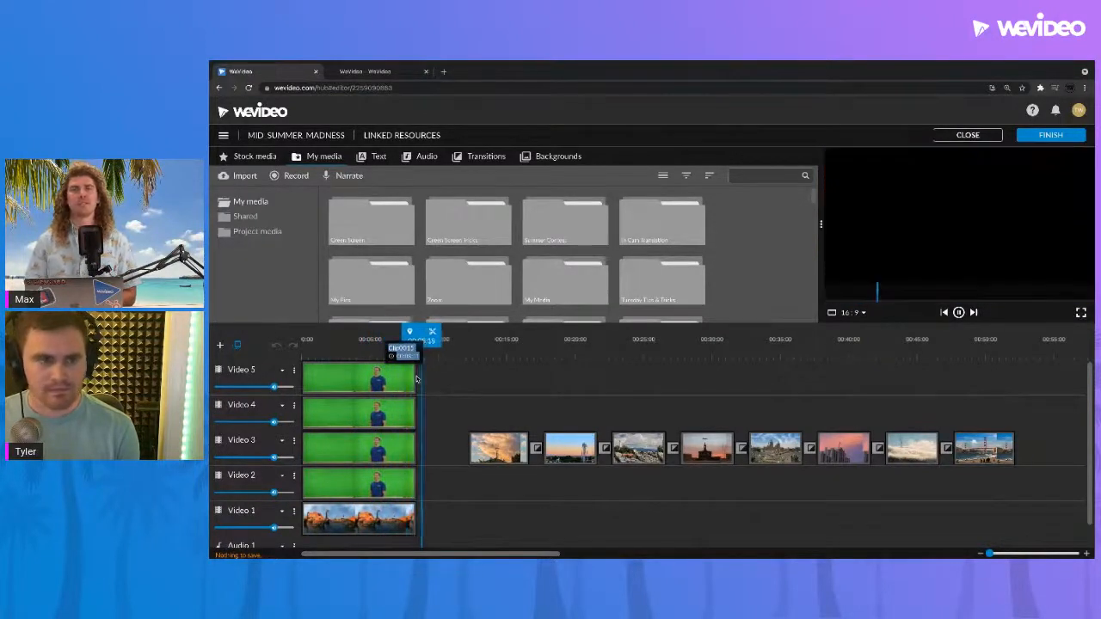
{"action": "key", "text": "space"}
{"action": "left_click", "coordinate": [356, 342]}
{"action": "left_click_drag", "start_coordinate": [356, 342], "coordinate": [302, 343]}
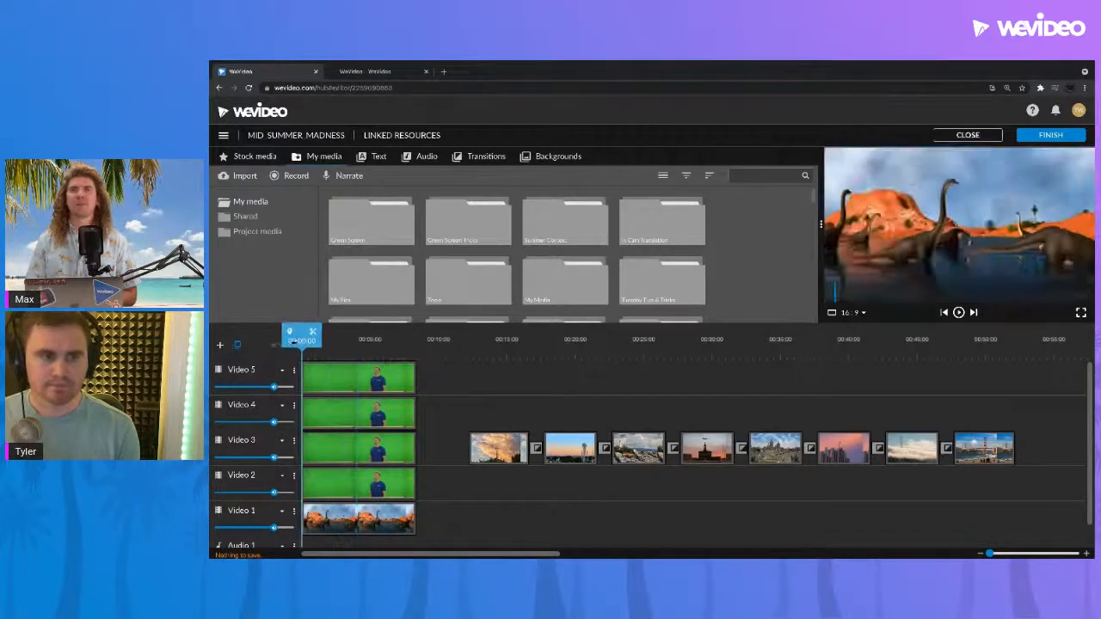
{"action": "key", "text": "space"}
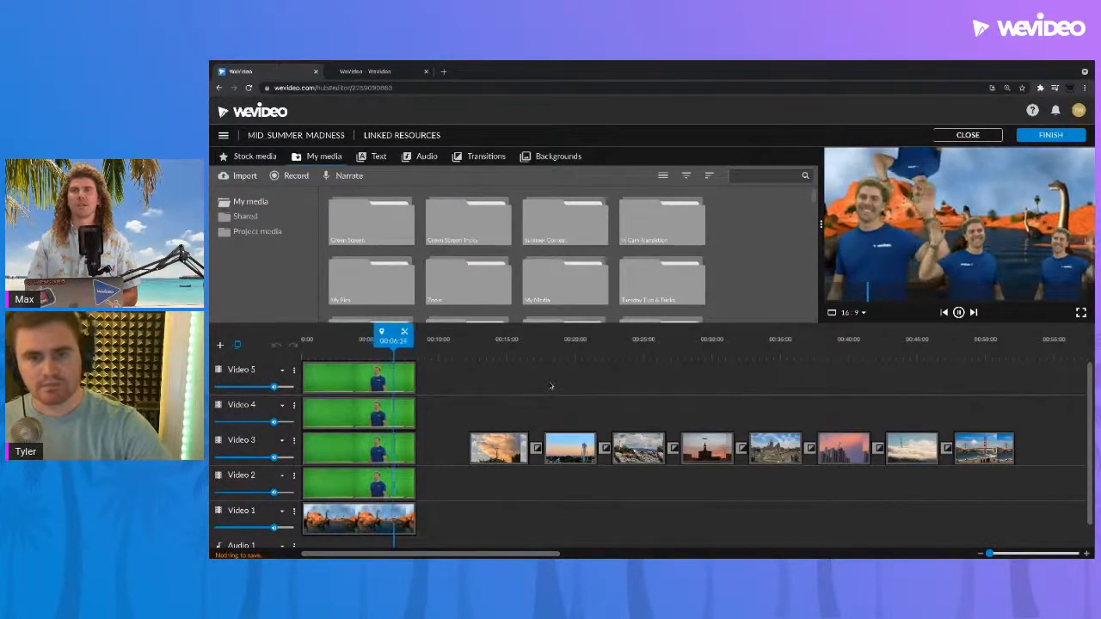
{"action": "key", "text": "space"}
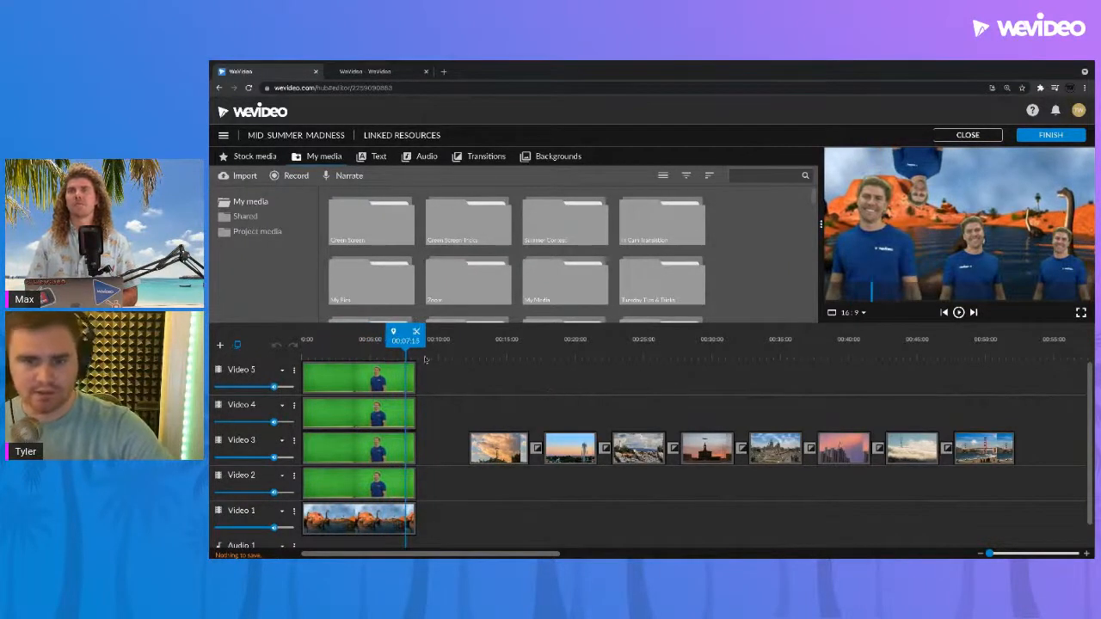
{"action": "left_click_drag", "start_coordinate": [382, 342], "coordinate": [284, 344]}
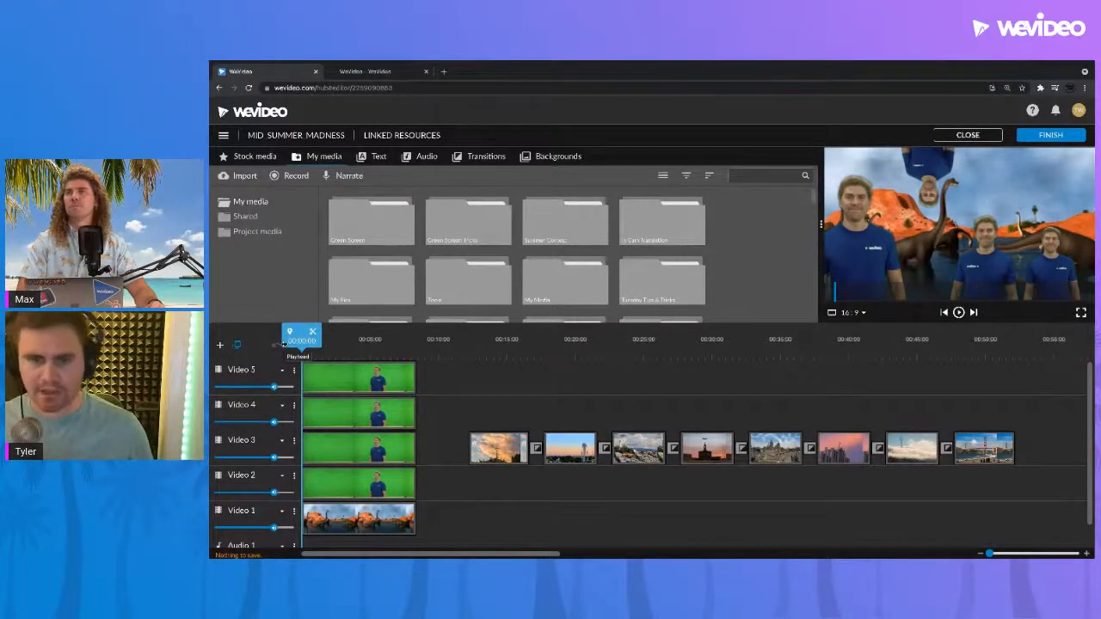
{"action": "left_click", "coordinate": [334, 352]}
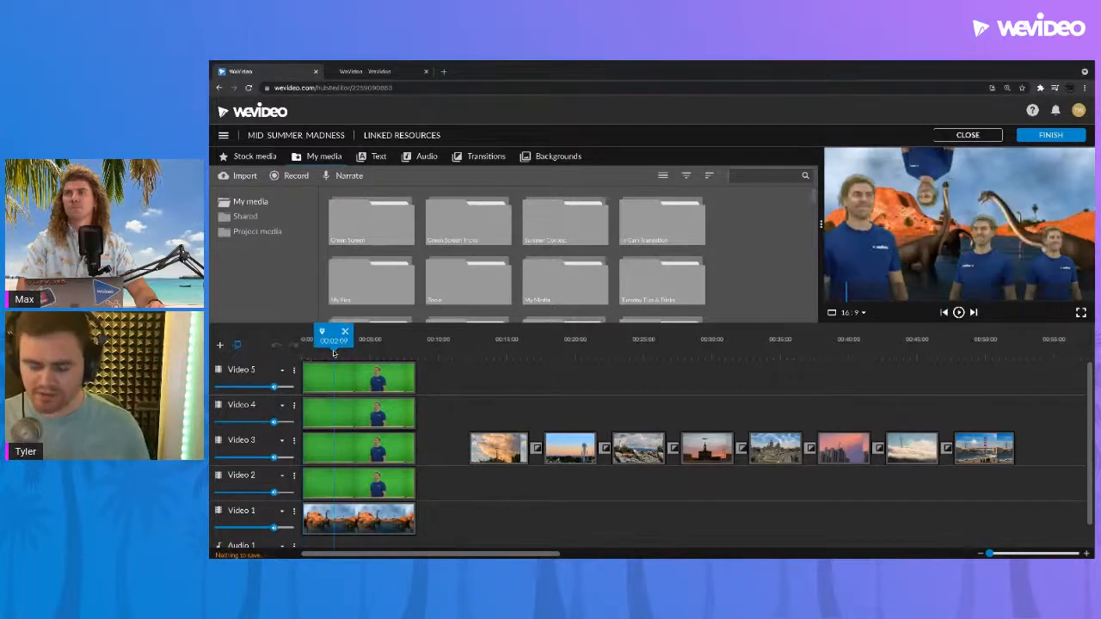
{"action": "double_click", "coordinate": [370, 383]}
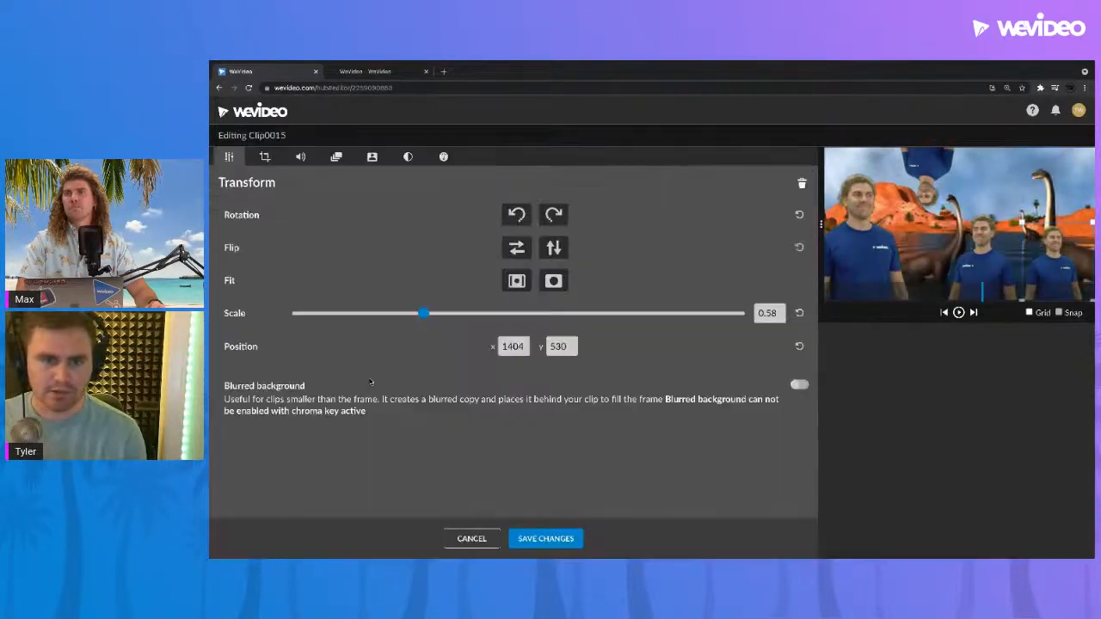
{"action": "left_click", "coordinate": [484, 540]}
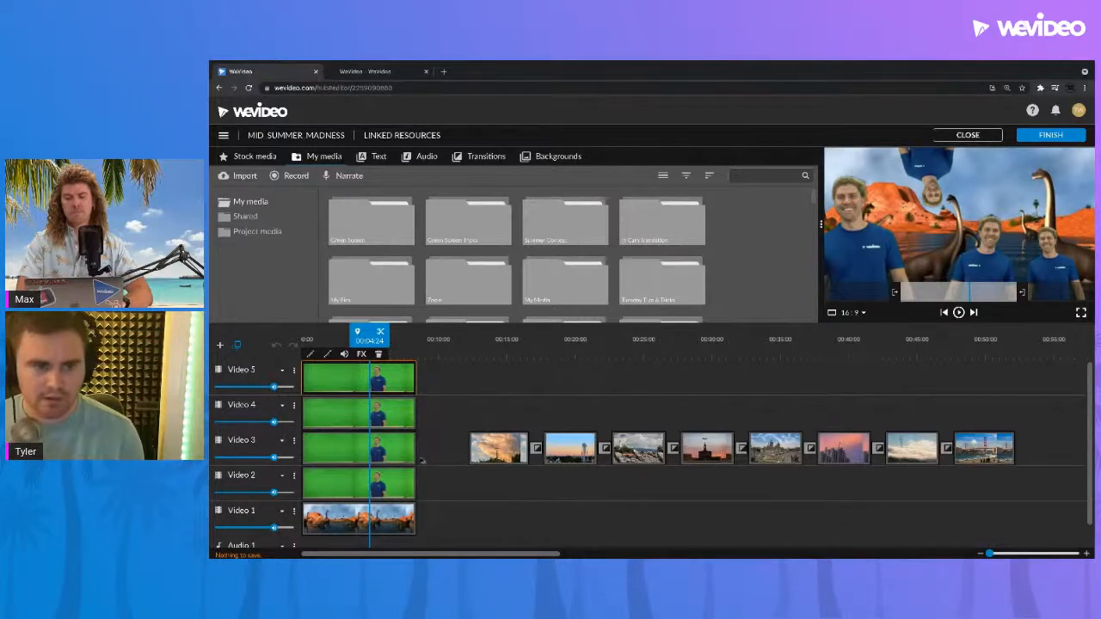
Delete the green-screen clips on Video 2, Video 3 and Video 4, keeping the copy on Video 5.
{"action": "left_click", "coordinate": [431, 483]}
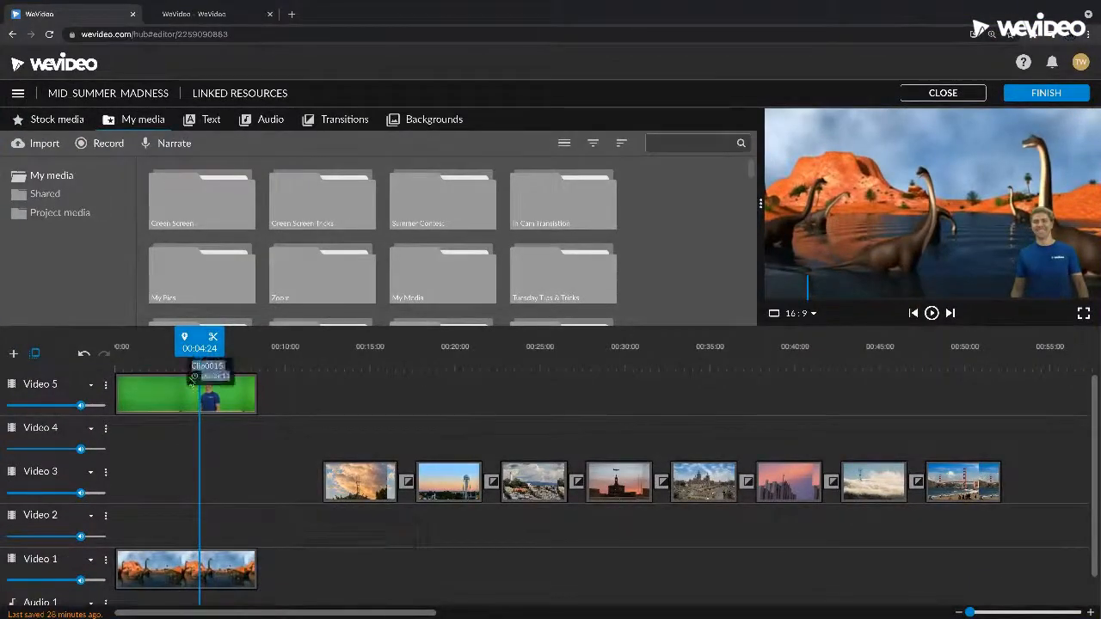
Clear the transform, crop and color keying settings of the green-screen clip on Video 5.
{"action": "double_click", "coordinate": [182, 401]}
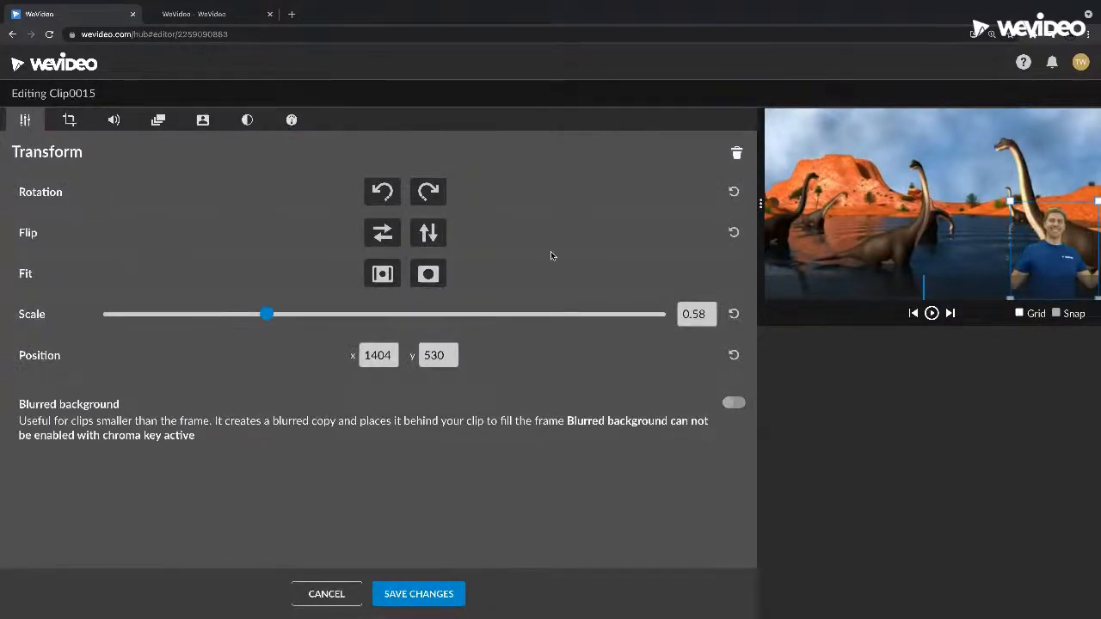
{"action": "left_click", "coordinate": [737, 156]}
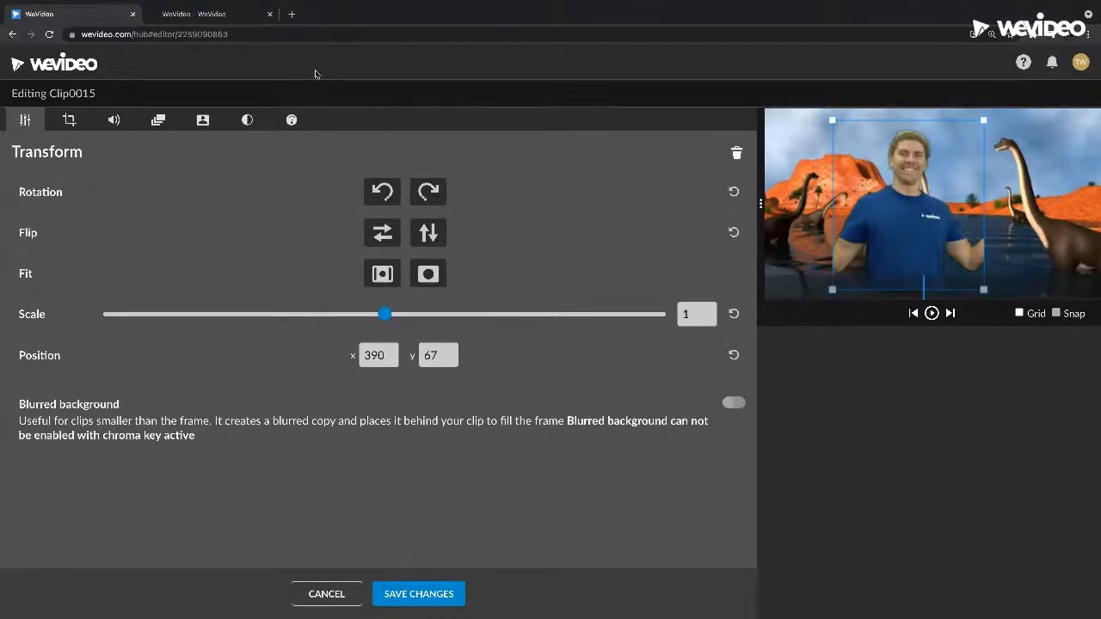
{"action": "left_click", "coordinate": [70, 122]}
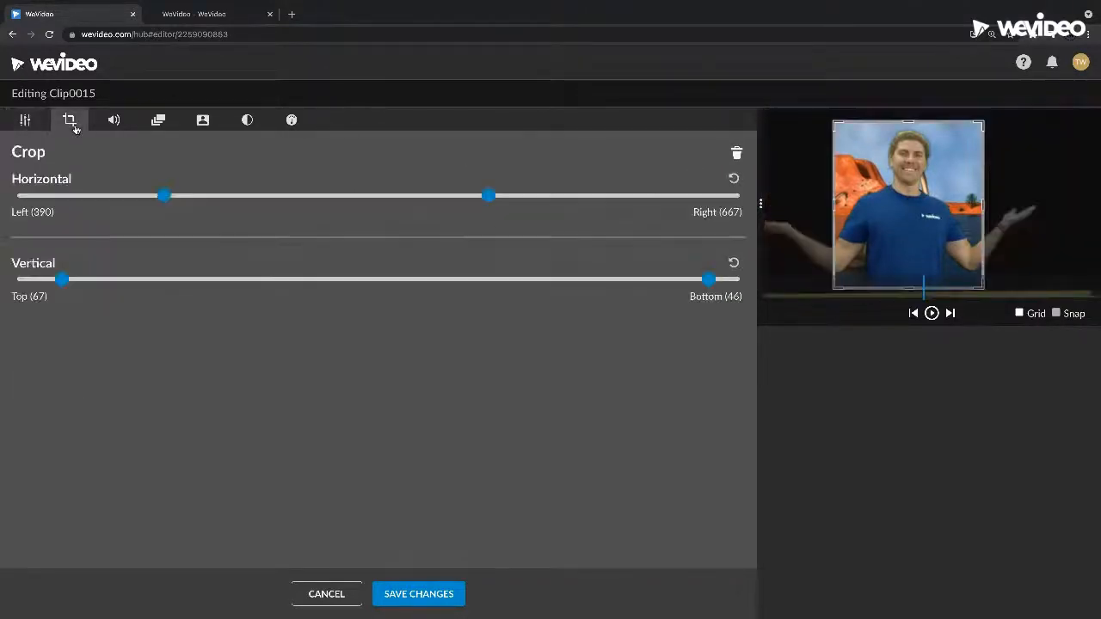
{"action": "left_click", "coordinate": [736, 156]}
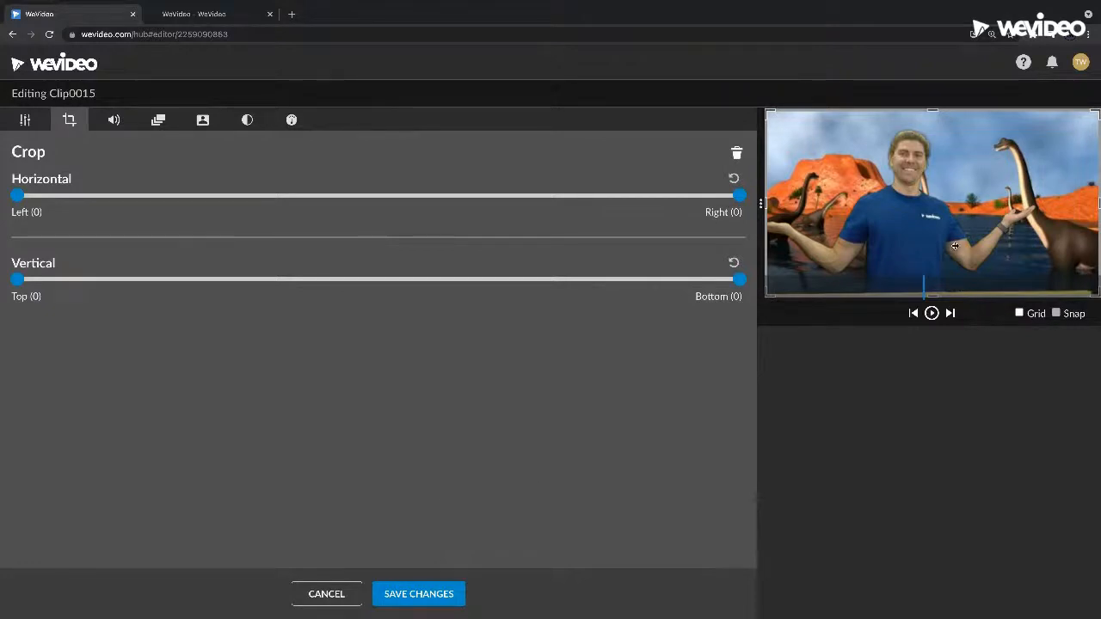
{"action": "left_click", "coordinate": [202, 119]}
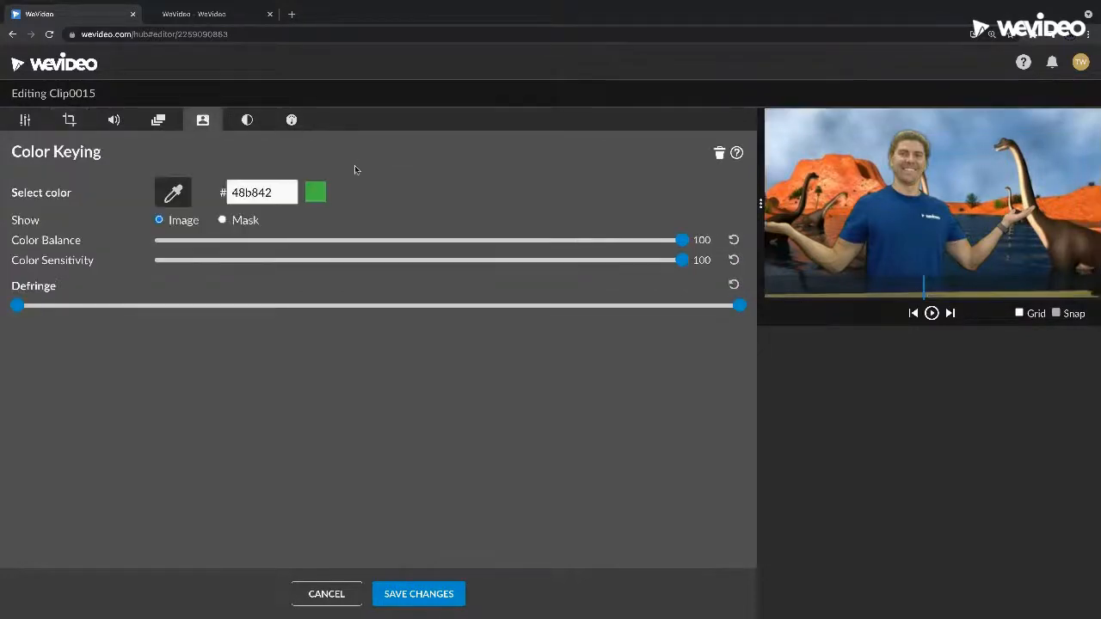
{"action": "left_click", "coordinate": [718, 154]}
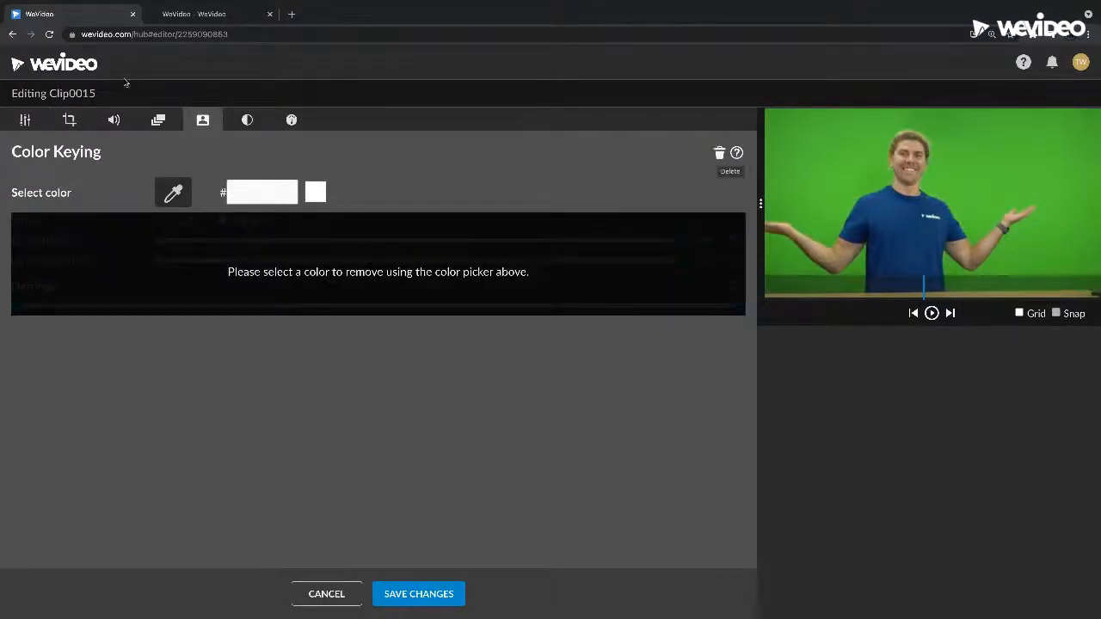
{"action": "left_click", "coordinate": [160, 120]}
{"action": "left_click", "coordinate": [203, 120]}
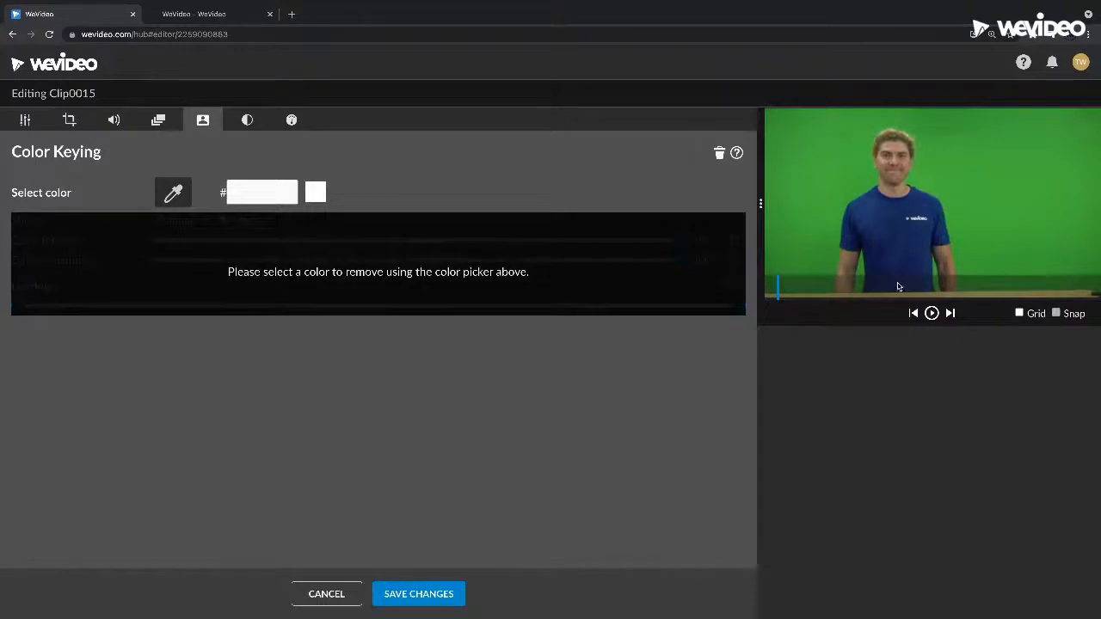
Play the clip to the moment the presenter's arms are spread and crop 79 off its bottom edge, leaving the sides uncropped.
{"action": "left_click", "coordinate": [932, 314]}
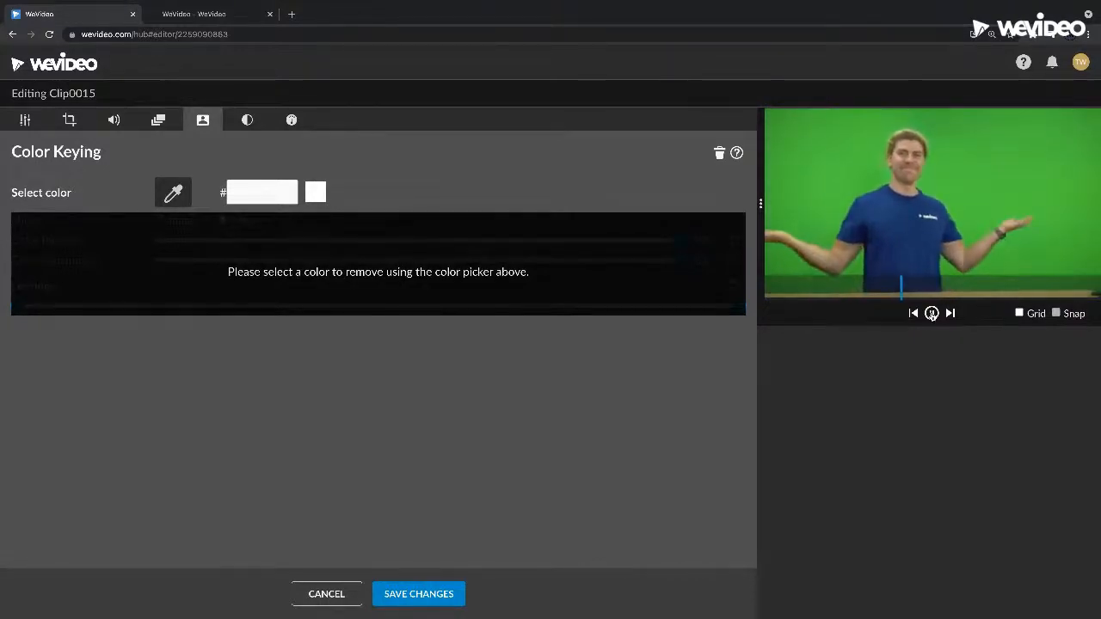
{"action": "left_click", "coordinate": [932, 314]}
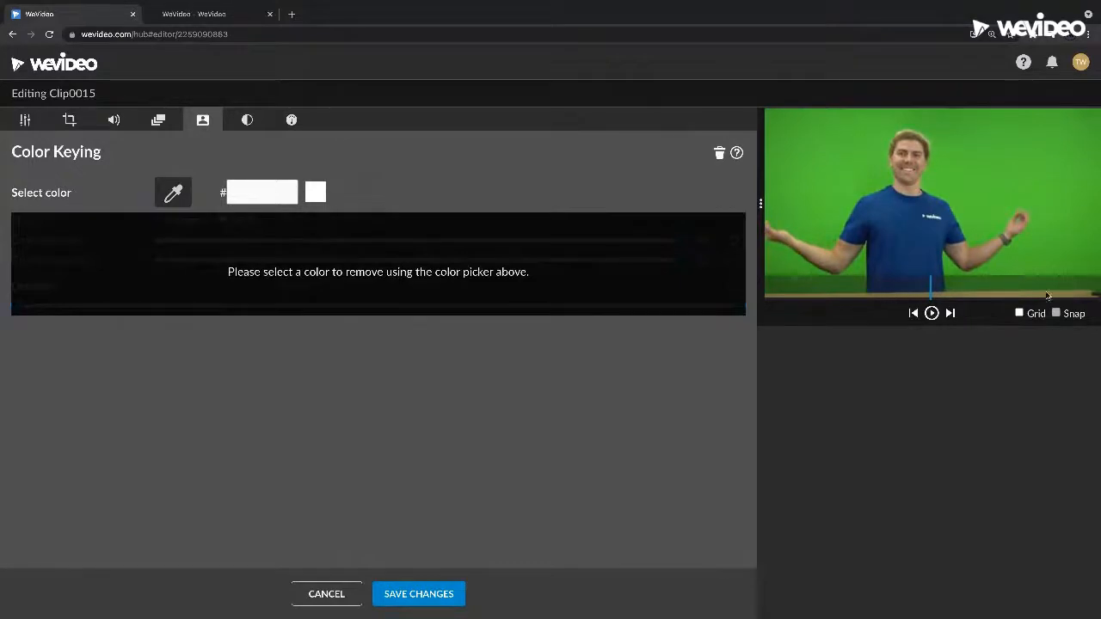
{"action": "left_click", "coordinate": [64, 122]}
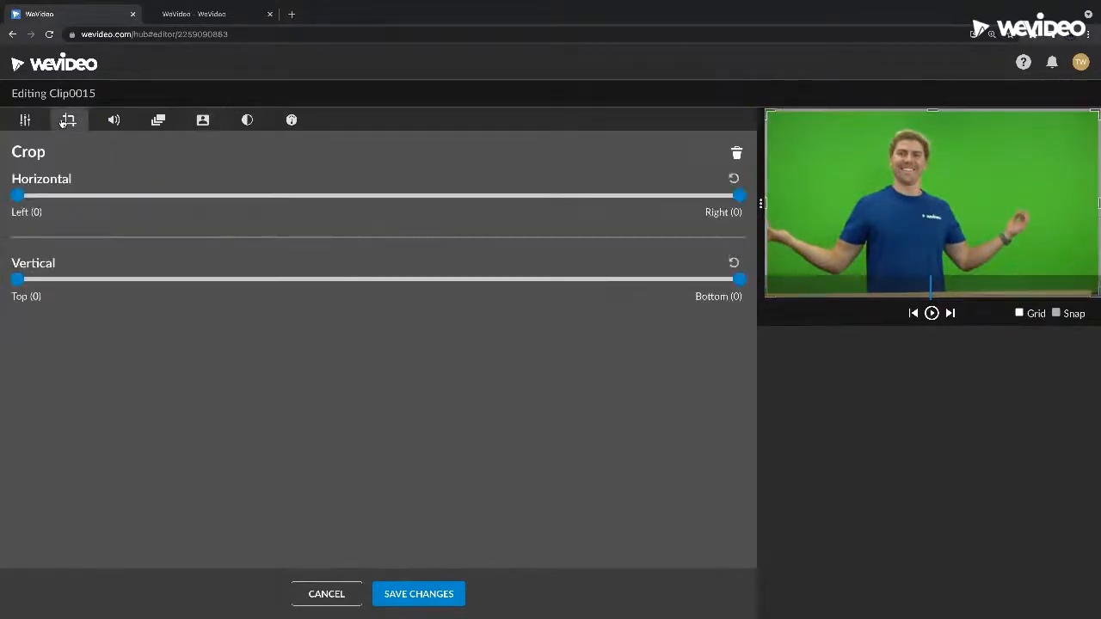
{"action": "mouse_move", "coordinate": [17, 196]}
{"action": "left_mouse_down"}
{"action": "mouse_move", "coordinate": [49, 195]}
{"action": "mouse_move", "coordinate": [14, 198]}
{"action": "left_mouse_up"}
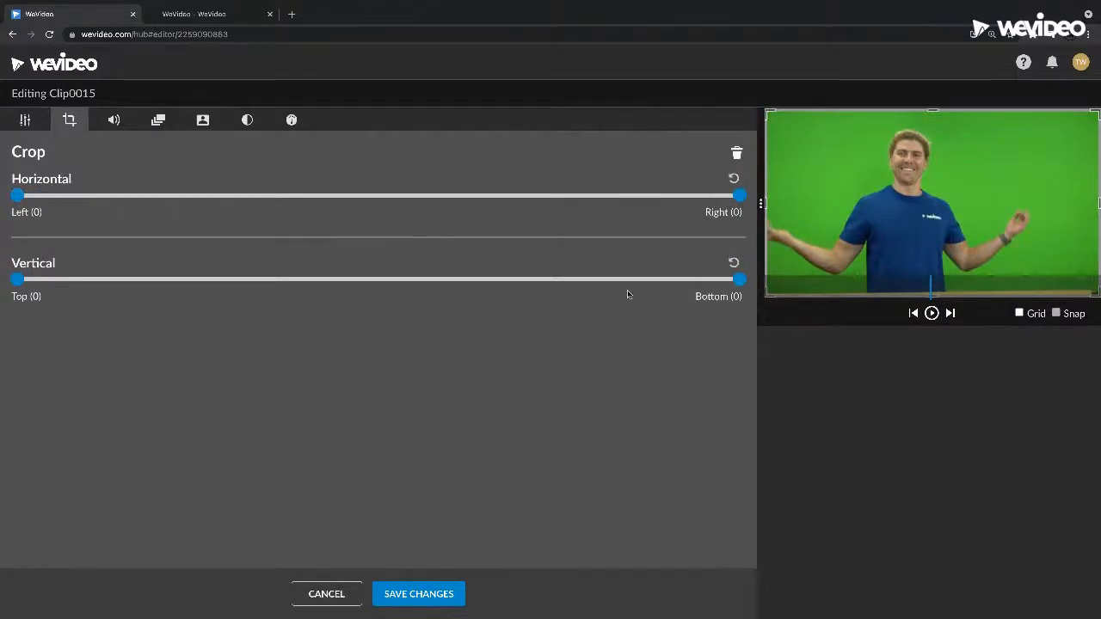
{"action": "left_click_drag", "start_coordinate": [730, 286], "coordinate": [686, 286]}
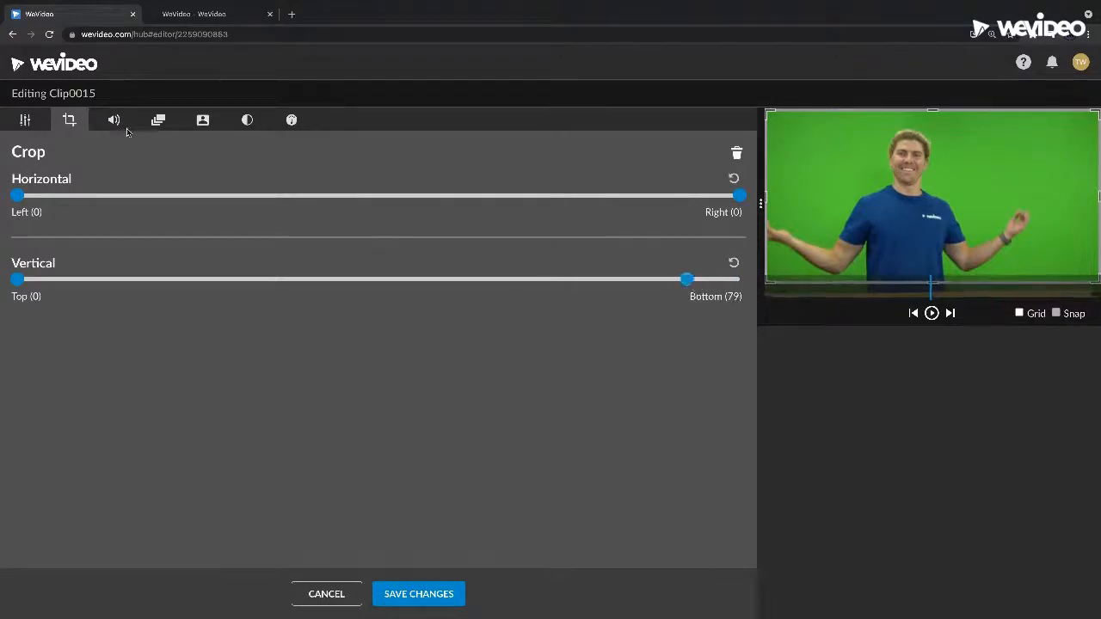
Key out the clip's green background using the color 4cb531 sampled from the green screen.
{"action": "left_click", "coordinate": [203, 121]}
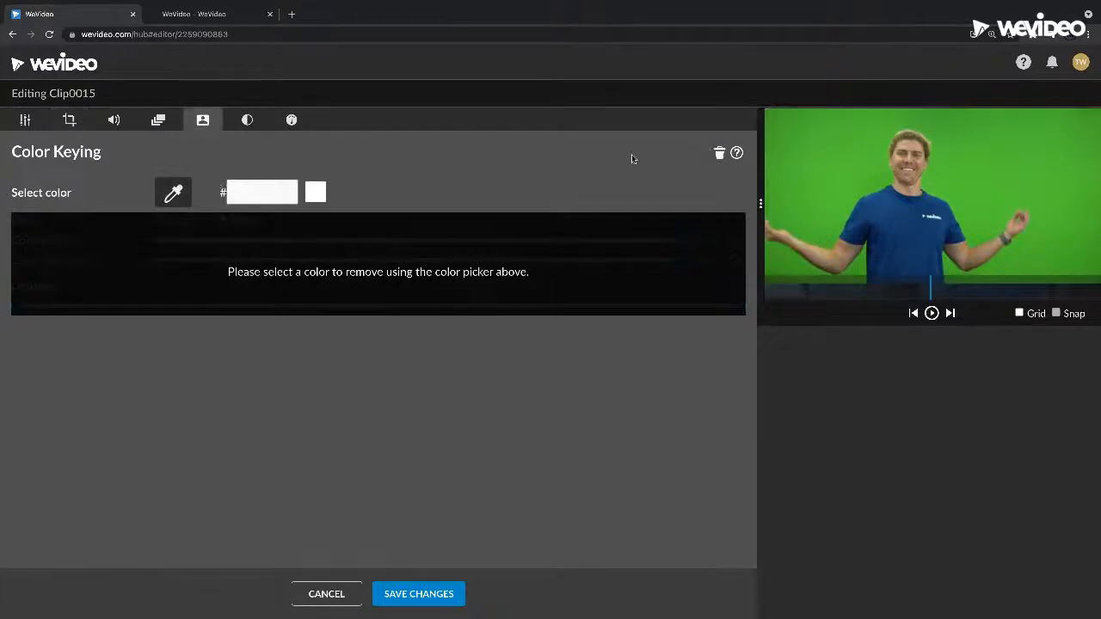
{"action": "left_click", "coordinate": [798, 143]}
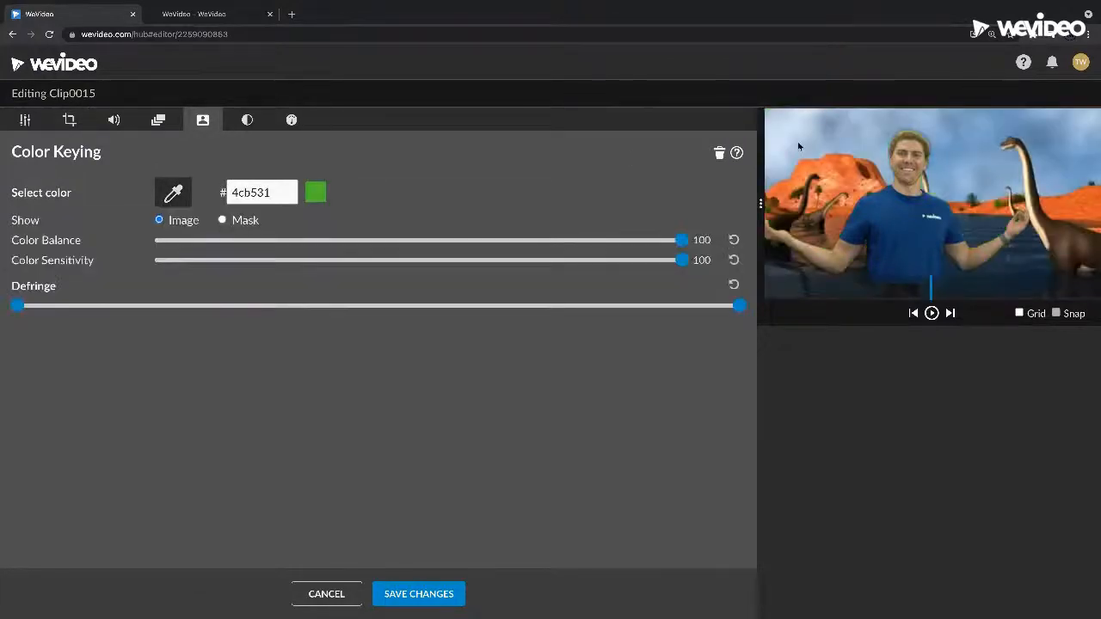
Move the keyed clip down to about x -16, y 98, check its crop, and save the clip changes.
{"action": "left_click", "coordinate": [26, 123]}
{"action": "mouse_move", "coordinate": [922, 225]}
{"action": "left_mouse_down"}
{"action": "mouse_move", "coordinate": [932, 239]}
{"action": "mouse_move", "coordinate": [904, 246]}
{"action": "mouse_move", "coordinate": [934, 238]}
{"action": "mouse_move", "coordinate": [917, 241]}
{"action": "left_mouse_up"}
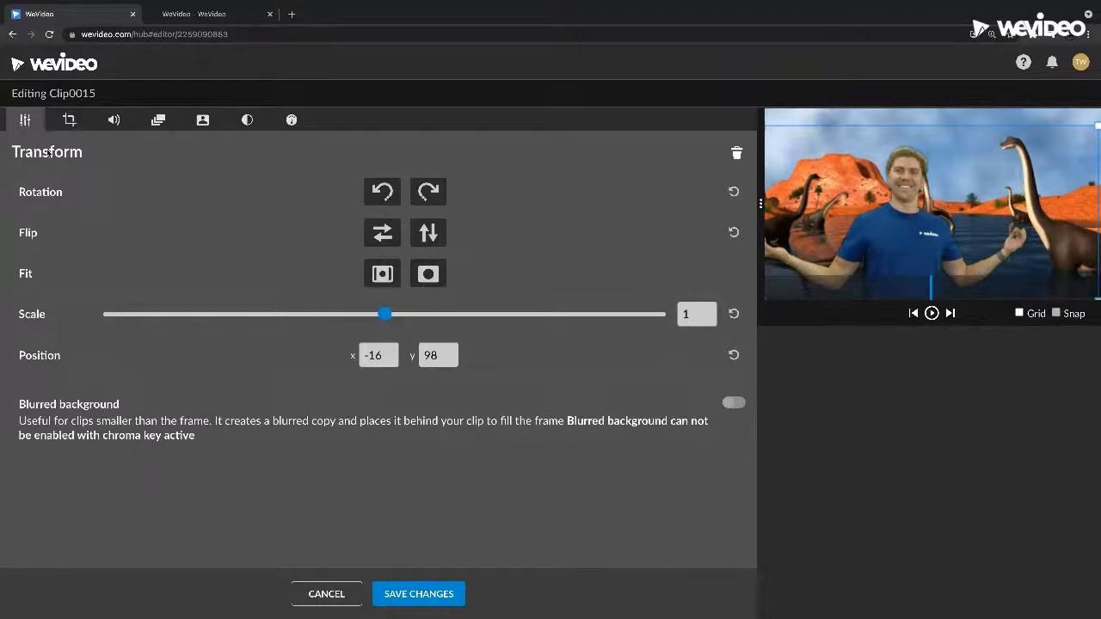
{"action": "left_click", "coordinate": [67, 122]}
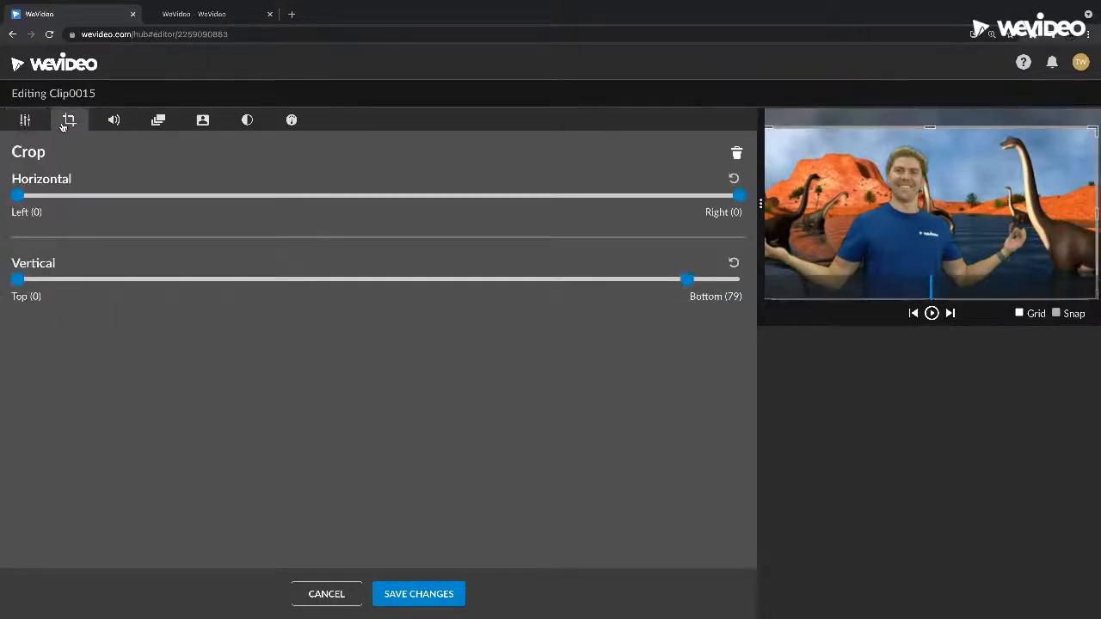
{"action": "left_click", "coordinate": [22, 123]}
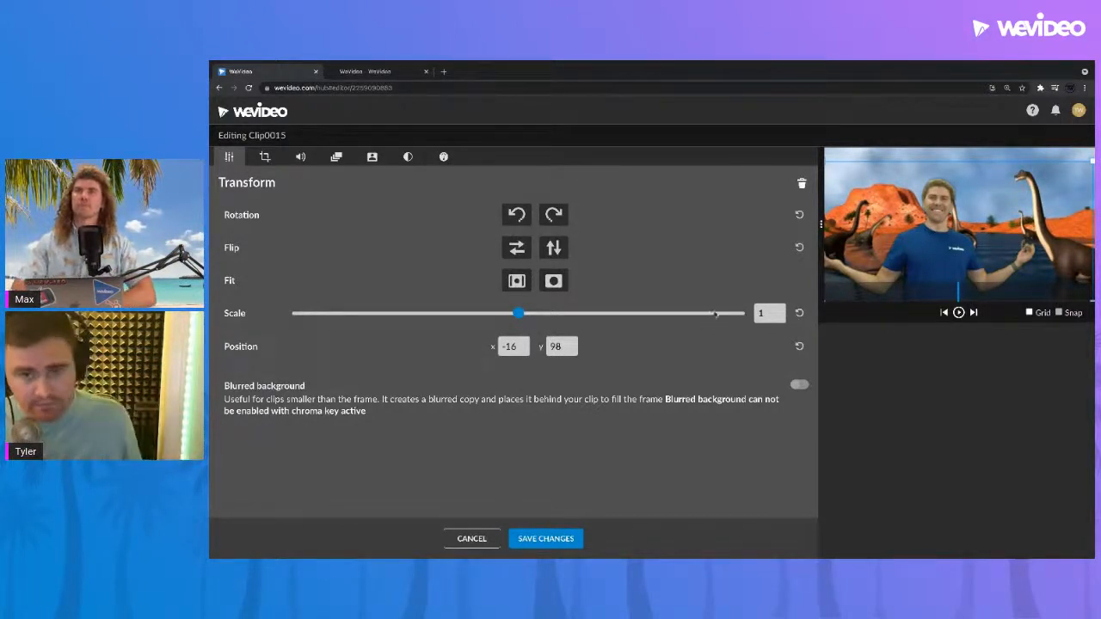
{"action": "left_click", "coordinate": [545, 539]}
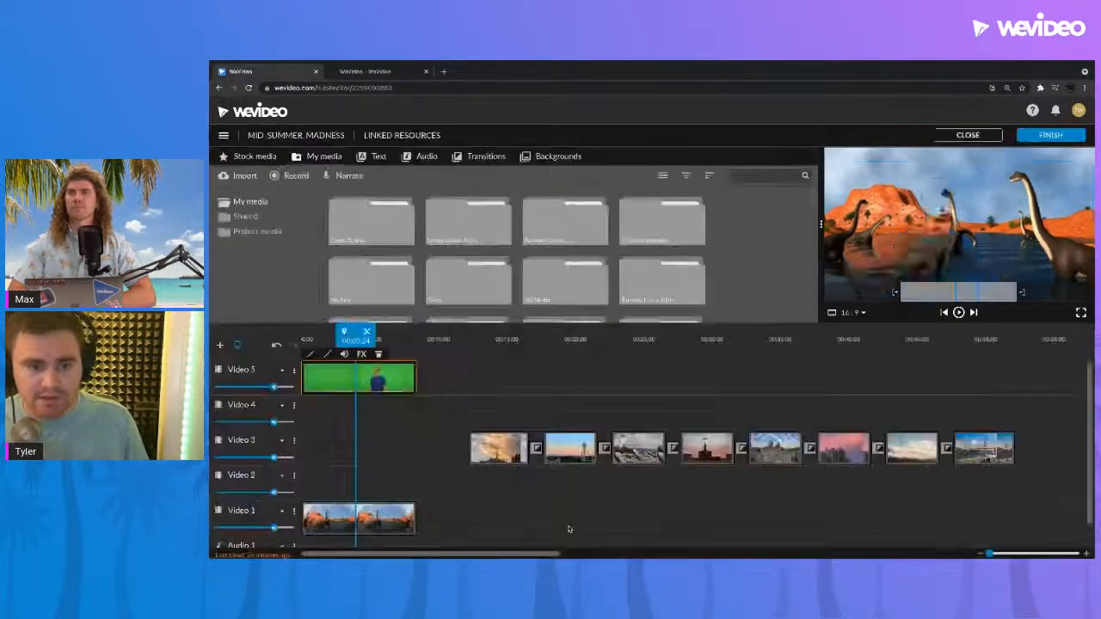
Copy the edited Video 5 clip onto Video 4, Video 3 and Video 2, and play the stack from about 00:03:23.
{"action": "left_click", "coordinate": [375, 387]}
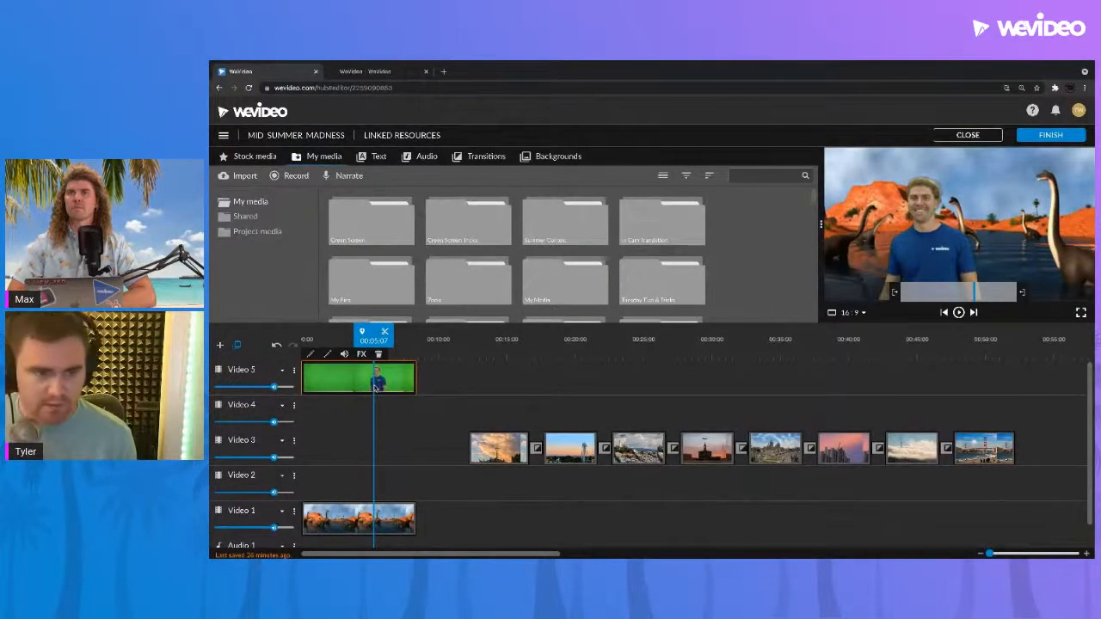
{"action": "left_click_drag", "start_coordinate": [375, 387], "coordinate": [376, 388]}
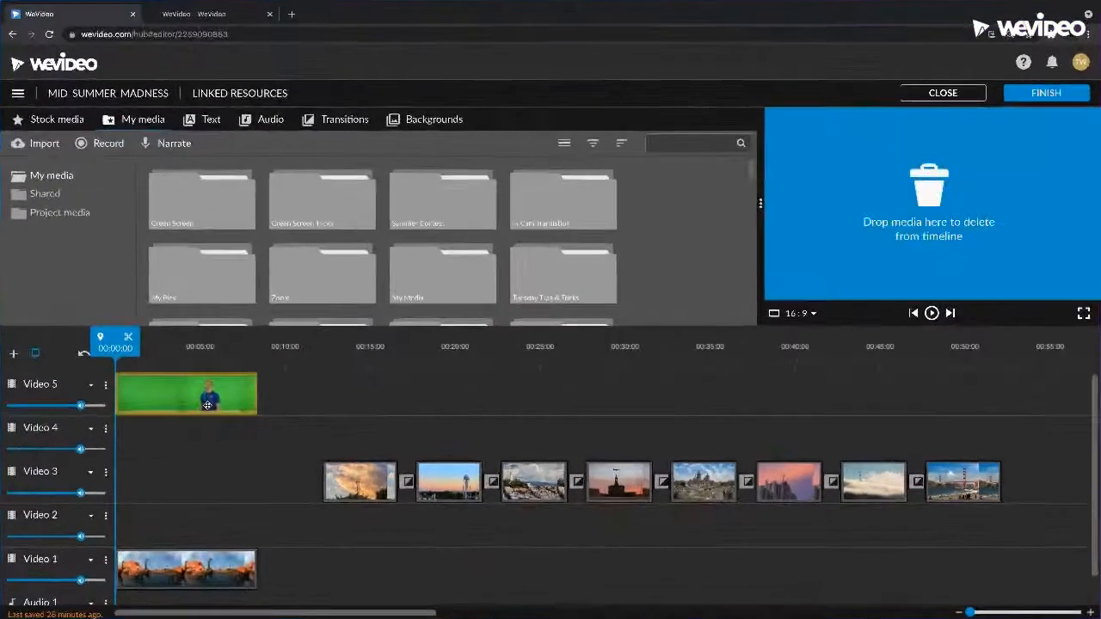
{"action": "left_click_drag", "start_coordinate": [208, 404], "coordinate": [207, 404]}
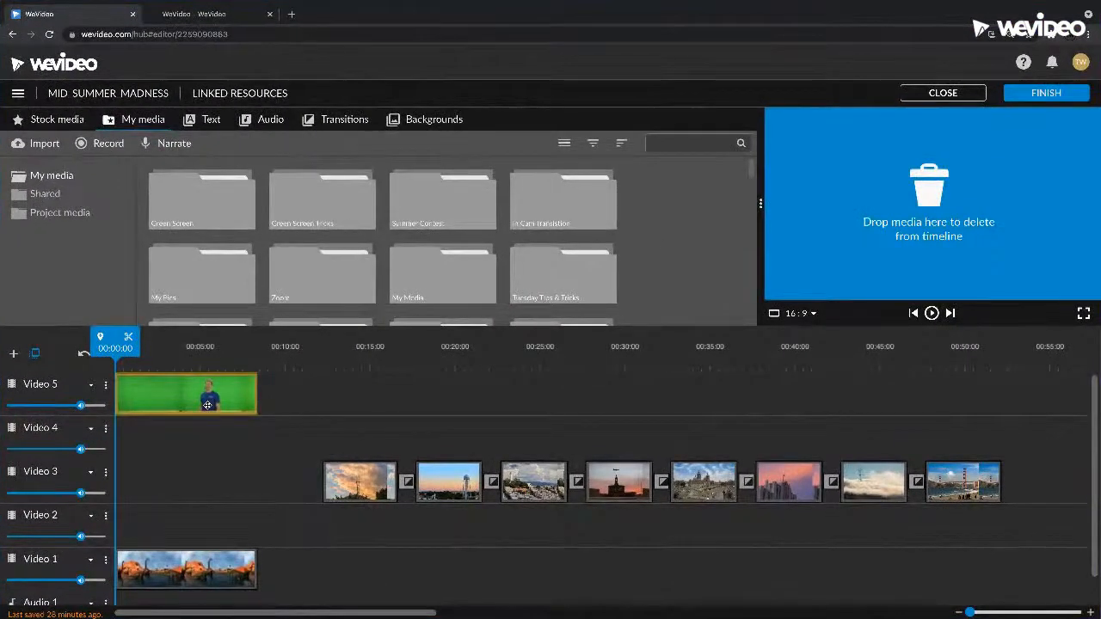
{"action": "left_click_drag", "start_coordinate": [207, 404], "coordinate": [187, 510]}
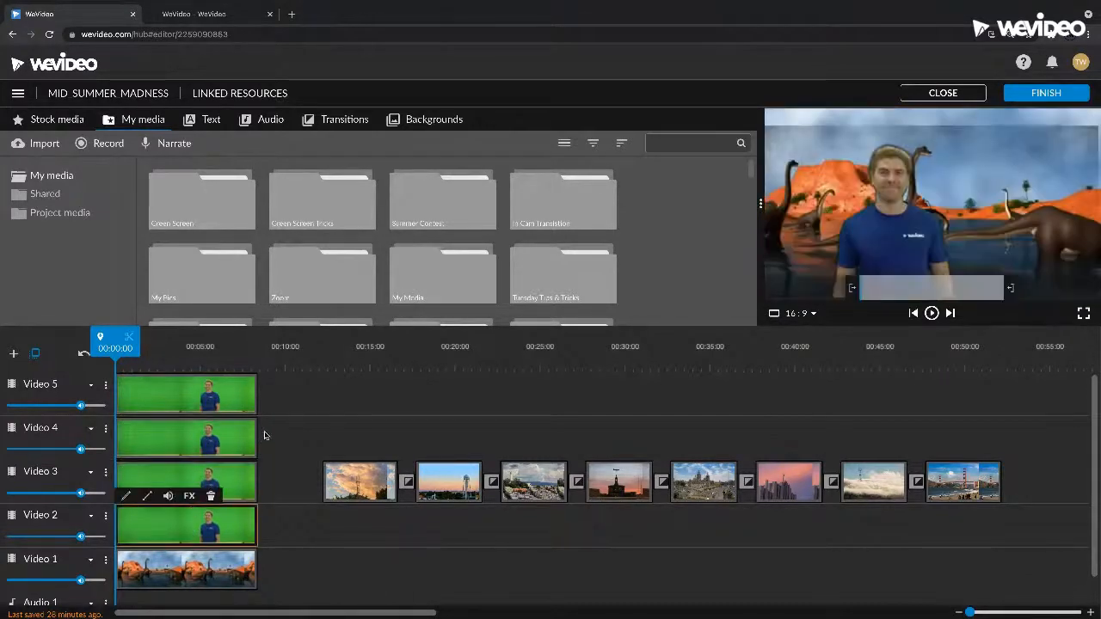
{"action": "left_click", "coordinate": [183, 361]}
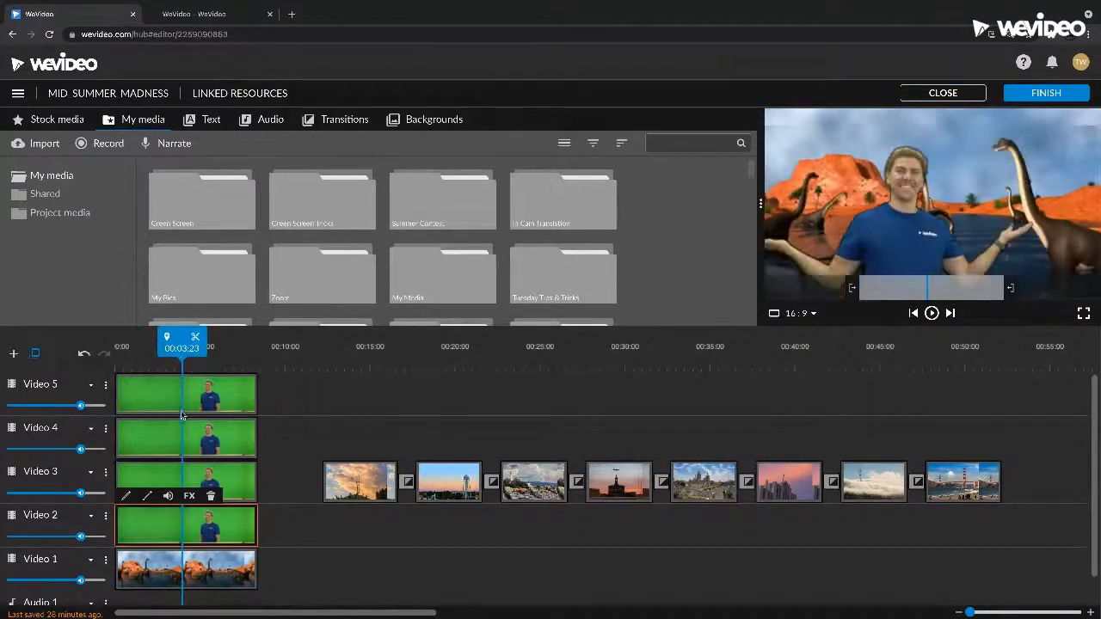
{"action": "key", "text": "space"}
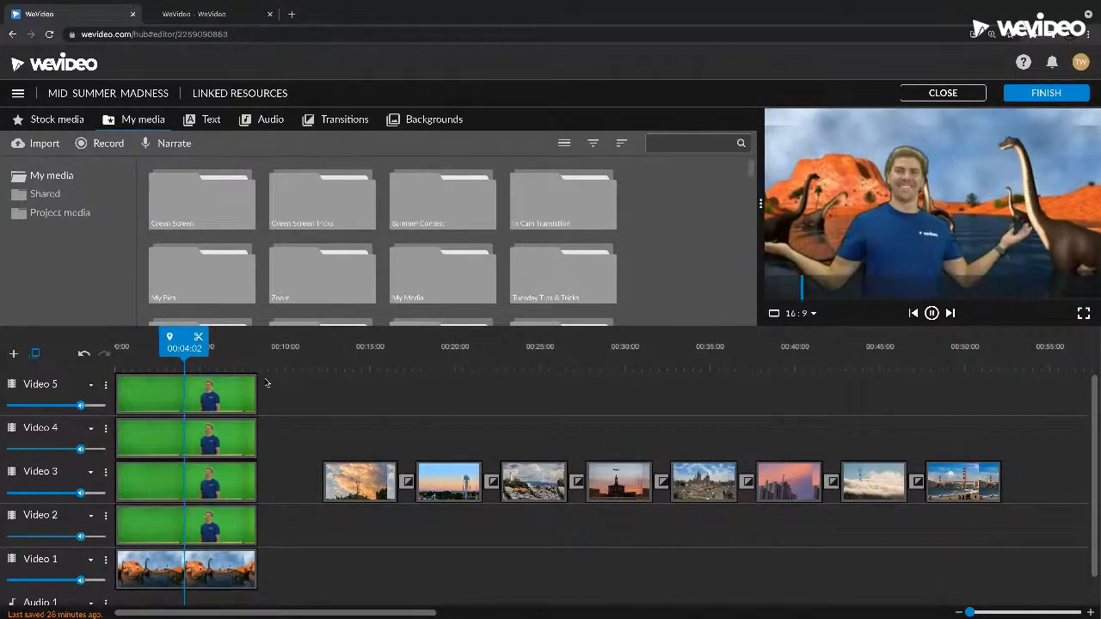
Replay the stacked clips from about two seconds in and pause at 00:03:07, where the presenter's arms are spread.
{"action": "key", "text": "space"}
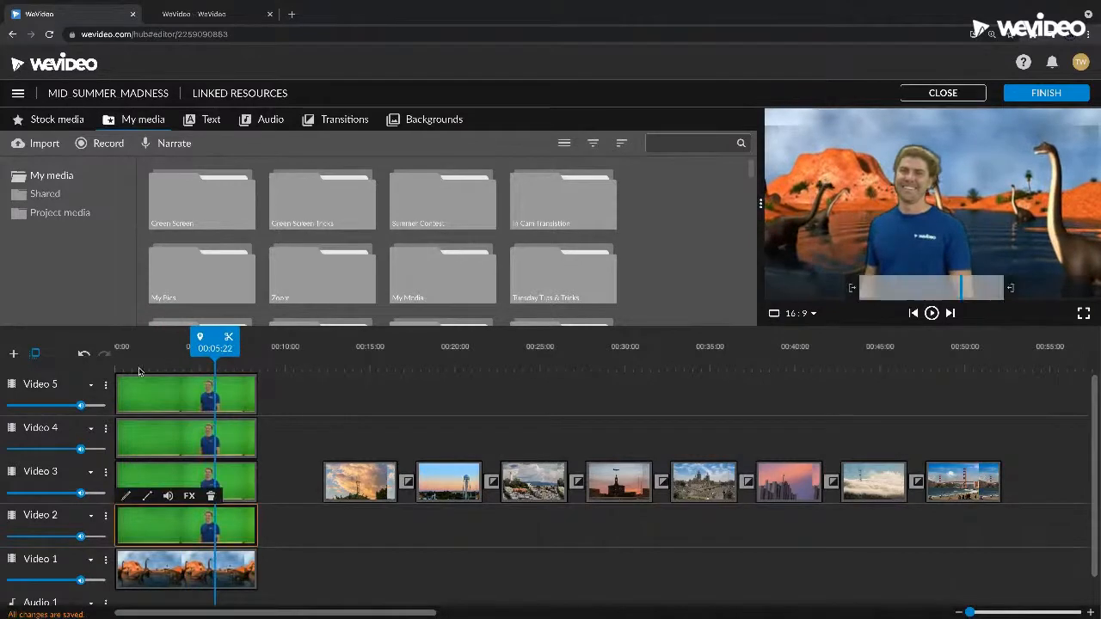
{"action": "left_click", "coordinate": [150, 365]}
{"action": "key", "text": "space"}
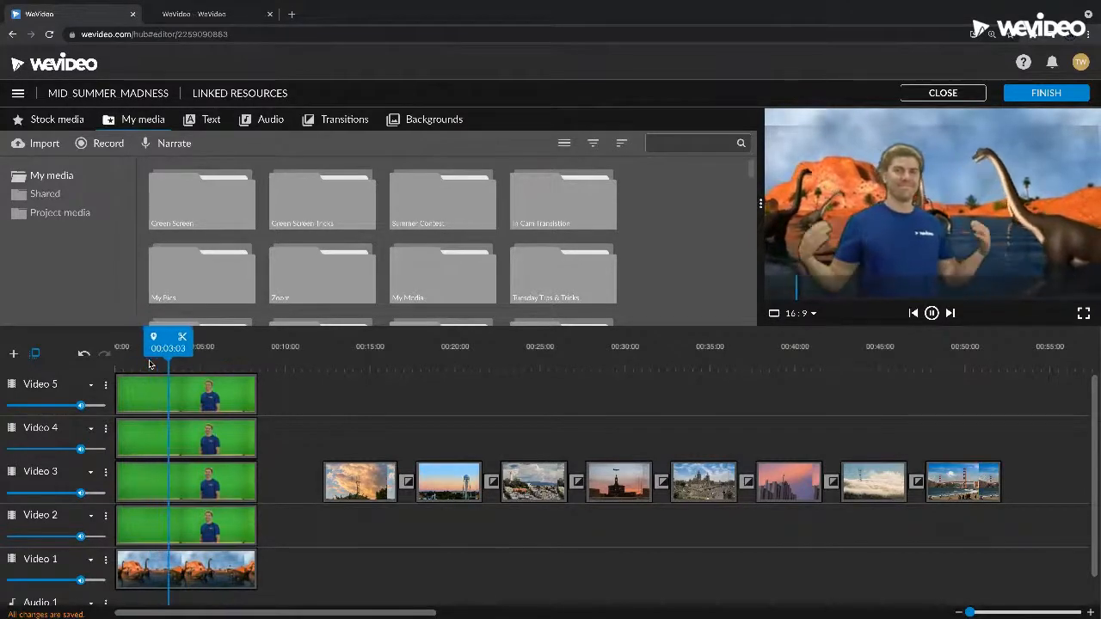
{"action": "key", "text": "space"}
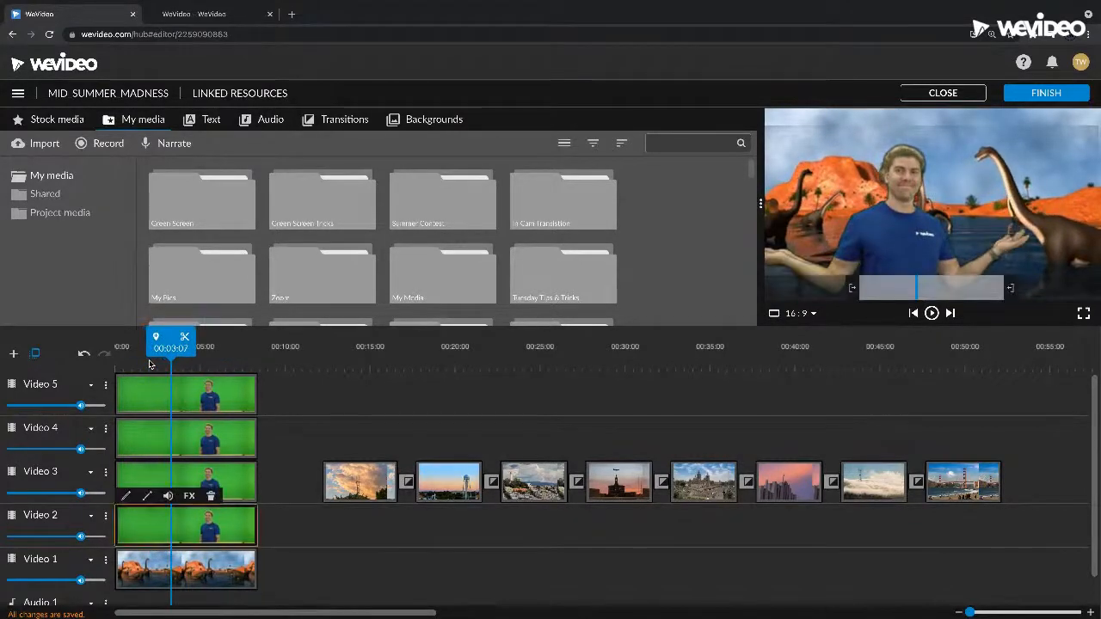
Scale the Video 4 clip to 0.64, move it to about x 1077, y 498, and save the changes.
{"action": "double_click", "coordinate": [190, 437]}
{"action": "left_click_drag", "start_coordinate": [393, 318], "coordinate": [283, 315]}
{"action": "left_click_drag", "start_coordinate": [1098, 215], "coordinate": [1071, 266]}
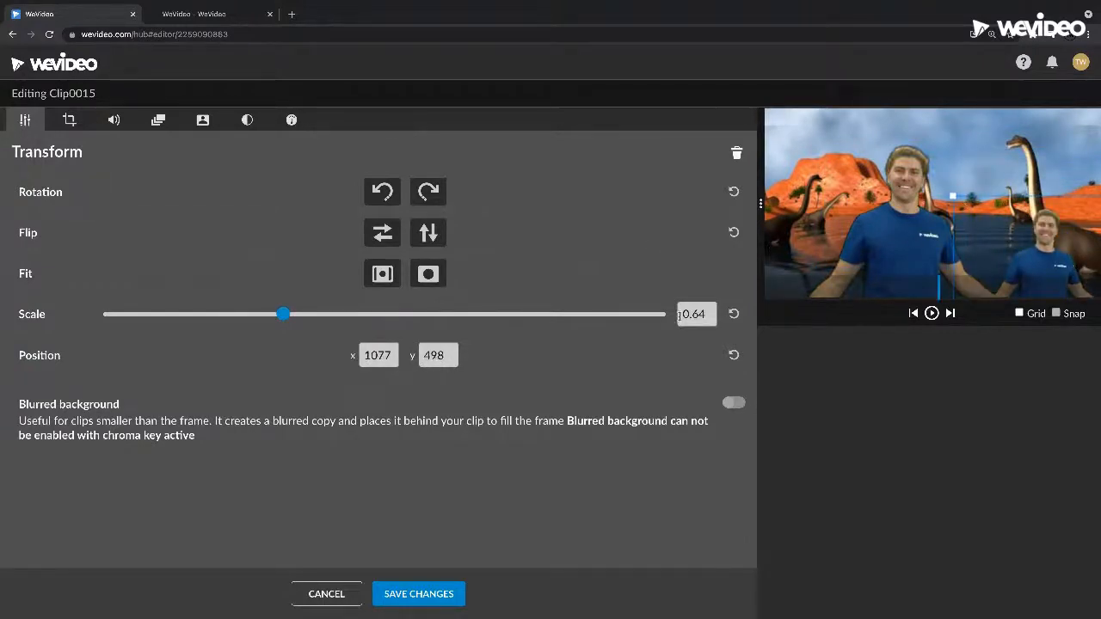
{"action": "left_click", "coordinate": [421, 593]}
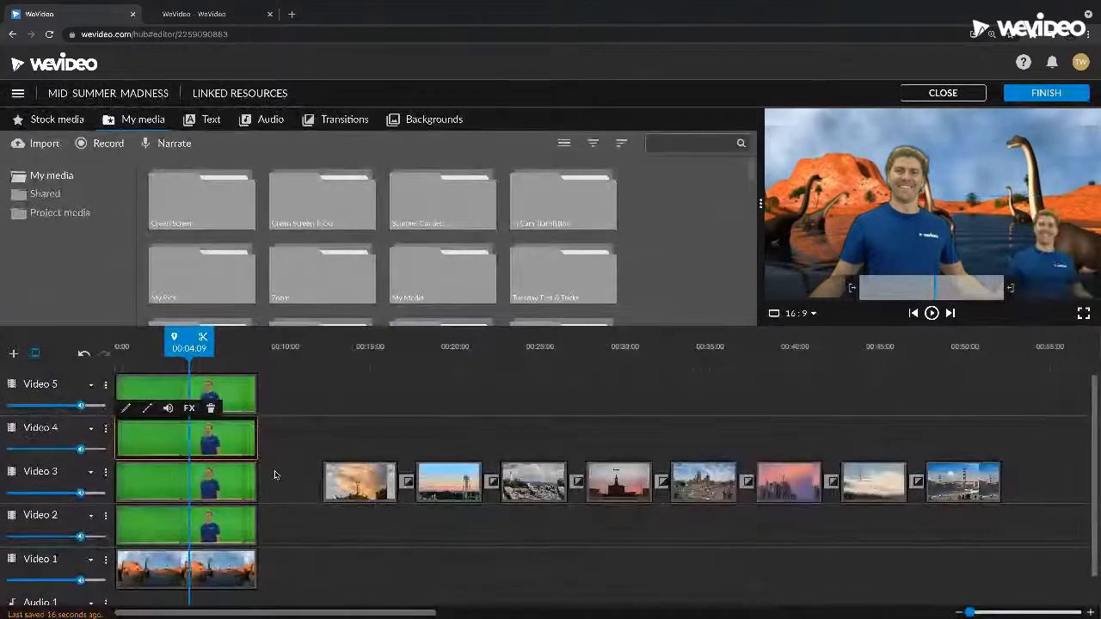
Flip the Video 3 clip vertically, scale it to 0.61, move it to about x 1146, y -62, and save the changes.
{"action": "double_click", "coordinate": [178, 480]}
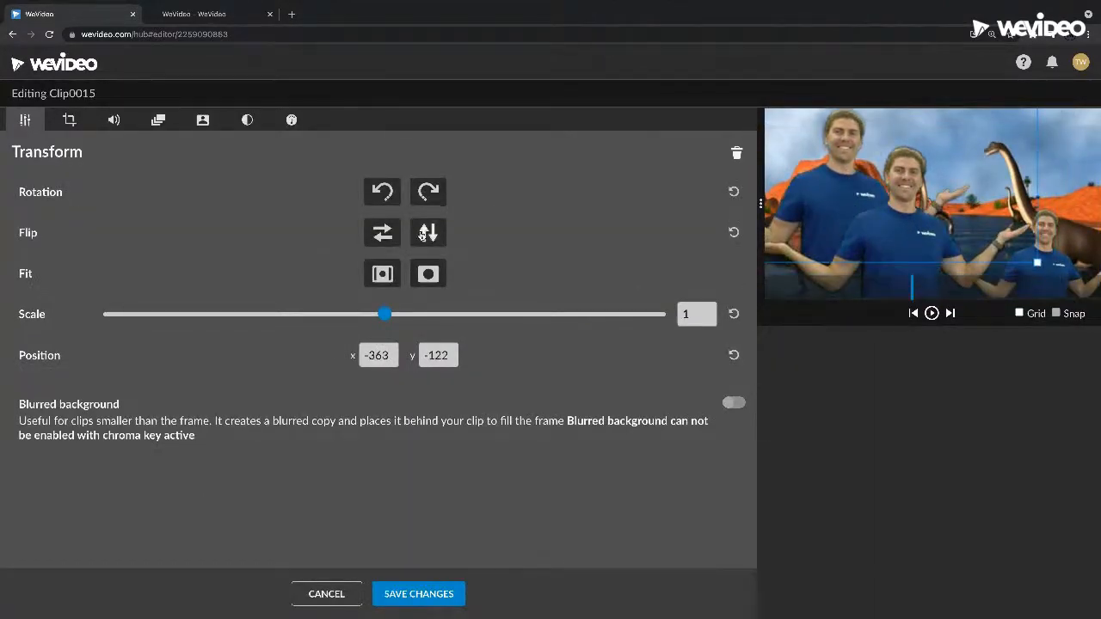
{"action": "left_click", "coordinate": [428, 233]}
{"action": "left_click_drag", "start_coordinate": [790, 167], "coordinate": [1032, 139]}
{"action": "left_click_drag", "start_coordinate": [384, 315], "coordinate": [274, 317]}
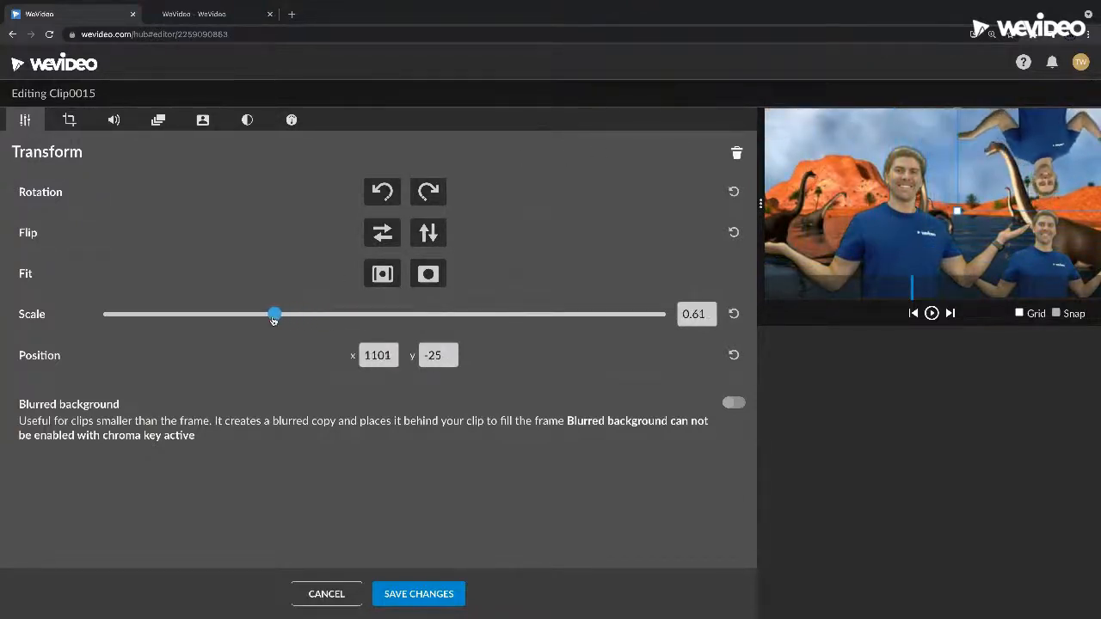
{"action": "left_click_drag", "start_coordinate": [1022, 149], "coordinate": [1030, 143]}
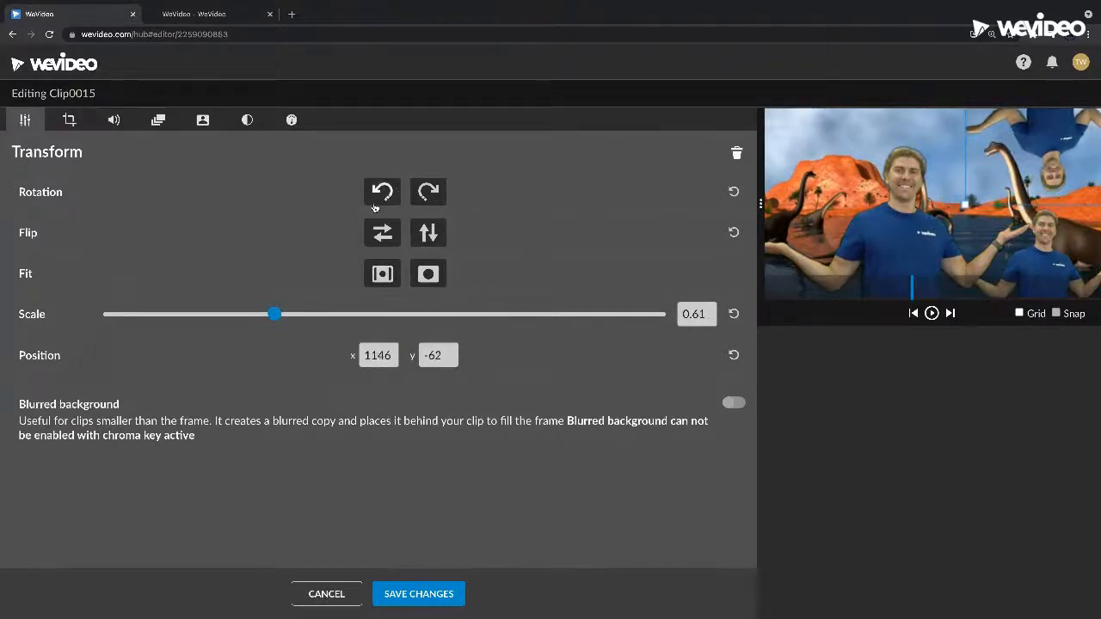
{"action": "left_click", "coordinate": [429, 592]}
Scale the Video 2 clip to 0.85, position it at about x -321, y 303, and save the changes.
{"action": "double_click", "coordinate": [194, 527]}
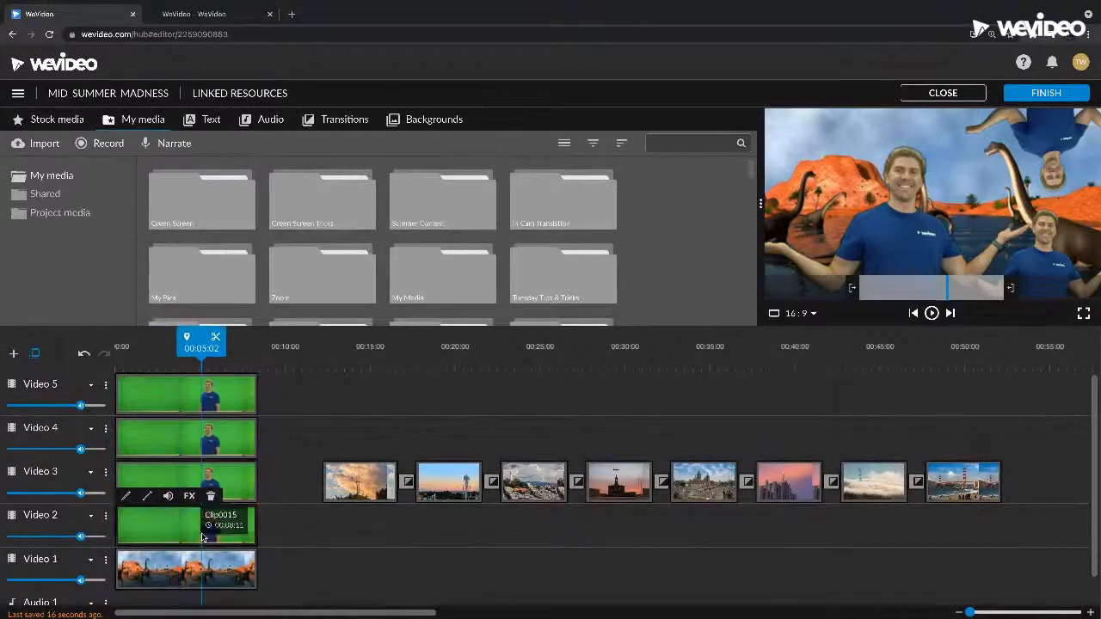
{"action": "left_click_drag", "start_coordinate": [872, 232], "coordinate": [794, 255]}
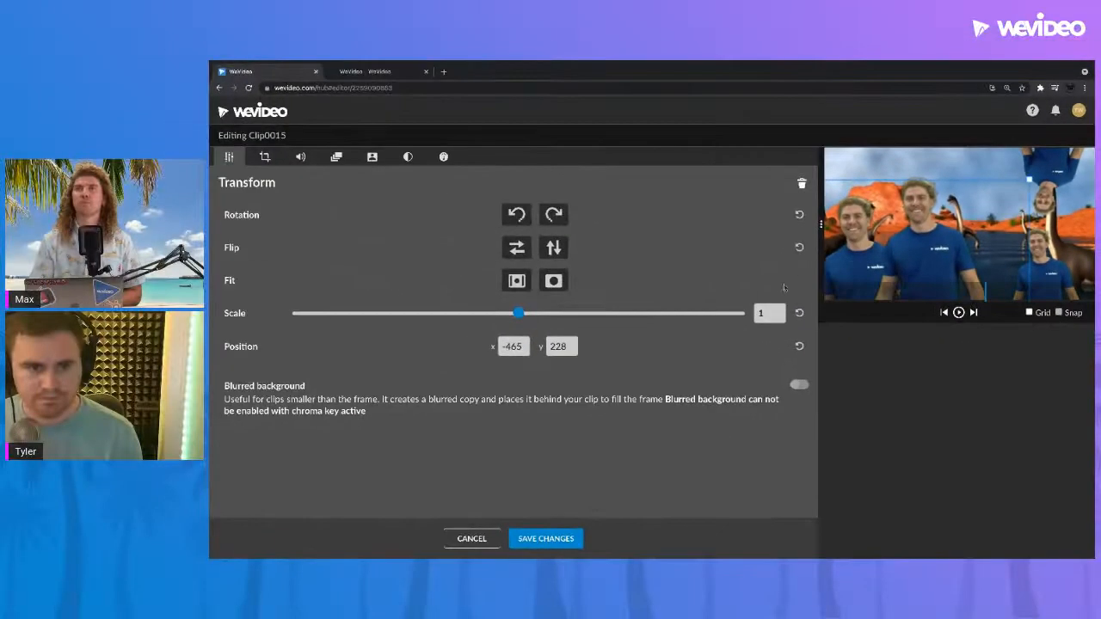
{"action": "left_click_drag", "start_coordinate": [518, 313], "coordinate": [485, 315]}
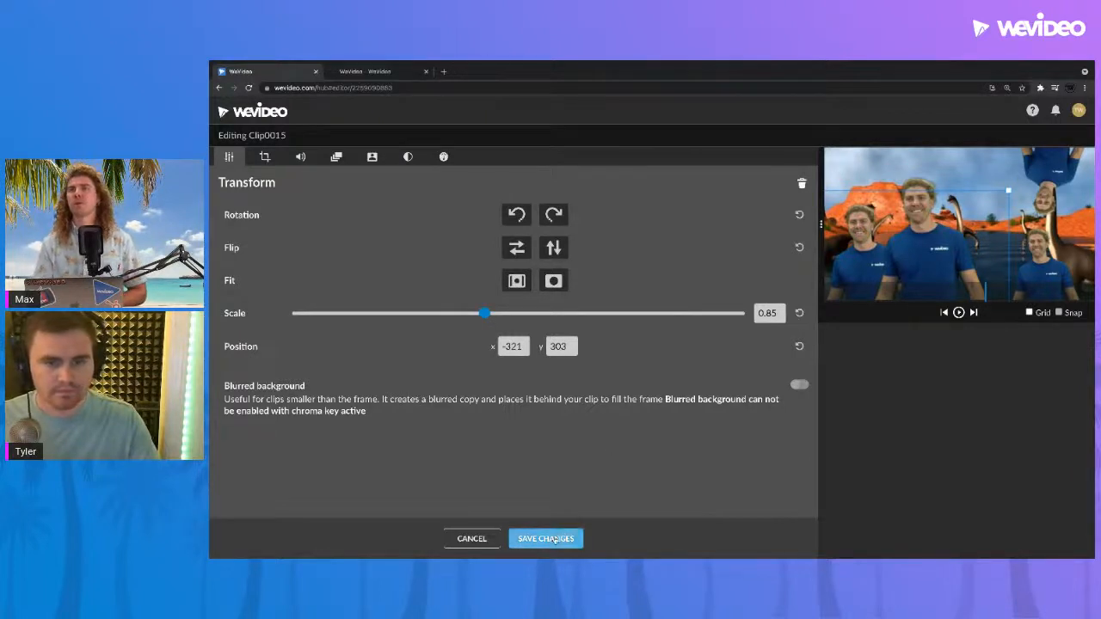
{"action": "left_click", "coordinate": [574, 538]}
{"action": "left_click", "coordinate": [605, 394]}
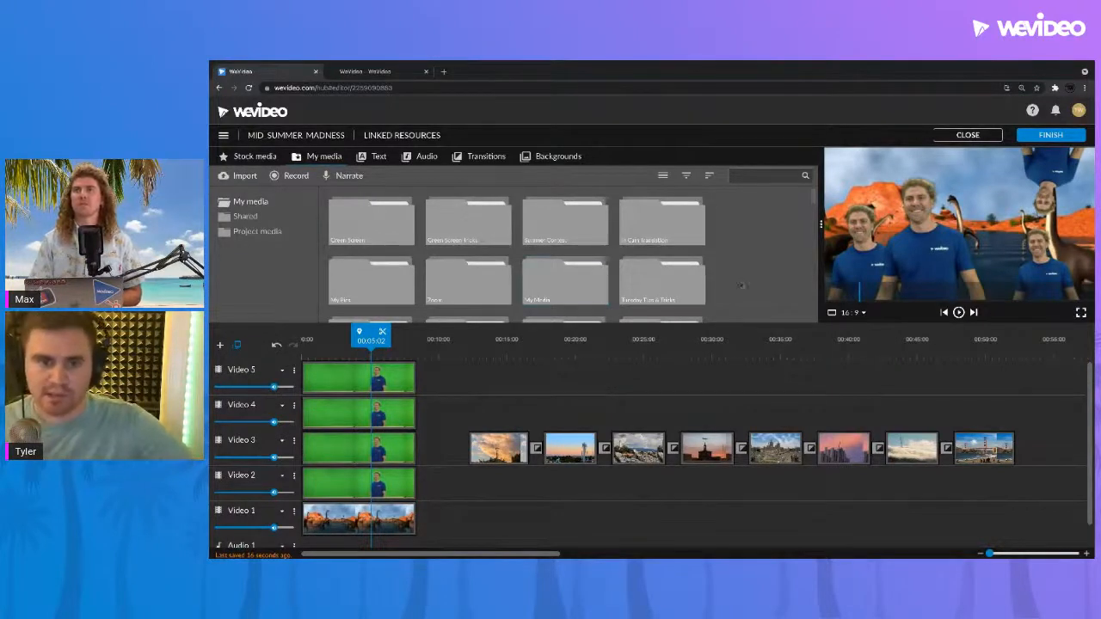
Check the crop settings of the Video 4 clip and close its editor with the changes saved.
{"action": "left_click", "coordinate": [375, 377]}
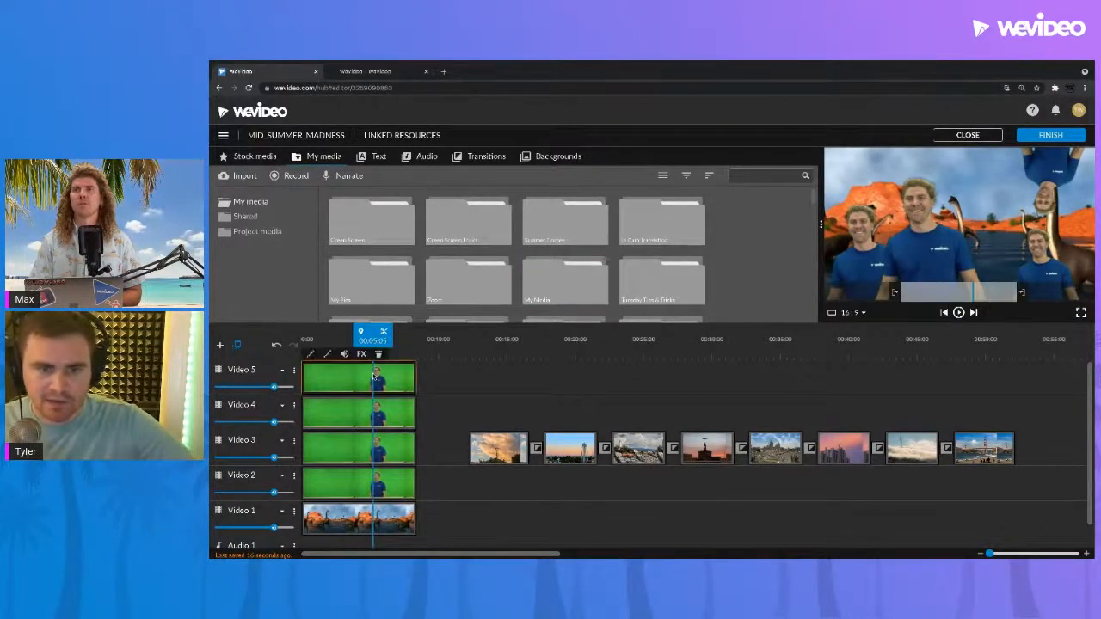
{"action": "double_click", "coordinate": [376, 400]}
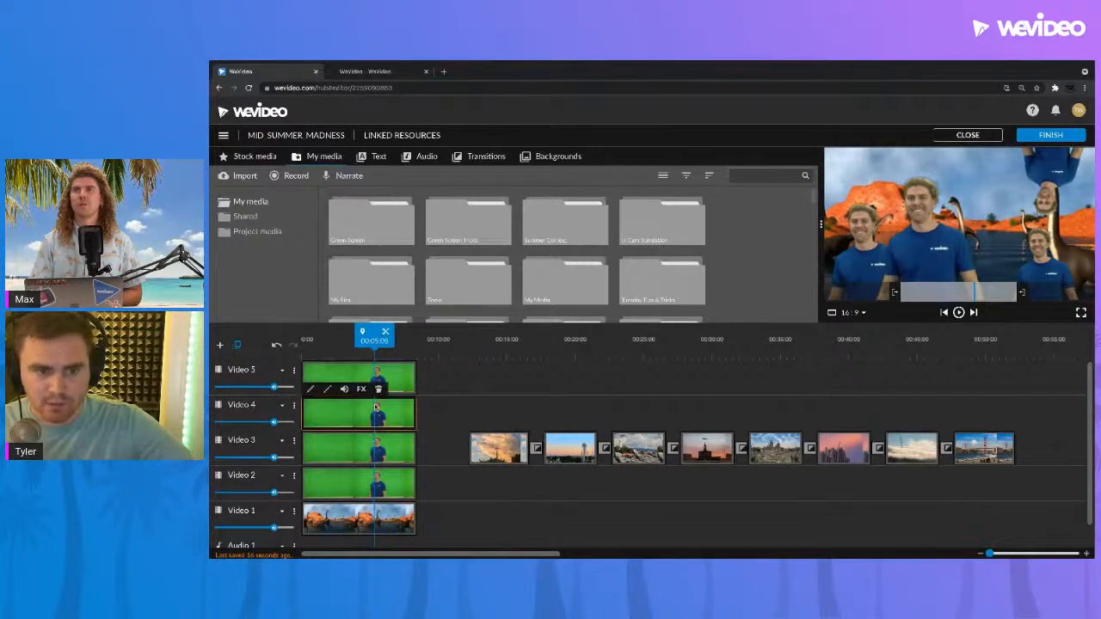
{"action": "left_click", "coordinate": [265, 157]}
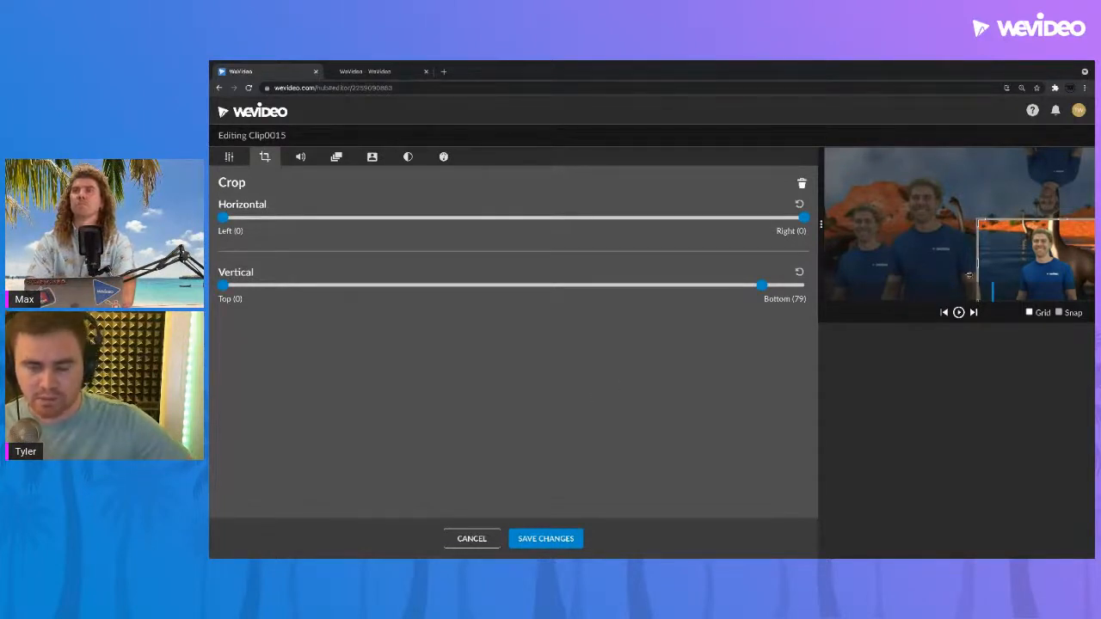
{"action": "left_click", "coordinate": [571, 536]}
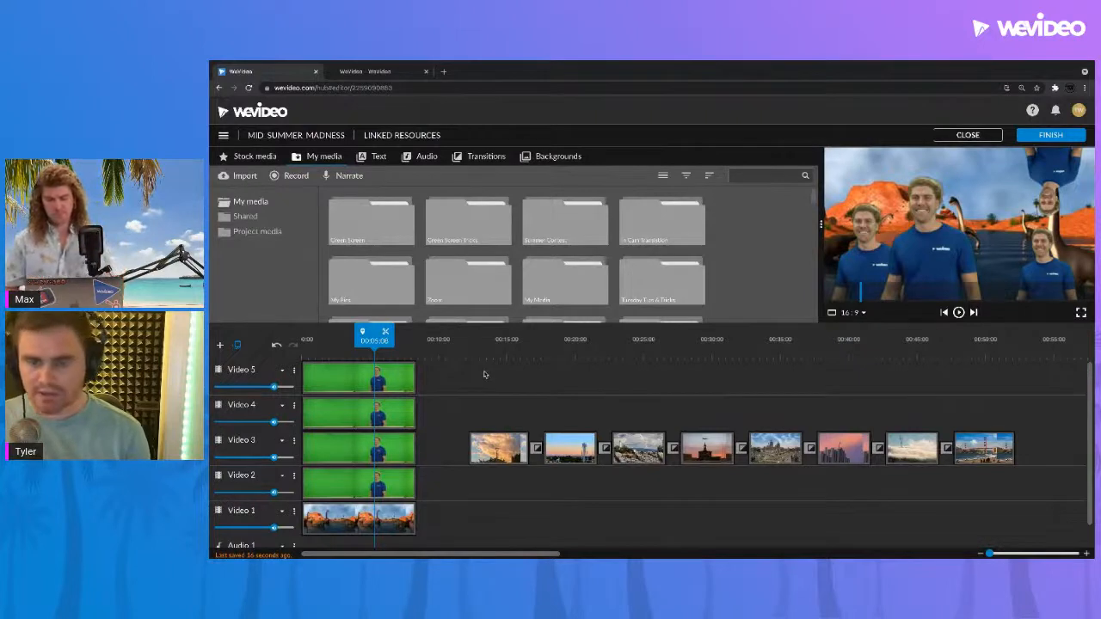
Play the clone composition from the start of the timeline and pause at 00:04:18.
{"action": "left_click_drag", "start_coordinate": [387, 342], "coordinate": [302, 342]}
{"action": "key", "text": "space"}
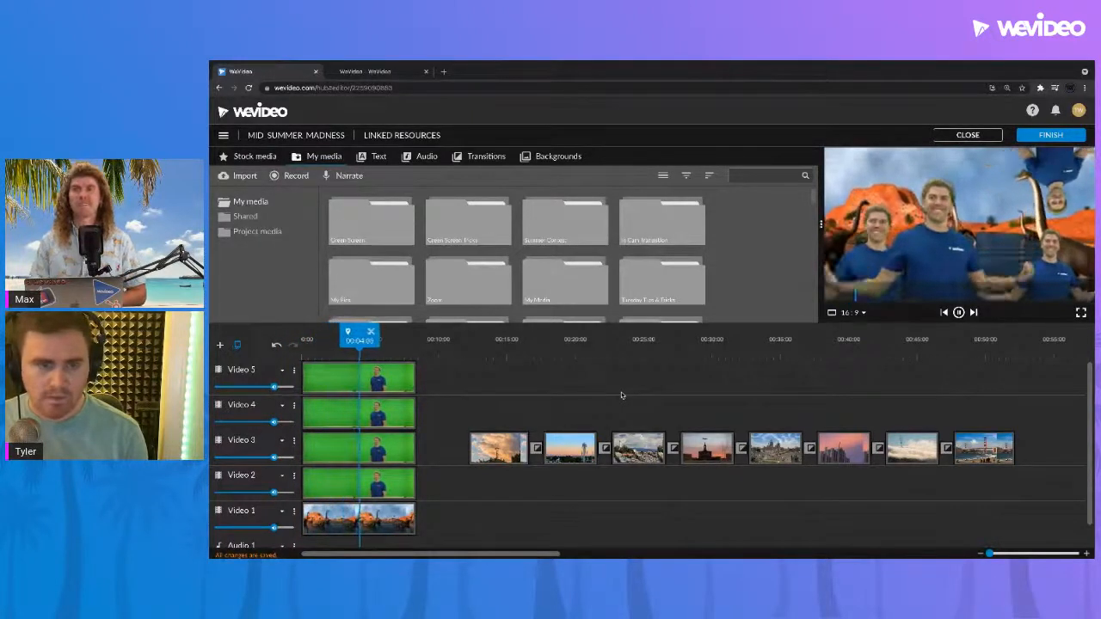
{"action": "key", "text": "space"}
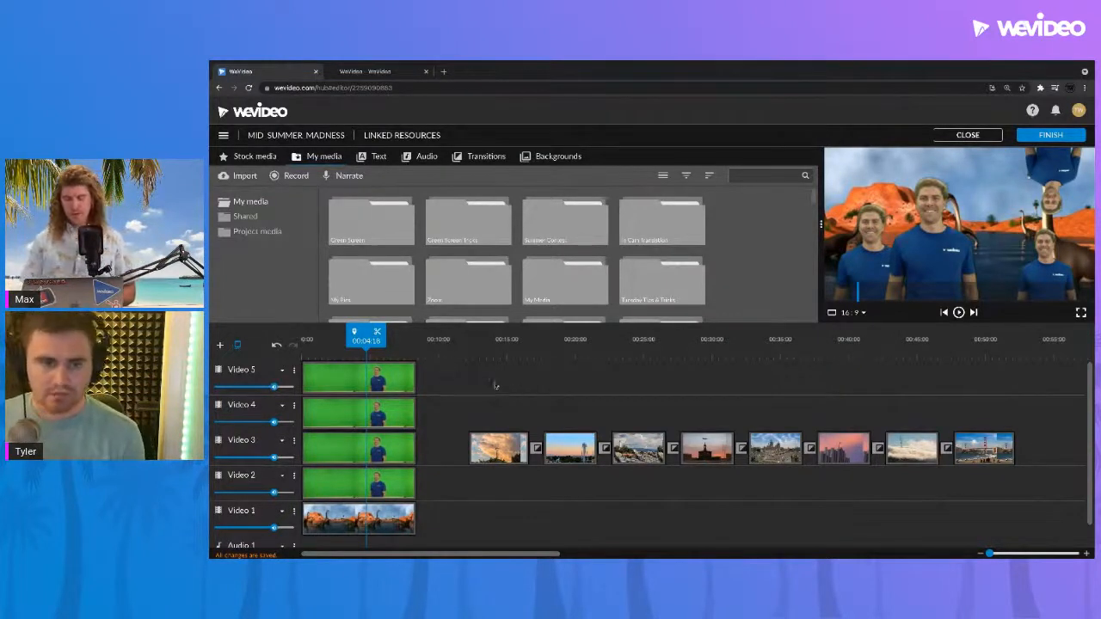
Set the color temperature of the Video 5 clip to 32, previewing at about 00:06:05, and save the changes.
{"action": "left_click", "coordinate": [500, 351]}
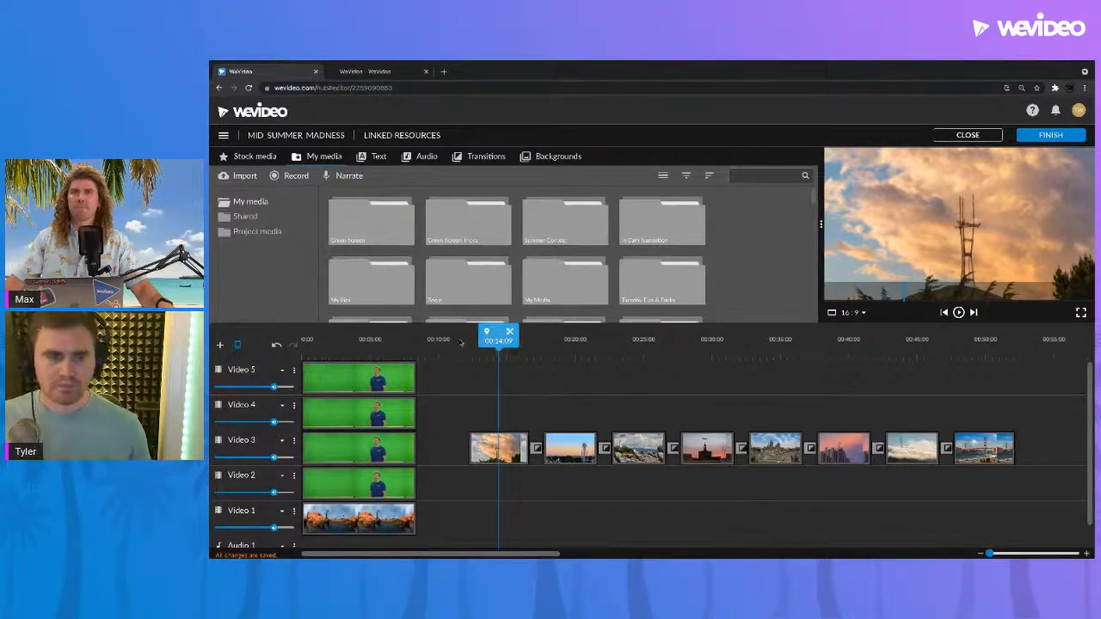
{"action": "left_click", "coordinate": [407, 342]}
{"action": "left_click", "coordinate": [387, 344]}
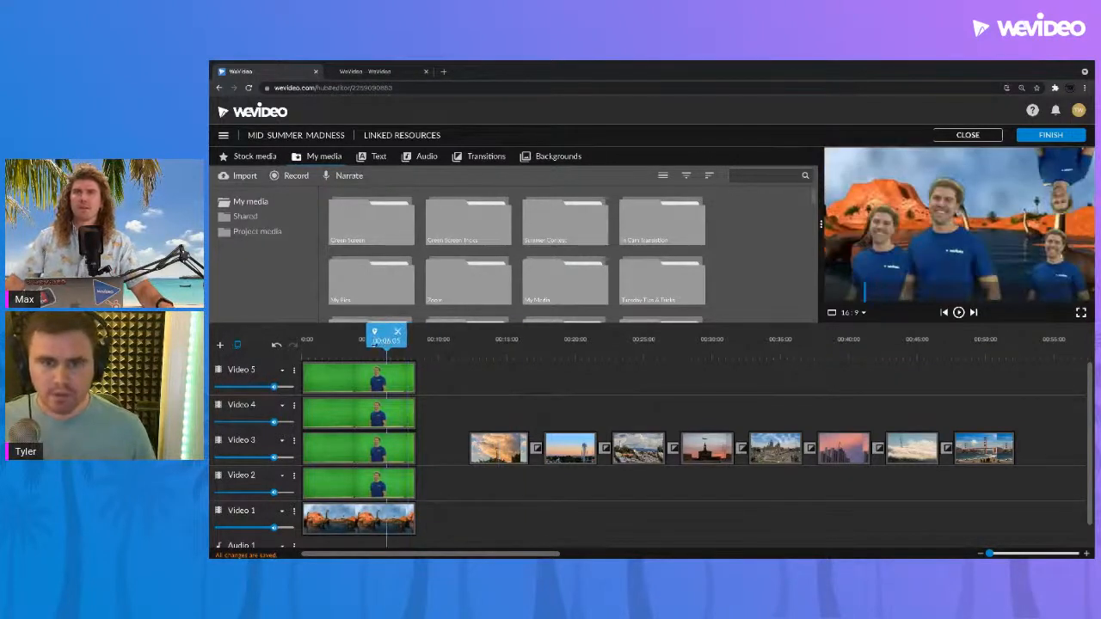
{"action": "double_click", "coordinate": [383, 376]}
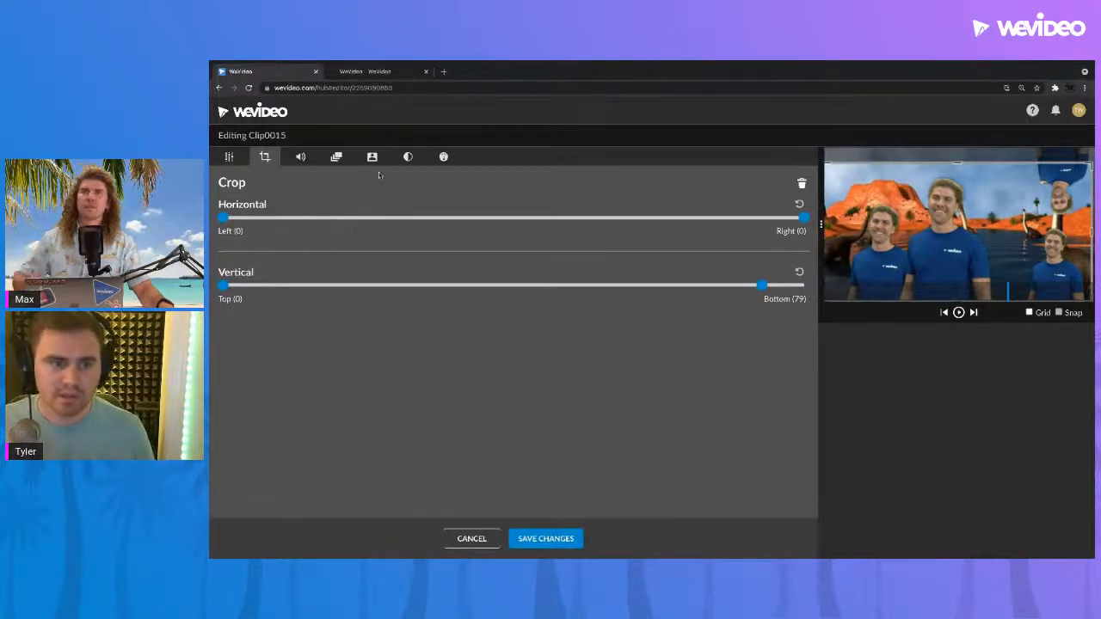
{"action": "left_click", "coordinate": [407, 159]}
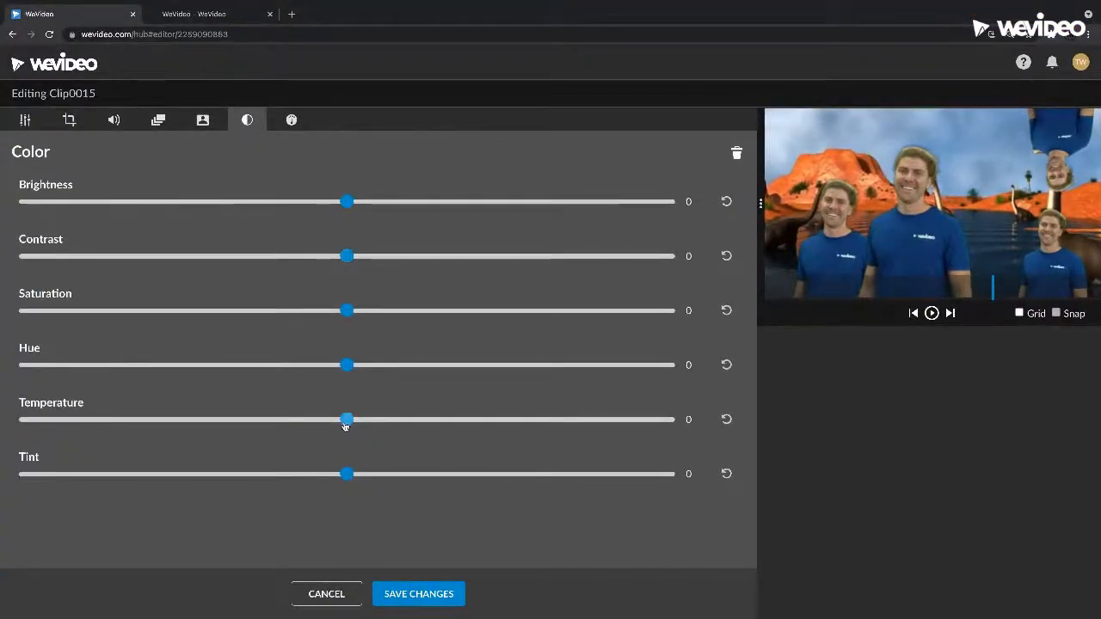
{"action": "left_click_drag", "start_coordinate": [383, 425], "coordinate": [507, 422]}
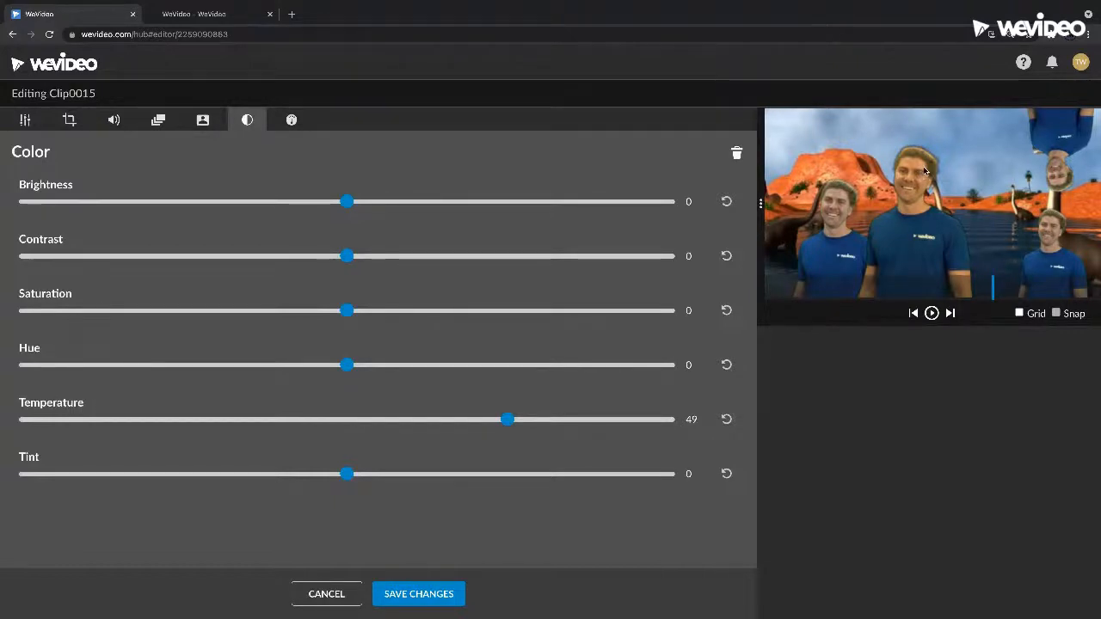
{"action": "left_click_drag", "start_coordinate": [514, 427], "coordinate": [474, 407]}
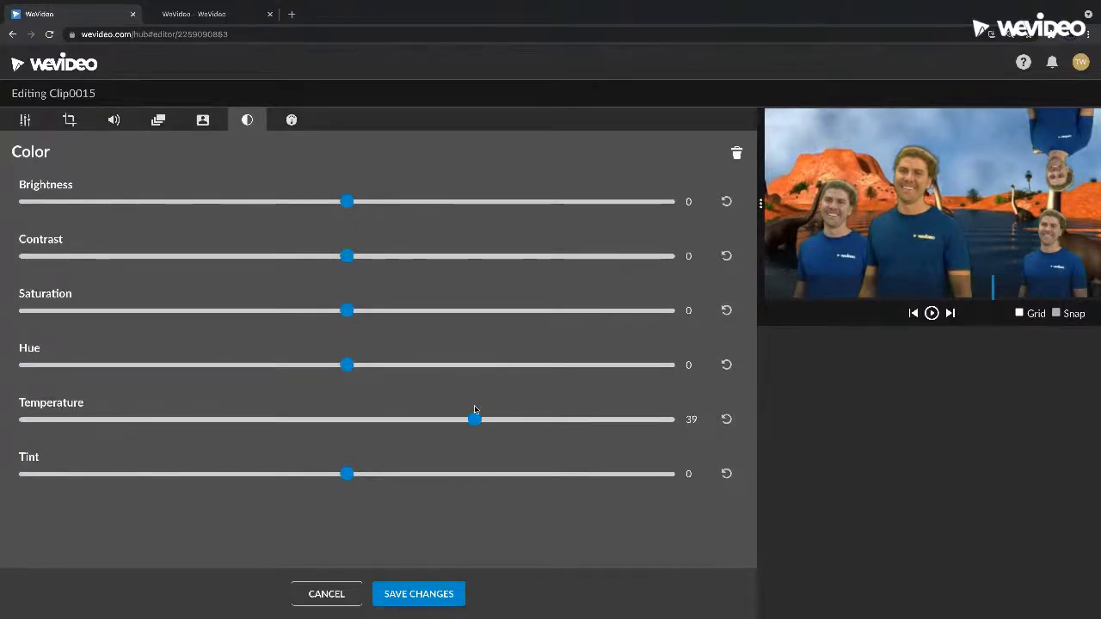
{"action": "left_click_drag", "start_coordinate": [474, 410], "coordinate": [456, 428]}
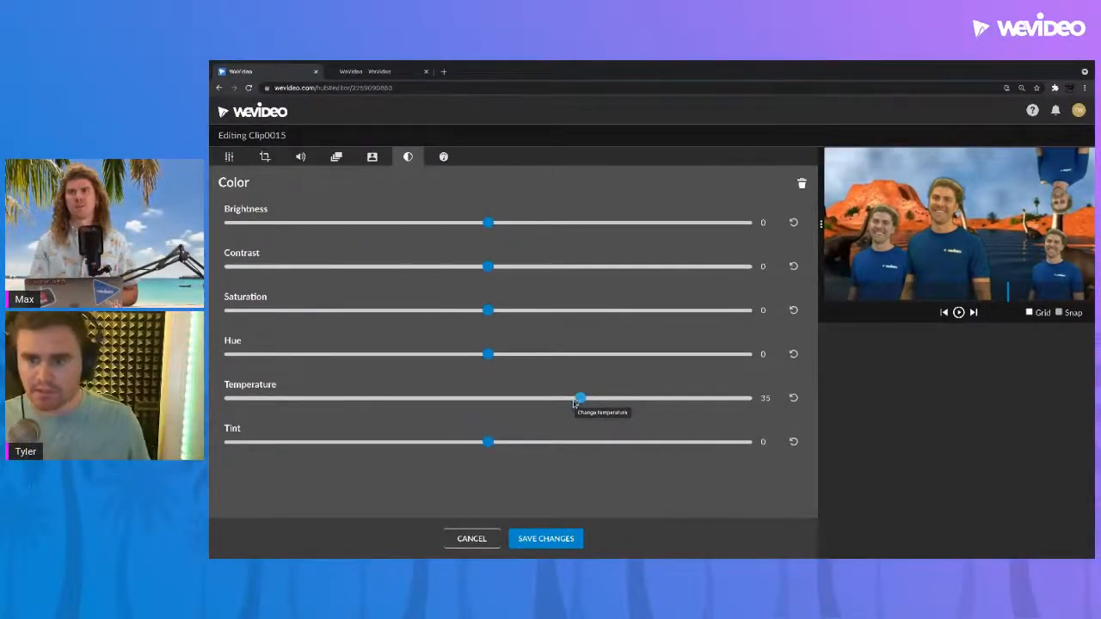
{"action": "left_click_drag", "start_coordinate": [578, 400], "coordinate": [572, 400]}
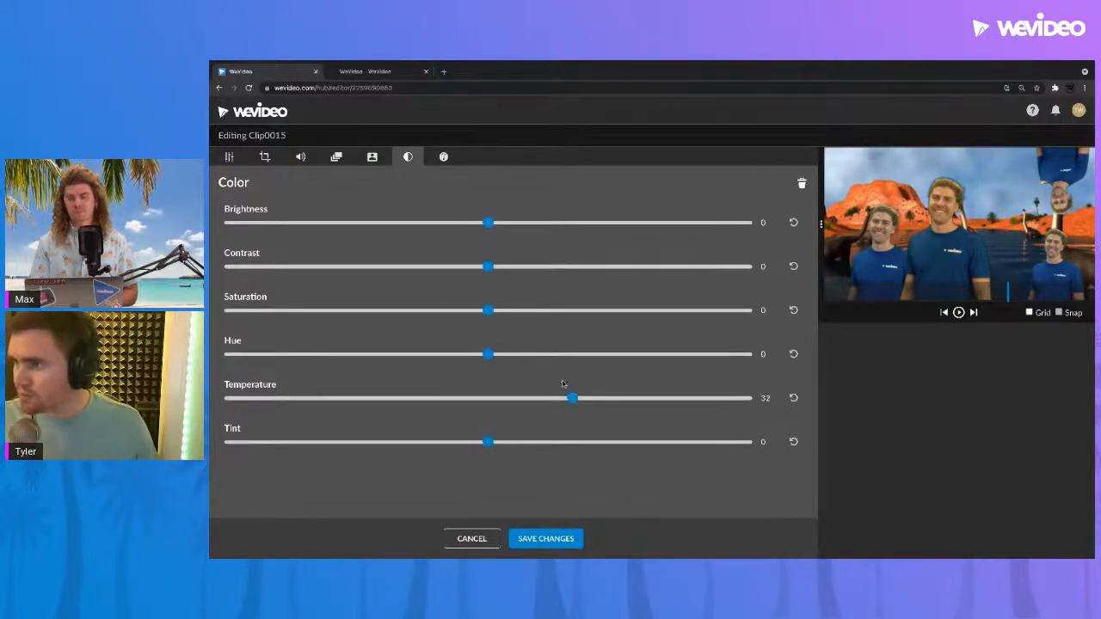
{"action": "left_click", "coordinate": [546, 539]}
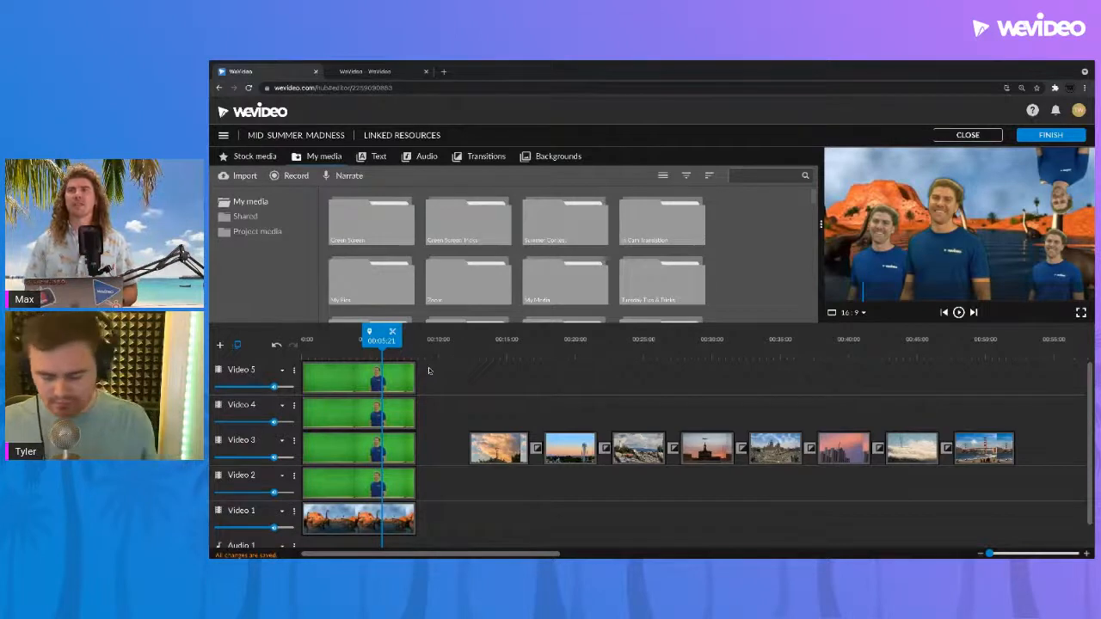
Search the stock media for "flash animation" in place of the dinosaurs search.
{"action": "left_click", "coordinate": [254, 156]}
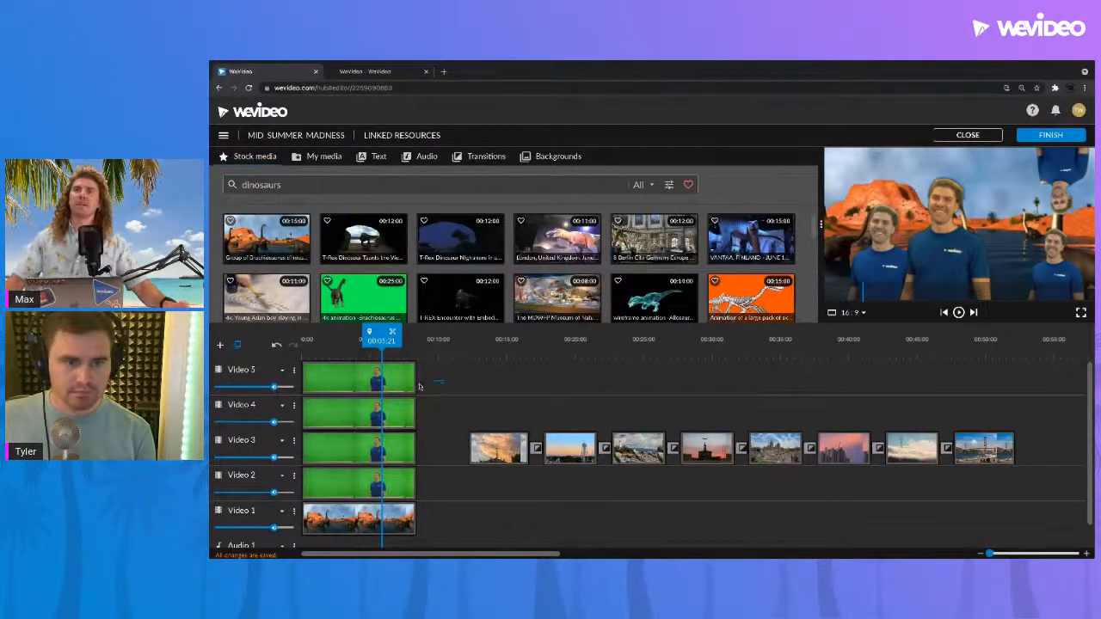
{"action": "double_click", "coordinate": [270, 183]}
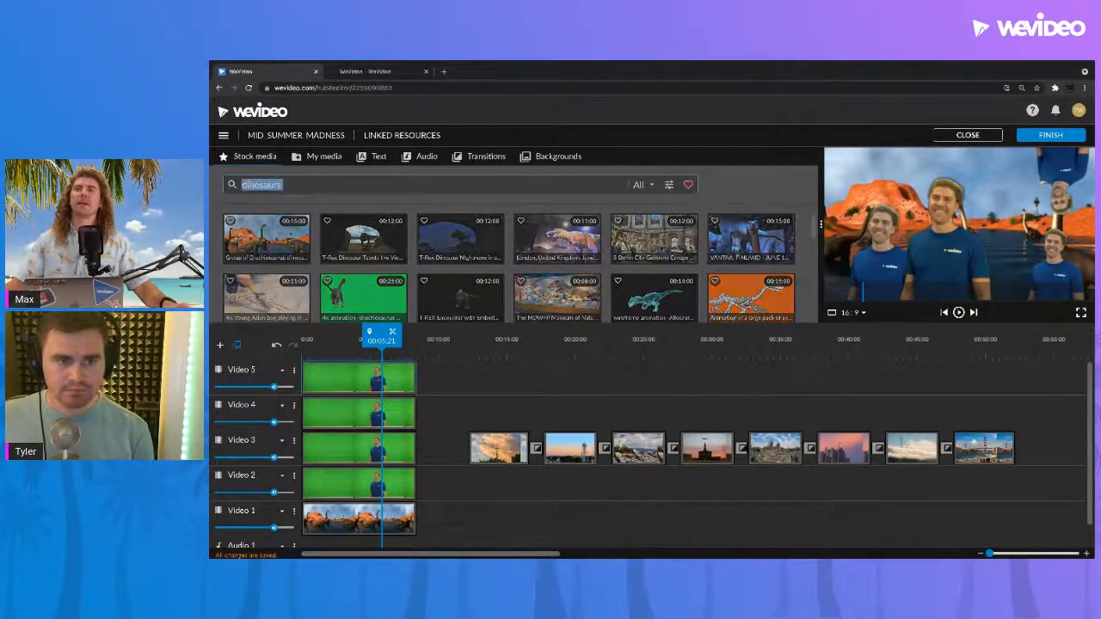
{"action": "key", "text": "BackSpace"}
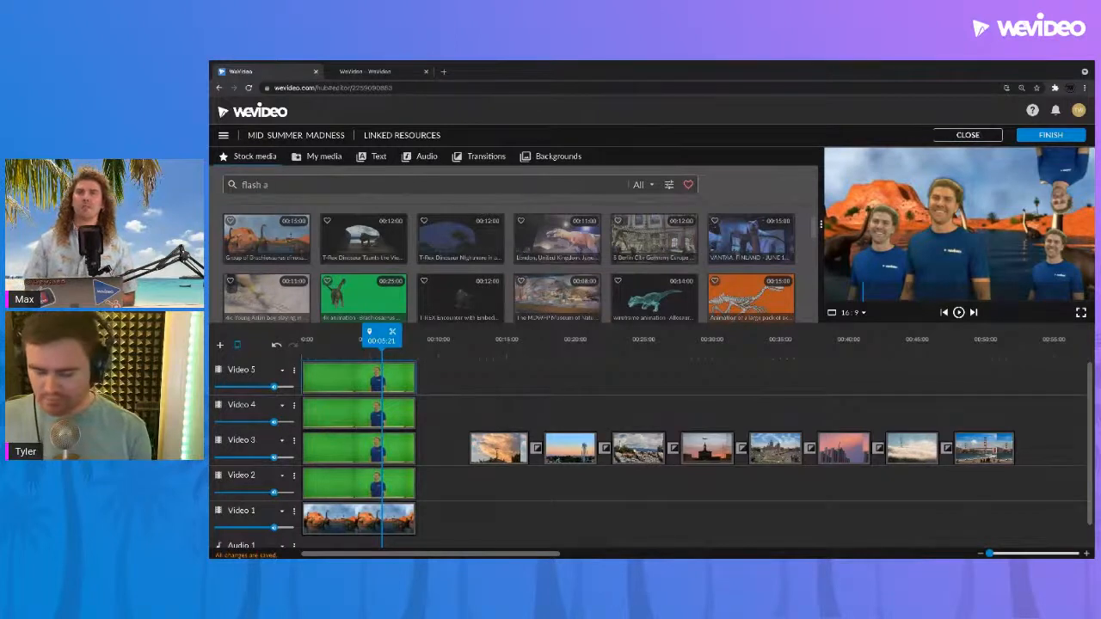
{"action": "type", "text": "flash animation"}
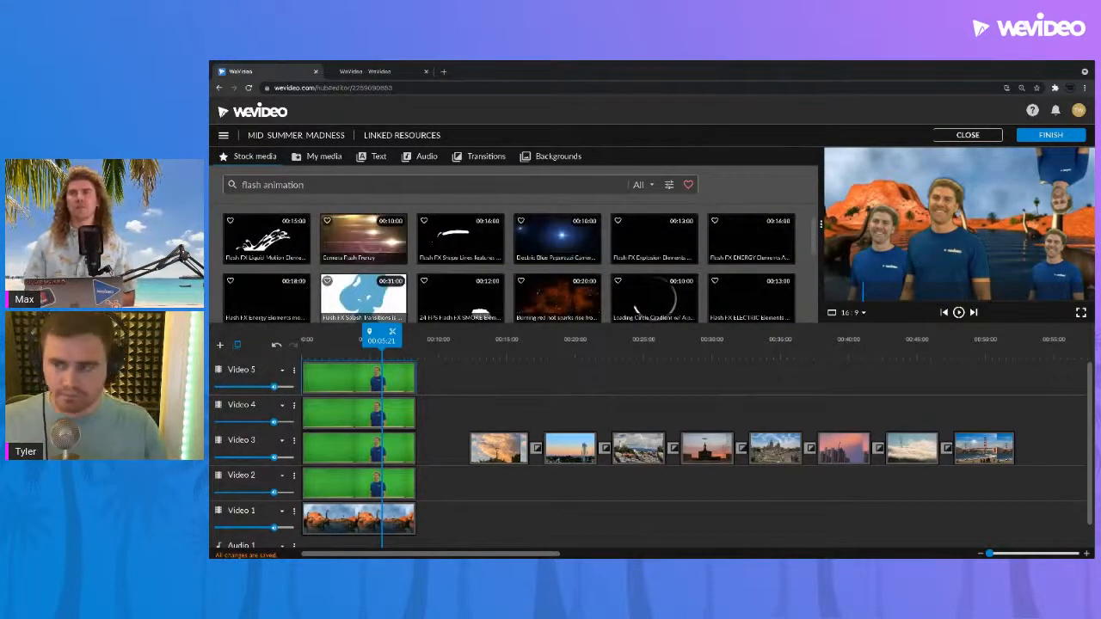
Preview the 2D FX SMOKE Elements, Flash FX SHAPE Elements and 24 Hours clips among the flash animation results.
{"action": "scroll", "coordinate": [449, 278], "scroll_direction": "down", "scroll_amount": 1}
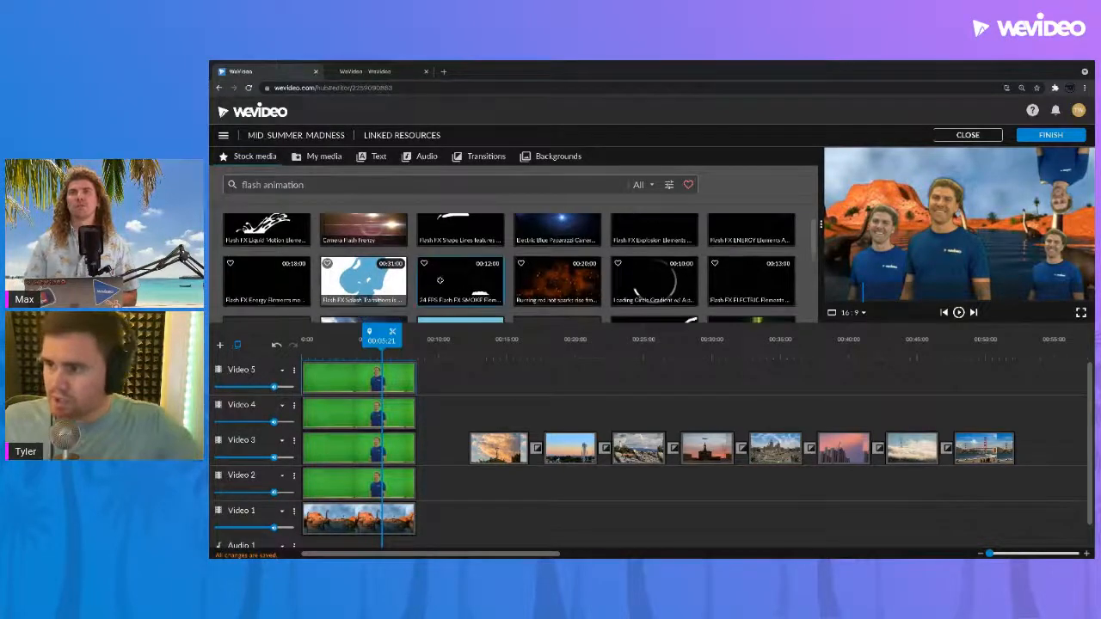
{"action": "scroll", "coordinate": [449, 278], "scroll_direction": "down", "scroll_amount": 2}
{"action": "left_click", "coordinate": [558, 267]}
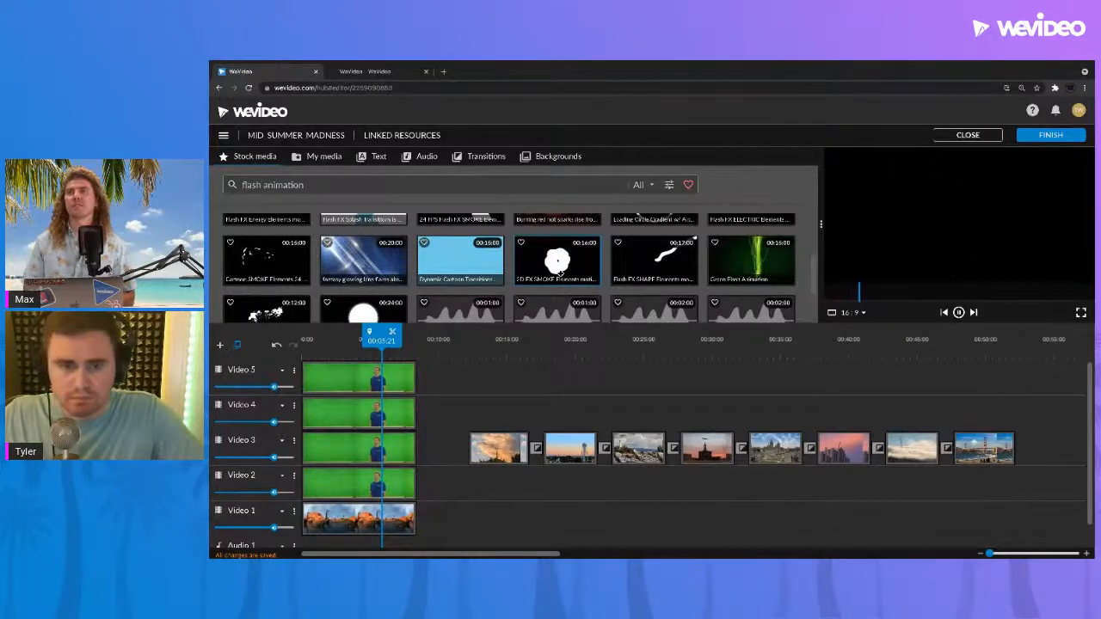
{"action": "left_click", "coordinate": [656, 258]}
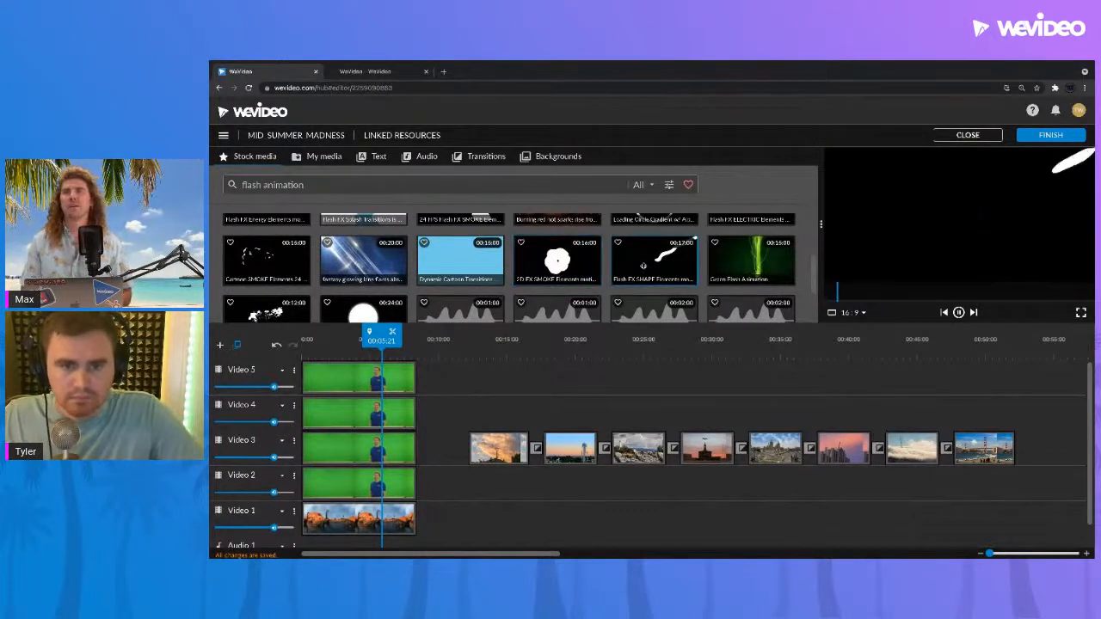
{"action": "scroll", "coordinate": [553, 278], "scroll_direction": "down", "scroll_amount": 1}
{"action": "left_click", "coordinate": [382, 267]}
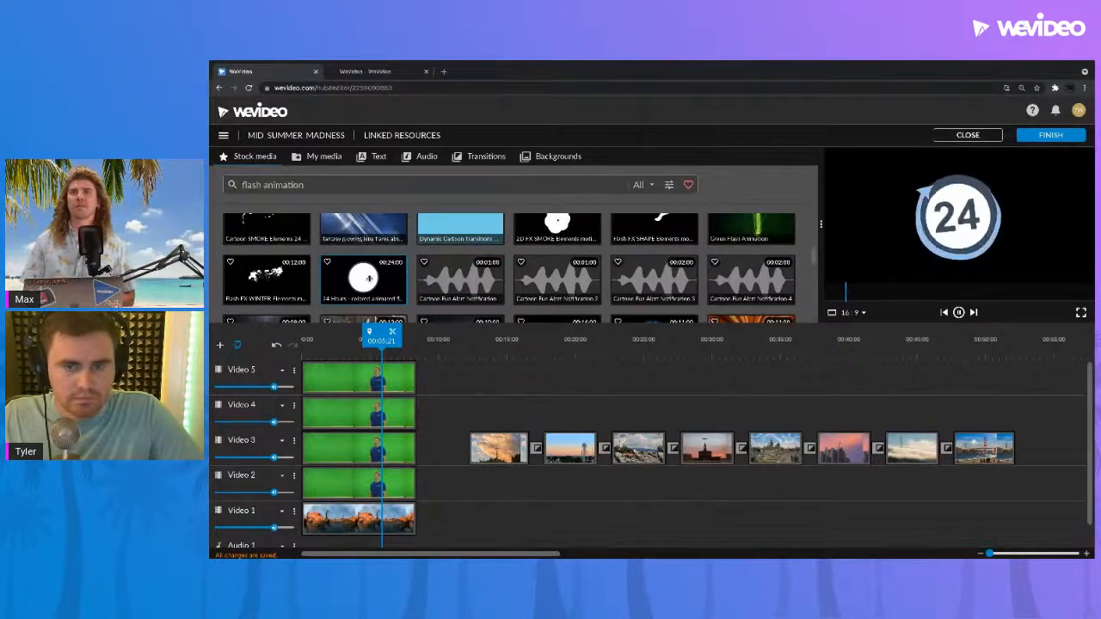
Preview the flooded metropolis and Shimmering Particles clips among the flash animation results.
{"action": "scroll", "coordinate": [368, 278], "scroll_direction": "down", "scroll_amount": 2}
{"action": "left_click", "coordinate": [342, 269]}
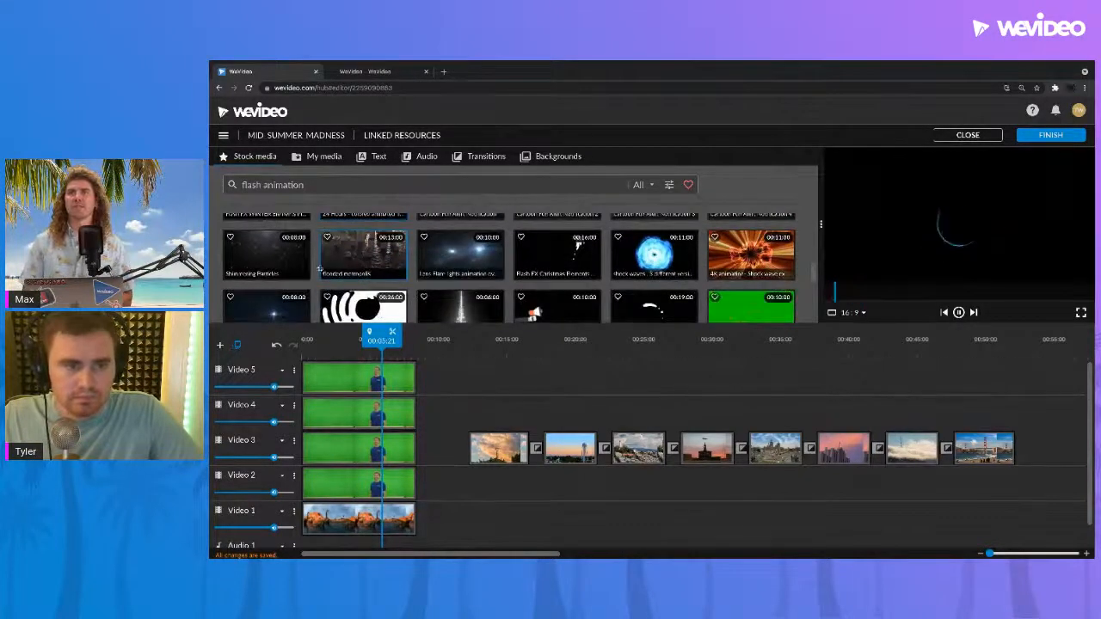
{"action": "left_click", "coordinate": [285, 264]}
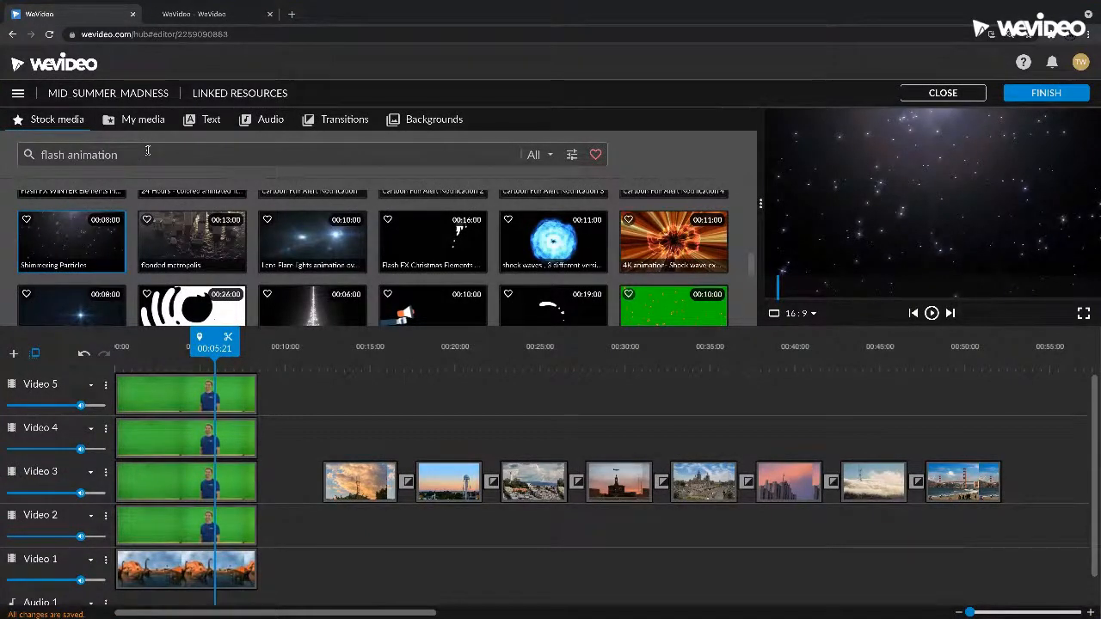
Search the stock media for "alpha channel" in place of the flash animation search.
{"action": "left_click_drag", "start_coordinate": [147, 151], "coordinate": [7, 152]}
{"action": "type", "text": "al"}
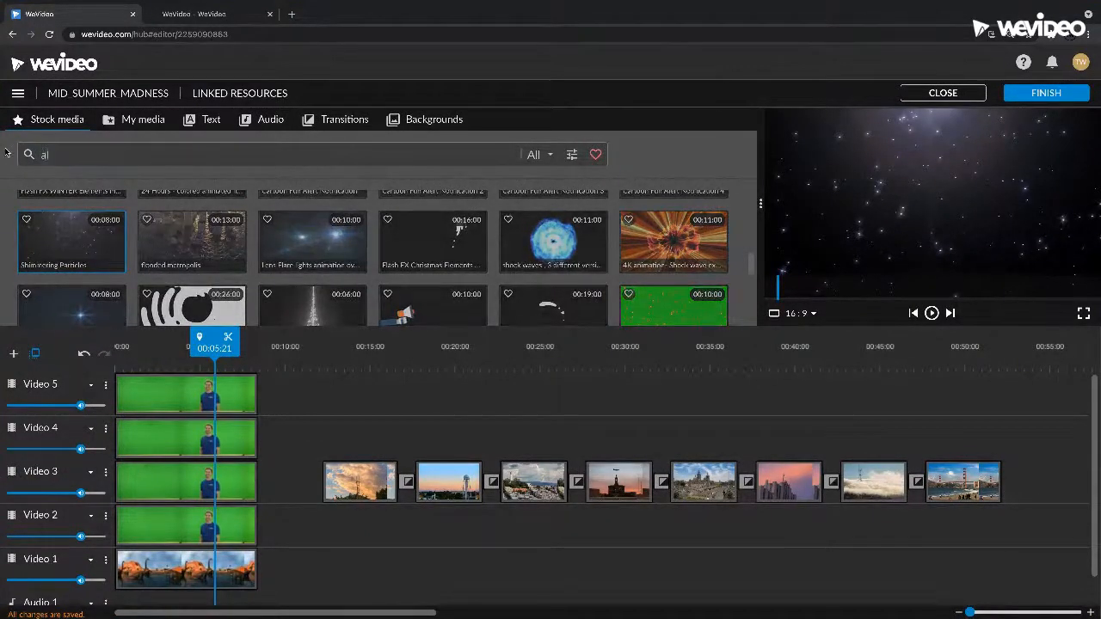
{"action": "type", "text": "pha channel"}
{"action": "key", "text": "Return"}
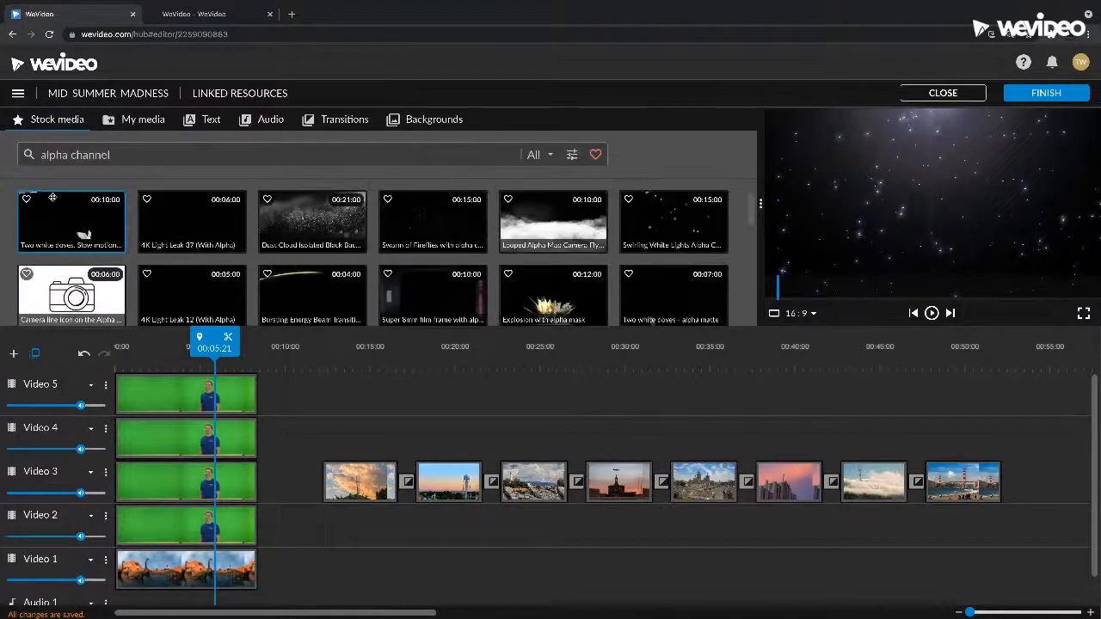
Preview the Two white doves, 4K Light Leak 37 (With Alpha) and Explosion with alpha mask clips among the results.
{"action": "left_click", "coordinate": [52, 197]}
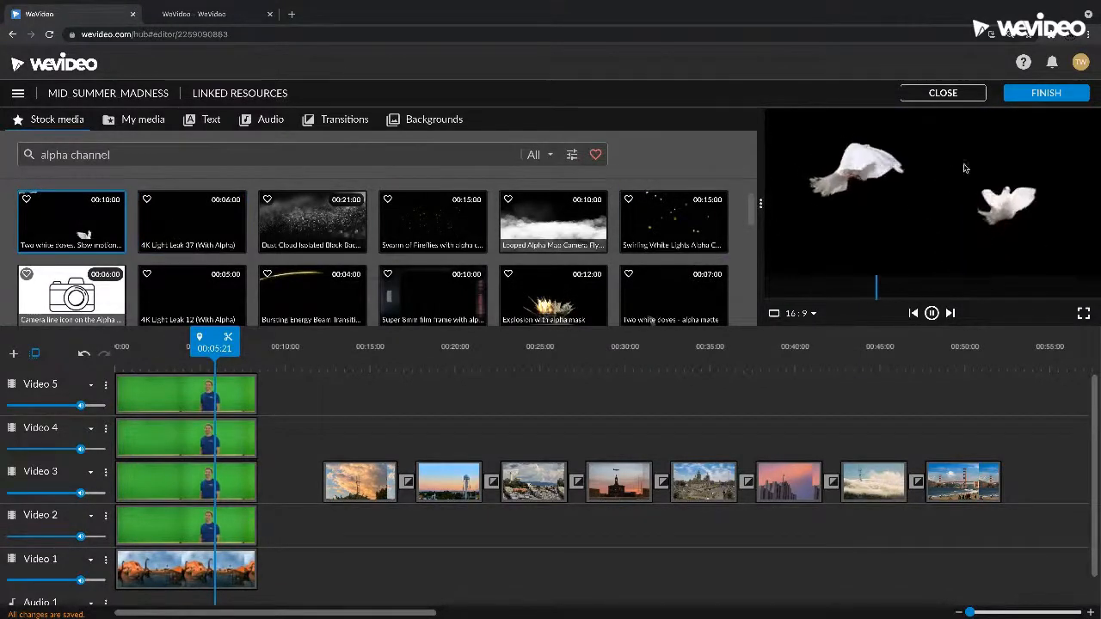
{"action": "left_click", "coordinate": [169, 221]}
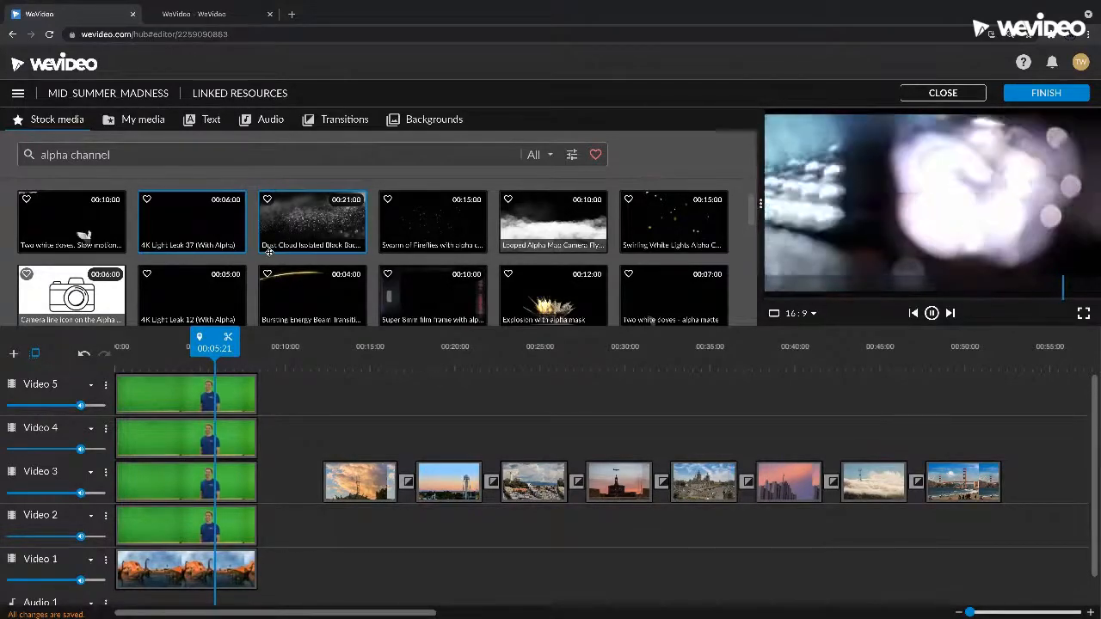
{"action": "scroll", "coordinate": [283, 257], "scroll_direction": "down", "scroll_amount": 2}
{"action": "left_click", "coordinate": [520, 231]}
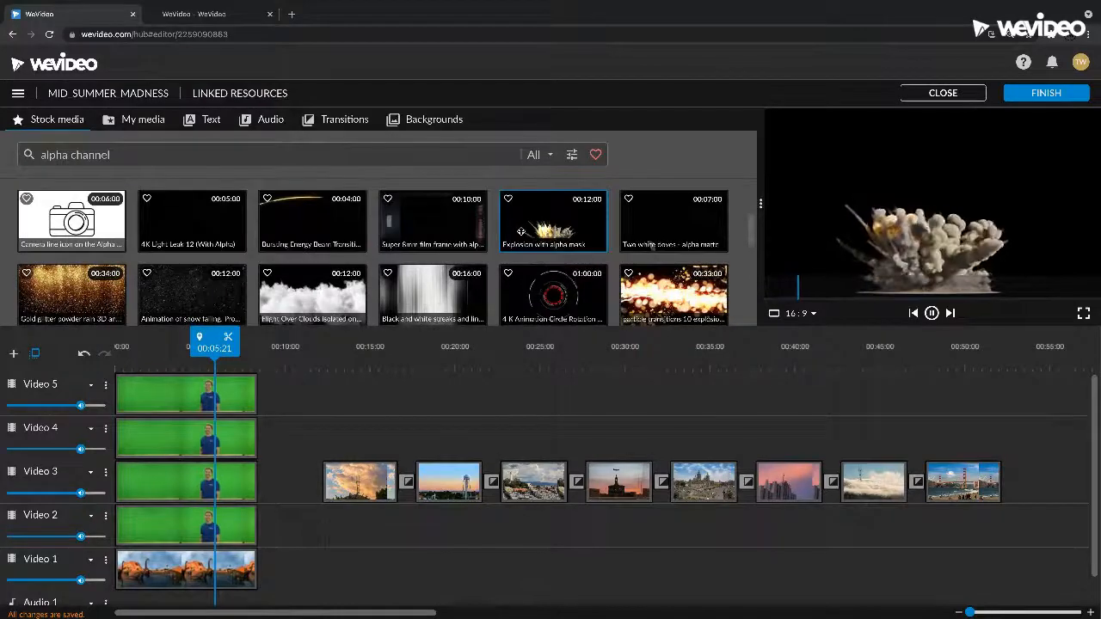
Add the Explosion with alpha mask clip to the Video 4 track above the first city photos and preview it at 00:13:08.
{"action": "left_click_drag", "start_coordinate": [526, 231], "coordinate": [313, 440]}
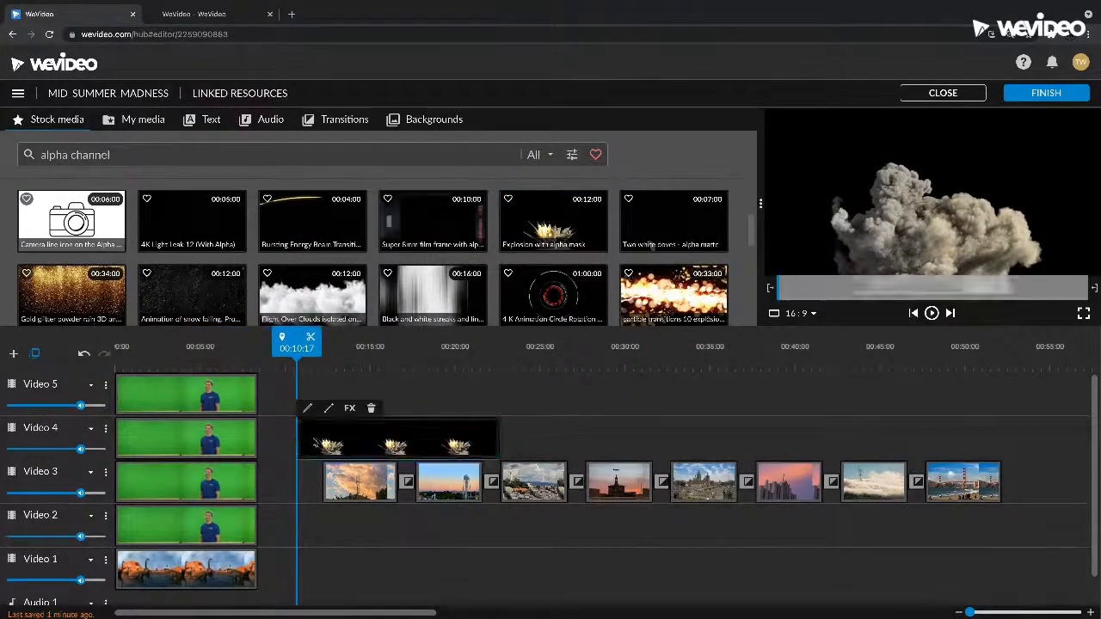
{"action": "left_click_drag", "start_coordinate": [308, 348], "coordinate": [342, 348]}
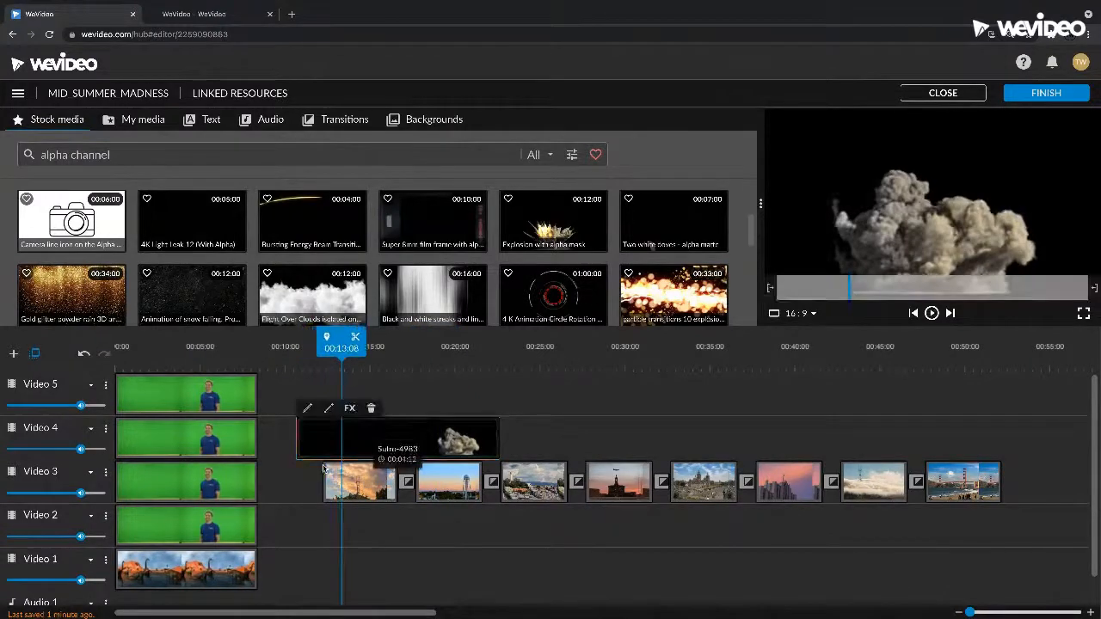
{"action": "left_click", "coordinate": [297, 439]}
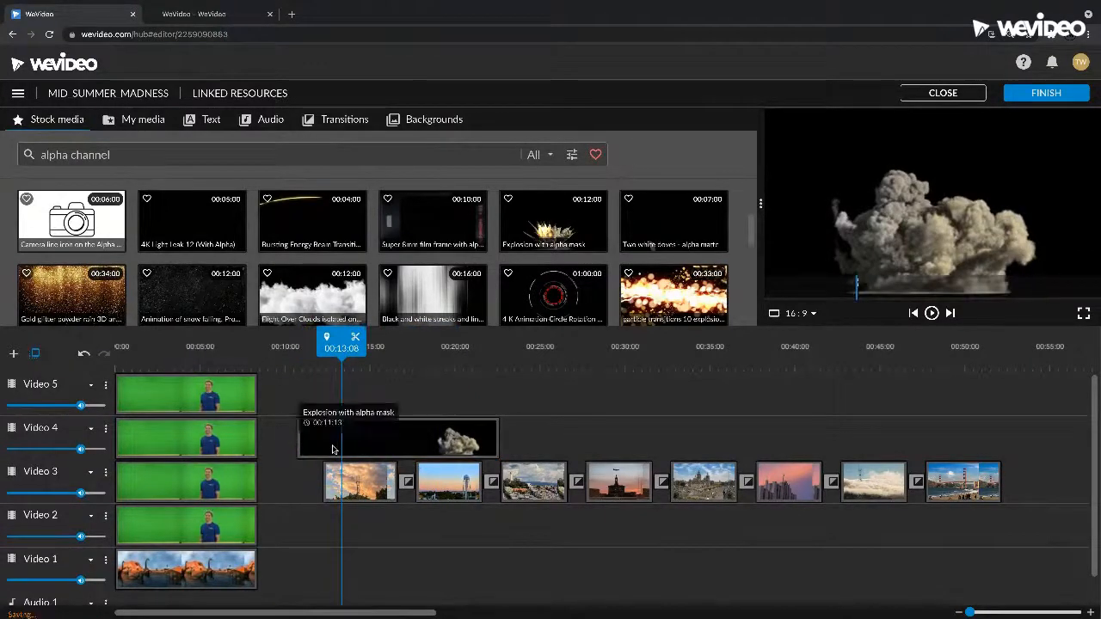
Key out the black background (000000) of the Explosion with alpha mask clip with Color Keying.
{"action": "double_click", "coordinate": [335, 448]}
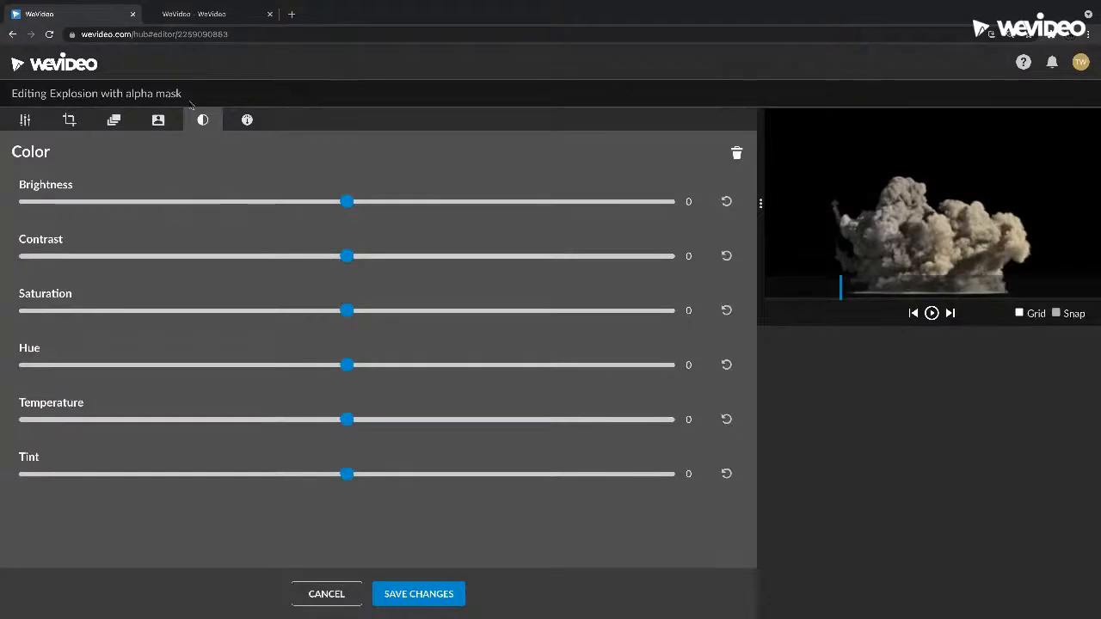
{"action": "left_click", "coordinate": [161, 121]}
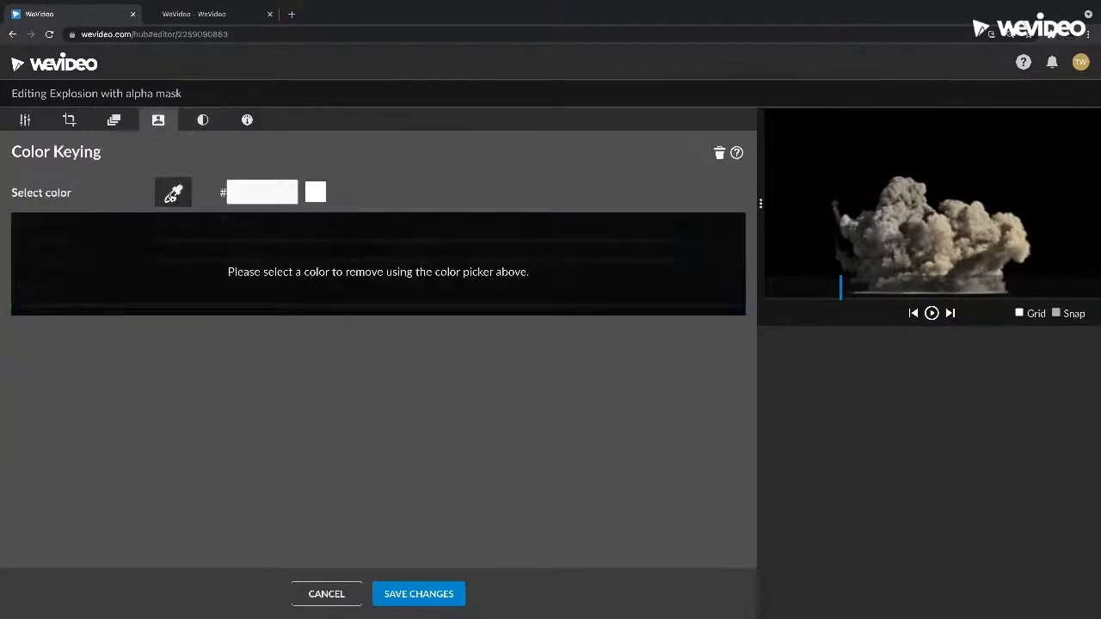
{"action": "left_click", "coordinate": [798, 141]}
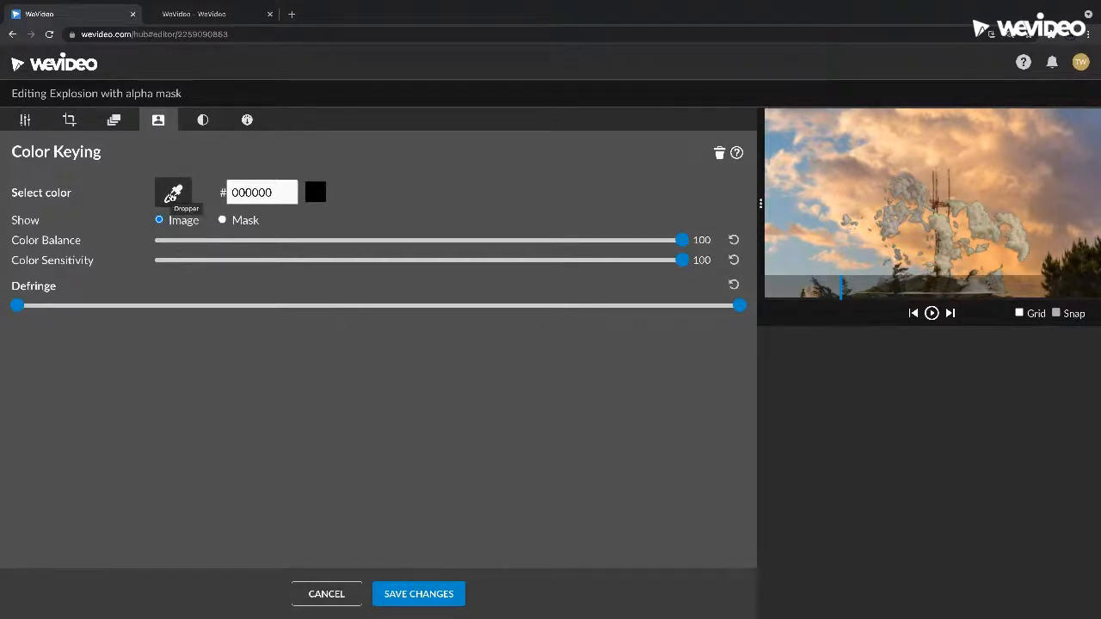
Lower the upper defringe limit of the explosion's color key to near the low end, checking the mask, and save the changes.
{"action": "left_click", "coordinate": [223, 221]}
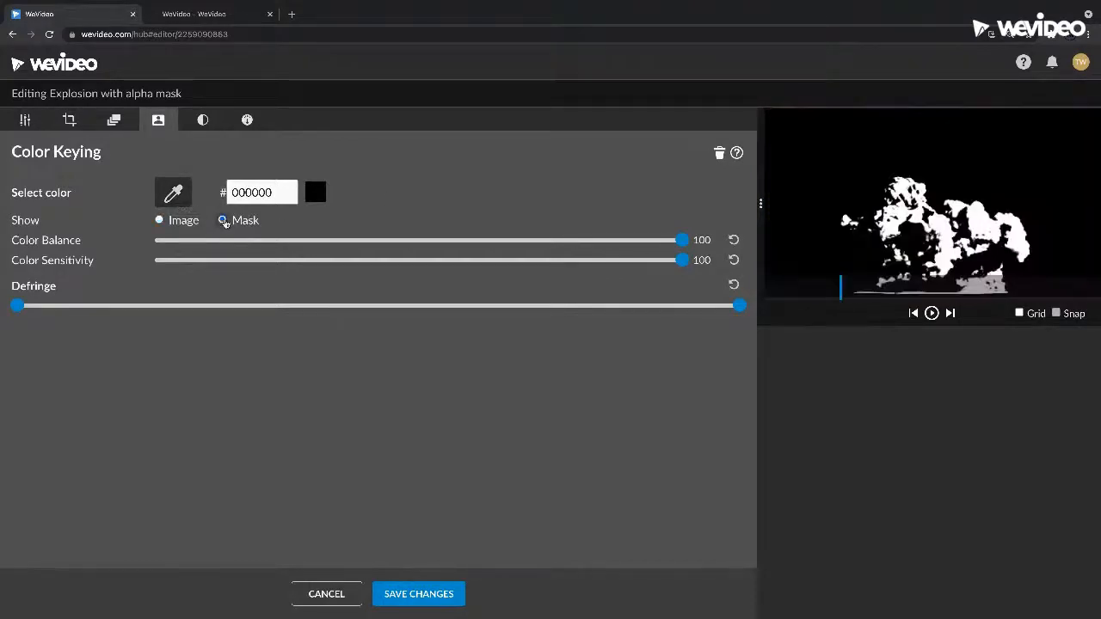
{"action": "left_click_drag", "start_coordinate": [680, 242], "coordinate": [707, 254]}
{"action": "left_click_drag", "start_coordinate": [698, 309], "coordinate": [148, 304]}
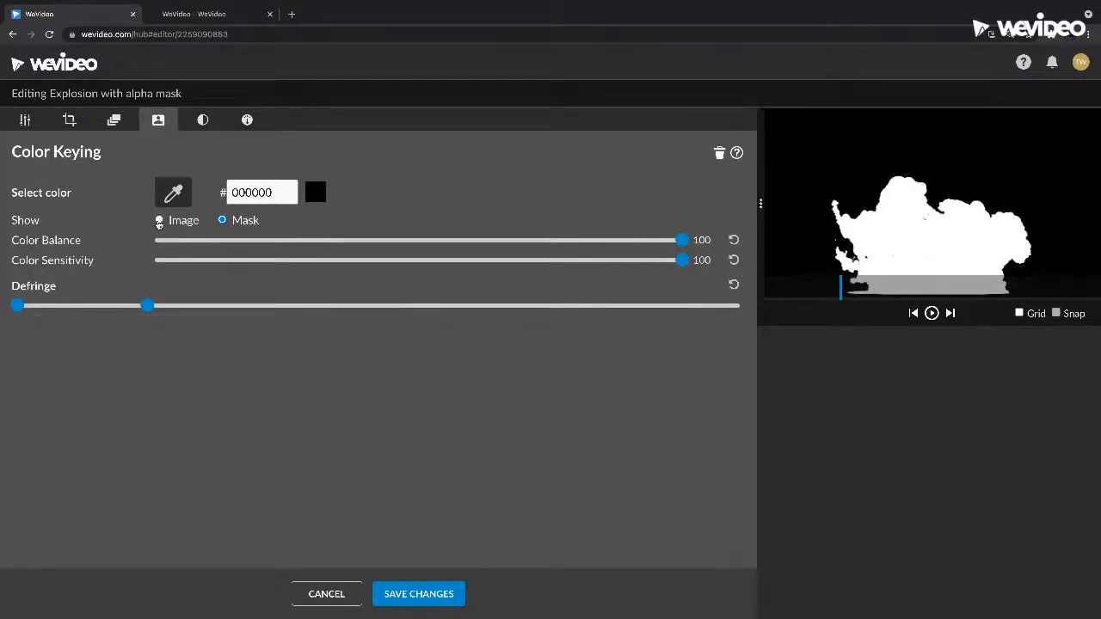
{"action": "left_click", "coordinate": [159, 221]}
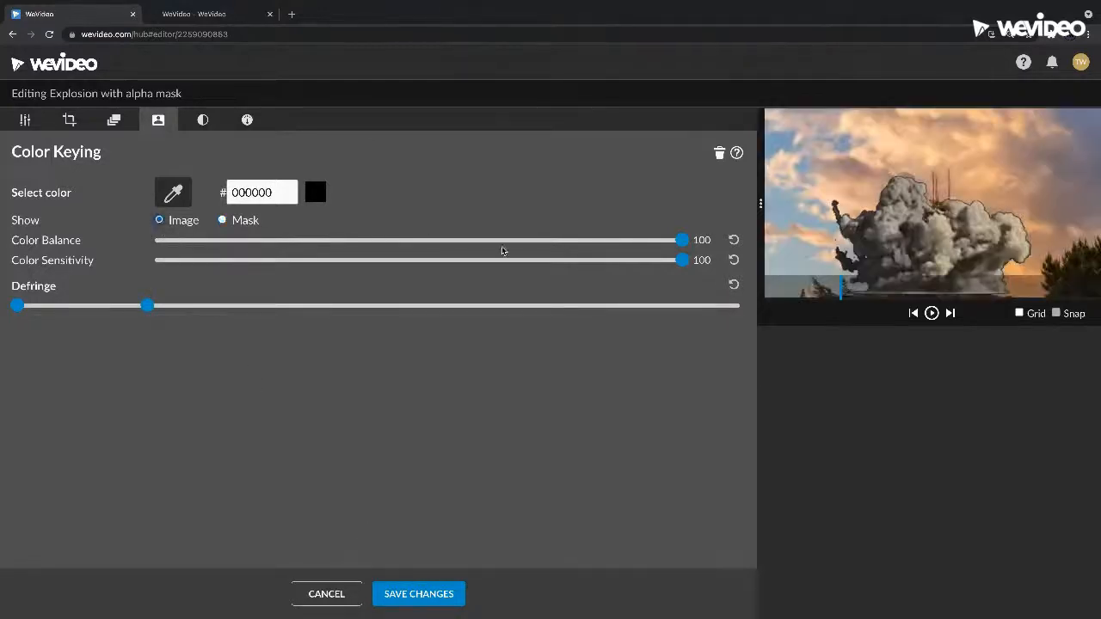
{"action": "left_click_drag", "start_coordinate": [143, 308], "coordinate": [82, 308]}
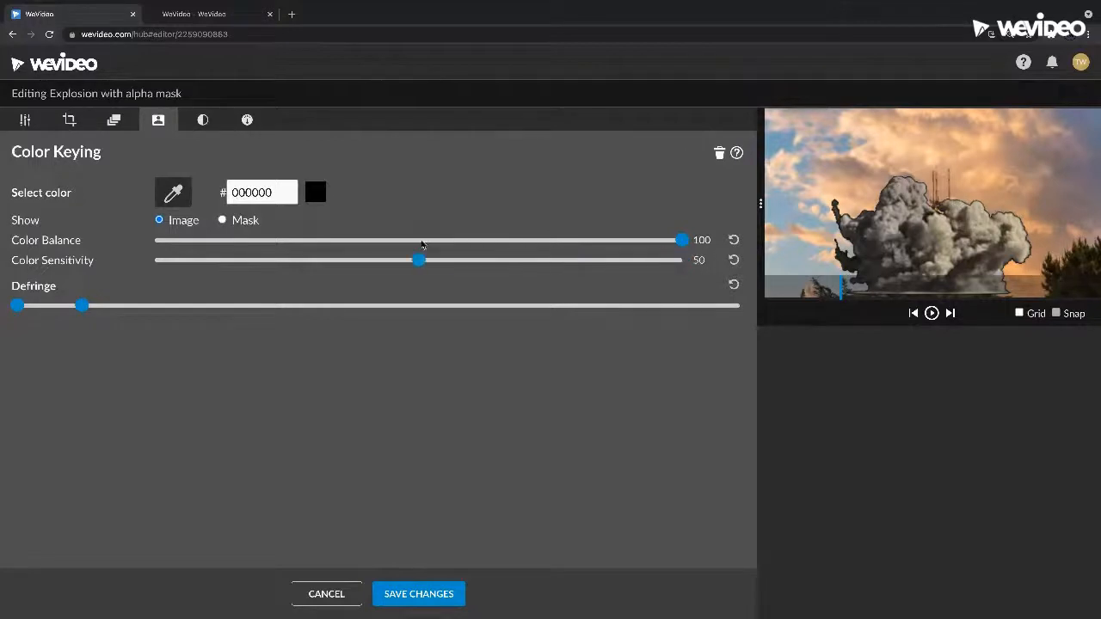
{"action": "left_click", "coordinate": [446, 592]}
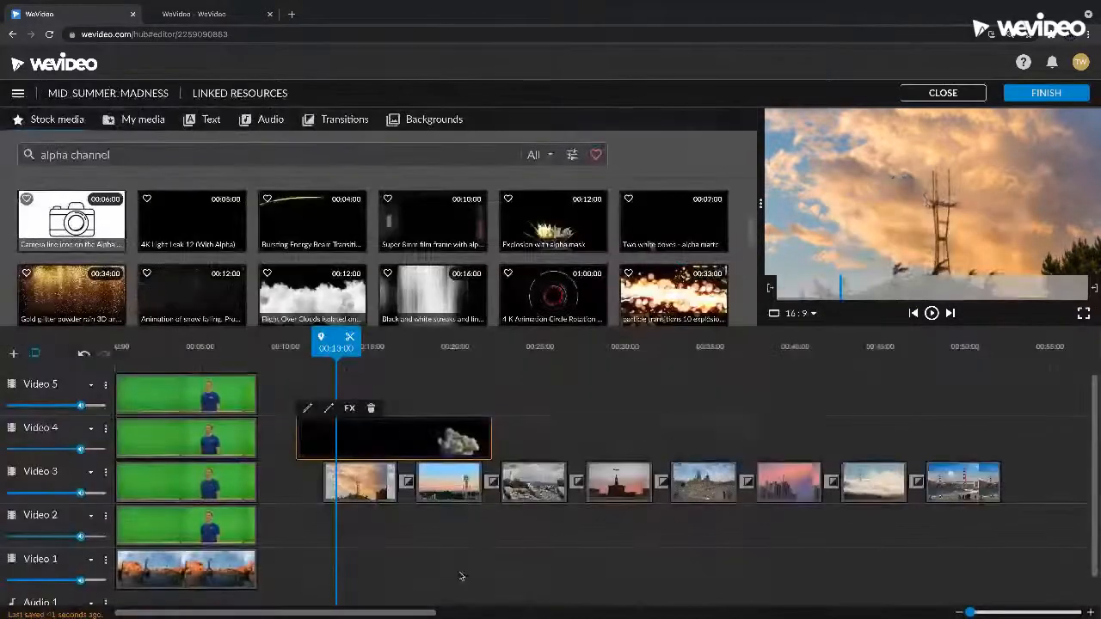
Try trimming the explosion clip's start, then restore it, align the clip with the first city photo at 00:12:07 and play it.
{"action": "left_click_drag", "start_coordinate": [298, 440], "coordinate": [324, 440]}
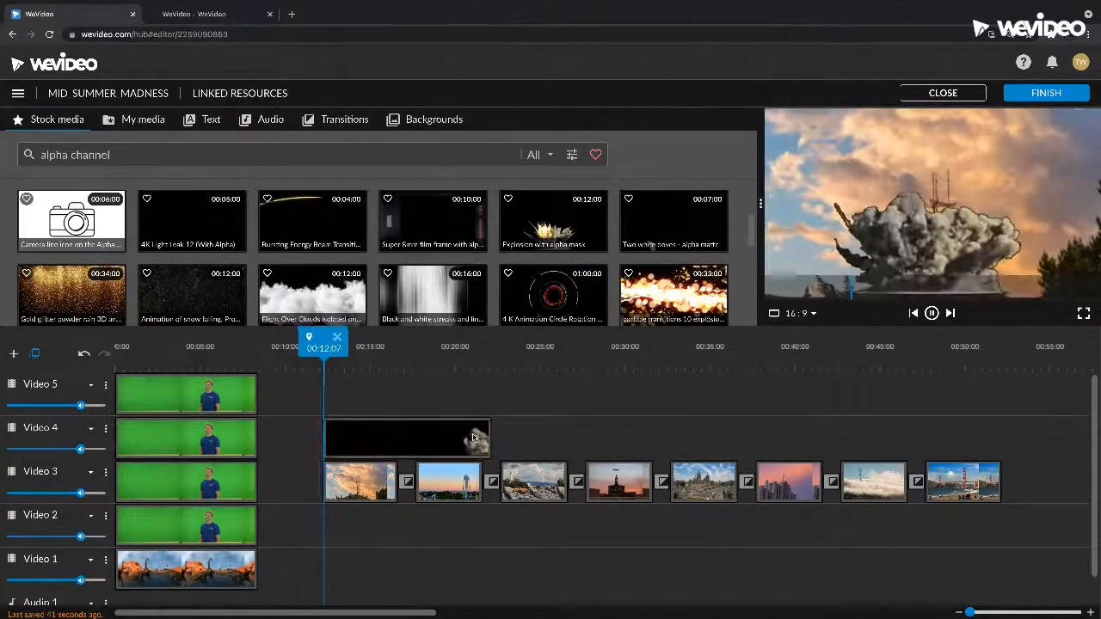
{"action": "key", "text": "space"}
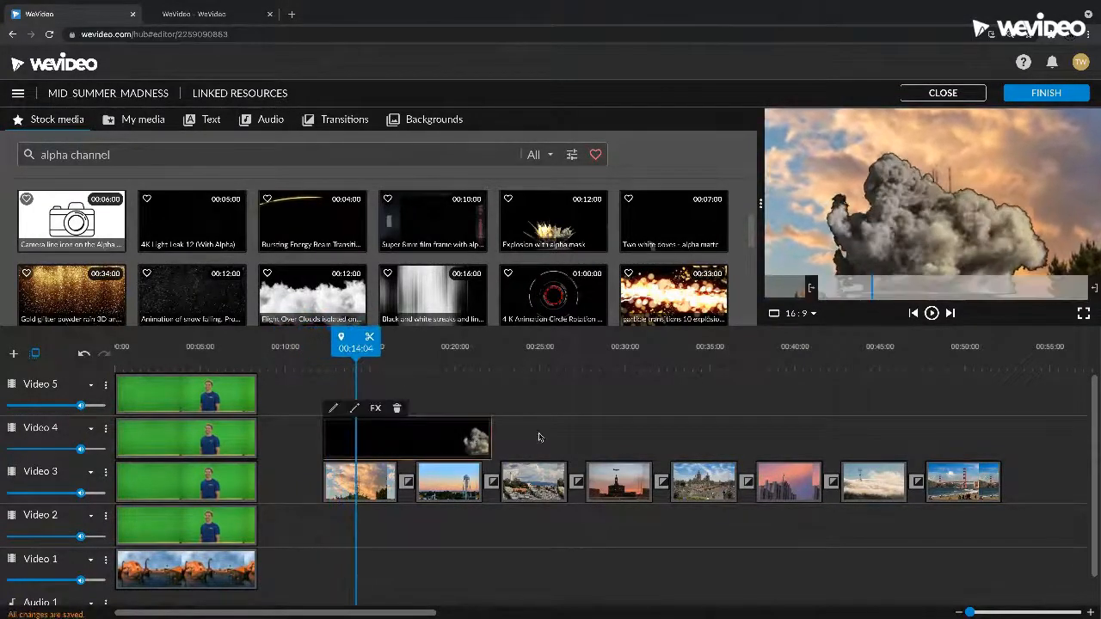
{"action": "left_click_drag", "start_coordinate": [335, 439], "coordinate": [297, 438]}
{"action": "left_click_drag", "start_coordinate": [414, 440], "coordinate": [440, 439]}
{"action": "key", "text": "space"}
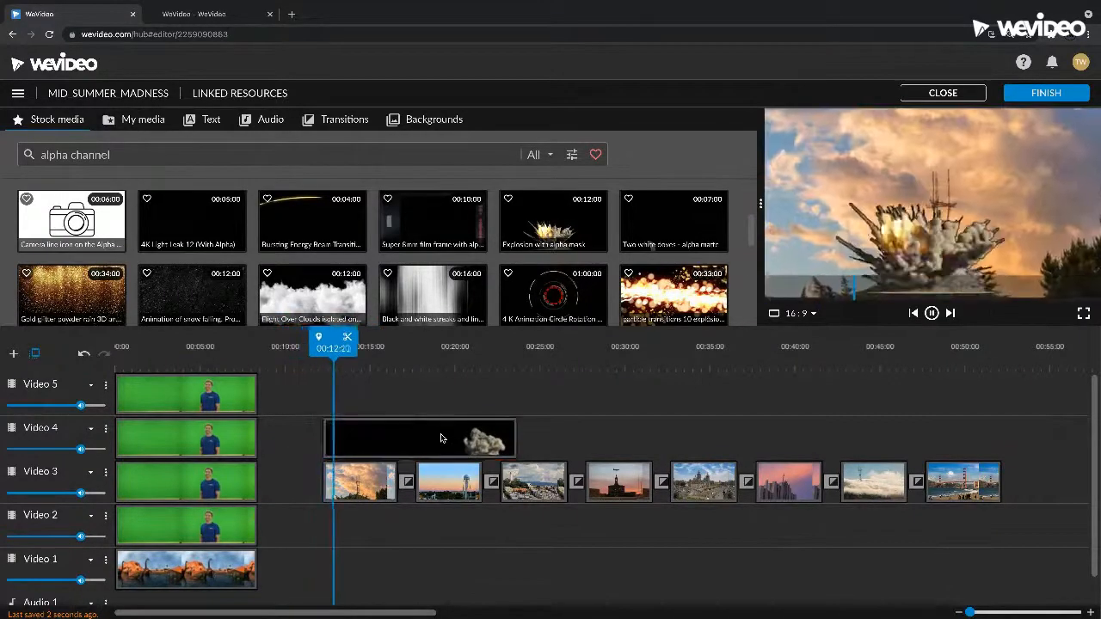
Reposition the explosion clip in the frame to about x -306, y 57 and save the changes.
{"action": "left_click", "coordinate": [390, 443]}
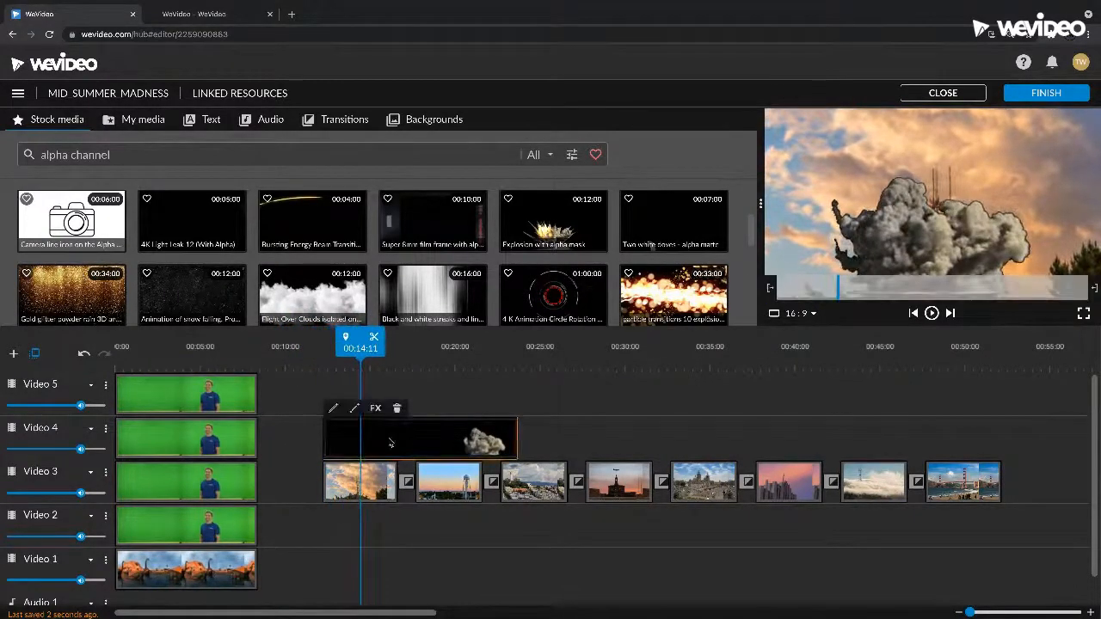
{"action": "double_click", "coordinate": [390, 443]}
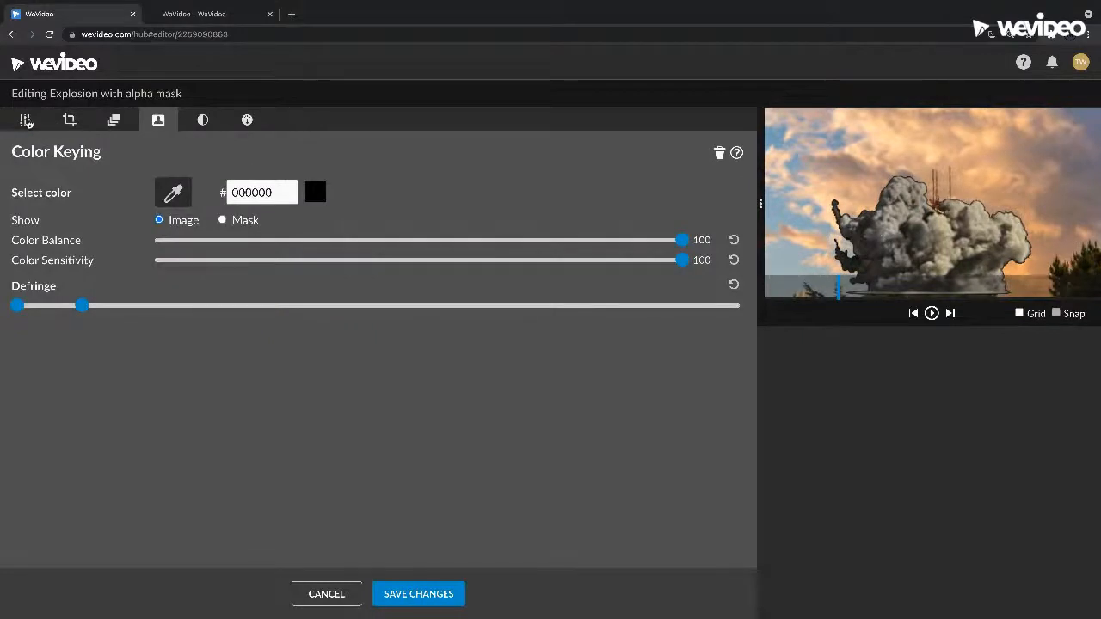
{"action": "left_click", "coordinate": [27, 121]}
{"action": "left_click_drag", "start_coordinate": [913, 258], "coordinate": [859, 269]}
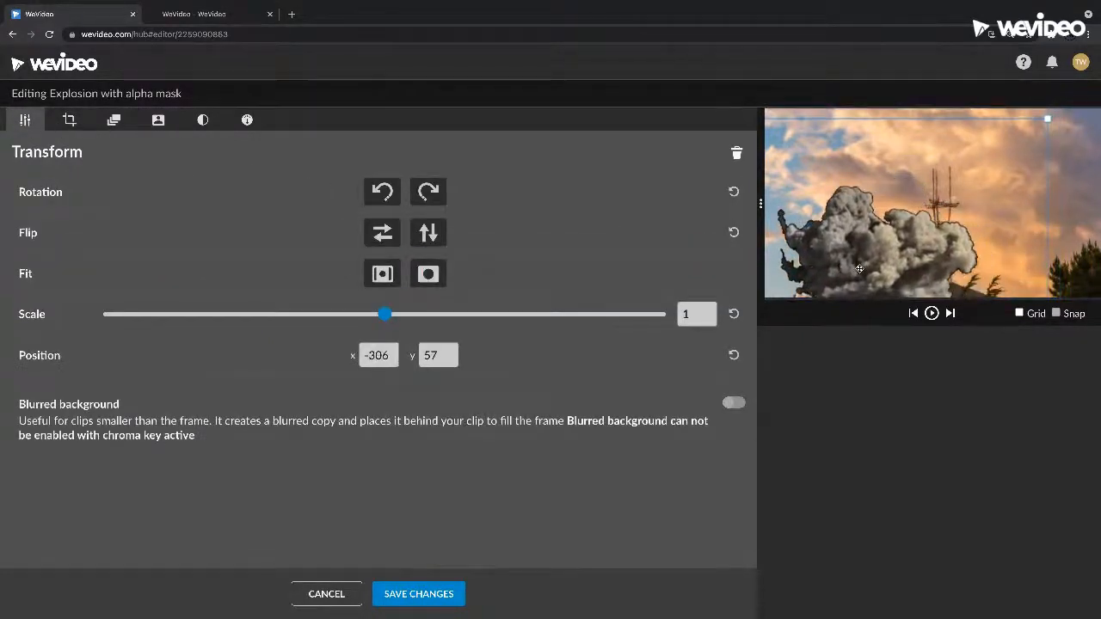
{"action": "left_click", "coordinate": [419, 593]}
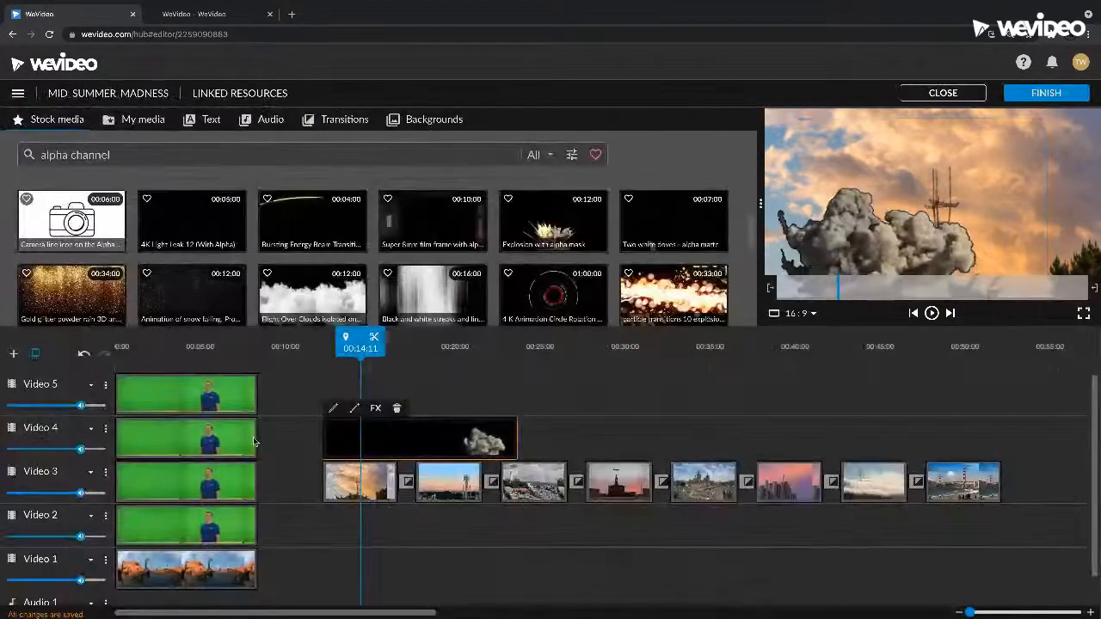
Replace the green-screen clip on Video 5 with the explosion clip at the start of the timeline and play the result.
{"action": "left_click", "coordinate": [204, 409]}
{"action": "key", "text": "Delete"}
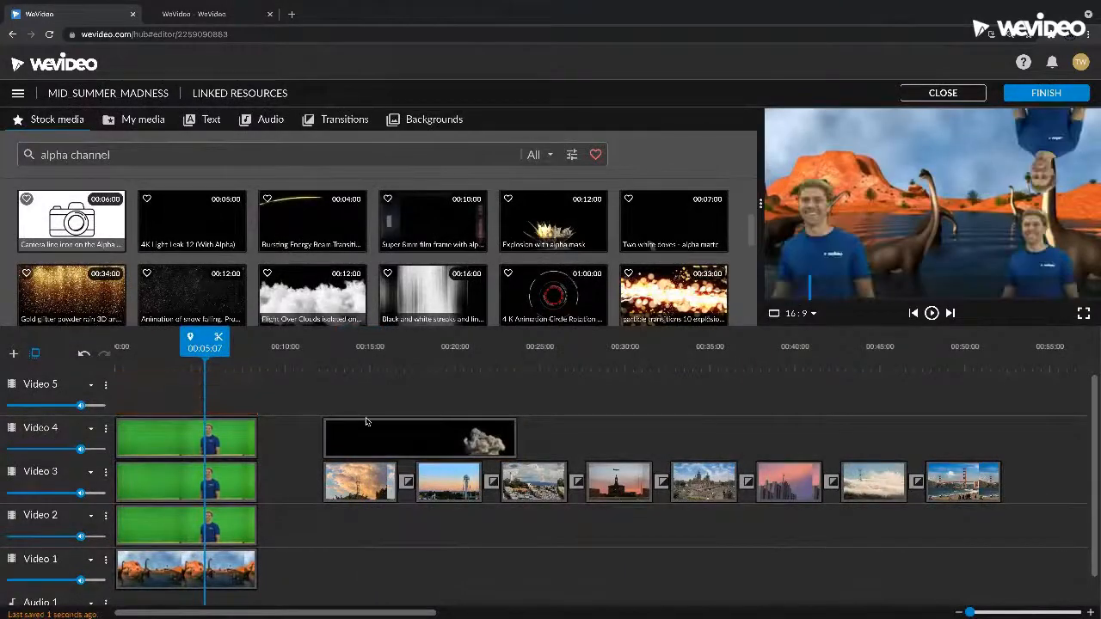
{"action": "left_click", "coordinate": [433, 440]}
{"action": "left_click_drag", "start_coordinate": [426, 433], "coordinate": [258, 402]}
{"action": "key", "text": "space"}
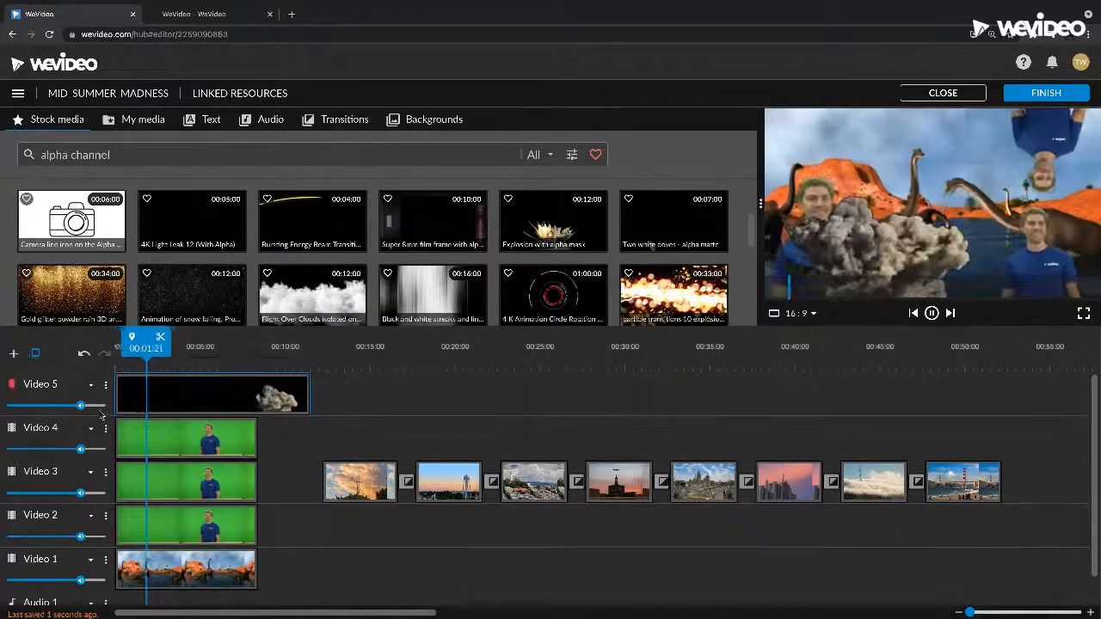
Pause playback at 00:03:01 and delete the green-screen clip on Video 4.
{"action": "key", "text": "space"}
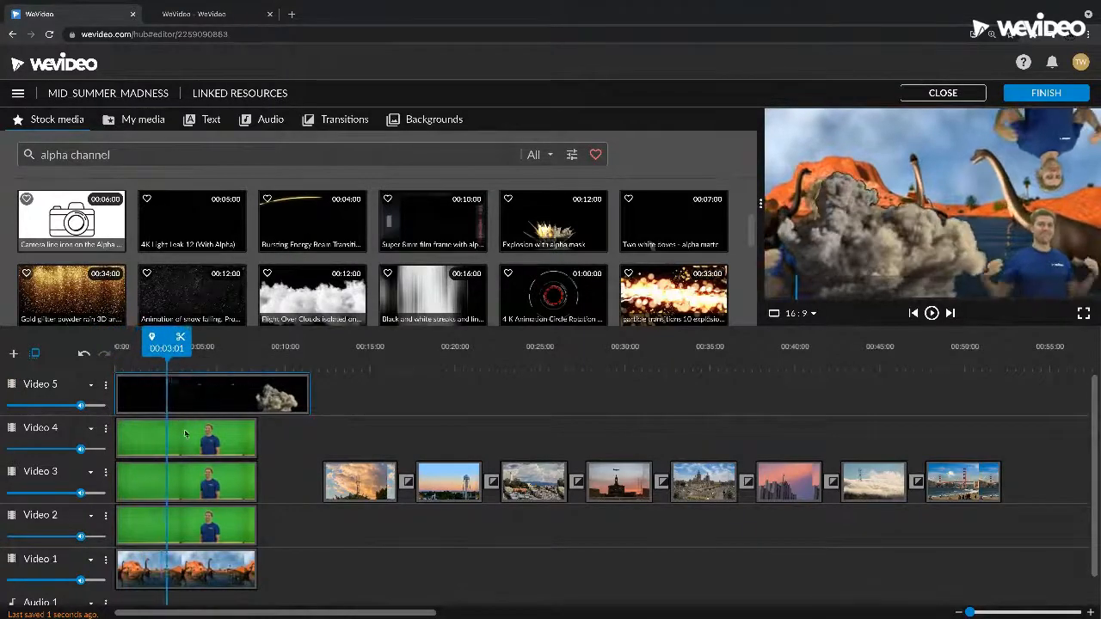
{"action": "left_click", "coordinate": [186, 441]}
{"action": "key", "text": "Delete"}
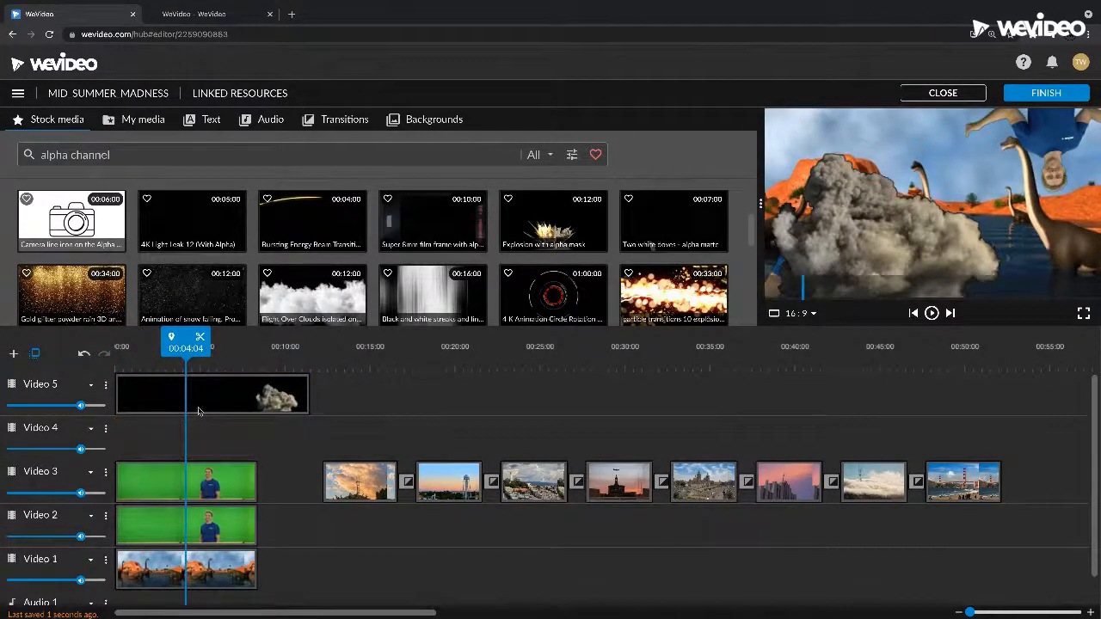
Scale the explosion clip on Video 5 to 0.66, position it at about x 359, y 395, and save the changes.
{"action": "left_click", "coordinate": [203, 399]}
{"action": "double_click", "coordinate": [203, 399]}
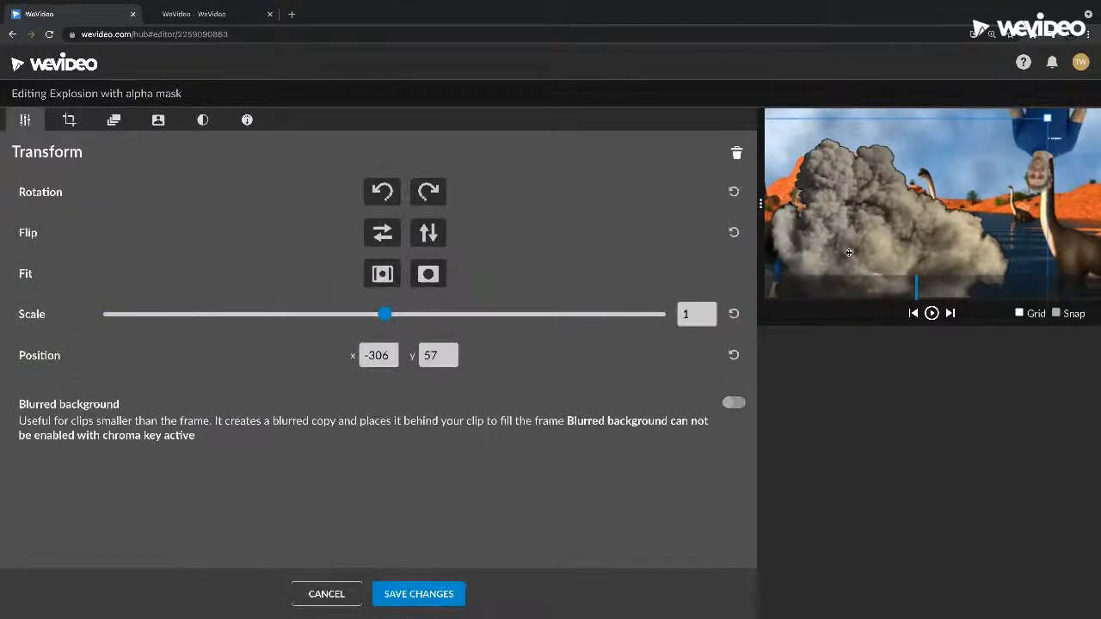
{"action": "left_click_drag", "start_coordinate": [845, 241], "coordinate": [927, 241]}
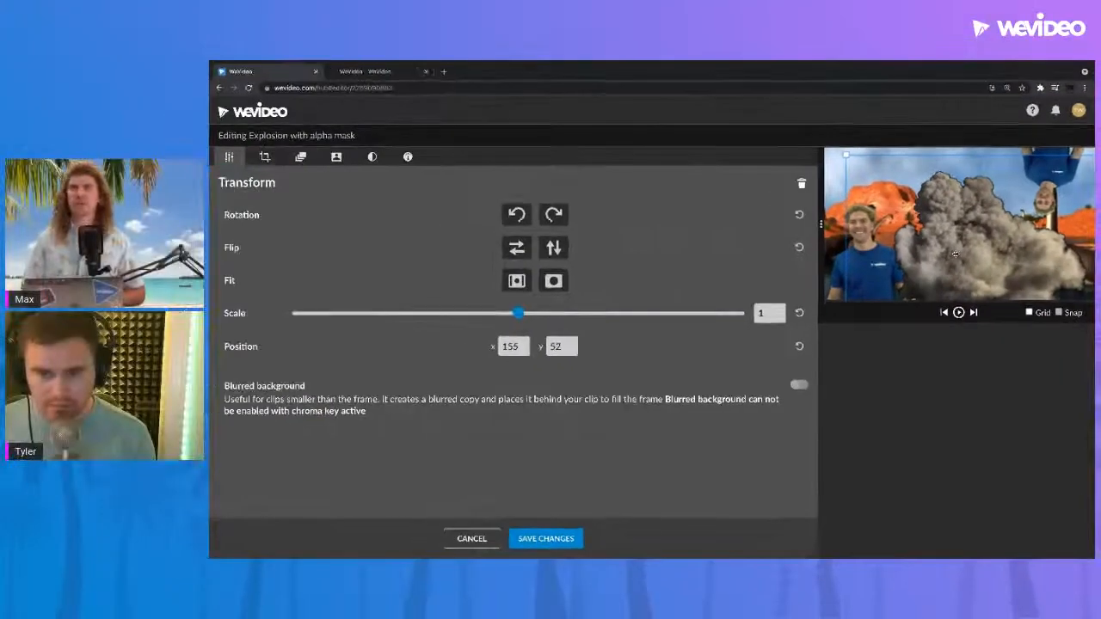
{"action": "mouse_move", "coordinate": [927, 241]}
{"action": "left_mouse_down"}
{"action": "mouse_move", "coordinate": [914, 234]}
{"action": "mouse_move", "coordinate": [945, 254]}
{"action": "left_mouse_up"}
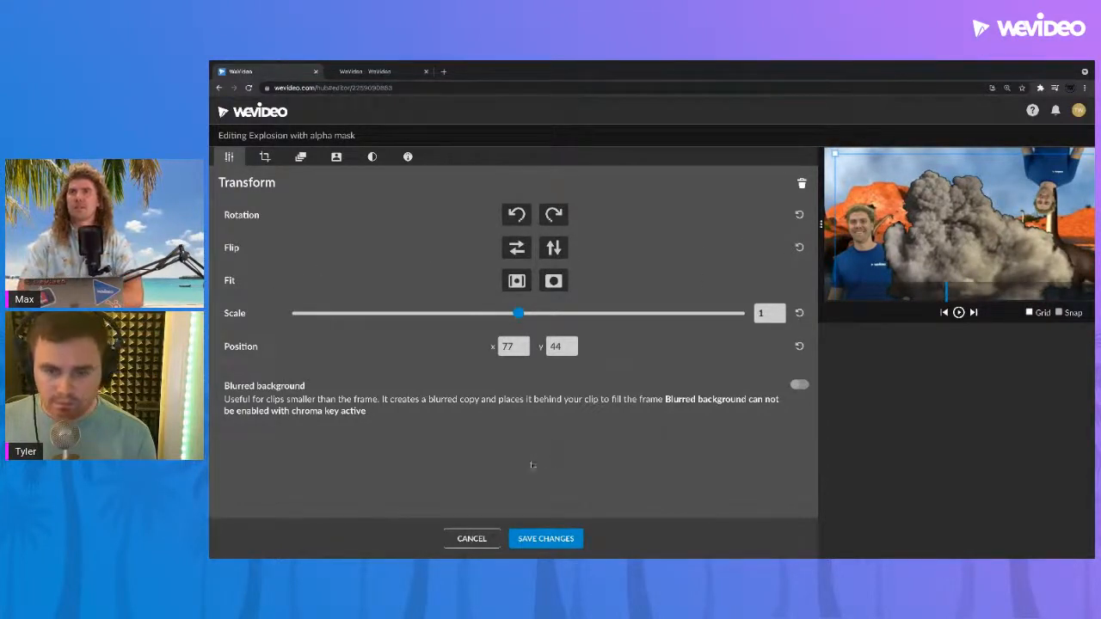
{"action": "left_click_drag", "start_coordinate": [525, 313], "coordinate": [484, 313]}
{"action": "left_click_drag", "start_coordinate": [919, 263], "coordinate": [918, 272]}
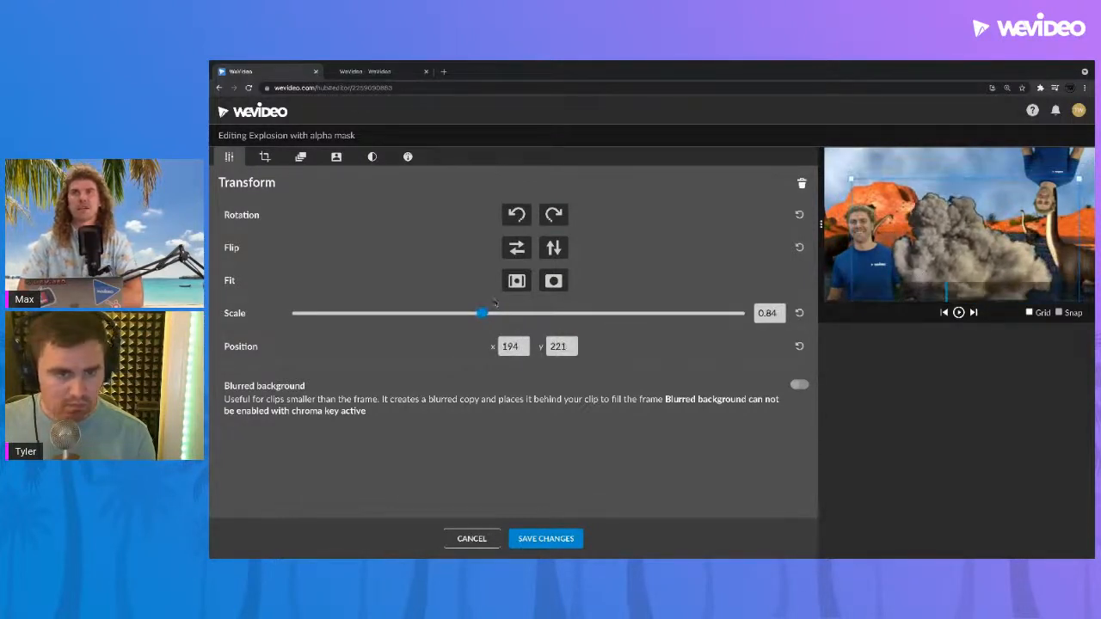
{"action": "left_click_drag", "start_coordinate": [482, 314], "coordinate": [441, 314]}
{"action": "left_click_drag", "start_coordinate": [946, 266], "coordinate": [946, 279]}
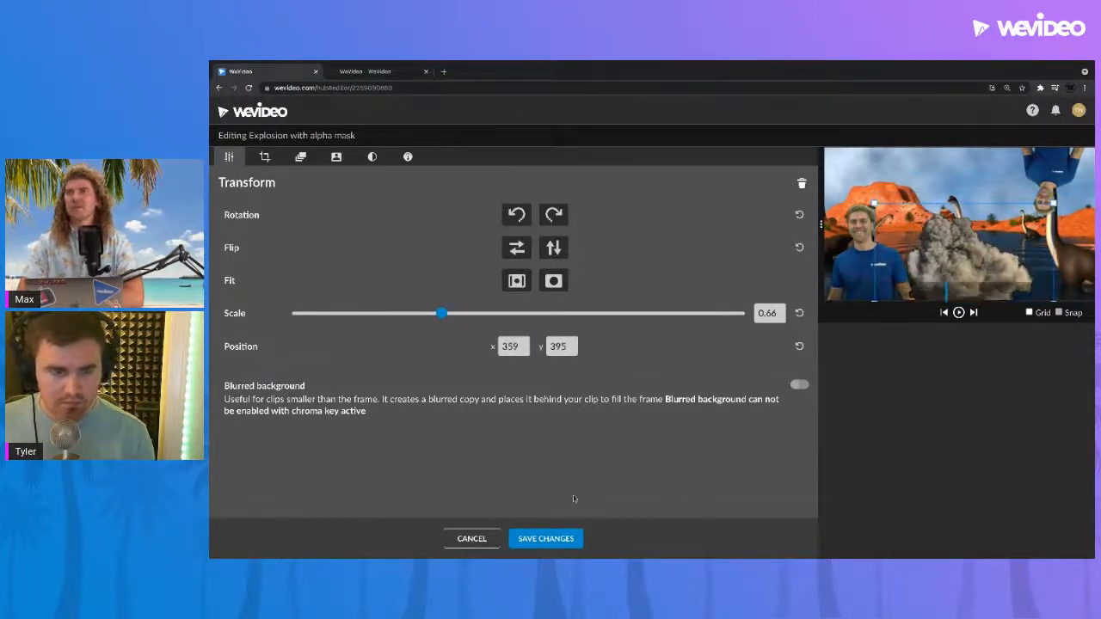
{"action": "left_click", "coordinate": [542, 539]}
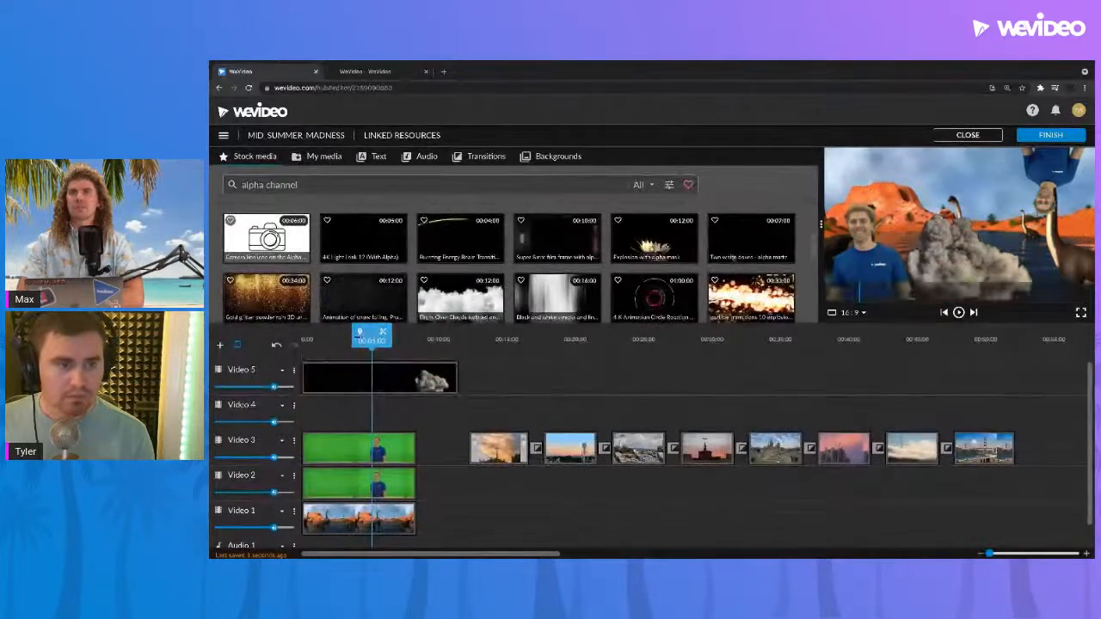
Play the composite from the start and trim the explosion clip on Video 5 to end with the green-screen clips.
{"action": "left_click_drag", "start_coordinate": [369, 337], "coordinate": [301, 336]}
{"action": "key", "text": "space"}
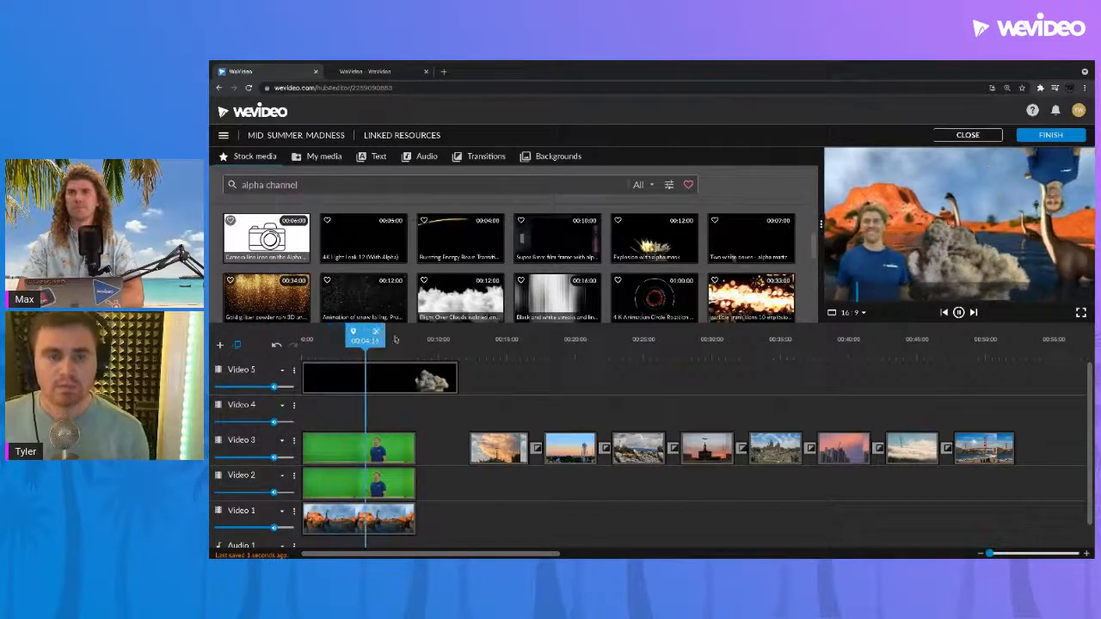
{"action": "left_click", "coordinate": [447, 372]}
{"action": "left_click_drag", "start_coordinate": [457, 377], "coordinate": [415, 377]}
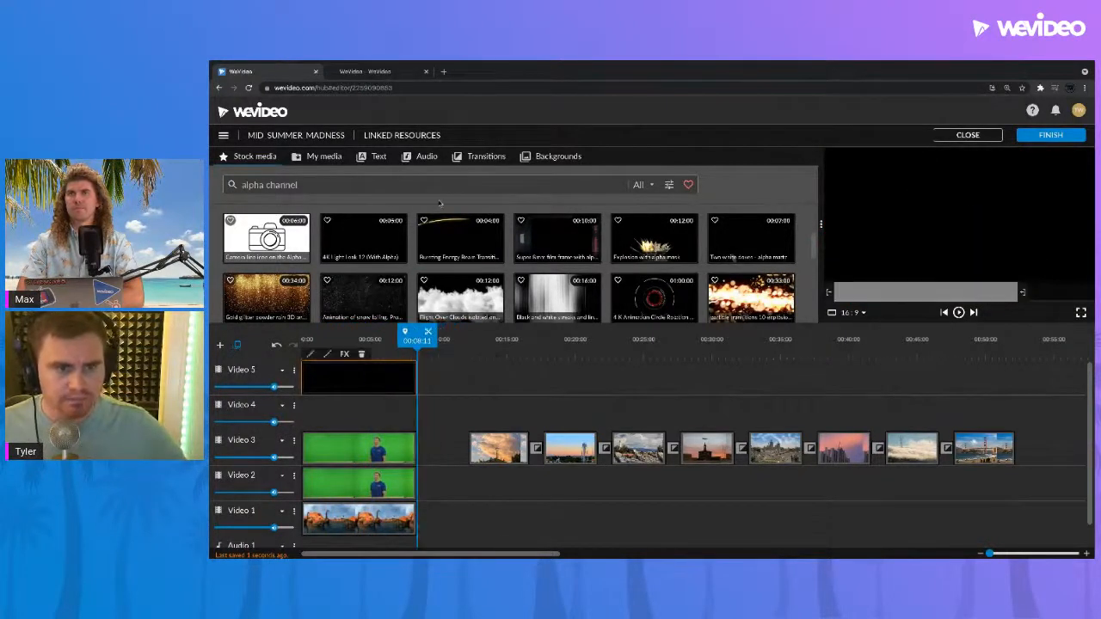
Set the Video 3 green-screen clip's color saturation to -14 and temperature to about 4, and save the changes.
{"action": "left_click", "coordinate": [356, 449]}
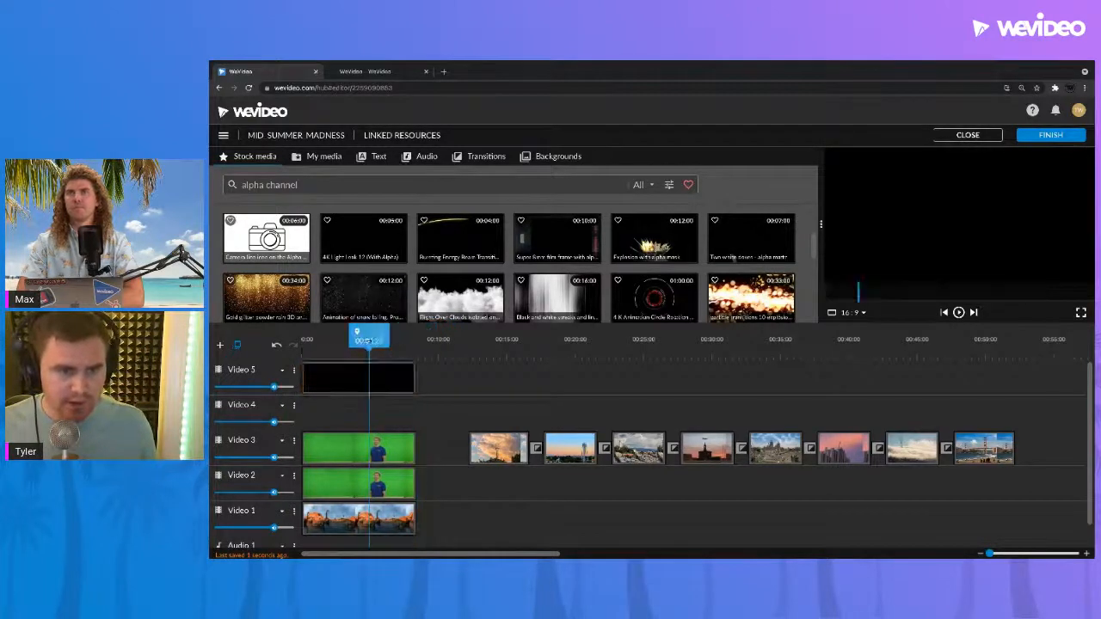
{"action": "double_click", "coordinate": [356, 449]}
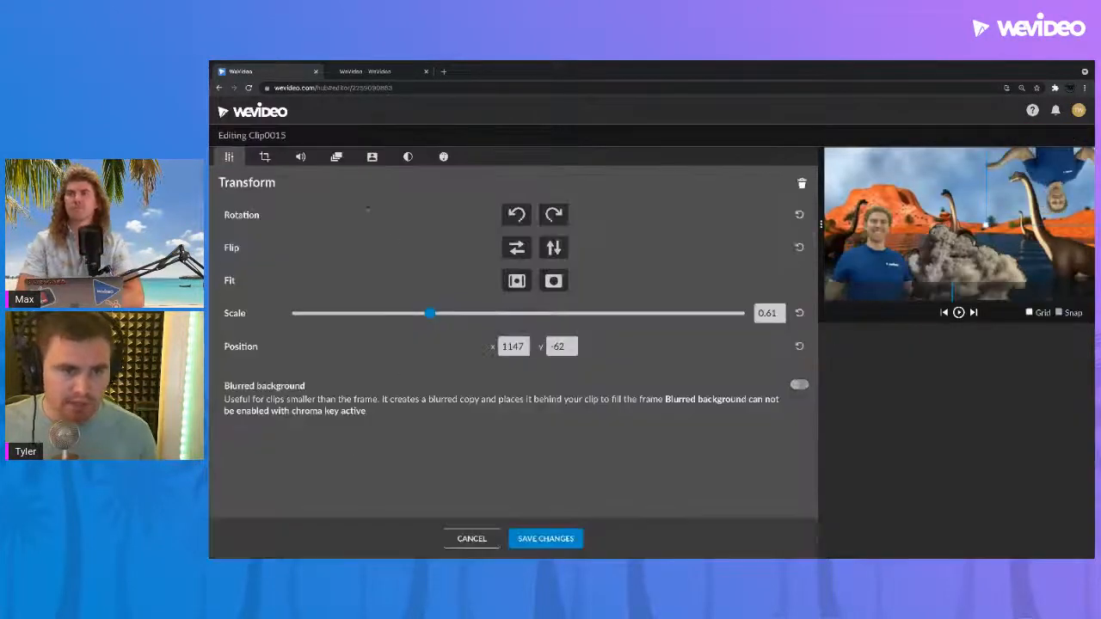
{"action": "left_click", "coordinate": [371, 157]}
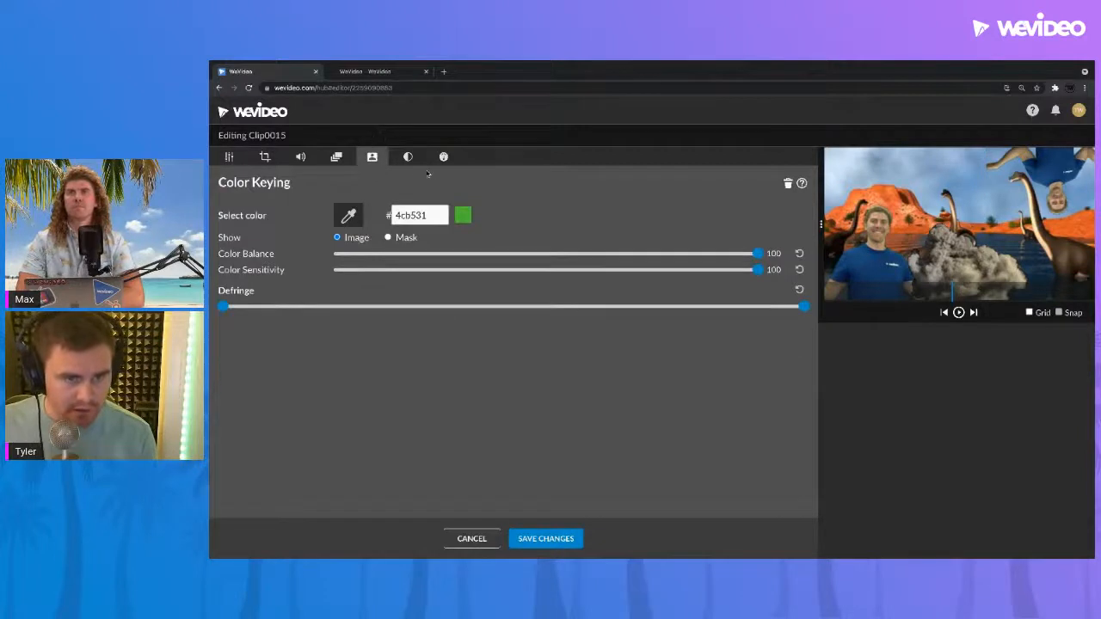
{"action": "left_click", "coordinate": [408, 157]}
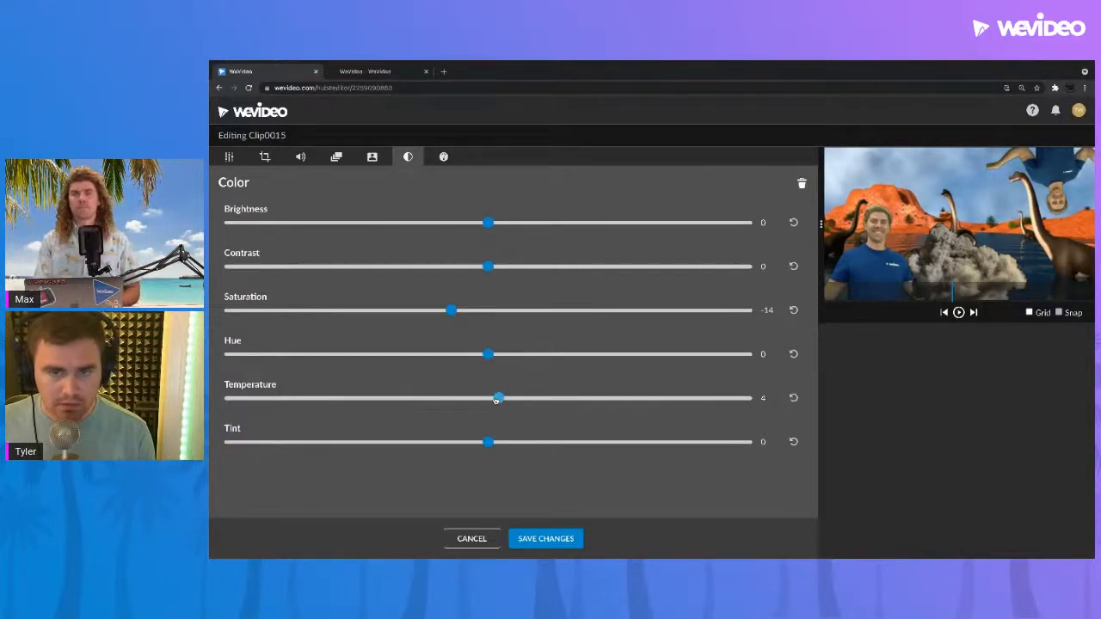
{"action": "left_click", "coordinate": [546, 539]}
{"action": "left_click", "coordinate": [429, 406]}
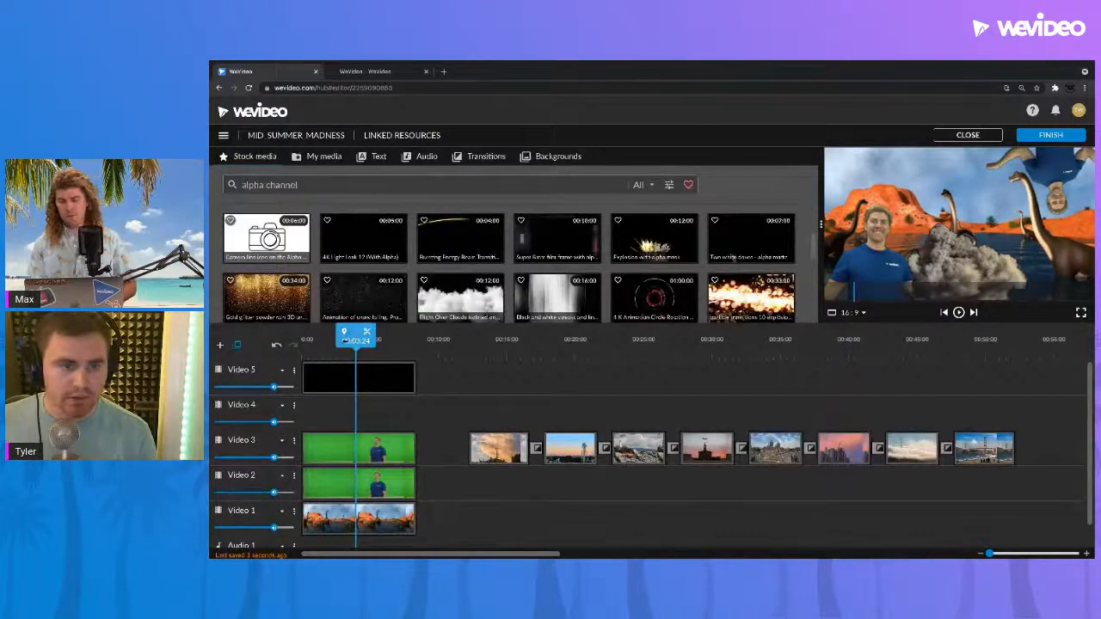
Play the composite from the start of the timeline and move the playhead to 00:03:22.
{"action": "left_click_drag", "start_coordinate": [346, 338], "coordinate": [293, 339]}
{"action": "key", "text": "space"}
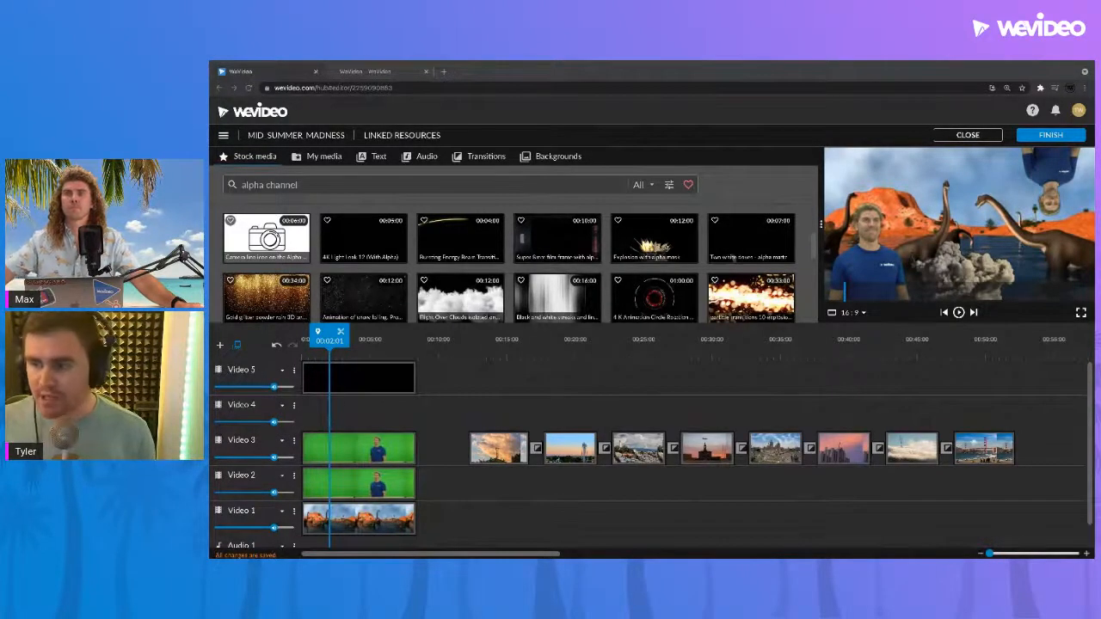
{"action": "left_click_drag", "start_coordinate": [332, 341], "coordinate": [358, 341]}
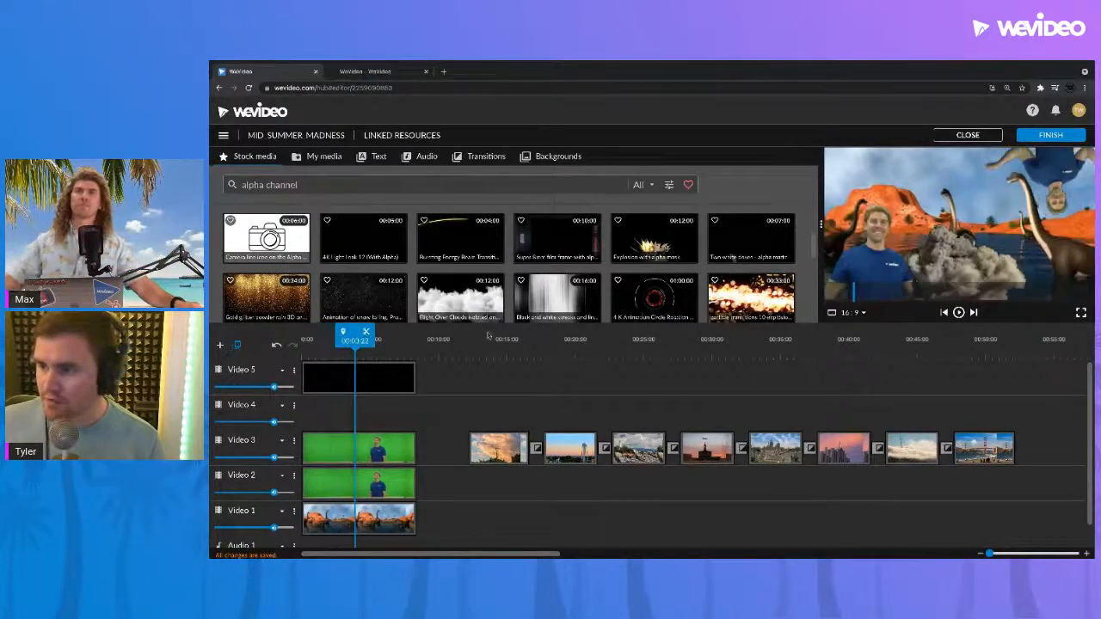
Browse the alpha channel stock results and preview the 8-second transparent alpha channel globe clip.
{"action": "scroll", "coordinate": [516, 274], "scroll_direction": "up", "scroll_amount": 2}
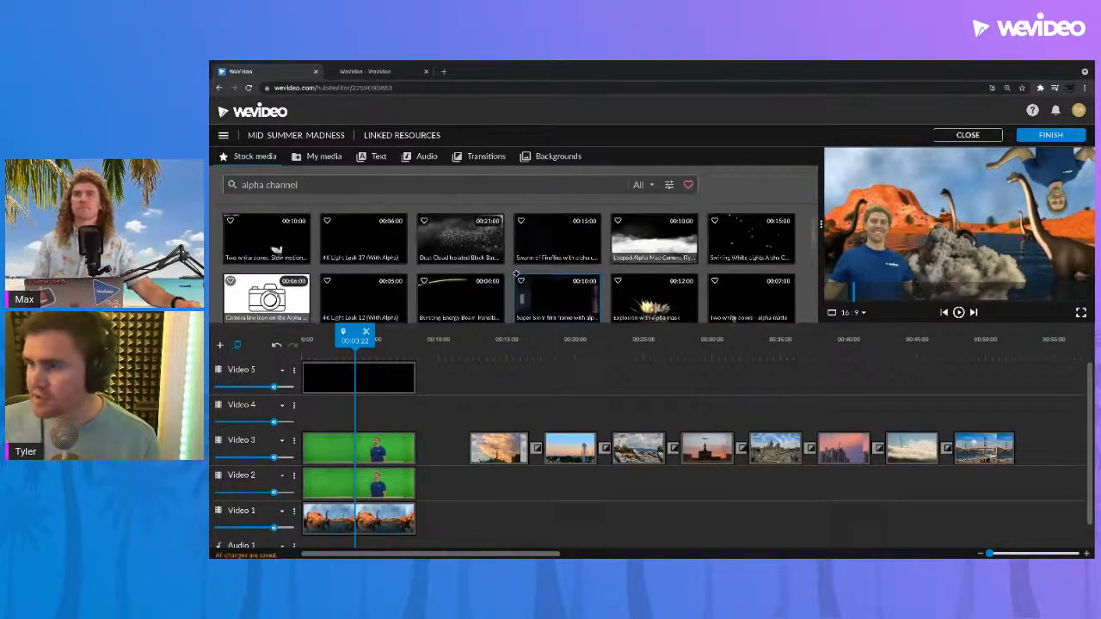
{"action": "scroll", "coordinate": [516, 273], "scroll_direction": "down", "scroll_amount": 5}
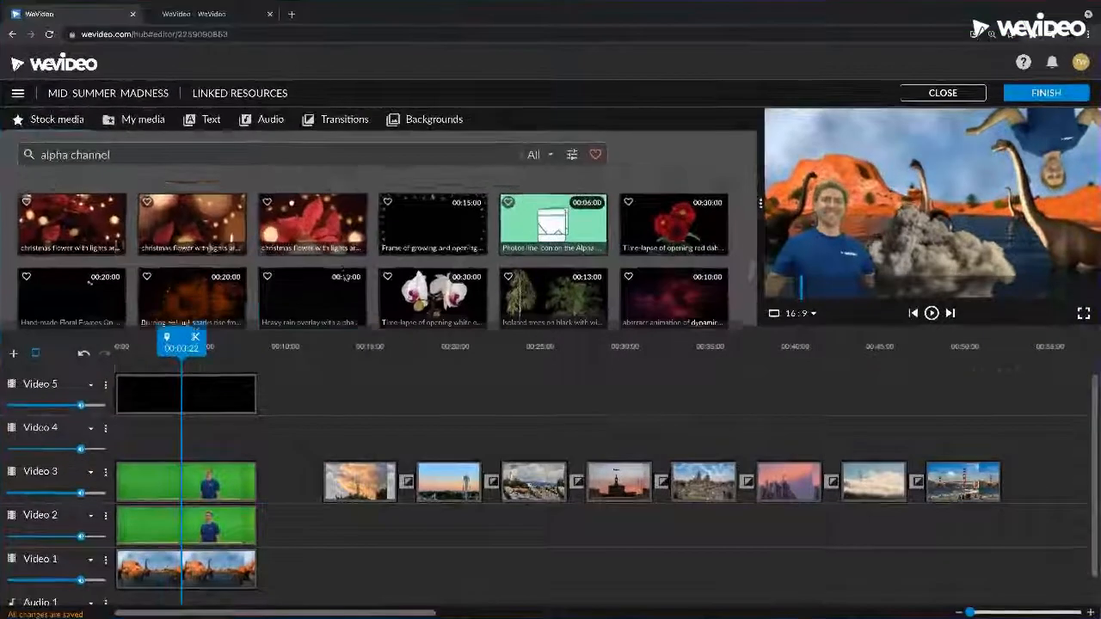
{"action": "scroll", "coordinate": [367, 271], "scroll_direction": "down", "scroll_amount": 5}
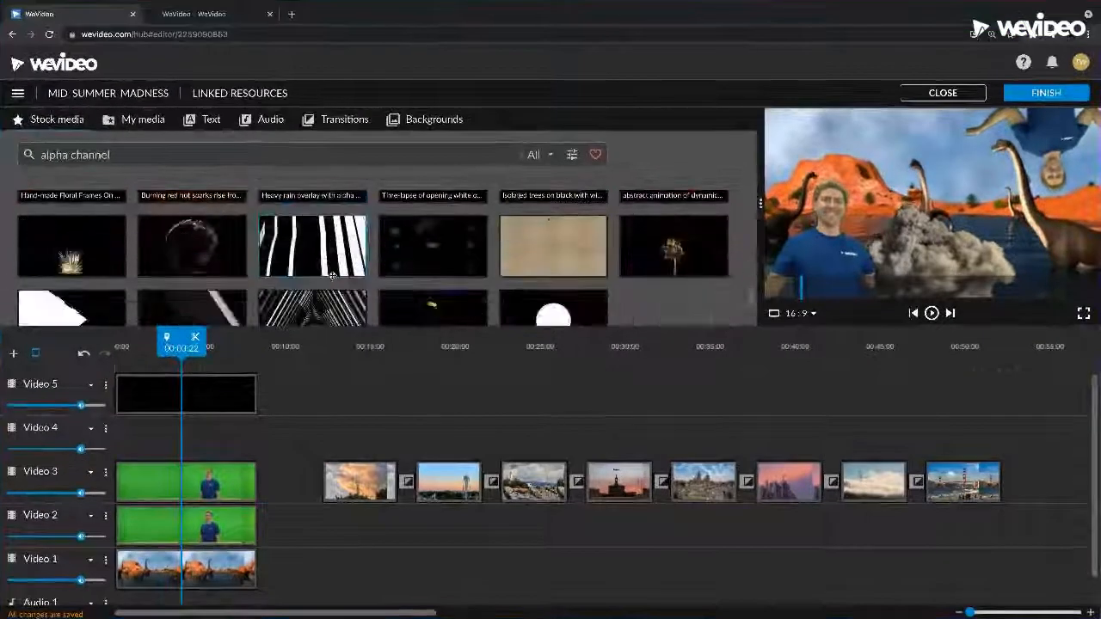
{"action": "left_click", "coordinate": [197, 262]}
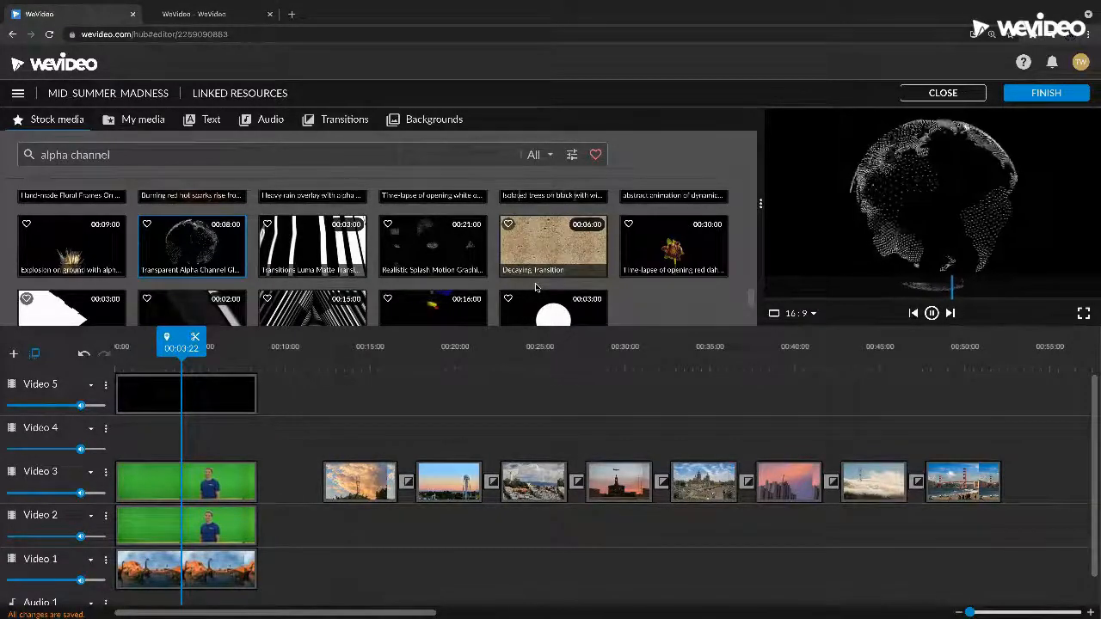
{"action": "scroll", "coordinate": [191, 273], "scroll_direction": "down", "scroll_amount": 1}
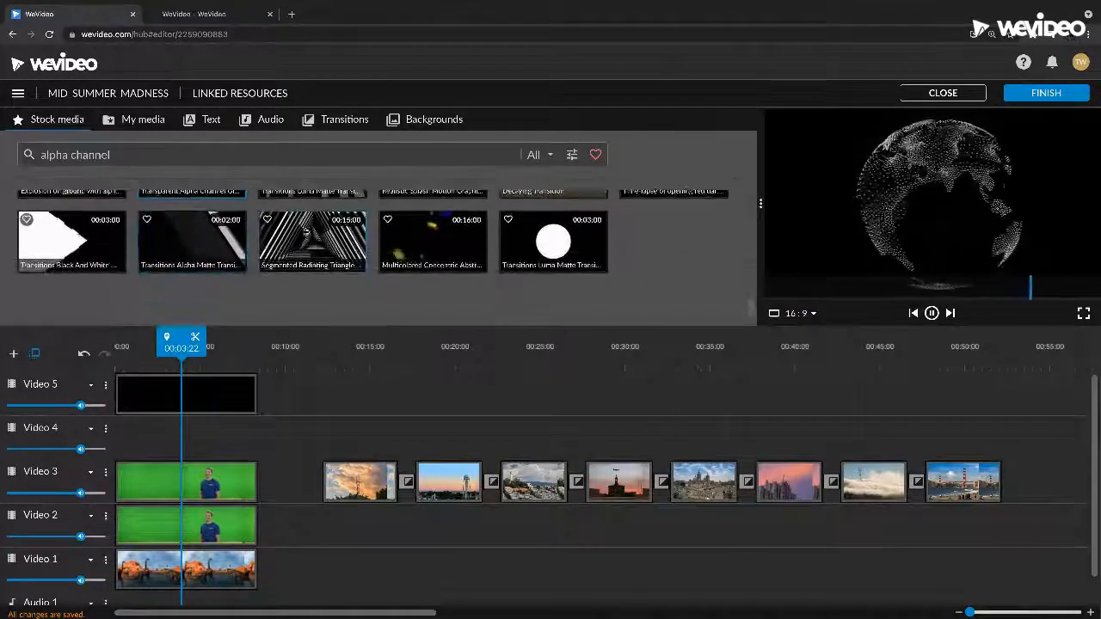
{"action": "scroll", "coordinate": [379, 226], "scroll_direction": "up", "scroll_amount": 15}
Examine the stock media category and refine-search options, and preview the swirling white lights and two white doves alpha matte clips.
{"action": "left_click", "coordinate": [552, 155]}
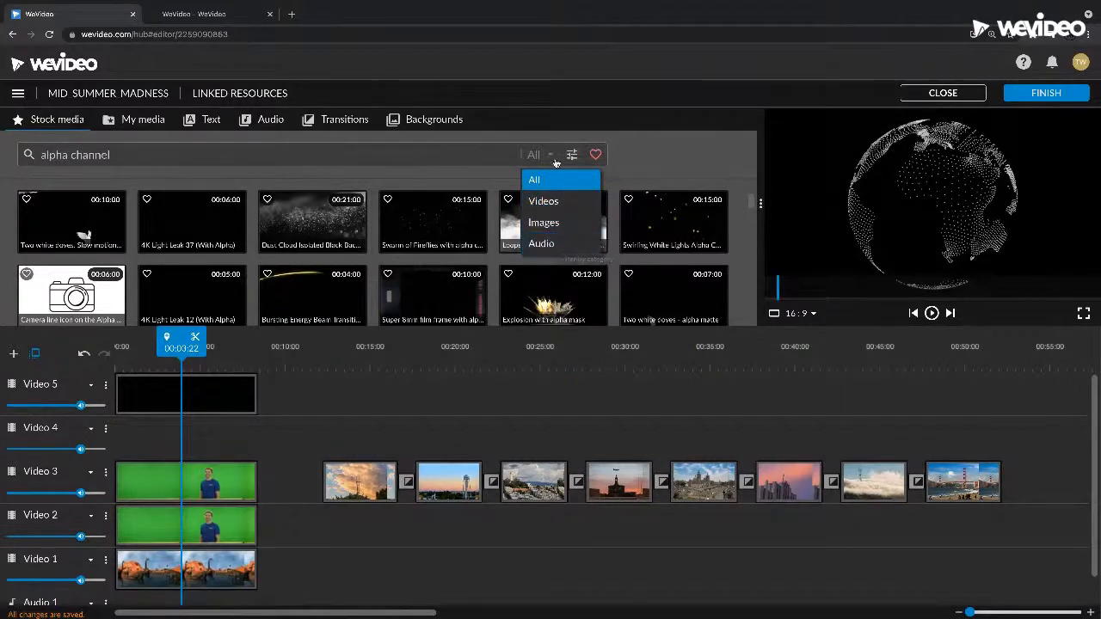
{"action": "left_click", "coordinate": [572, 155]}
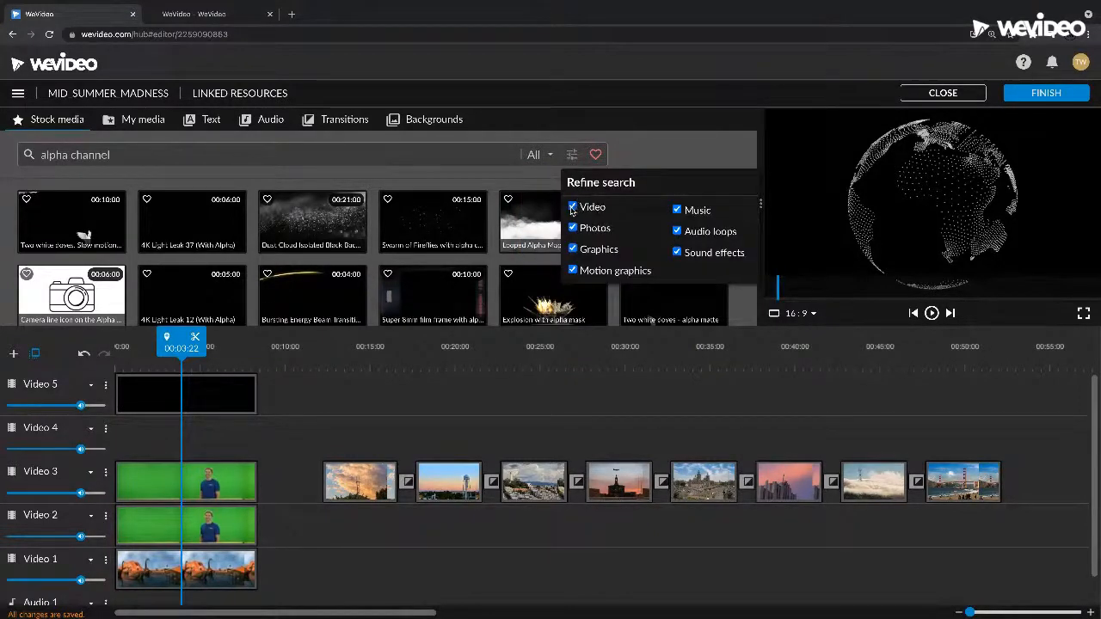
{"action": "left_click", "coordinate": [685, 146]}
{"action": "left_click", "coordinate": [699, 226]}
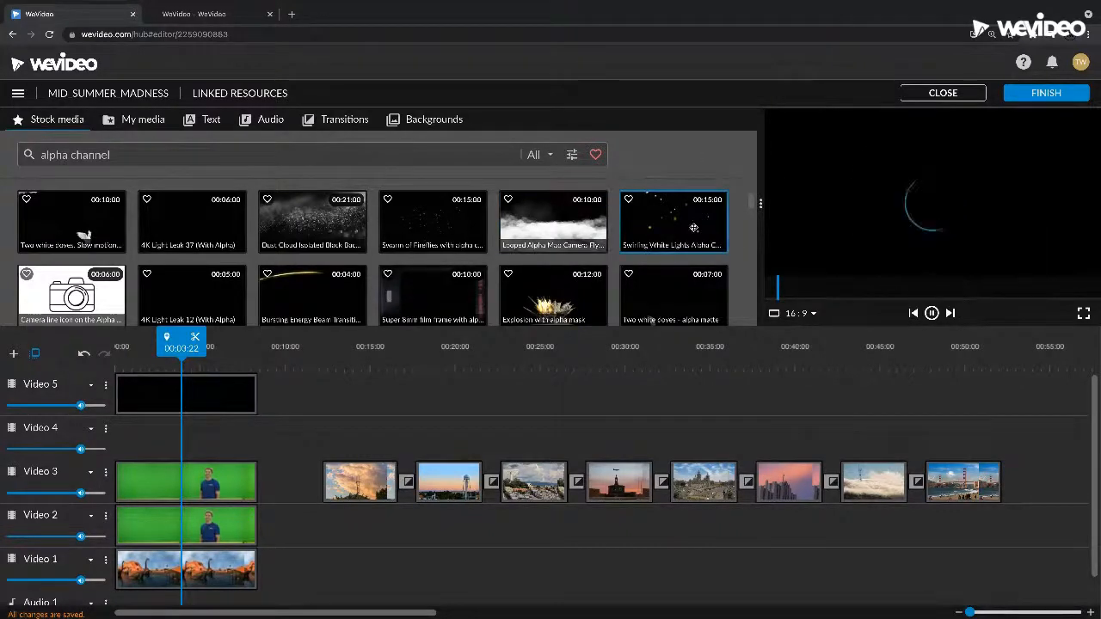
{"action": "left_click", "coordinate": [658, 271]}
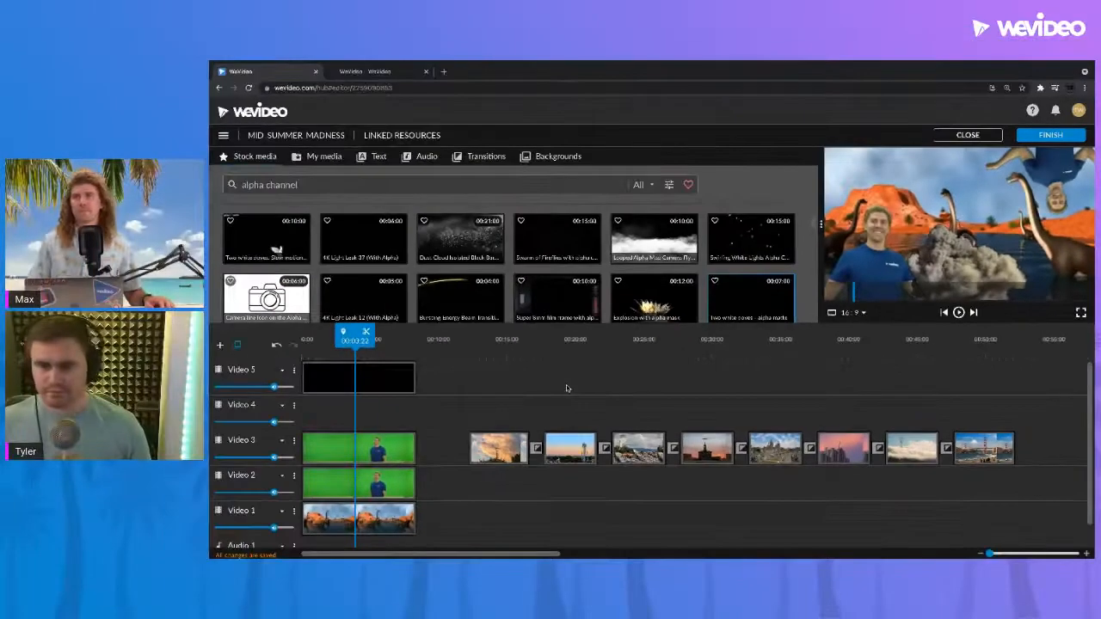
Play the photo sequence on Video 3 from 00:13:10 with the personal media library open, and enlarge the preview area.
{"action": "left_click", "coordinate": [486, 341]}
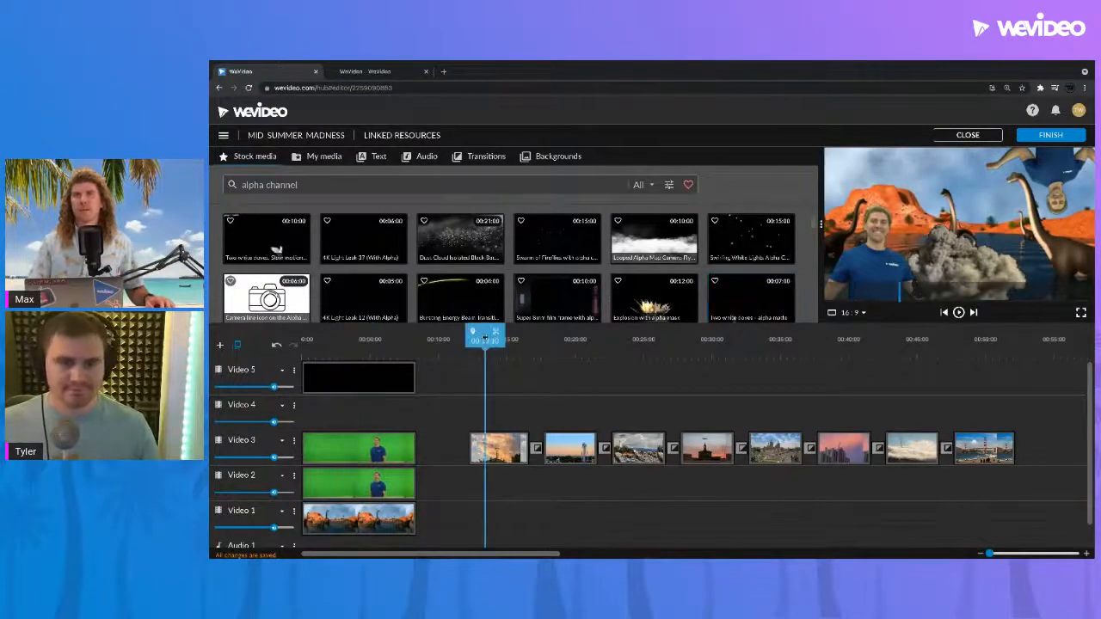
{"action": "left_click", "coordinate": [327, 158]}
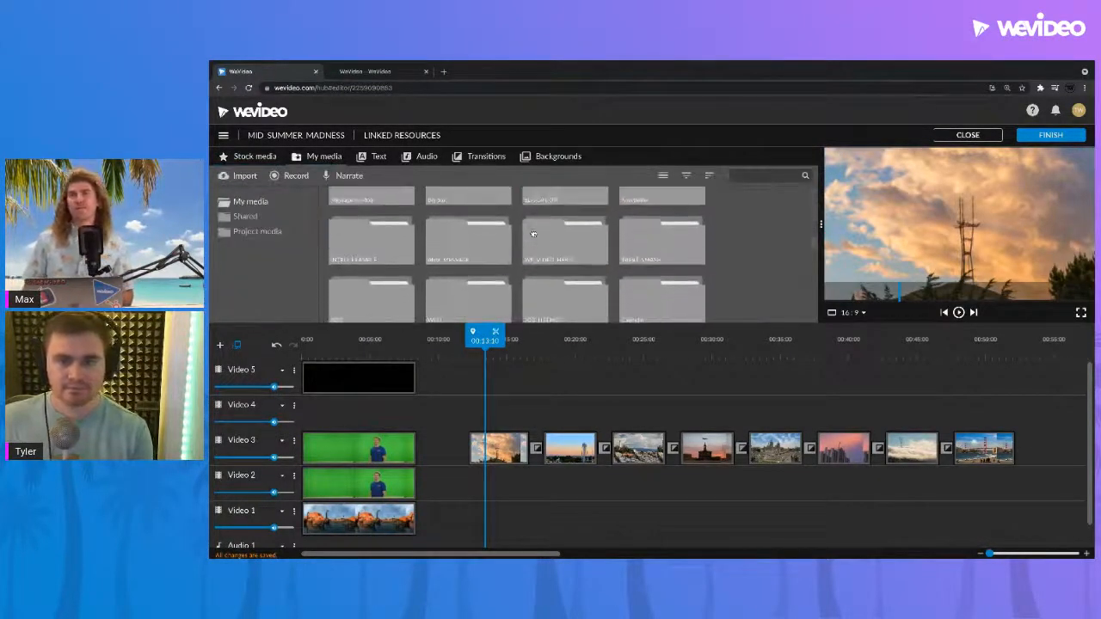
{"action": "scroll", "coordinate": [533, 234], "scroll_direction": "down", "scroll_amount": 1}
{"action": "key", "text": "space"}
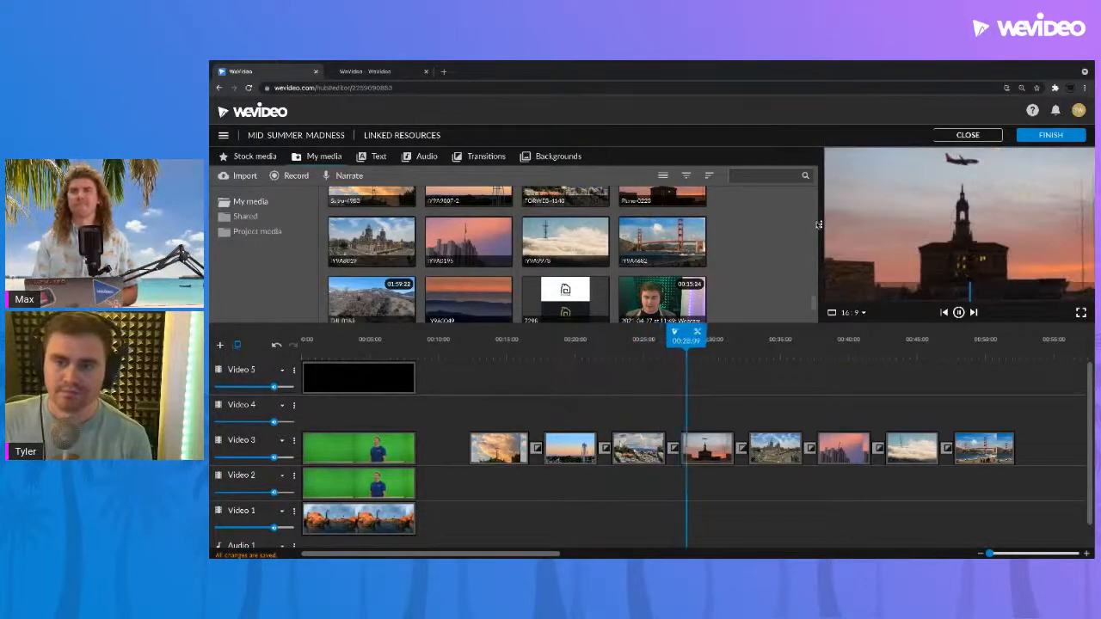
{"action": "left_click_drag", "start_coordinate": [818, 225], "coordinate": [779, 227]}
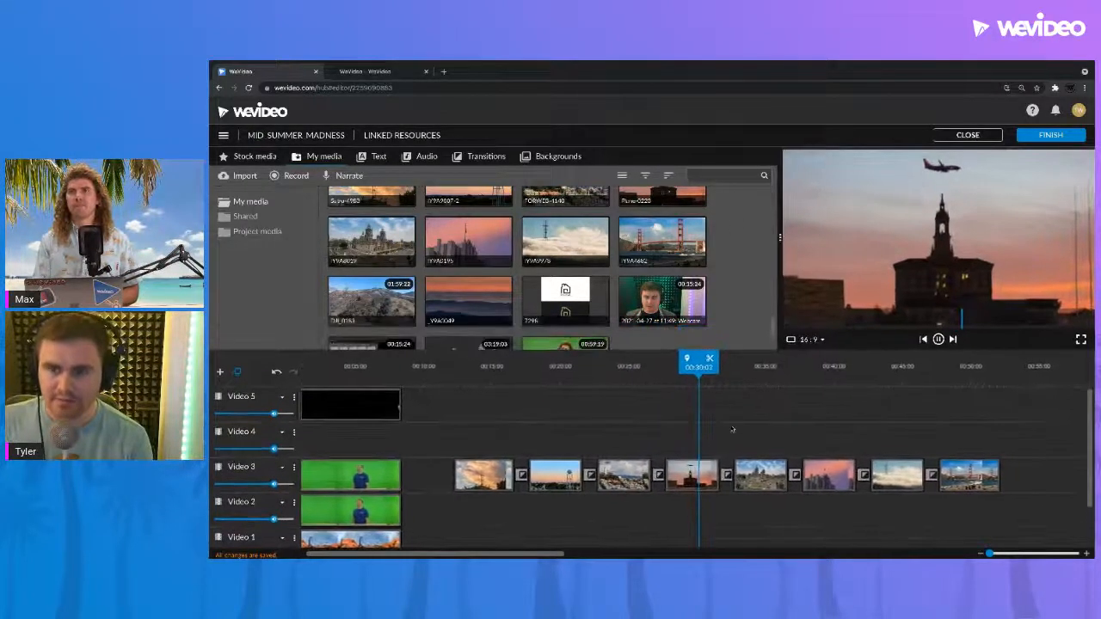
Delete all eight photo clips and their transitions from Video 3.
{"action": "left_click", "coordinate": [477, 370]}
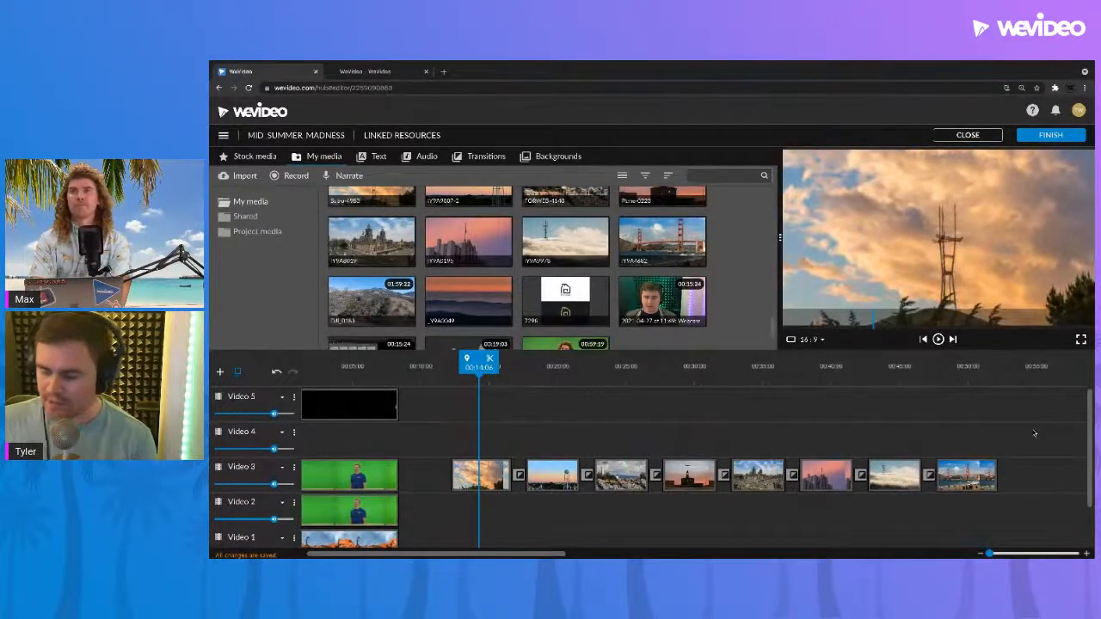
{"action": "left_click_drag", "start_coordinate": [861, 453], "coordinate": [467, 504]}
{"action": "key", "text": "Delete"}
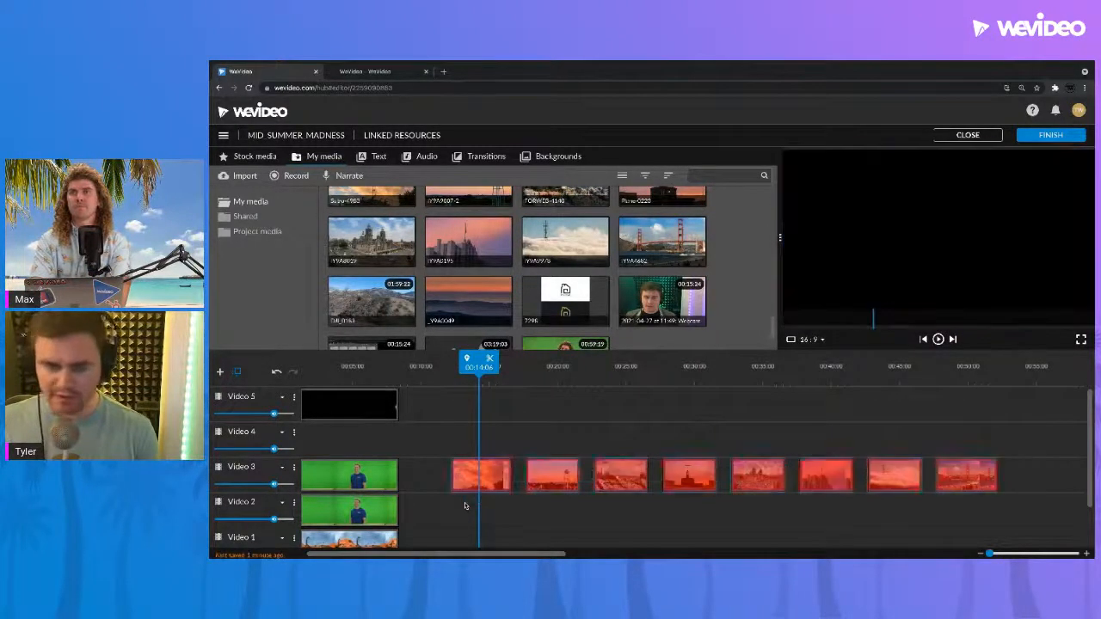
Add the eight photos from Sutro-4983 to IY9A4682 together to Video 3 after the green-screen clip, at about 00:13:01.
{"action": "scroll", "coordinate": [725, 331], "scroll_direction": "up", "scroll_amount": 3}
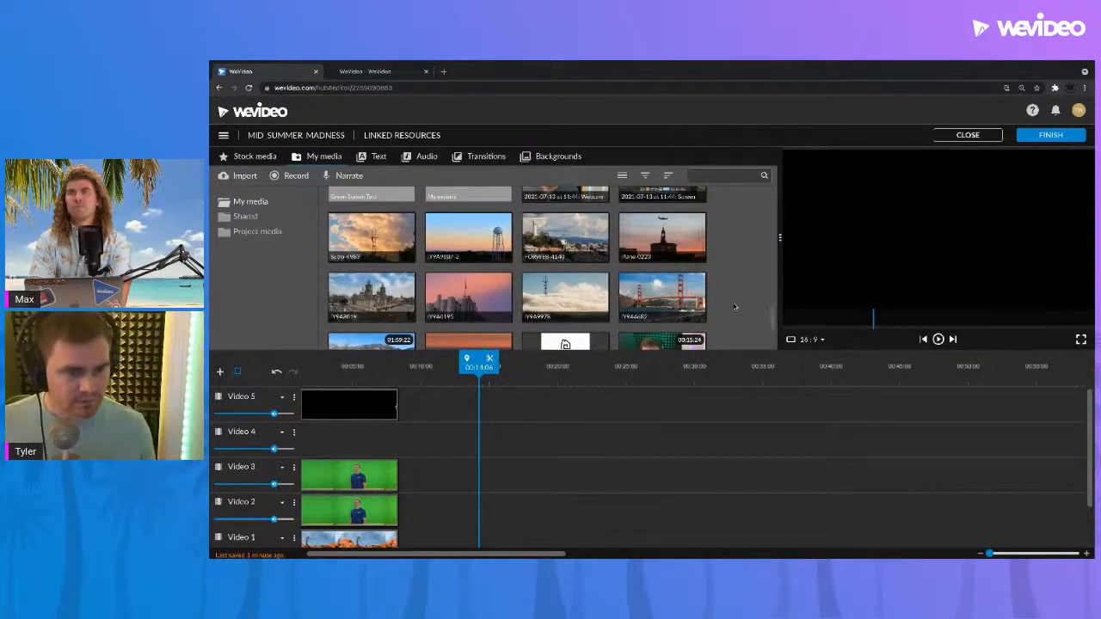
{"action": "left_click_drag", "start_coordinate": [725, 297], "coordinate": [361, 257]}
{"action": "left_click_drag", "start_coordinate": [380, 309], "coordinate": [480, 482]}
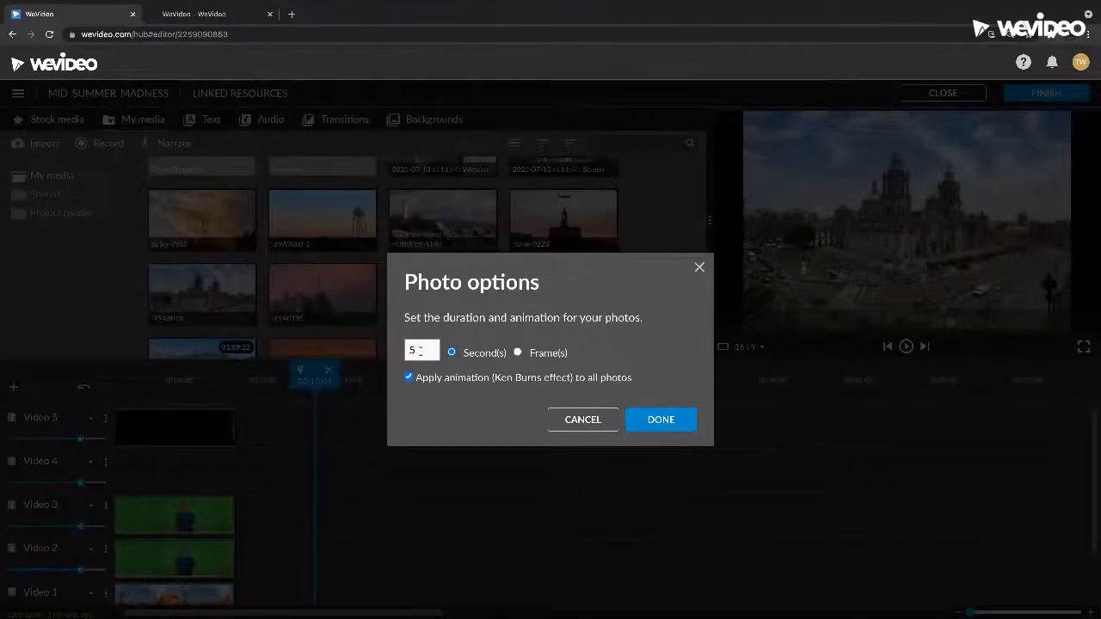
Set the photo duration to 3 seconds, keep the Ken Burns animation applied to all photos, and confirm the photo options.
{"action": "key", "text": "BackSpace"}
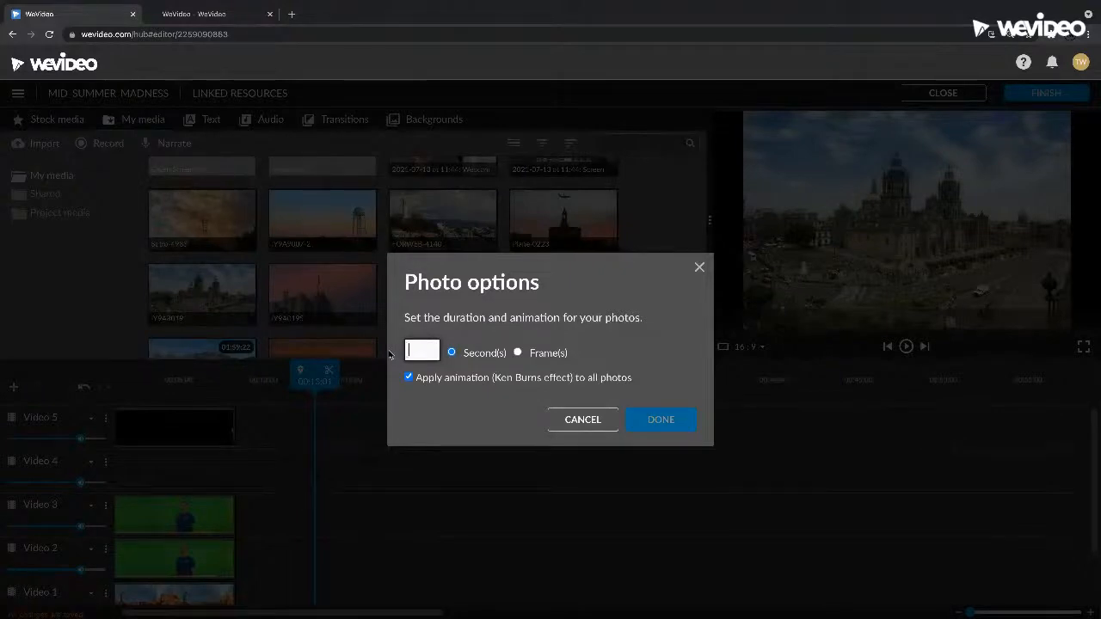
{"action": "type", "text": "3"}
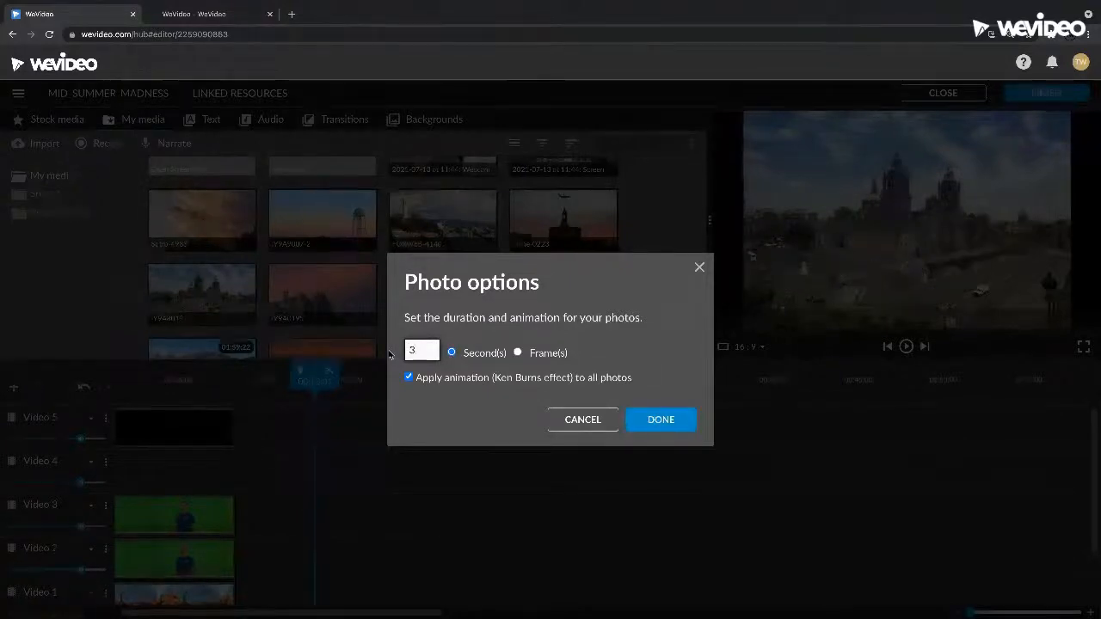
{"action": "left_click", "coordinate": [517, 352]}
{"action": "left_click", "coordinate": [451, 354]}
{"action": "left_click", "coordinate": [410, 379]}
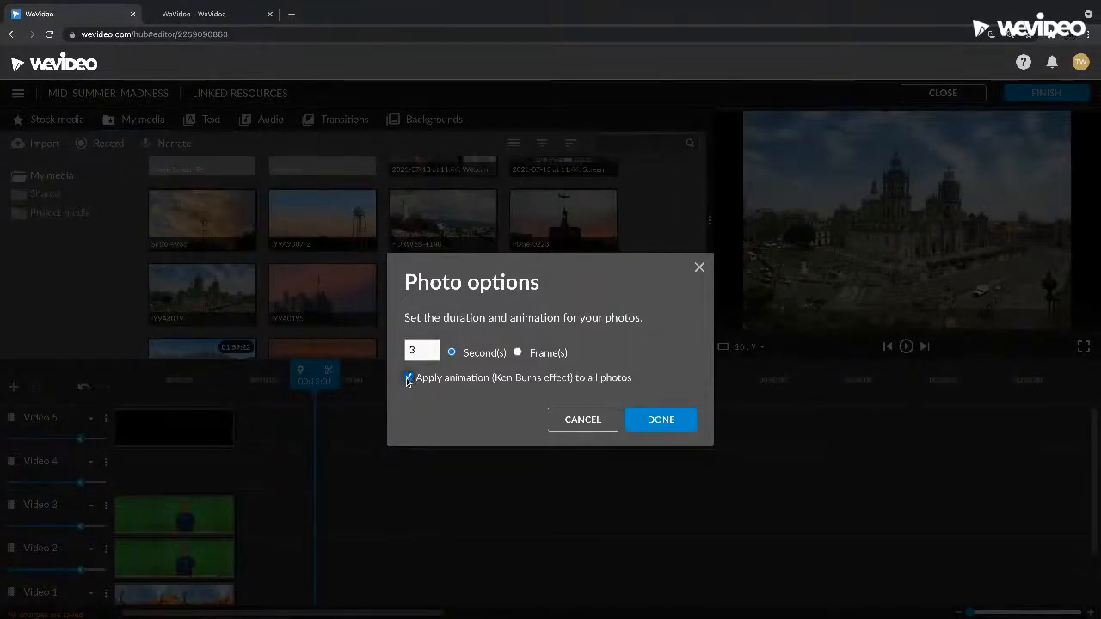
{"action": "left_click", "coordinate": [651, 422]}
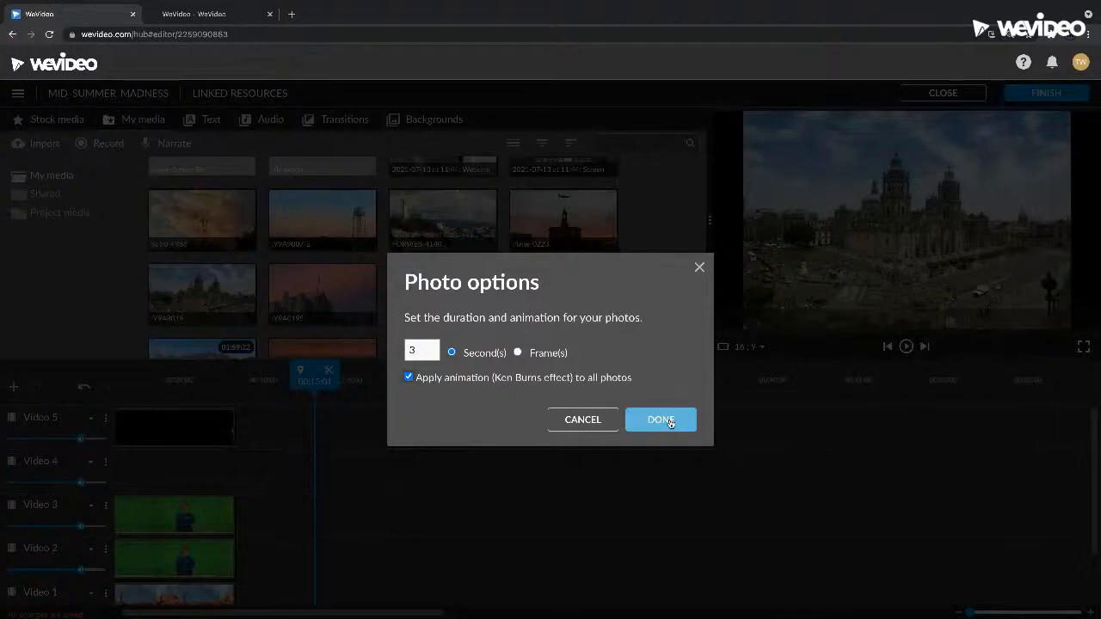
{"action": "left_click", "coordinate": [601, 437]}
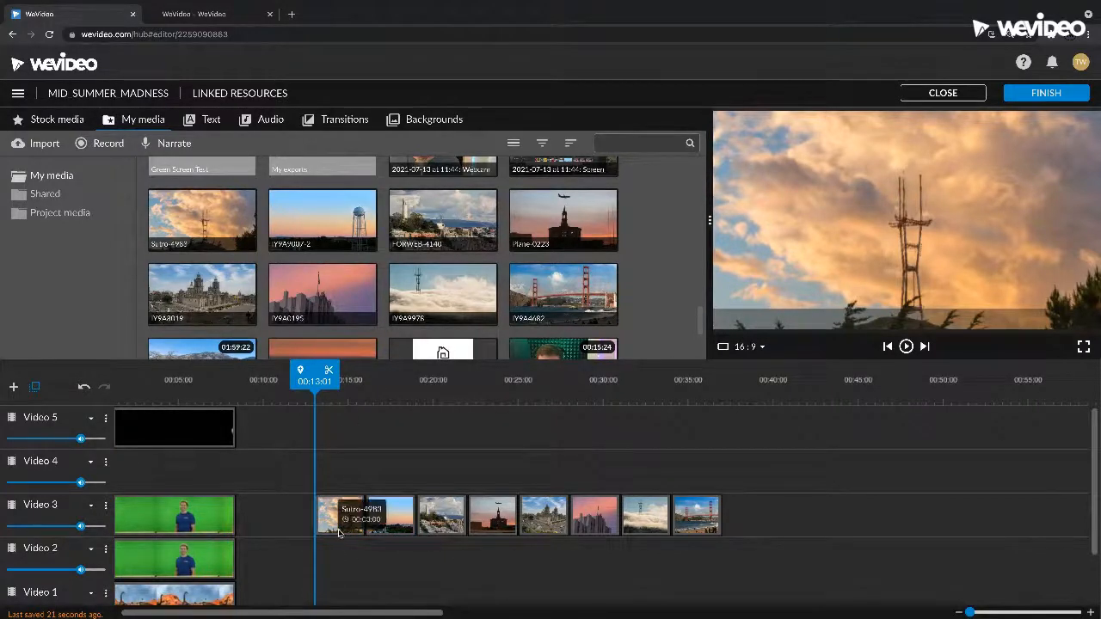
Play the photo sequence on Video 3 and compare the start and end animation settings of the FORWEB-4140 photo.
{"action": "key", "text": "space"}
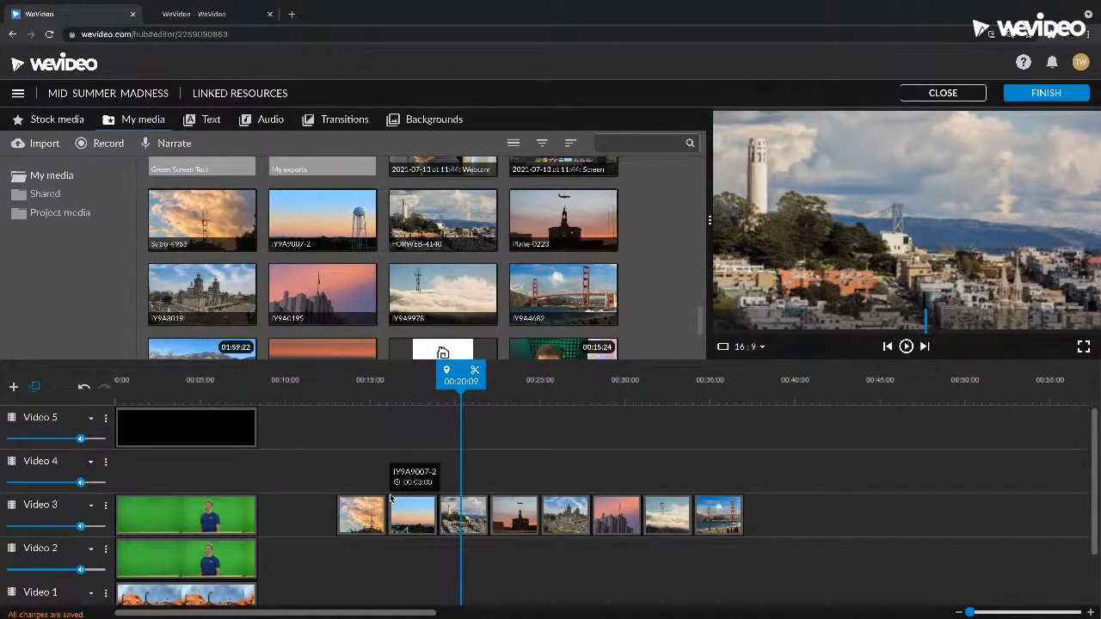
{"action": "double_click", "coordinate": [461, 516]}
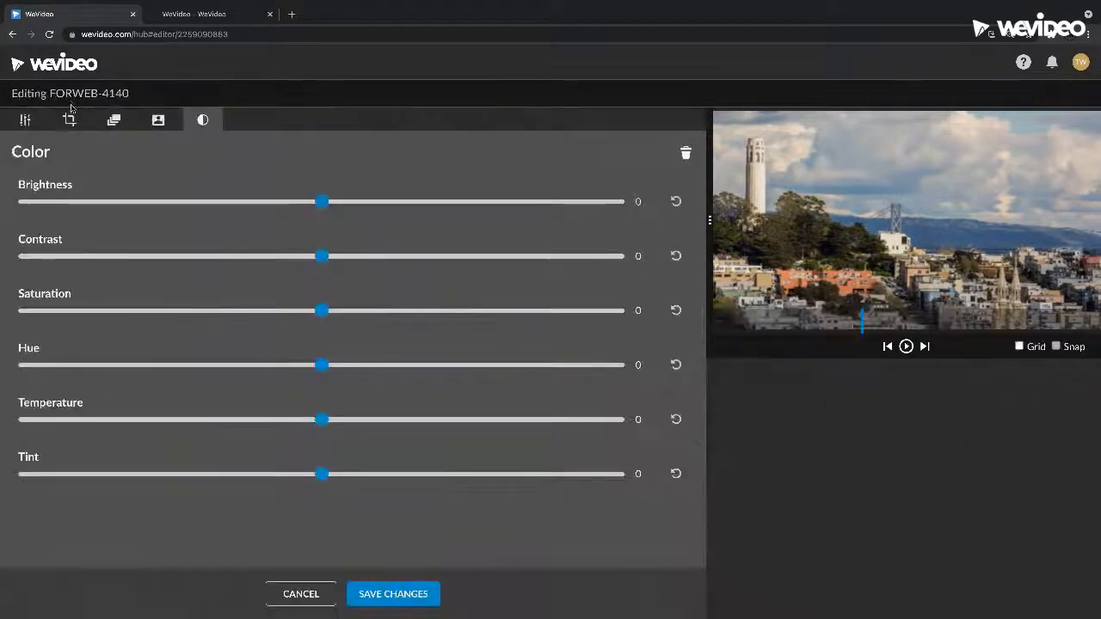
{"action": "left_click", "coordinate": [118, 123]}
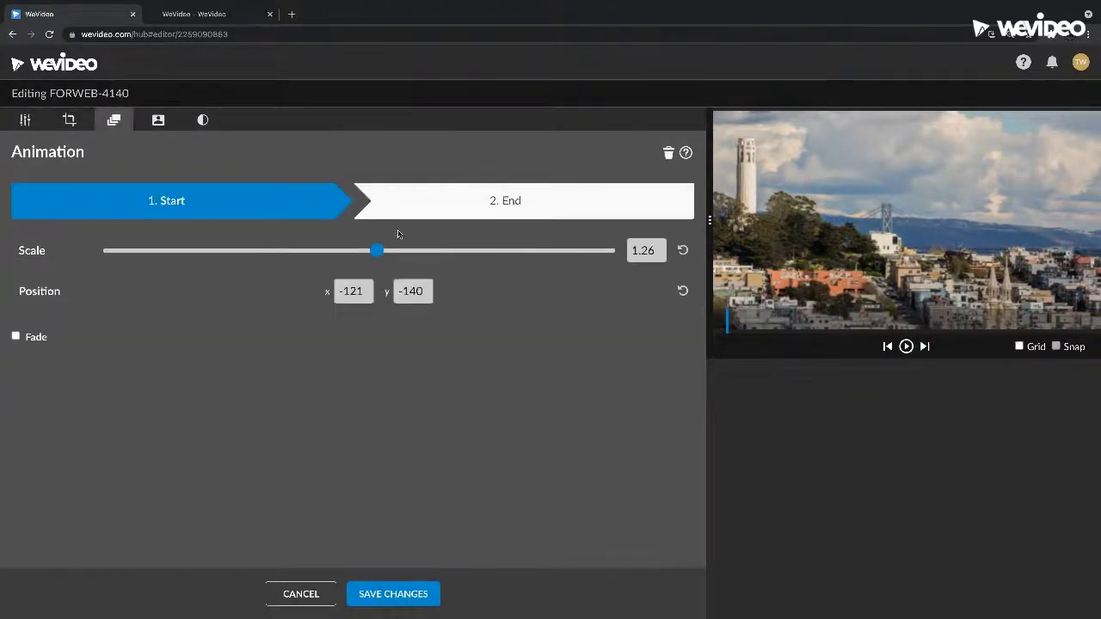
{"action": "left_click", "coordinate": [456, 191]}
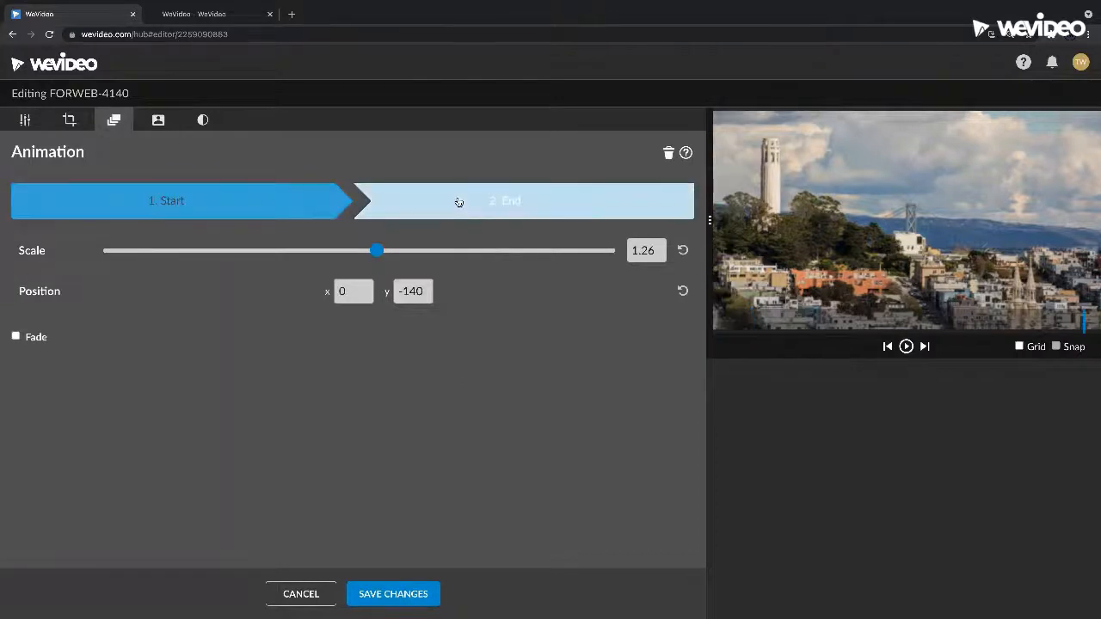
{"action": "left_click", "coordinate": [209, 201]}
{"action": "left_click", "coordinate": [508, 211]}
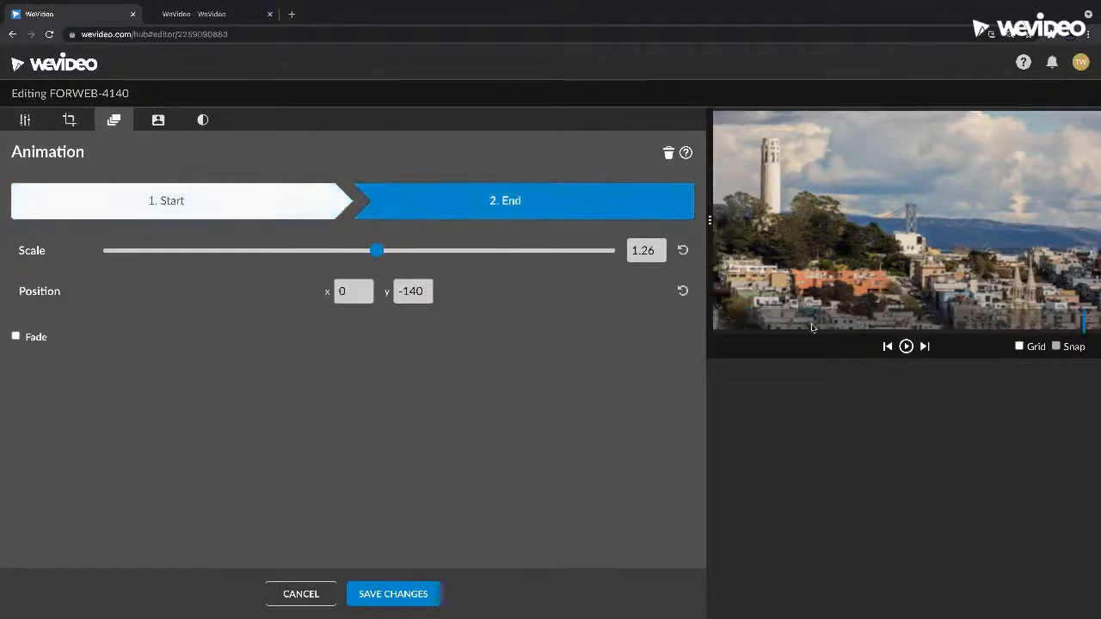
Move FORWEB-4140's animation end position to about x -21, y -87, check it against the start, and save the changes.
{"action": "left_click_drag", "start_coordinate": [856, 229], "coordinate": [903, 237]}
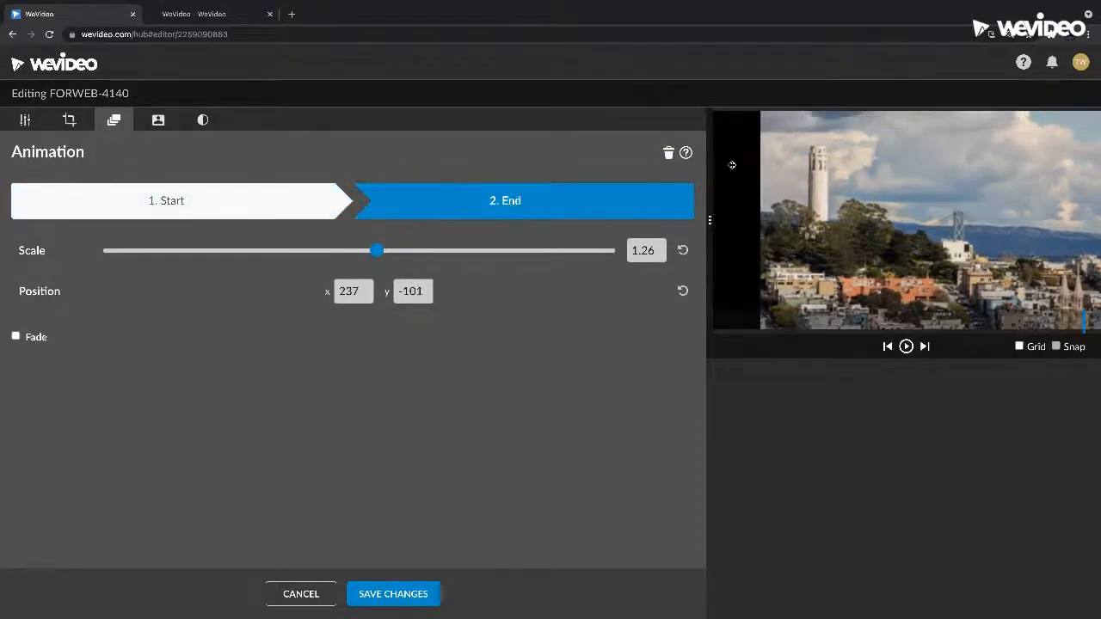
{"action": "left_click_drag", "start_coordinate": [904, 174], "coordinate": [851, 177]}
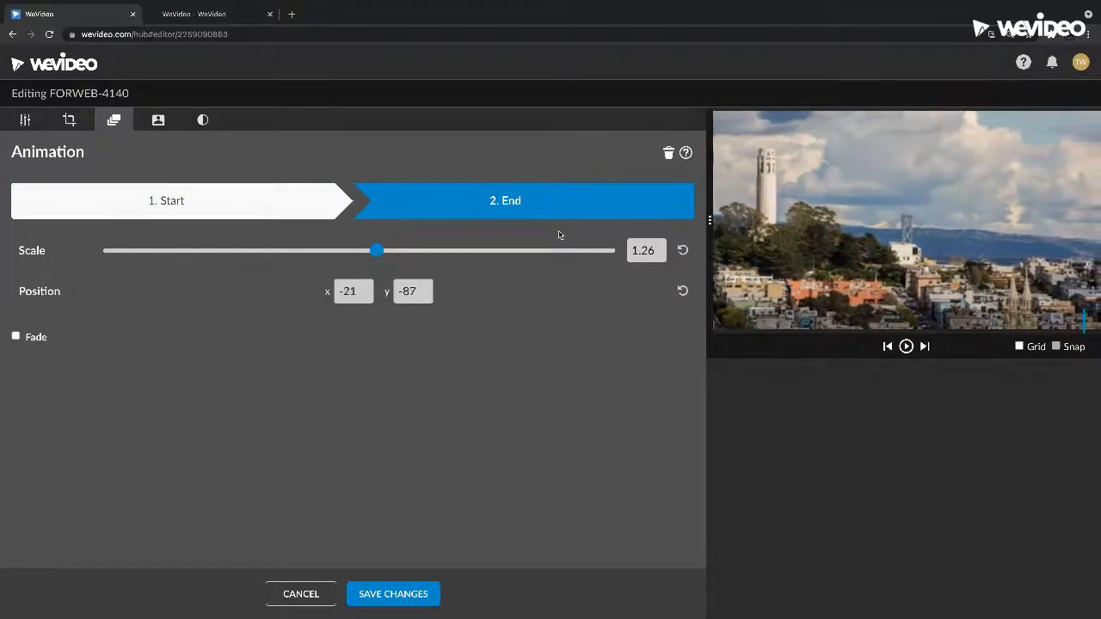
{"action": "left_click", "coordinate": [272, 199]}
{"action": "left_click", "coordinate": [551, 199]}
{"action": "left_click", "coordinate": [387, 592]}
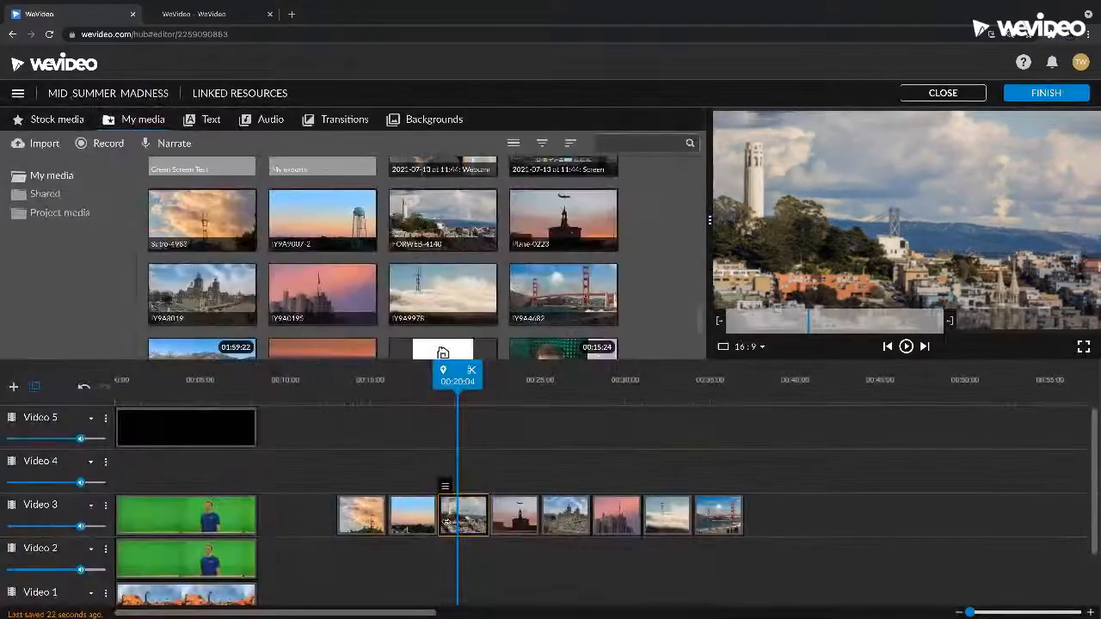
Add transitions between all eight photos on Video 3 and briefly play the sequence.
{"action": "left_click_drag", "start_coordinate": [790, 461], "coordinate": [327, 525]}
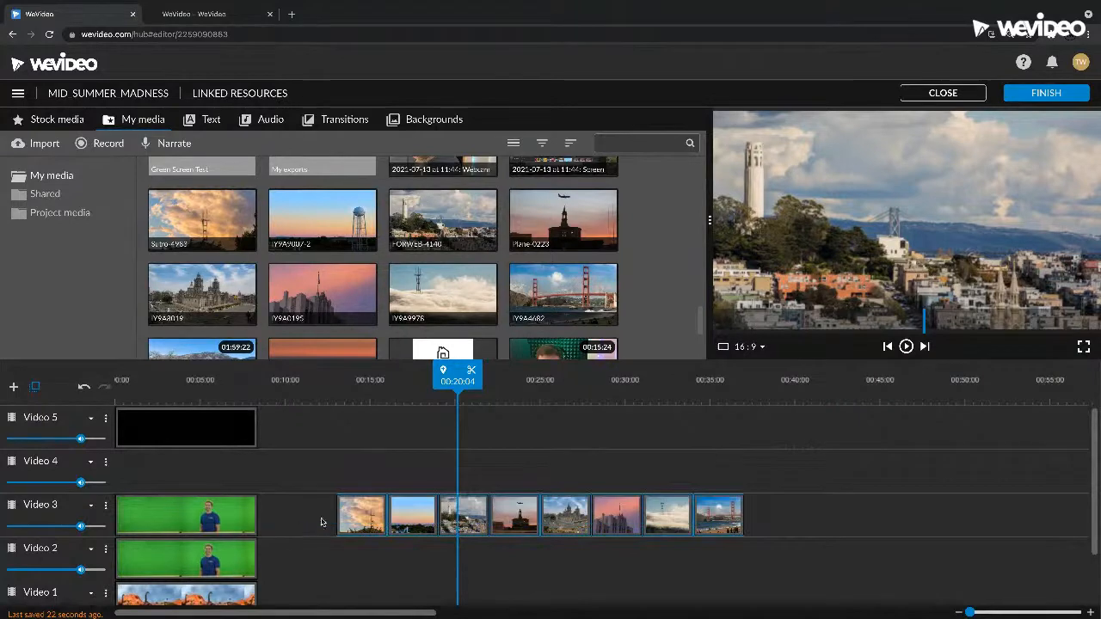
{"action": "right_click", "coordinate": [364, 523]}
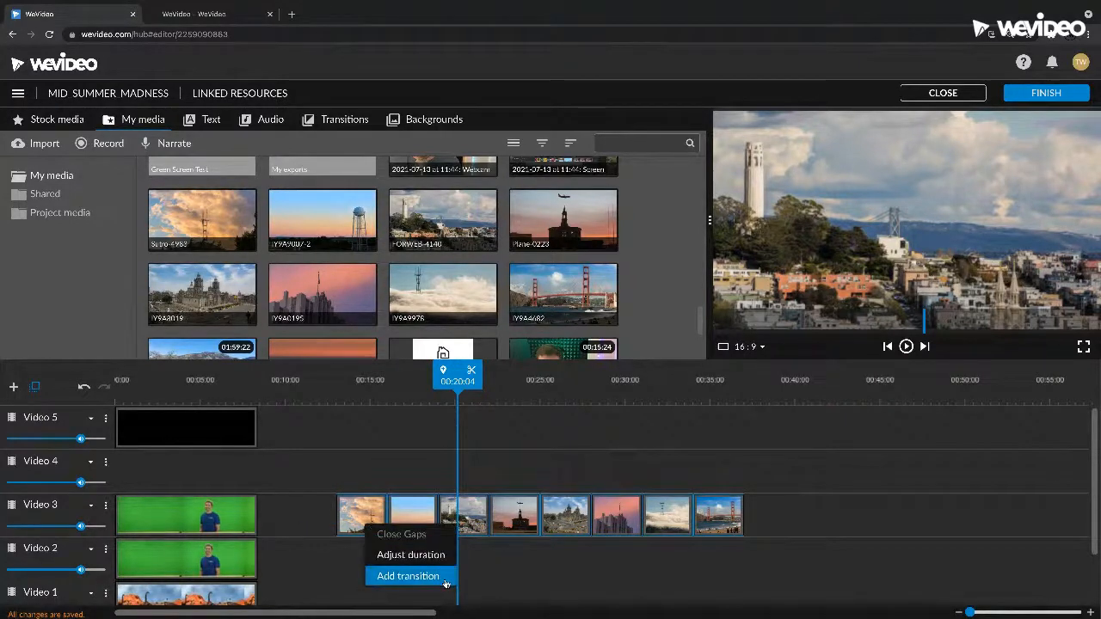
{"action": "left_click", "coordinate": [408, 576]}
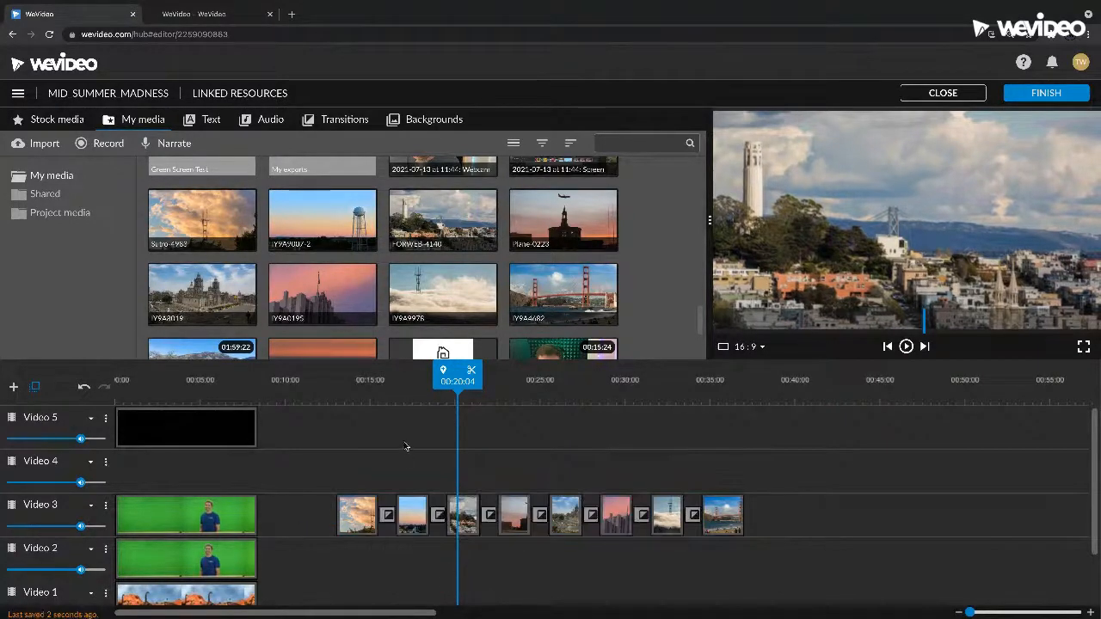
{"action": "left_click", "coordinate": [368, 389]}
{"action": "key", "text": "space"}
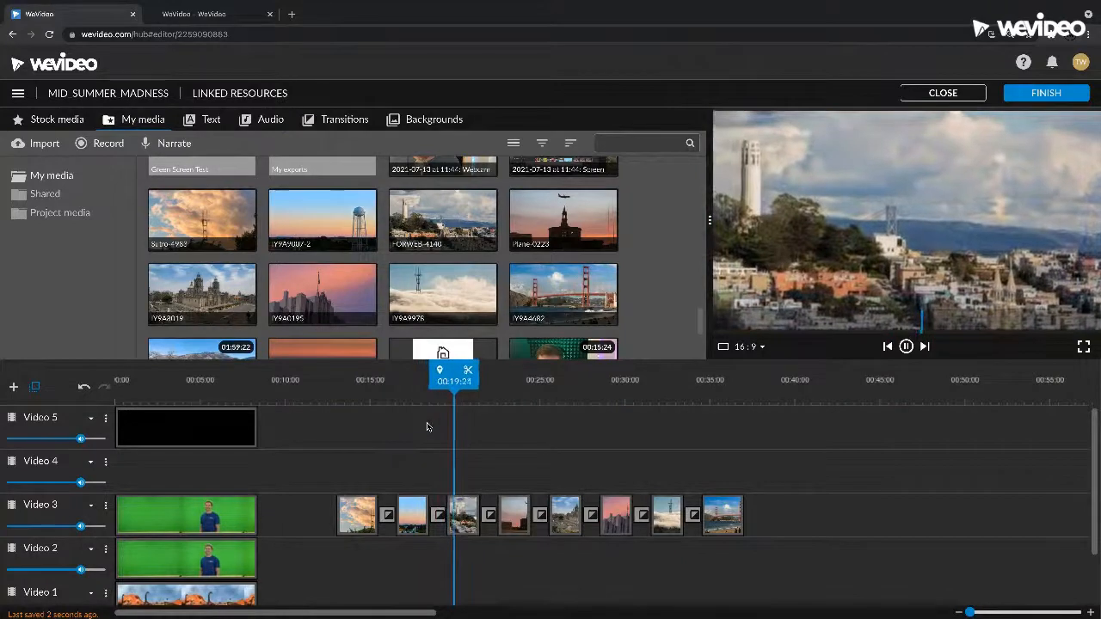
{"action": "key", "text": "space"}
Set the duration of all eight photos on Video 3 to 4 seconds, keeping the Ken Burns animation applied.
{"action": "left_click_drag", "start_coordinate": [852, 528], "coordinate": [312, 518]}
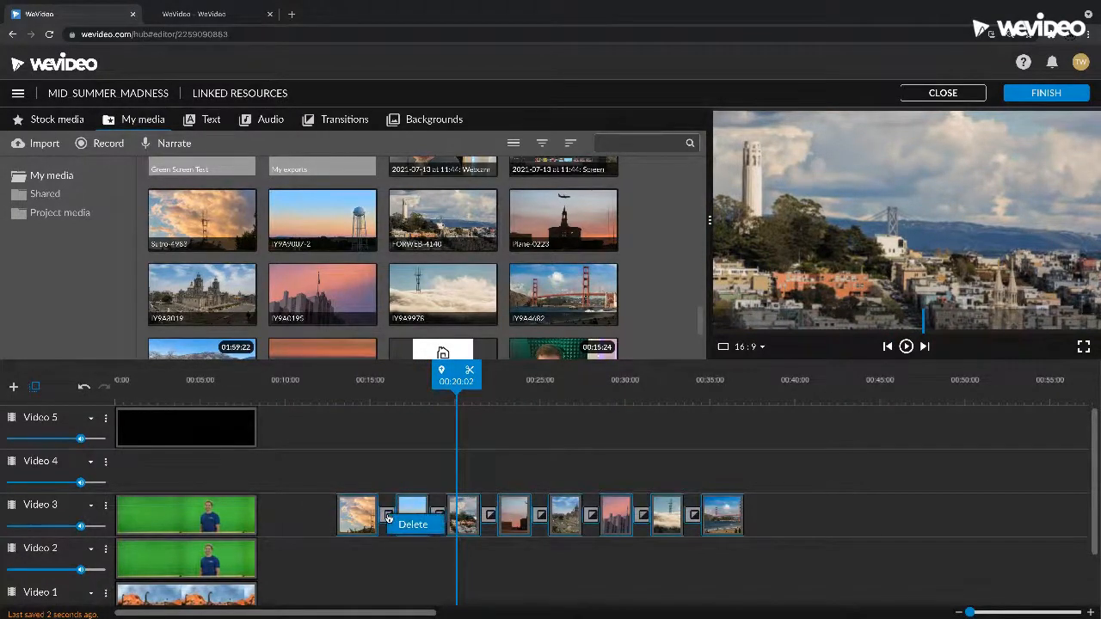
{"action": "left_click", "coordinate": [419, 497]}
{"action": "left_click_drag", "start_coordinate": [786, 498], "coordinate": [310, 529]}
{"action": "right_click", "coordinate": [421, 525]}
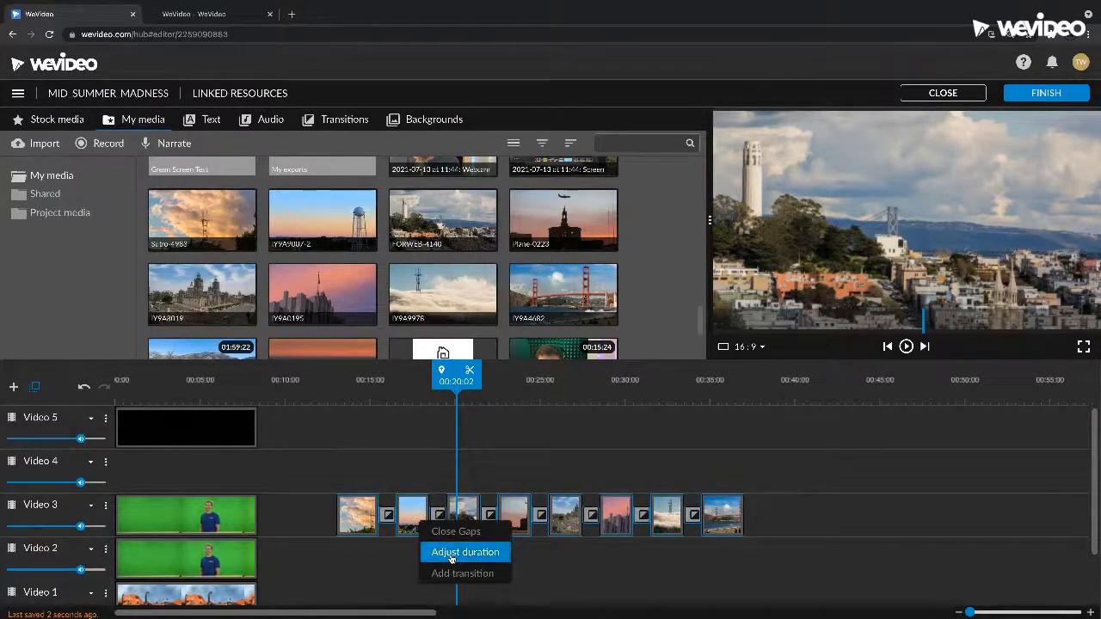
{"action": "left_click", "coordinate": [450, 559]}
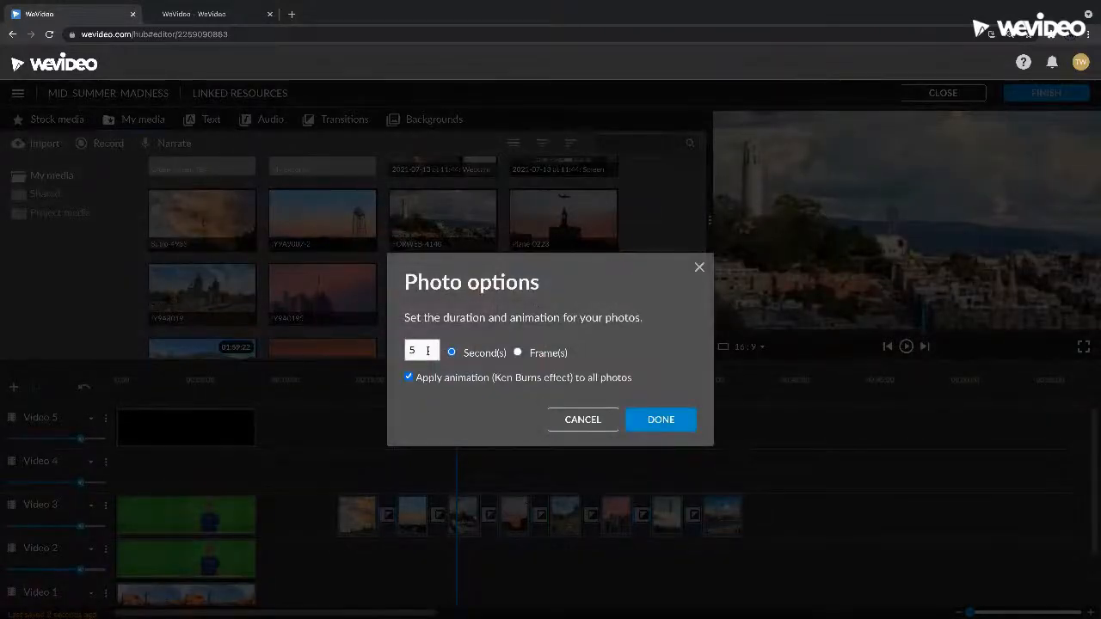
{"action": "double_click", "coordinate": [428, 351]}
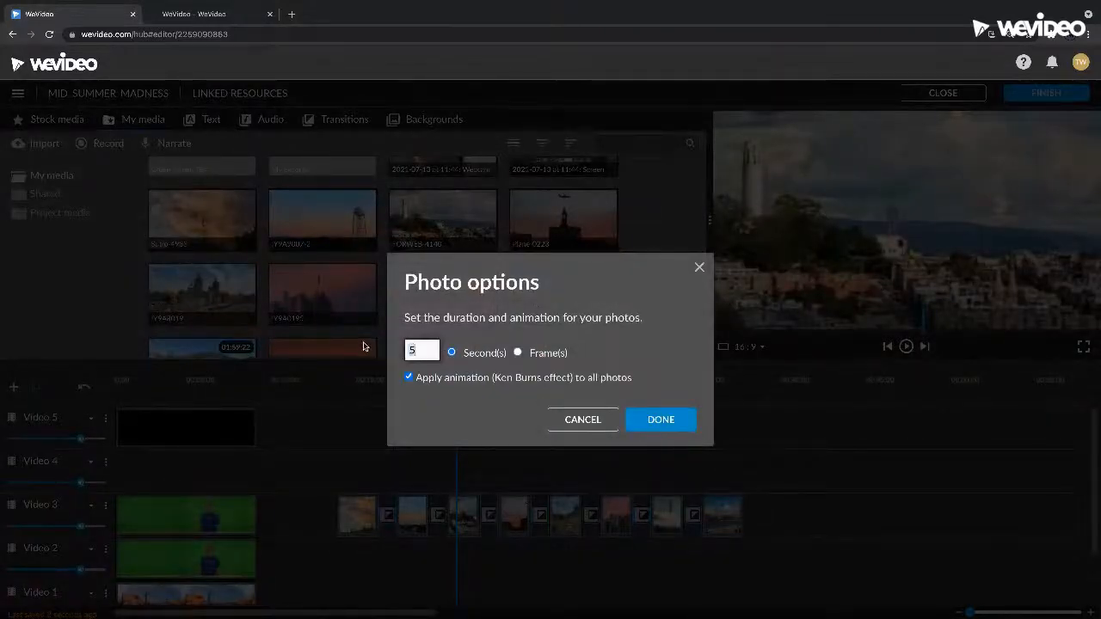
{"action": "type", "text": "4"}
{"action": "key", "text": "Return"}
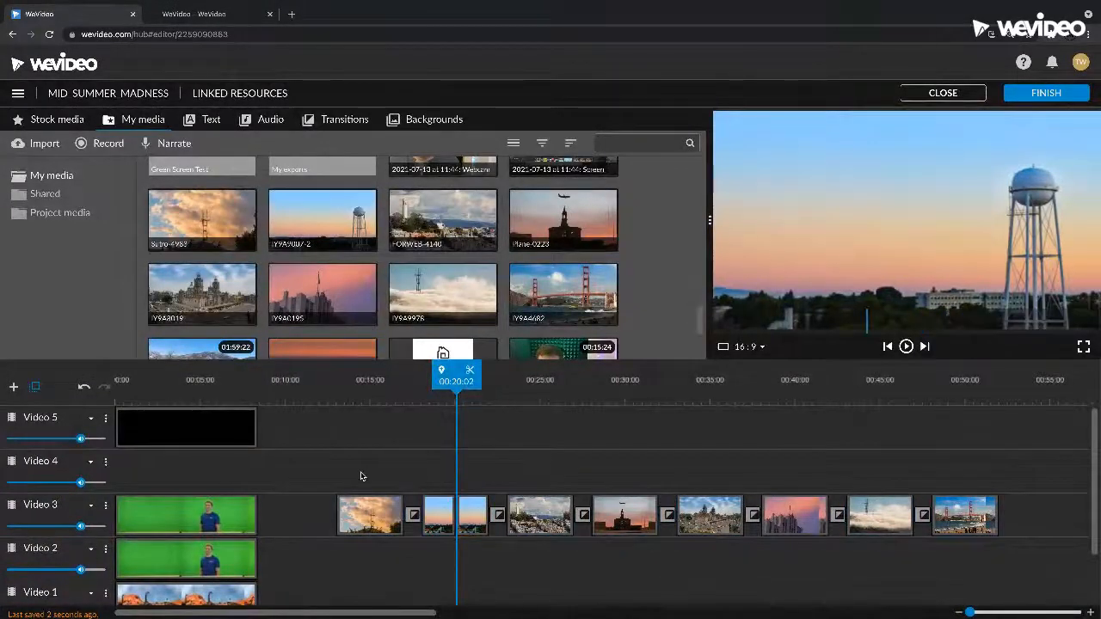
{"action": "left_click_drag", "start_coordinate": [362, 474], "coordinate": [996, 528]}
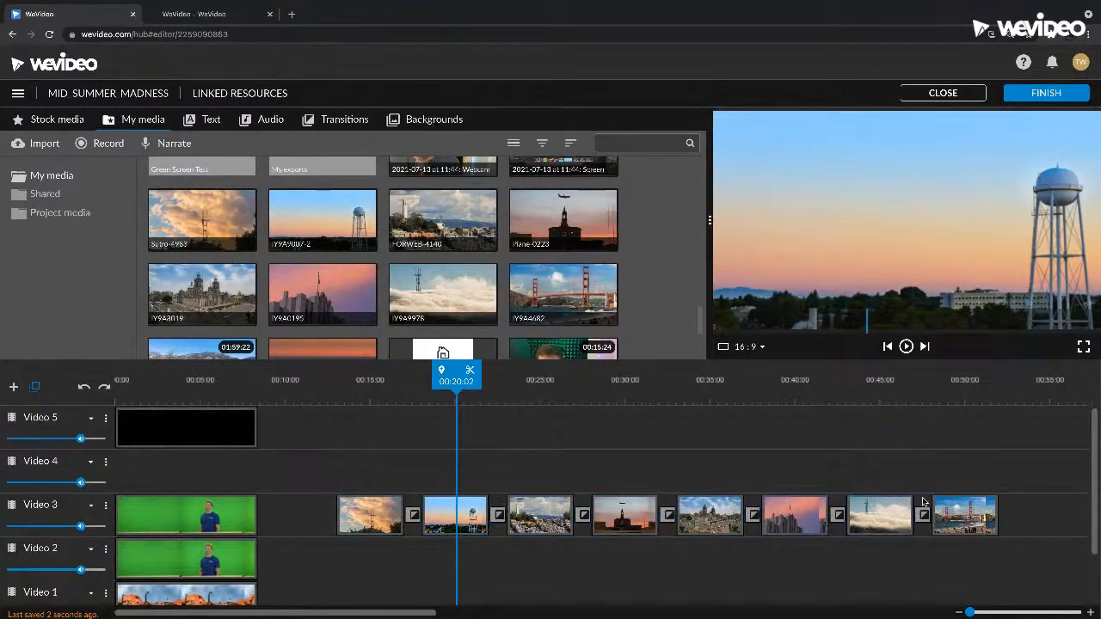
{"action": "right_click", "coordinate": [353, 521]}
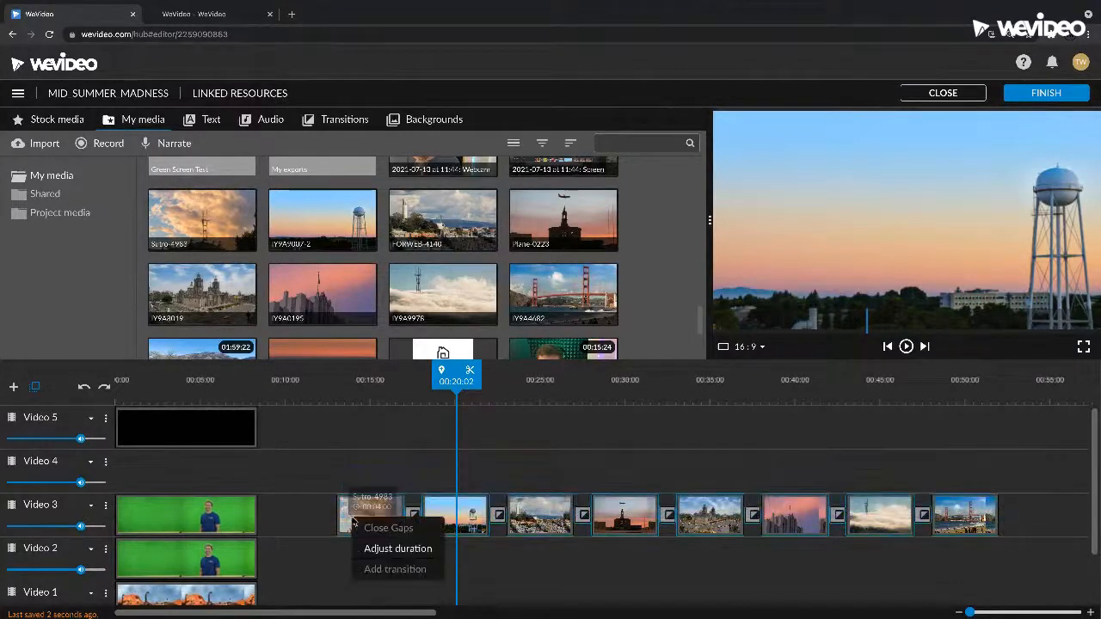
{"action": "left_click", "coordinate": [372, 550]}
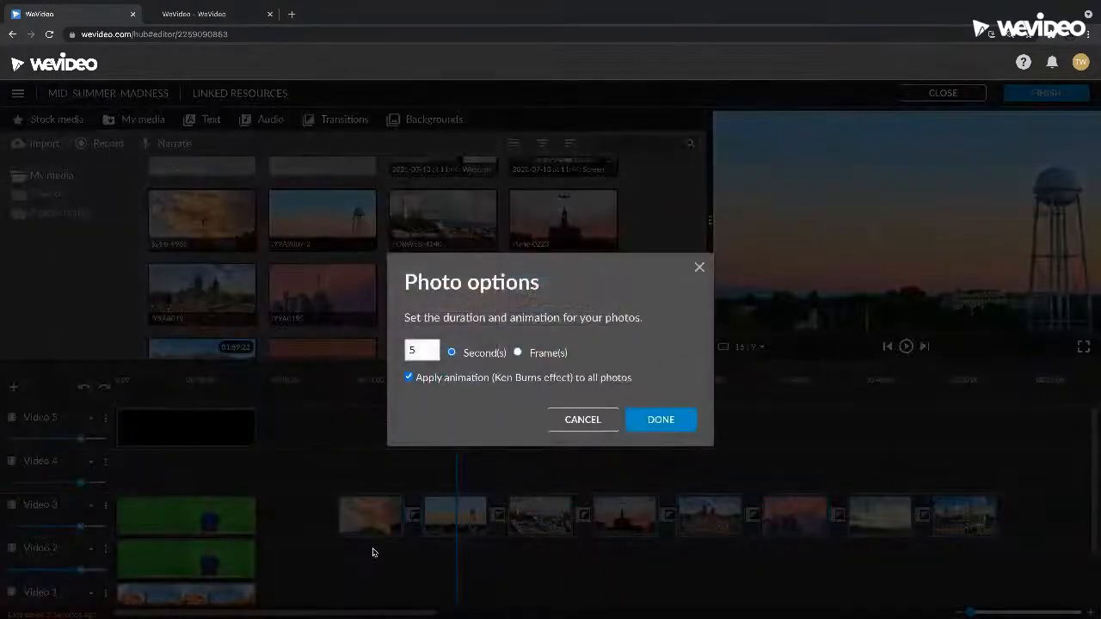
{"action": "left_click", "coordinate": [699, 269]}
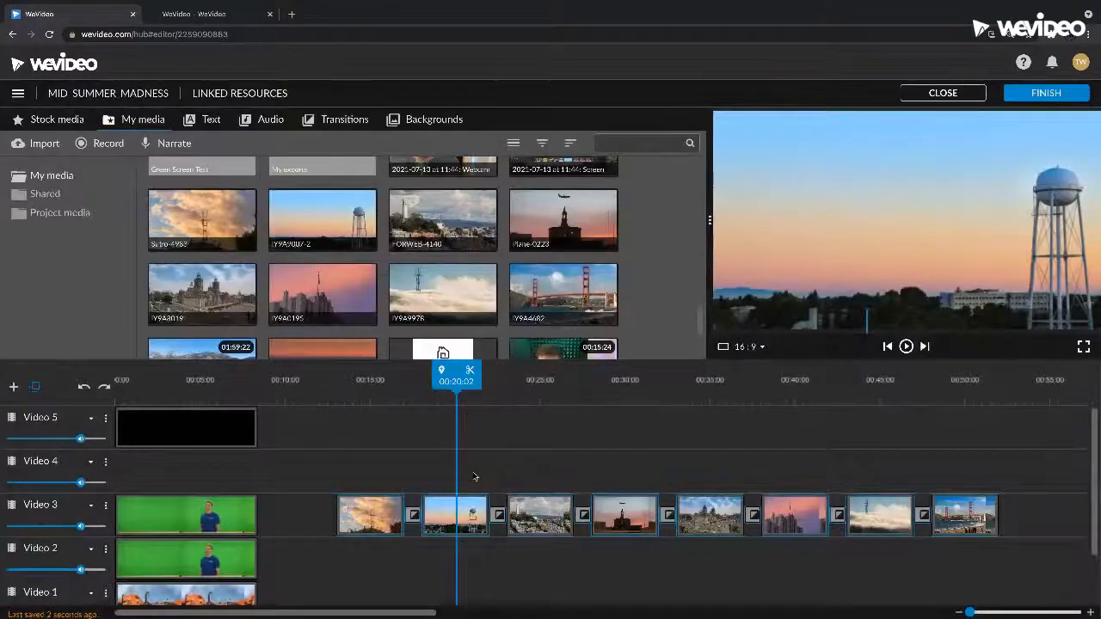
Try shortening only the cross fade between the first two photos on Video 3, and undo that change.
{"action": "left_click", "coordinate": [373, 402]}
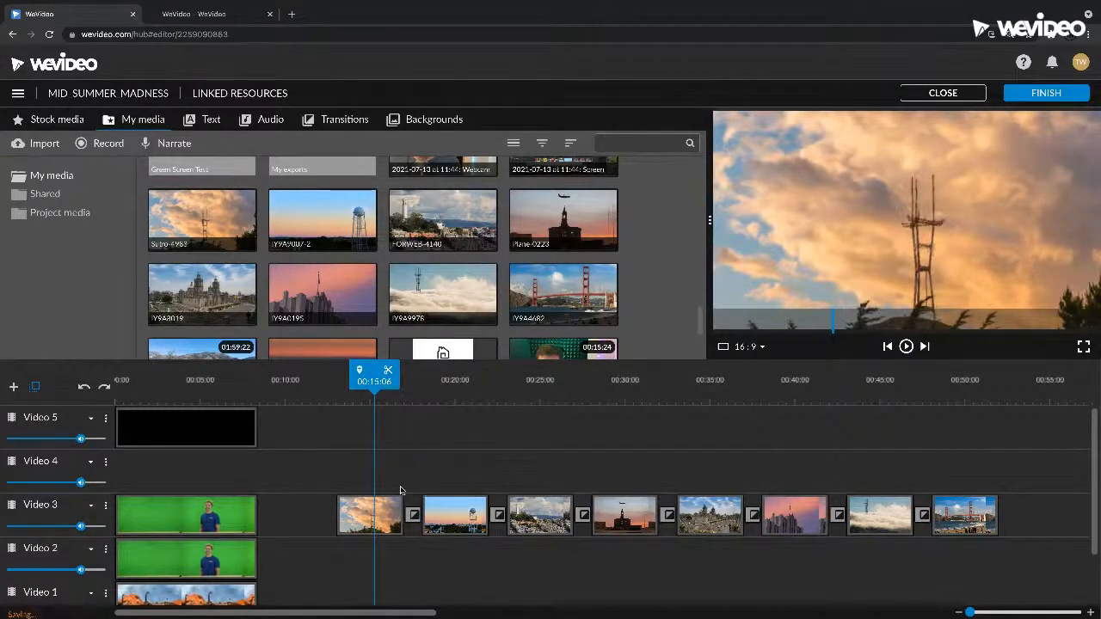
{"action": "left_click", "coordinate": [414, 514]}
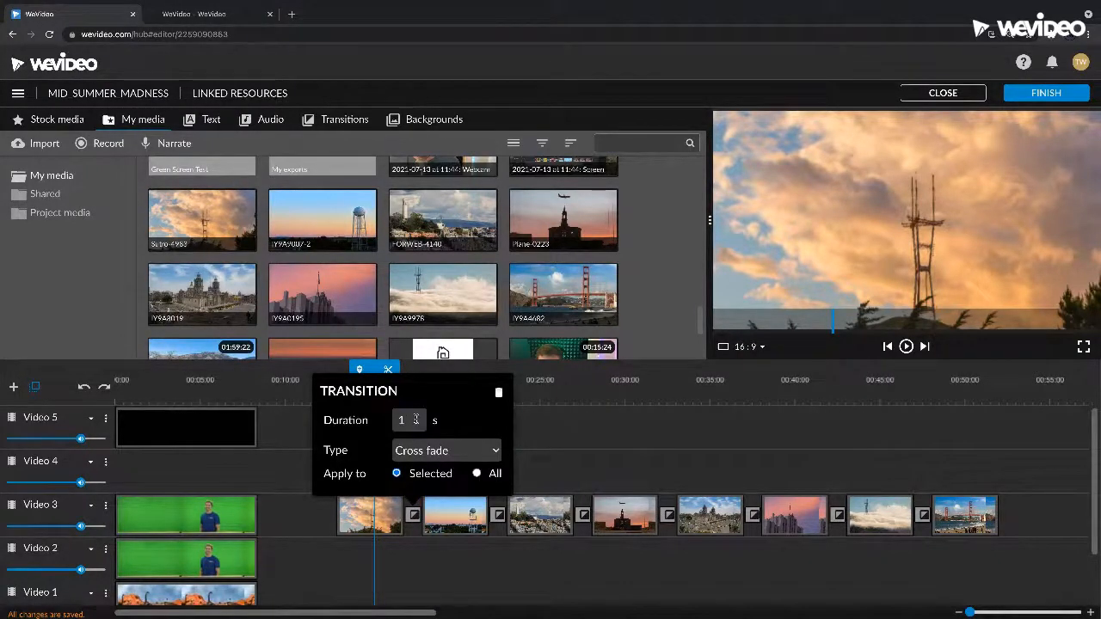
{"action": "left_click_drag", "start_coordinate": [417, 419], "coordinate": [398, 419]}
{"action": "key", "text": "BackSpace"}
{"action": "key", "text": "Return"}
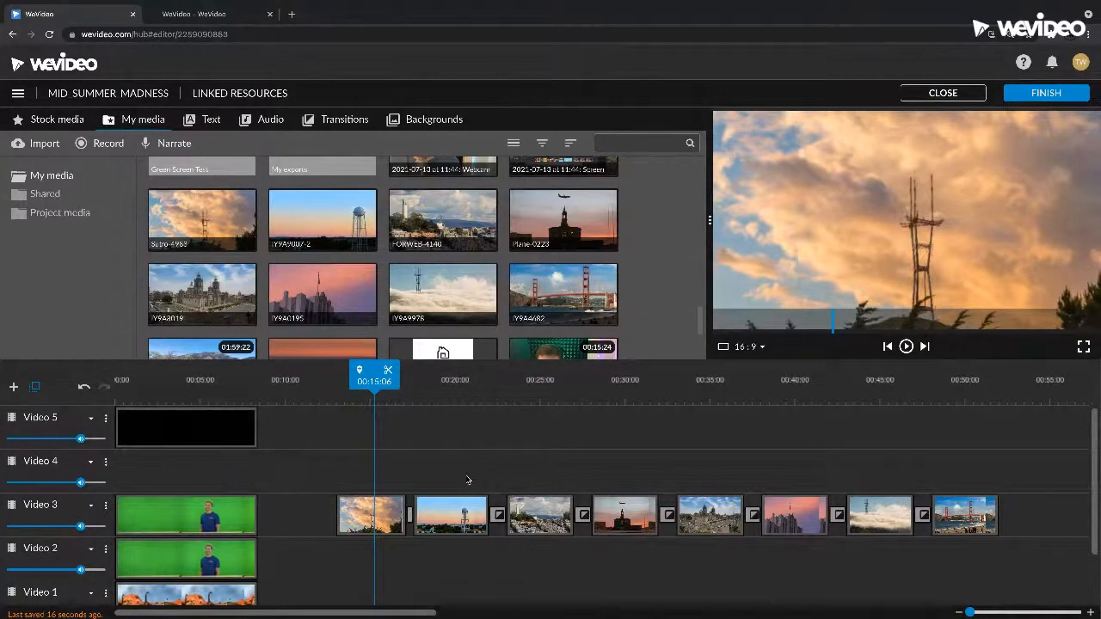
{"action": "key", "text": "ctrl+z"}
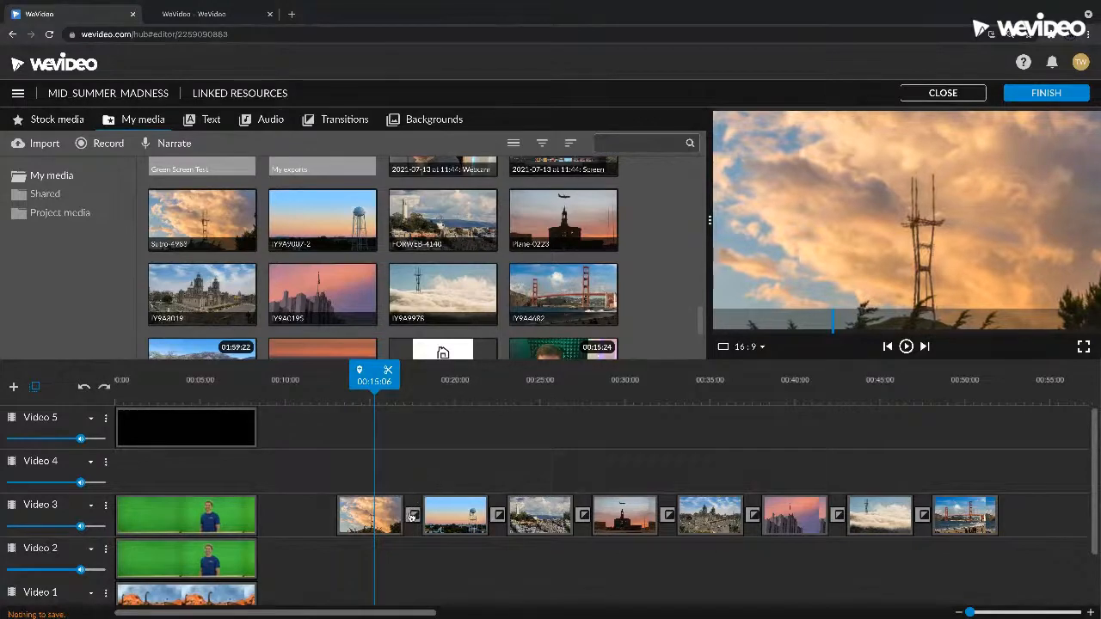
Shorten the cross fade duration for all transitions between the Video 3 photos at once.
{"action": "left_click", "coordinate": [412, 514]}
{"action": "left_click", "coordinate": [474, 473]}
{"action": "double_click", "coordinate": [402, 419]}
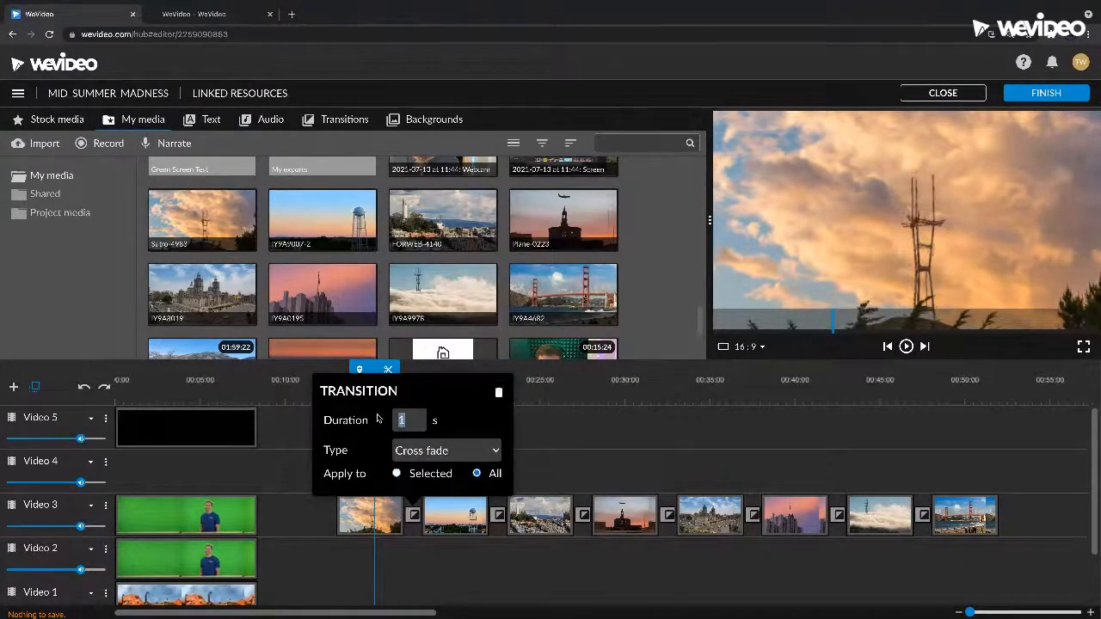
{"action": "key", "text": "Return"}
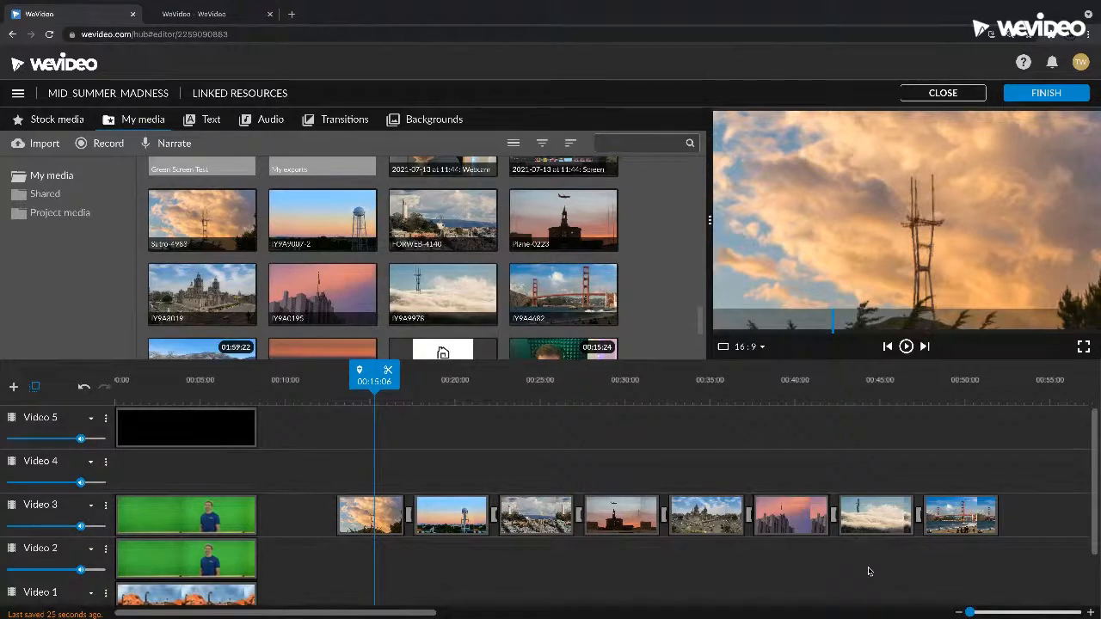
Move FORWEB-4140's animation end position to about x -60, y -90 and slightly increase its end scale.
{"action": "left_click_drag", "start_coordinate": [376, 379], "coordinate": [506, 387]}
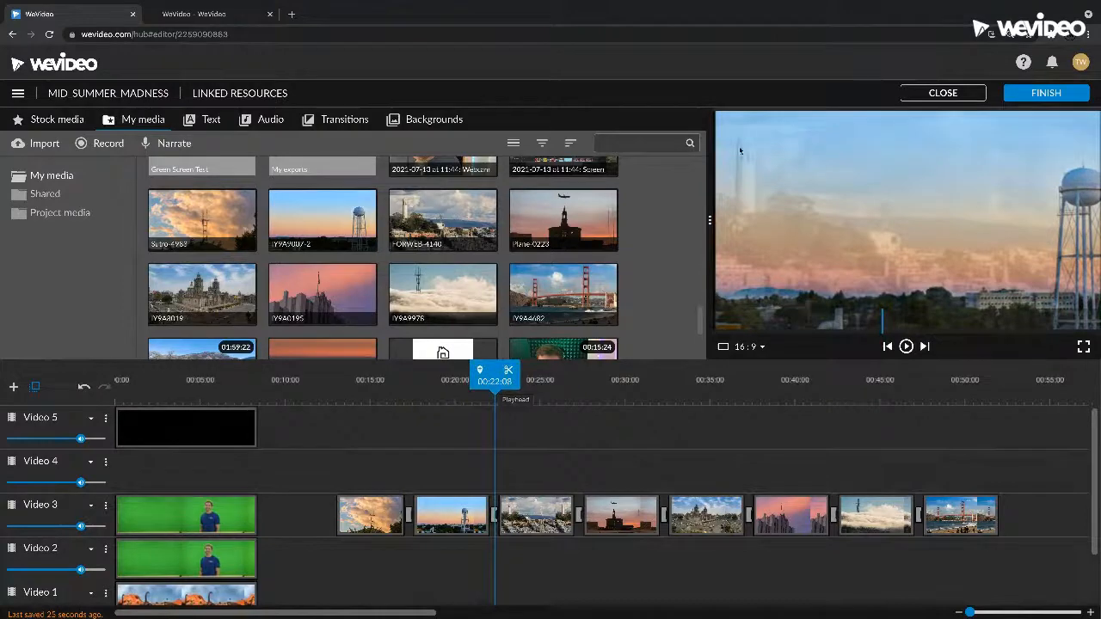
{"action": "left_click", "coordinate": [515, 515]}
{"action": "left_click", "coordinate": [530, 485]}
{"action": "left_click", "coordinate": [437, 217]}
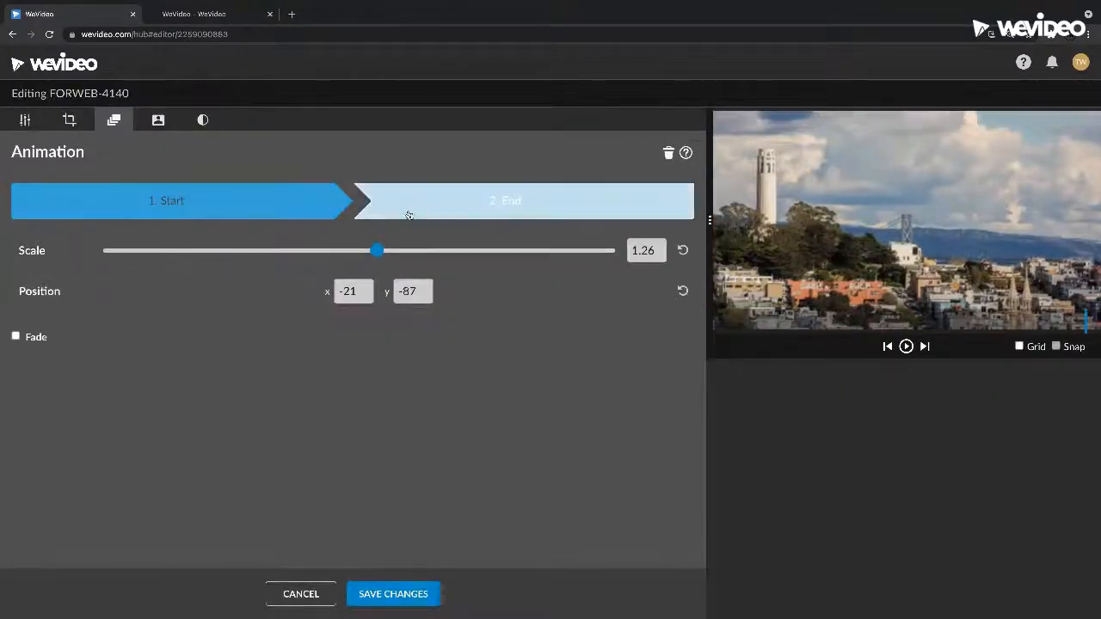
{"action": "left_click_drag", "start_coordinate": [922, 269], "coordinate": [781, 260]}
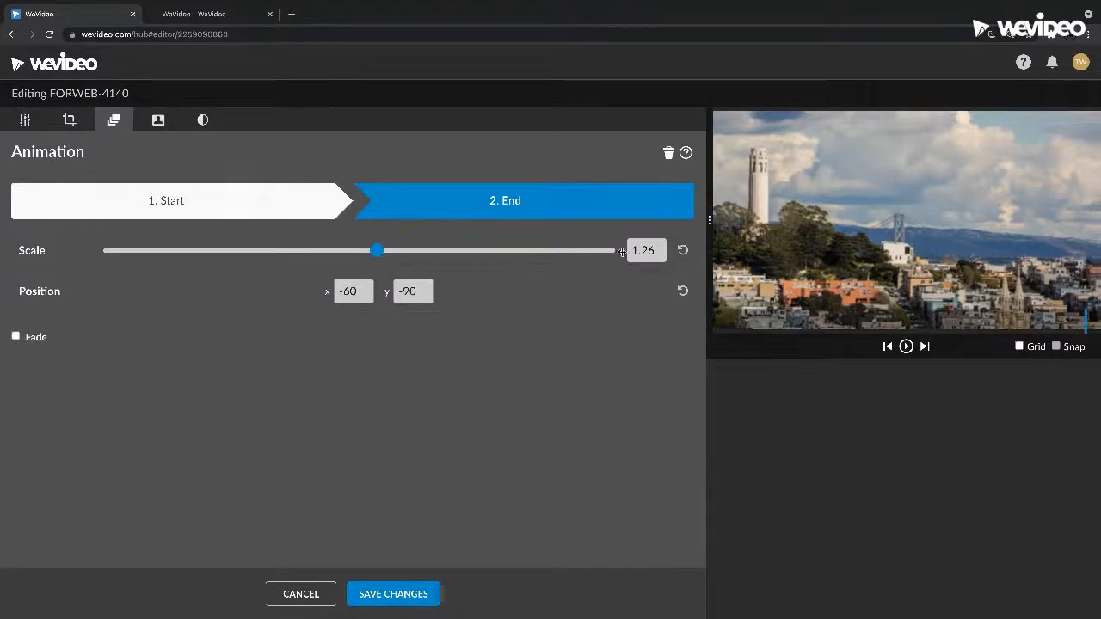
{"action": "left_click_drag", "start_coordinate": [377, 251], "coordinate": [392, 250]}
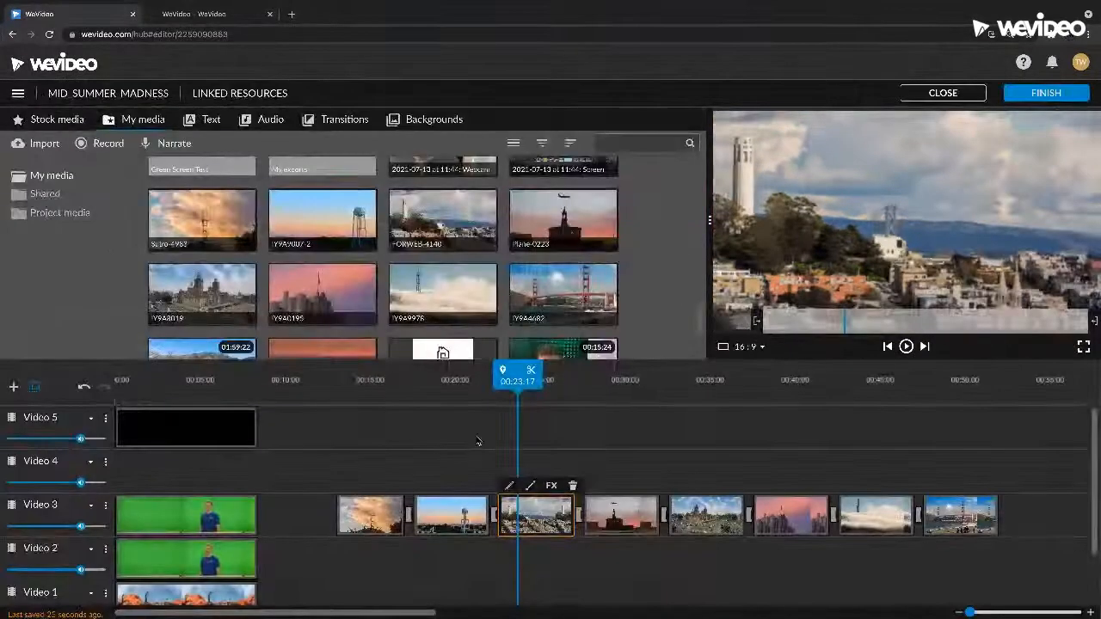
Play the slideshow from the second photo through FORWEB-4140 to review the animation and transitions.
{"action": "left_click", "coordinate": [479, 438]}
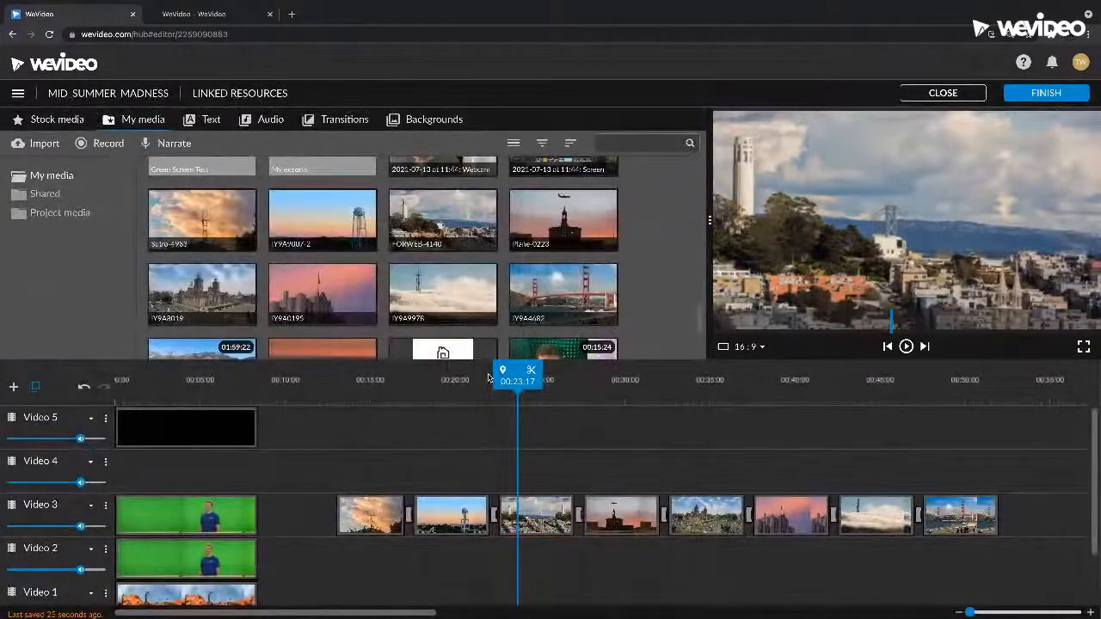
{"action": "left_click", "coordinate": [474, 383]}
{"action": "key", "text": "space"}
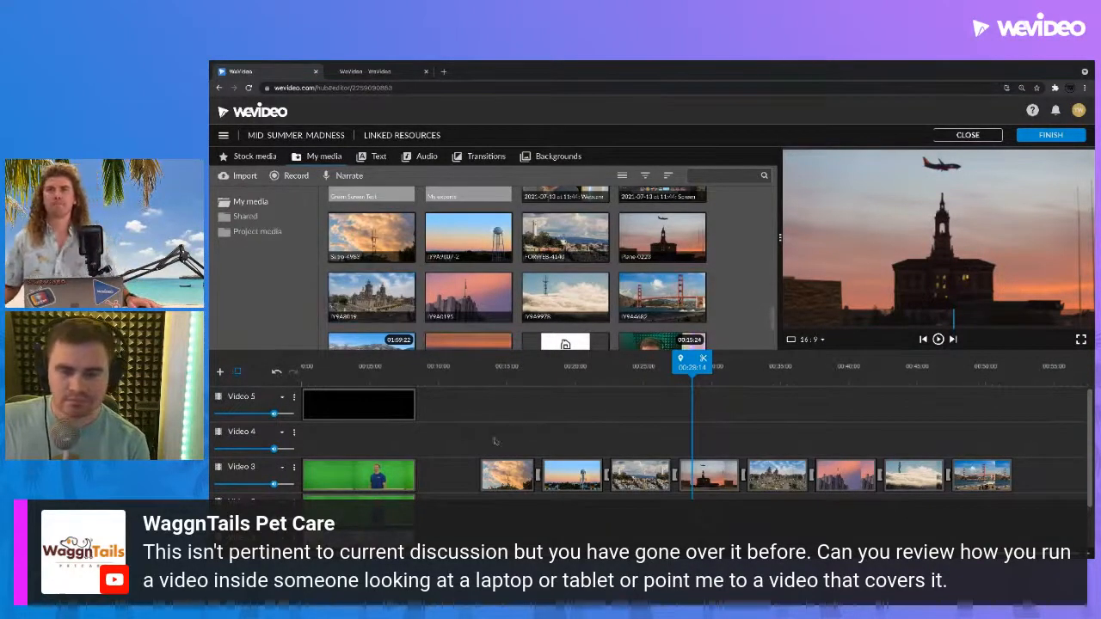
Delete all eight photos and their transitions from Video 3, and open the stock media library.
{"action": "left_click_drag", "start_coordinate": [978, 444], "coordinate": [524, 469]}
{"action": "key", "text": "Delete"}
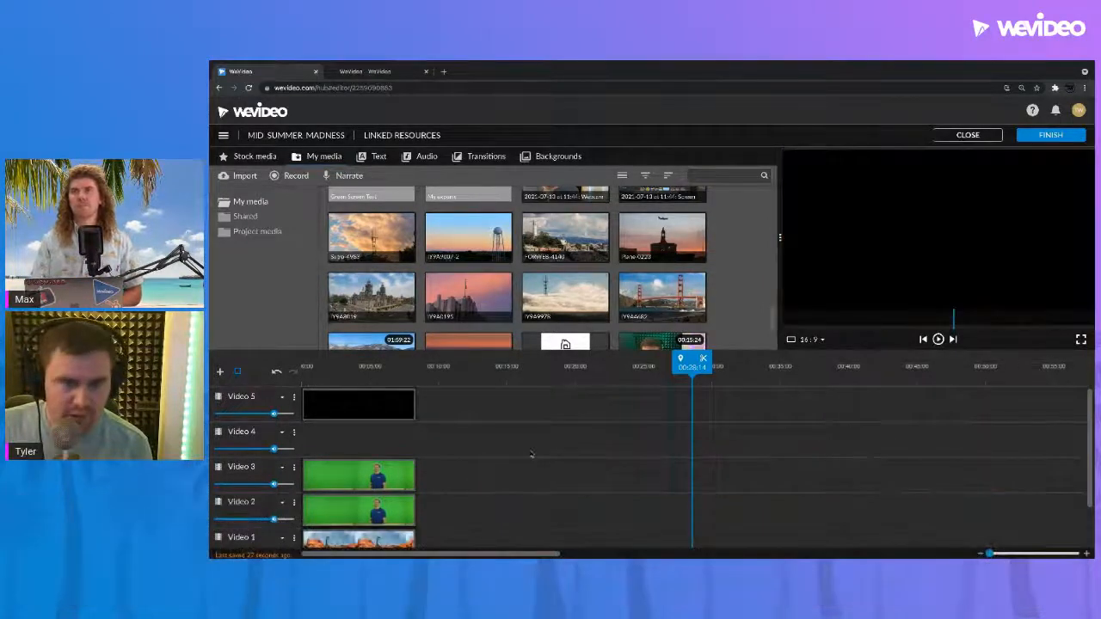
{"action": "left_click", "coordinate": [237, 158]}
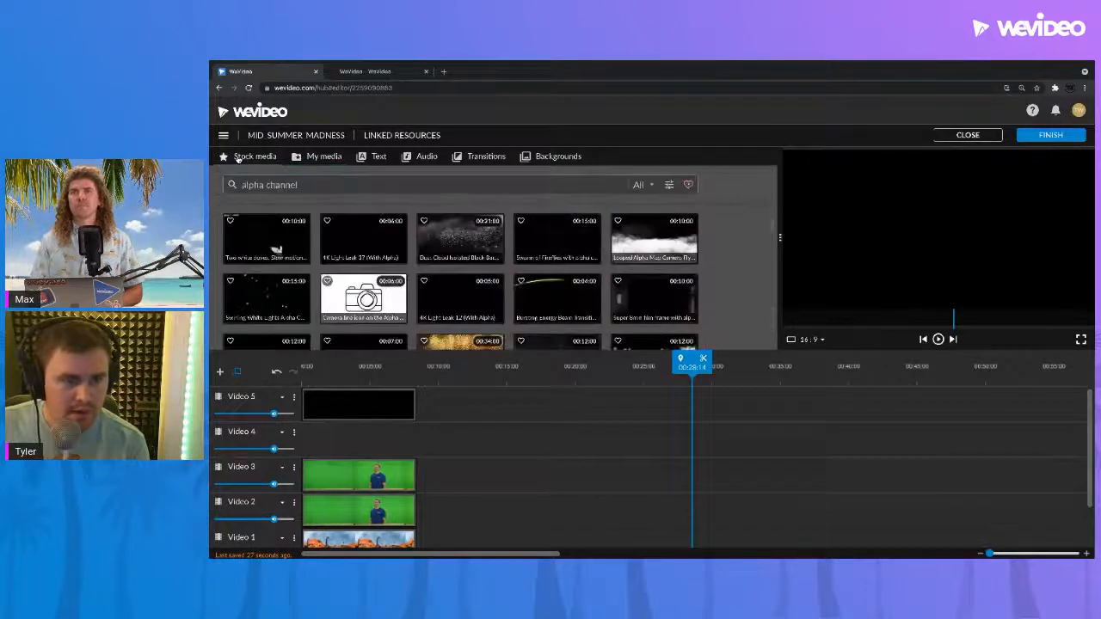
Replace the stock media search with "green screen tv".
{"action": "left_click_drag", "start_coordinate": [307, 185], "coordinate": [237, 178]}
{"action": "key", "text": "BackSpace"}
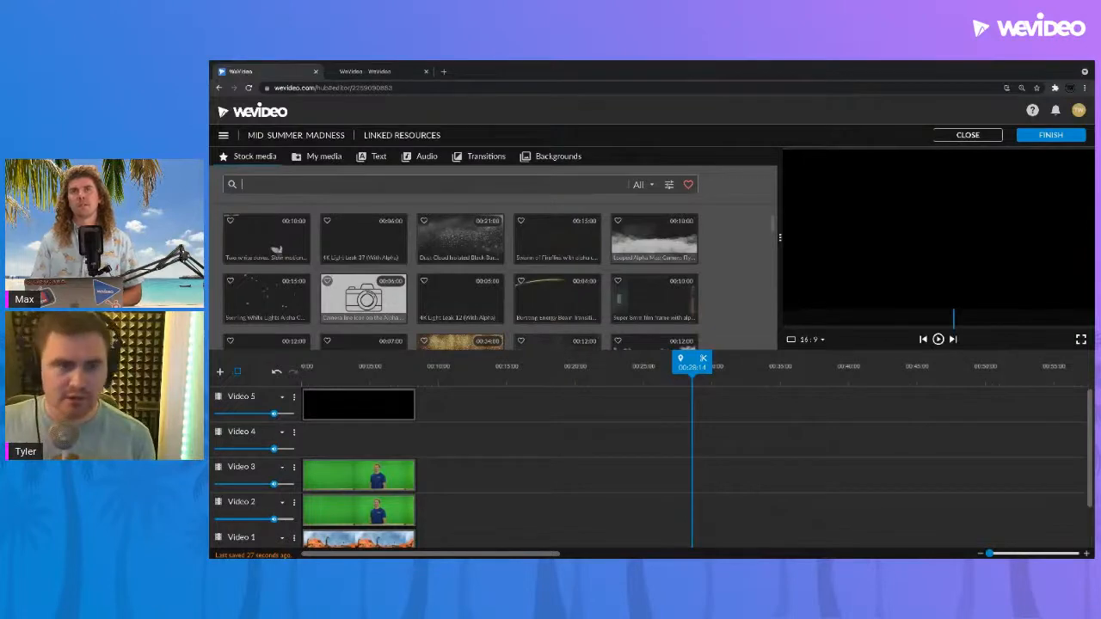
{"action": "type", "text": "green screen tv"}
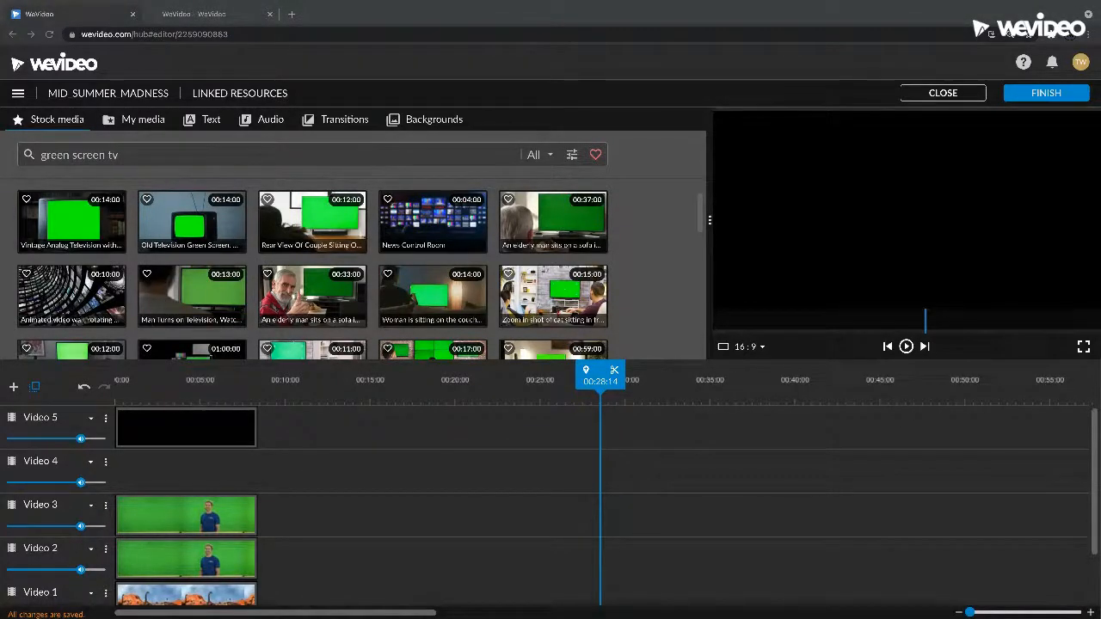
Preview several green screen TV clips from the results, including the vintage, old television and elderly man ones.
{"action": "left_click", "coordinate": [162, 225]}
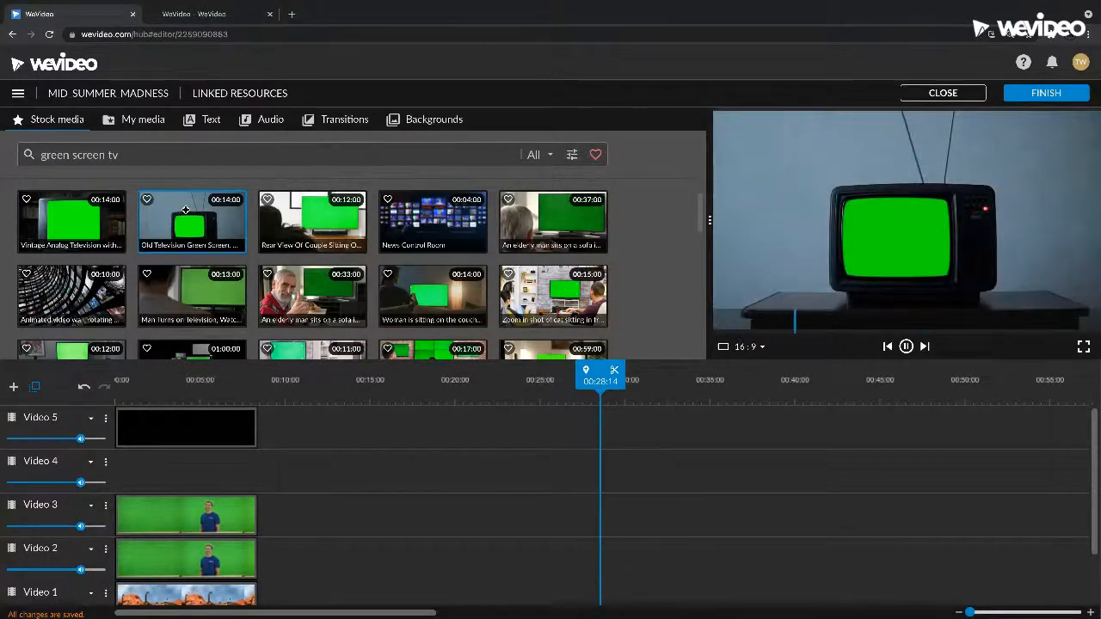
{"action": "left_click", "coordinate": [96, 223]}
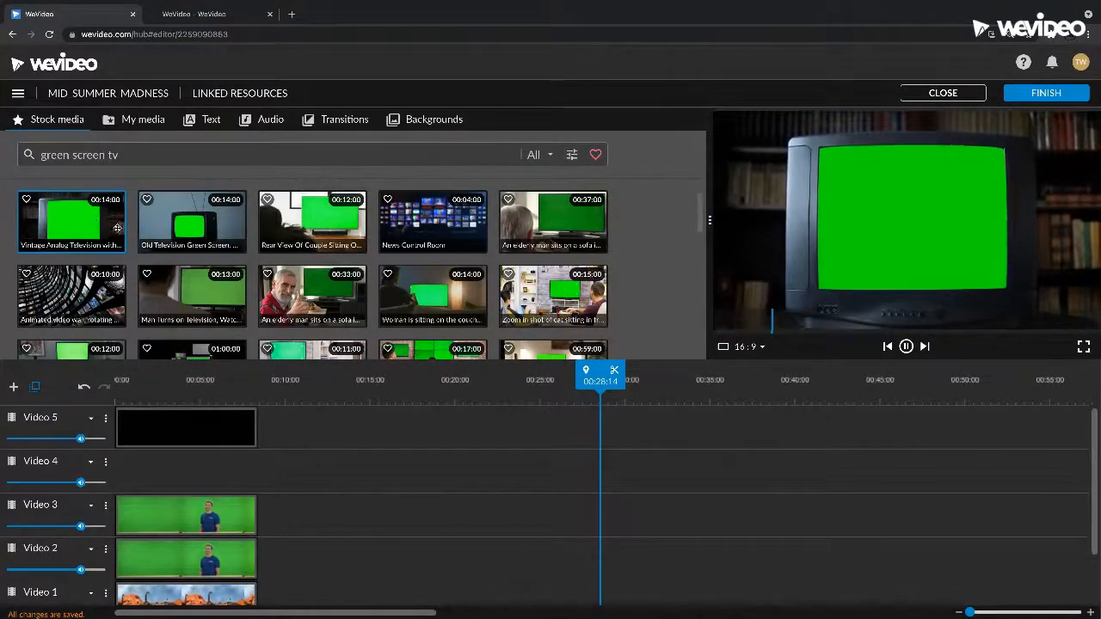
{"action": "left_click", "coordinate": [553, 223]}
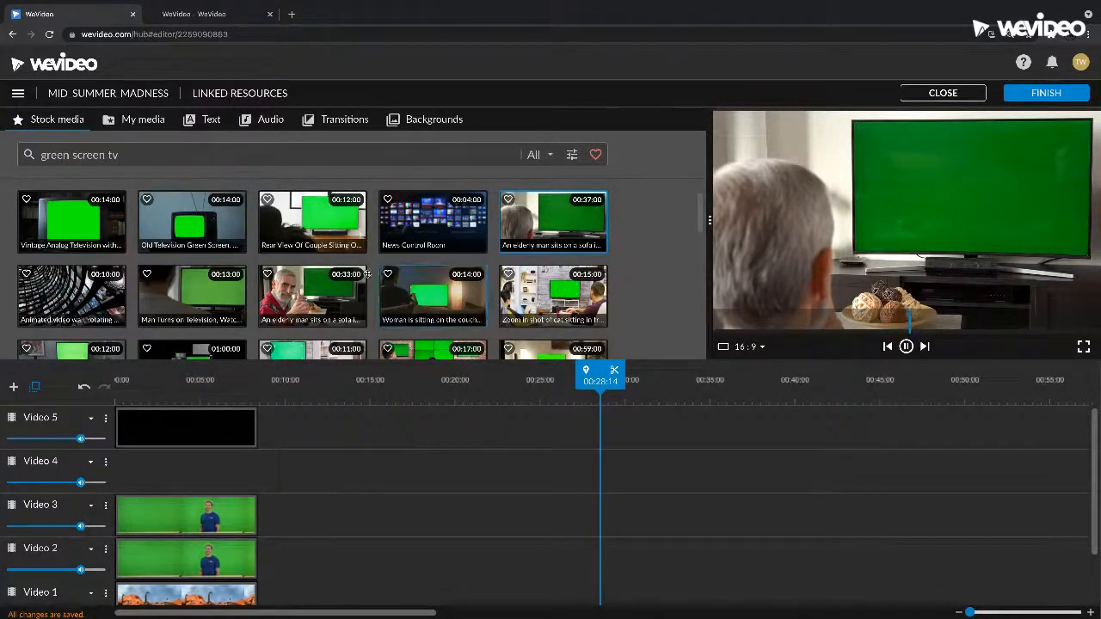
{"action": "left_click", "coordinate": [295, 215]}
{"action": "left_click", "coordinate": [195, 232]}
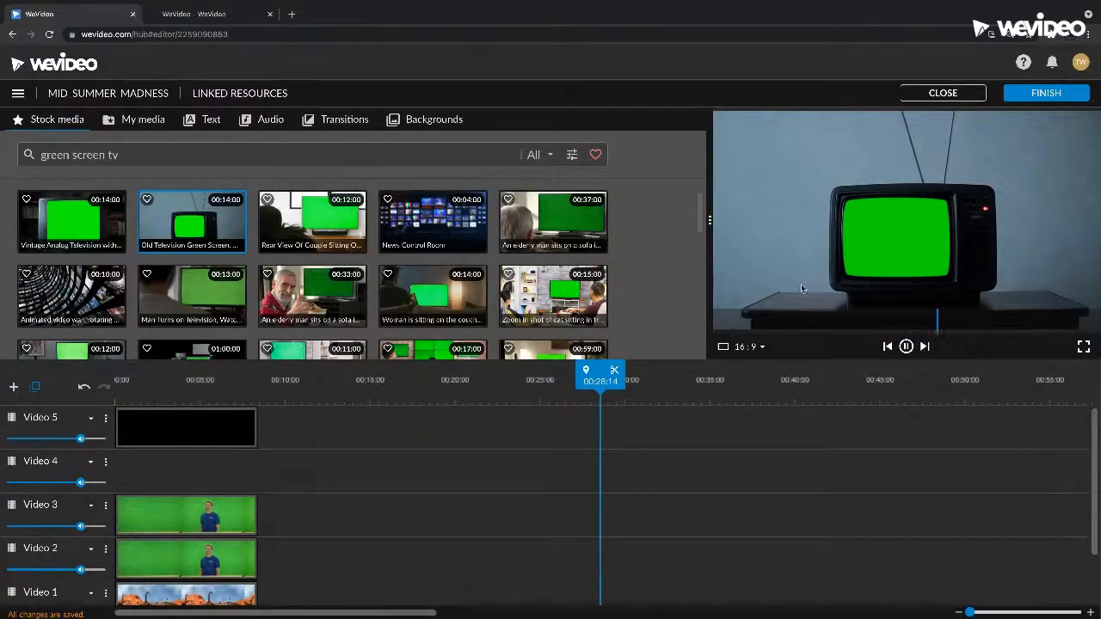
{"action": "scroll", "coordinate": [492, 290], "scroll_direction": "down", "scroll_amount": 2}
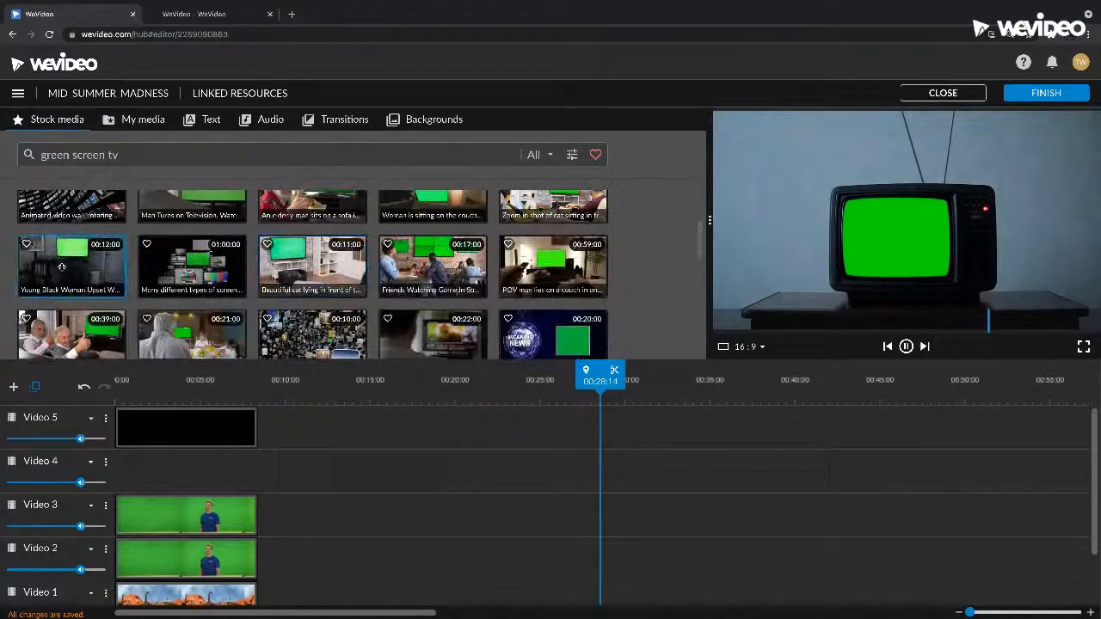
{"action": "left_click", "coordinate": [206, 273]}
{"action": "scroll", "coordinate": [429, 267], "scroll_direction": "up", "scroll_amount": 3}
Place the 37-second elderly man watching TV clip on Video 3, starting at about 15 seconds.
{"action": "left_click", "coordinate": [553, 221]}
{"action": "left_click_drag", "start_coordinate": [554, 221], "coordinate": [387, 525]}
{"action": "left_click", "coordinate": [436, 387]}
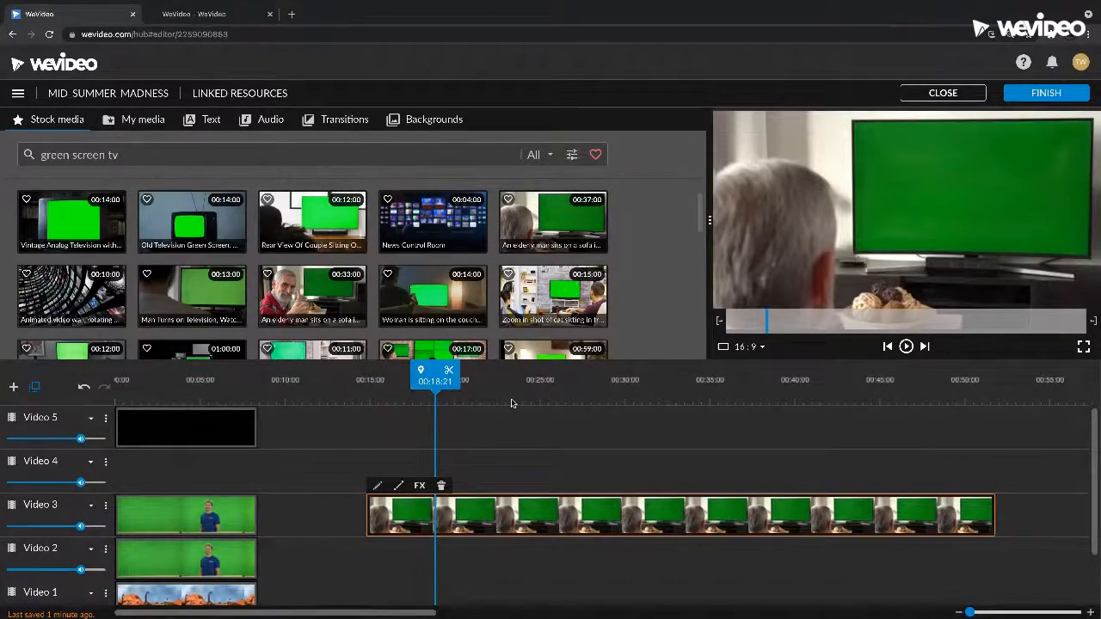
Key out the TV screen's green, #14821d, from the elderly man clip and save the changes.
{"action": "double_click", "coordinate": [450, 522]}
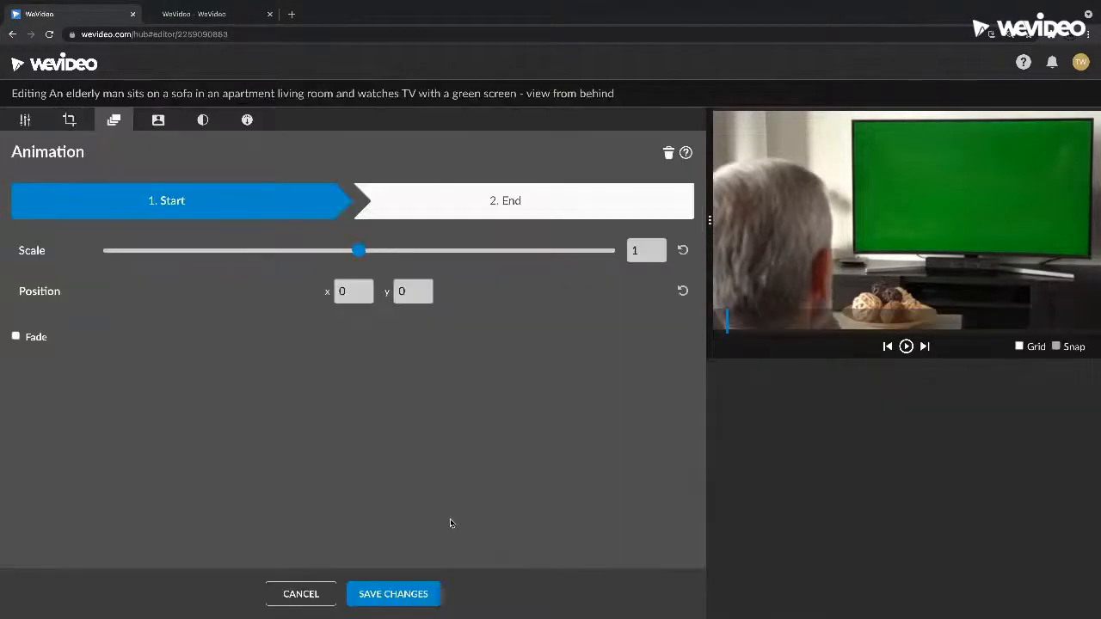
{"action": "left_click", "coordinate": [159, 122]}
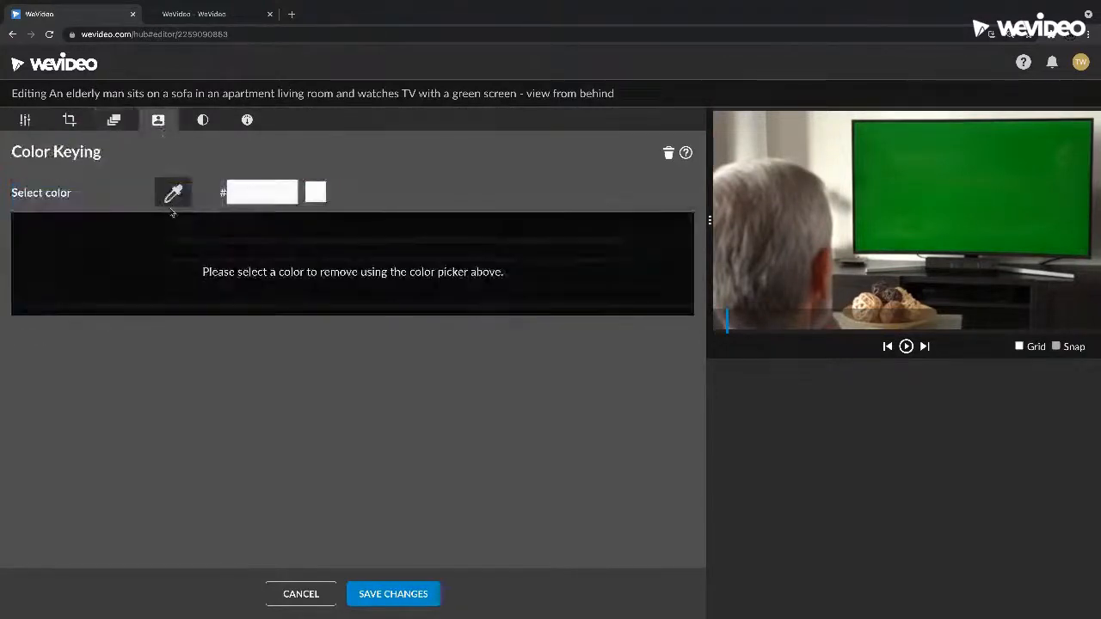
{"action": "left_click", "coordinate": [172, 194]}
{"action": "left_click", "coordinate": [894, 148]}
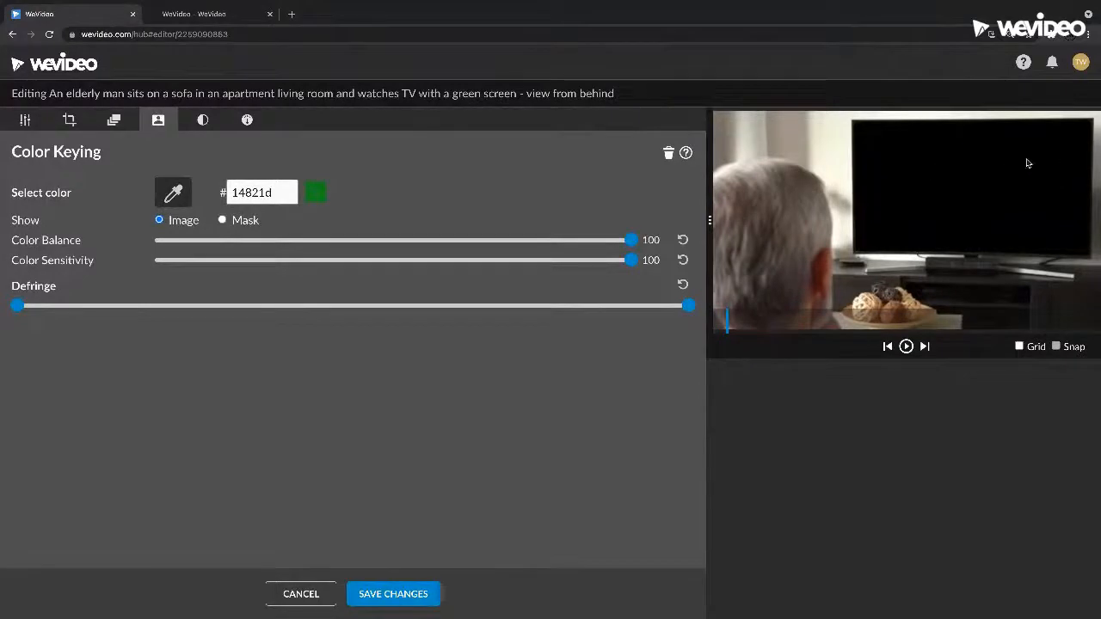
{"action": "left_click", "coordinate": [403, 593]}
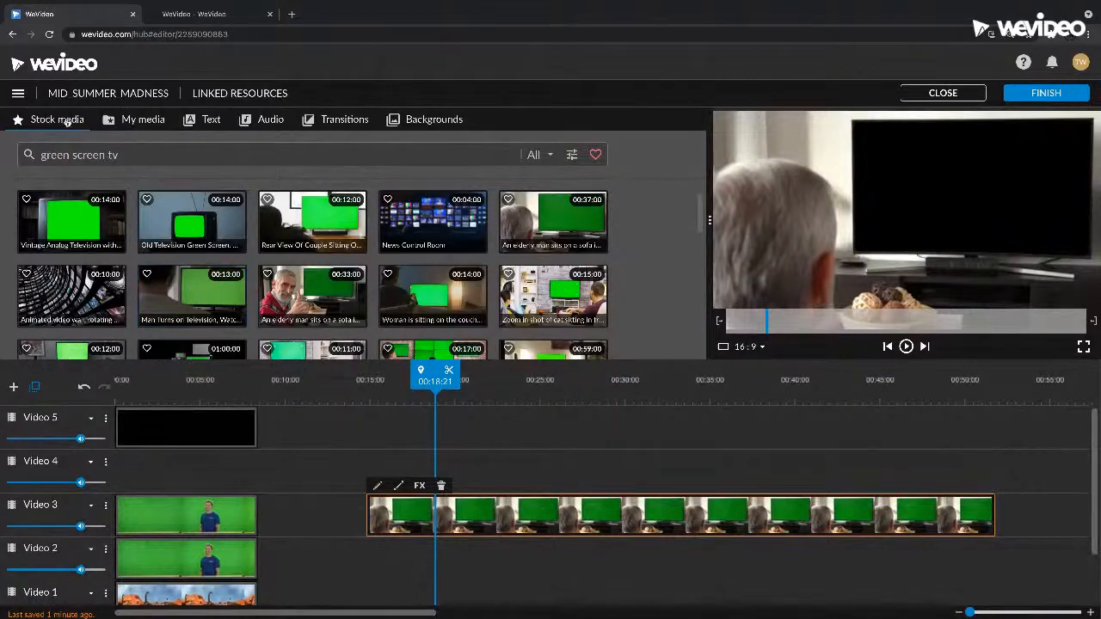
Place the 2021-04-27 at 11:49: Webcam clip under the TV clip on Video 2, and move both clips up one track.
{"action": "left_click", "coordinate": [111, 121]}
{"action": "scroll", "coordinate": [474, 298], "scroll_direction": "down", "scroll_amount": 3}
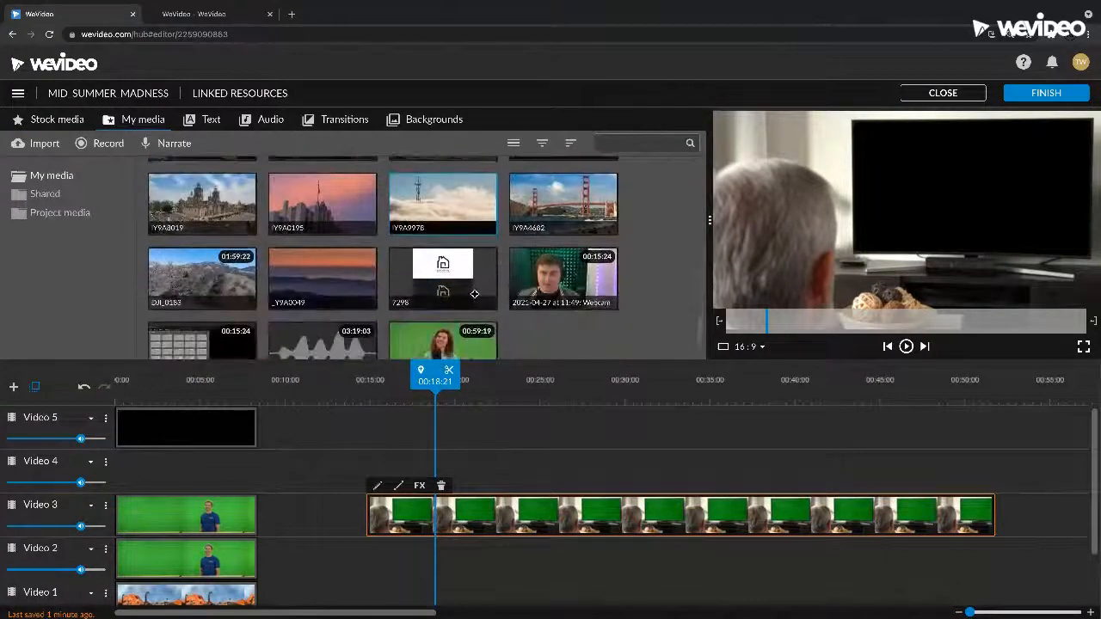
{"action": "scroll", "coordinate": [475, 294], "scroll_direction": "up", "scroll_amount": 2}
{"action": "scroll", "coordinate": [475, 283], "scroll_direction": "down", "scroll_amount": 3}
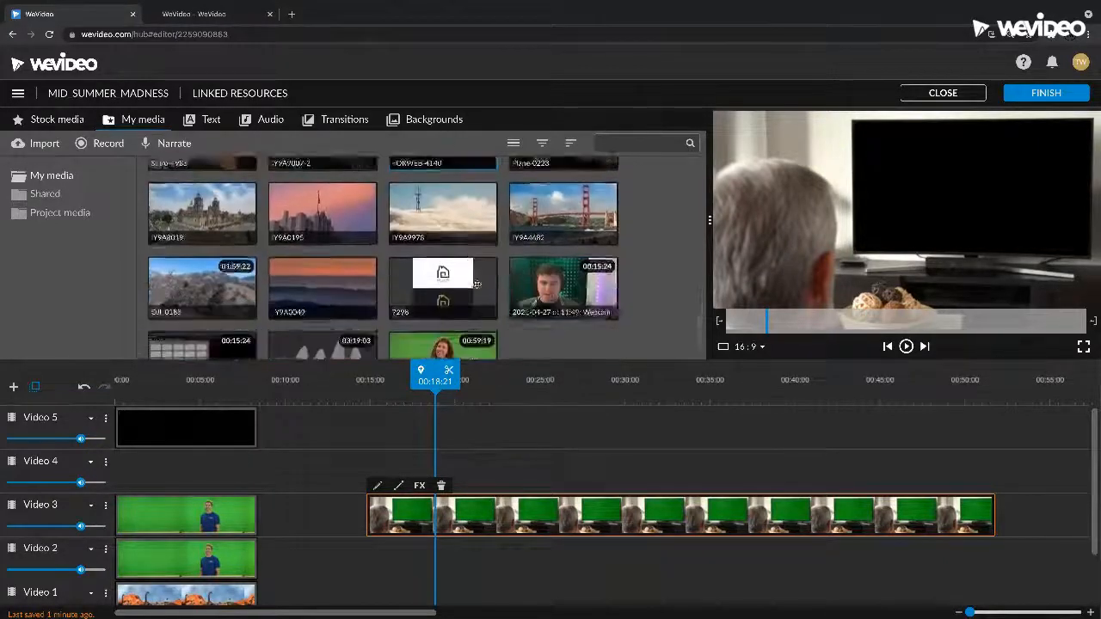
{"action": "left_click_drag", "start_coordinate": [536, 289], "coordinate": [389, 560]}
{"action": "left_click", "coordinate": [427, 408]}
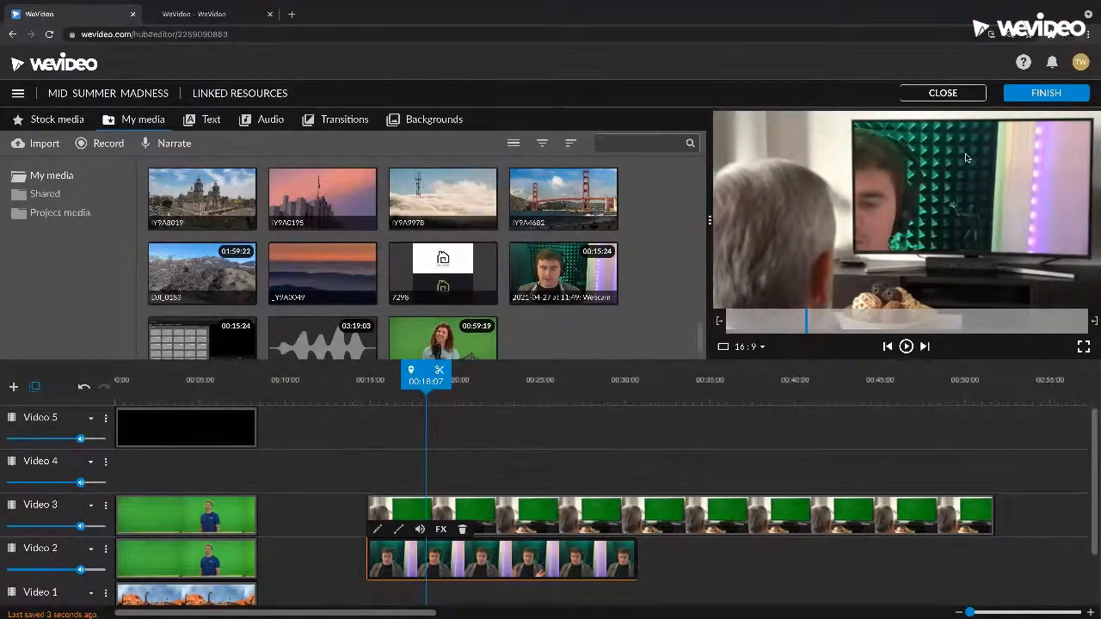
{"action": "left_click_drag", "start_coordinate": [541, 414], "coordinate": [516, 509]}
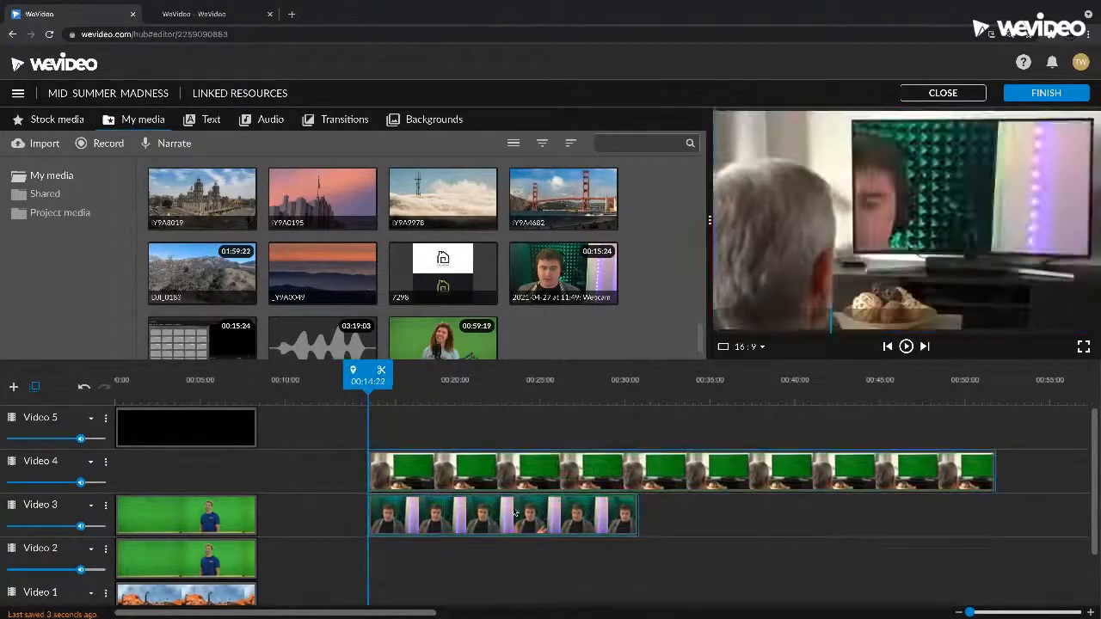
Scale the webcam clip to 0.86, position it at about x 681, y -73 to fill the TV screen, and save.
{"action": "left_click", "coordinate": [590, 522]}
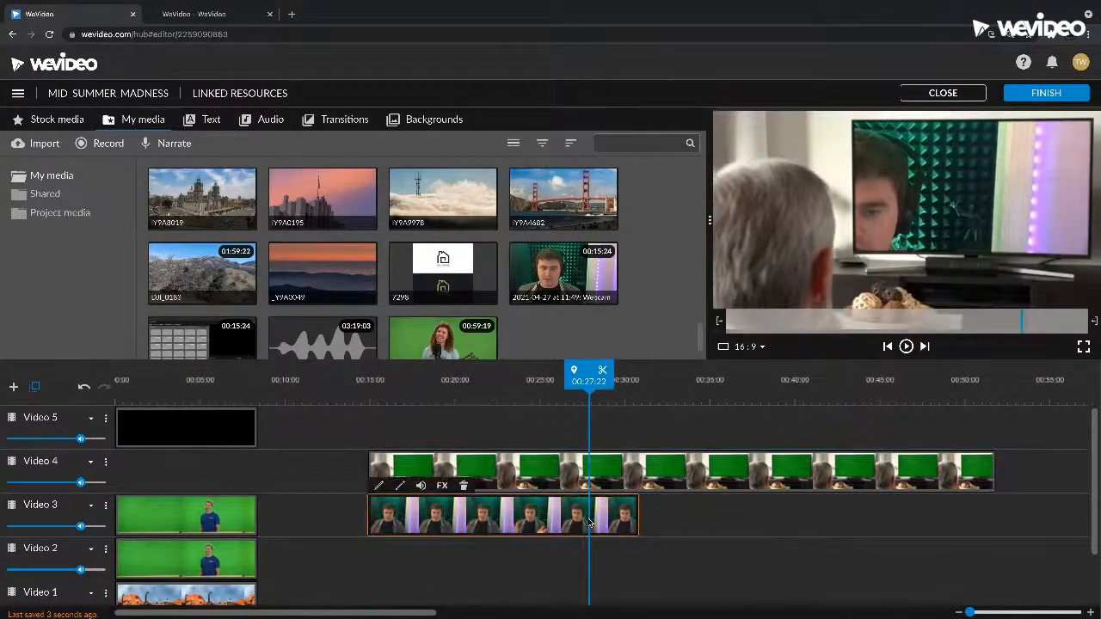
{"action": "double_click", "coordinate": [590, 523]}
{"action": "left_click", "coordinate": [28, 121]}
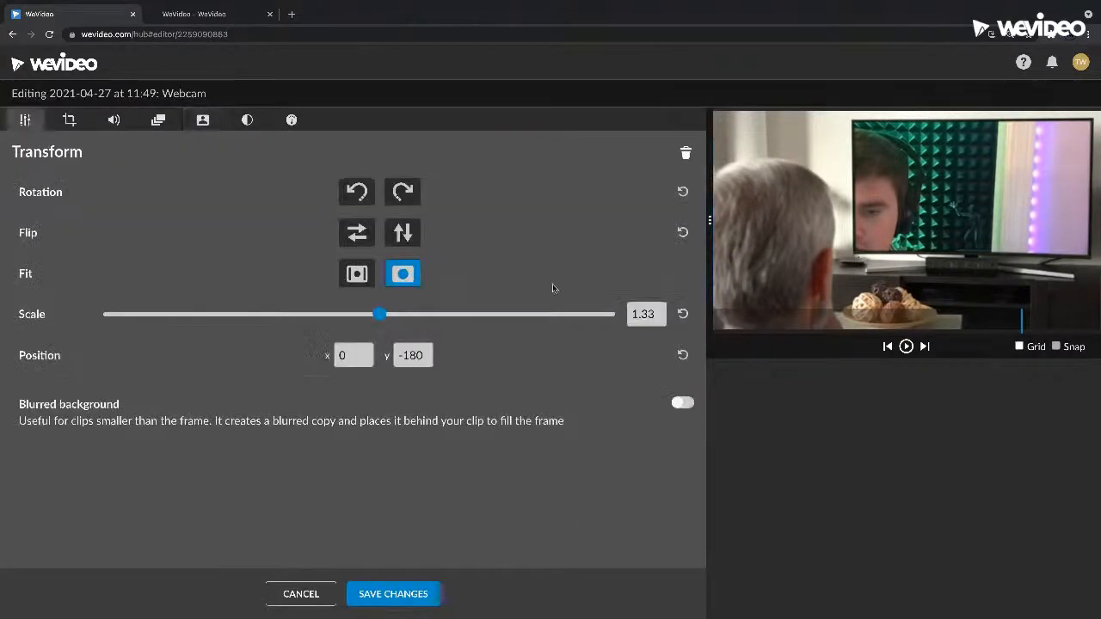
{"action": "left_click_drag", "start_coordinate": [351, 316], "coordinate": [279, 314]}
{"action": "left_click_drag", "start_coordinate": [922, 211], "coordinate": [991, 185]}
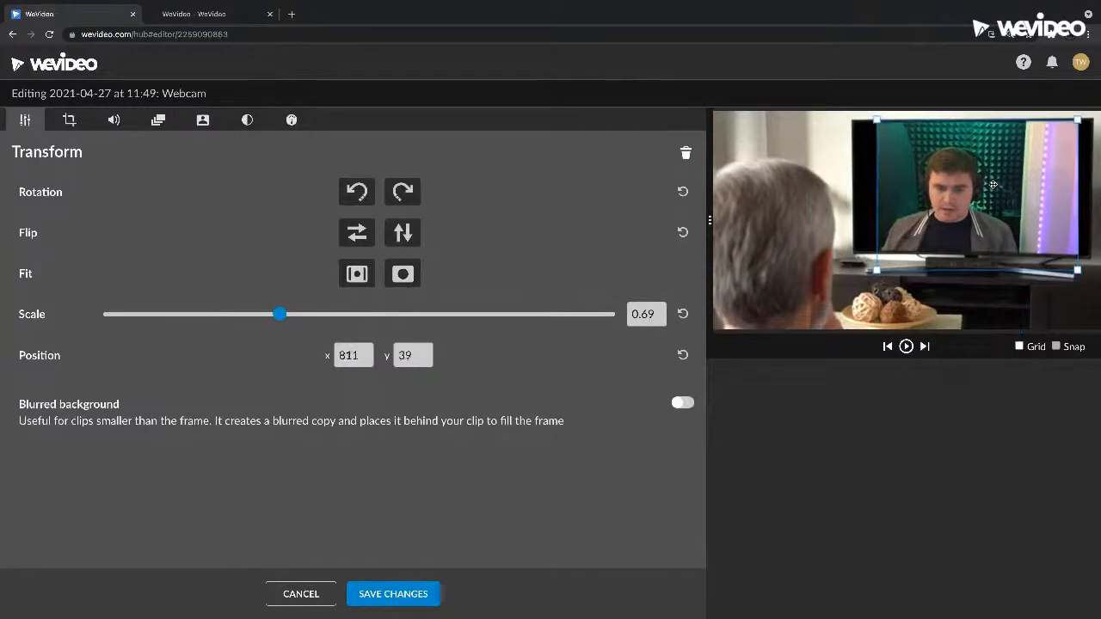
{"action": "left_click_drag", "start_coordinate": [278, 315], "coordinate": [320, 308]}
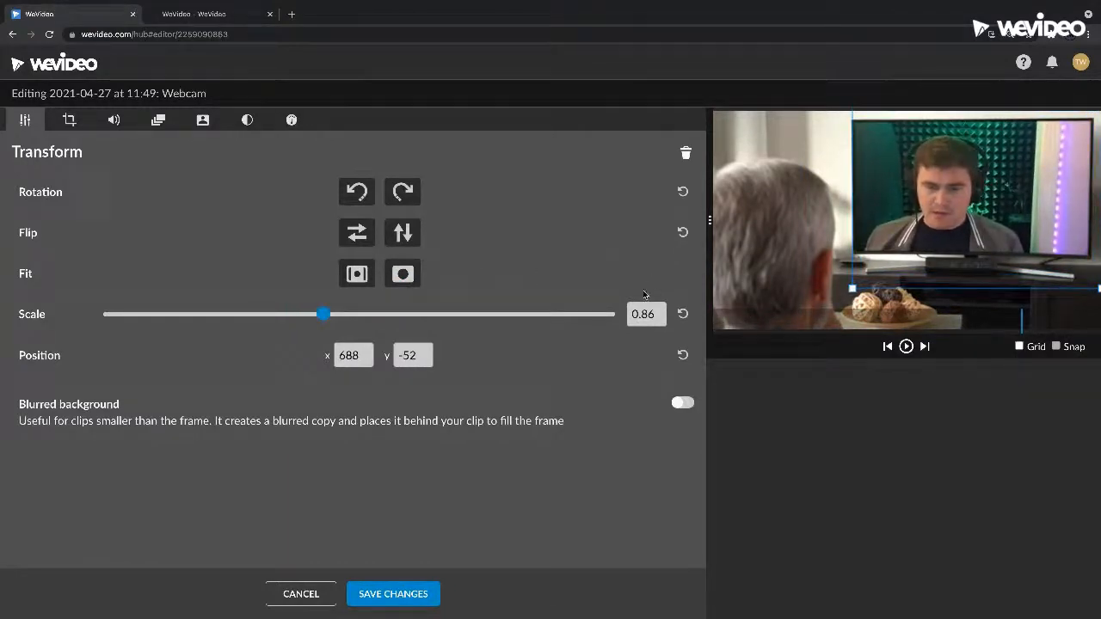
{"action": "left_click_drag", "start_coordinate": [936, 208], "coordinate": [933, 204]}
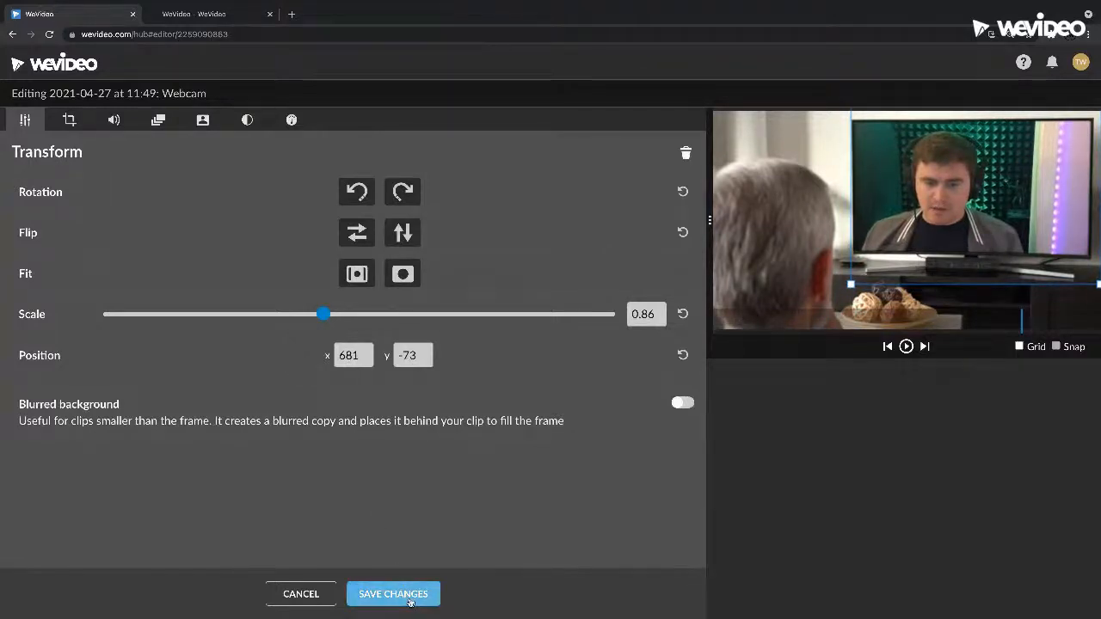
{"action": "left_click", "coordinate": [411, 602]}
Review the webcam video inside the elderly man's TV at several points of the timeline.
{"action": "left_click", "coordinate": [431, 401]}
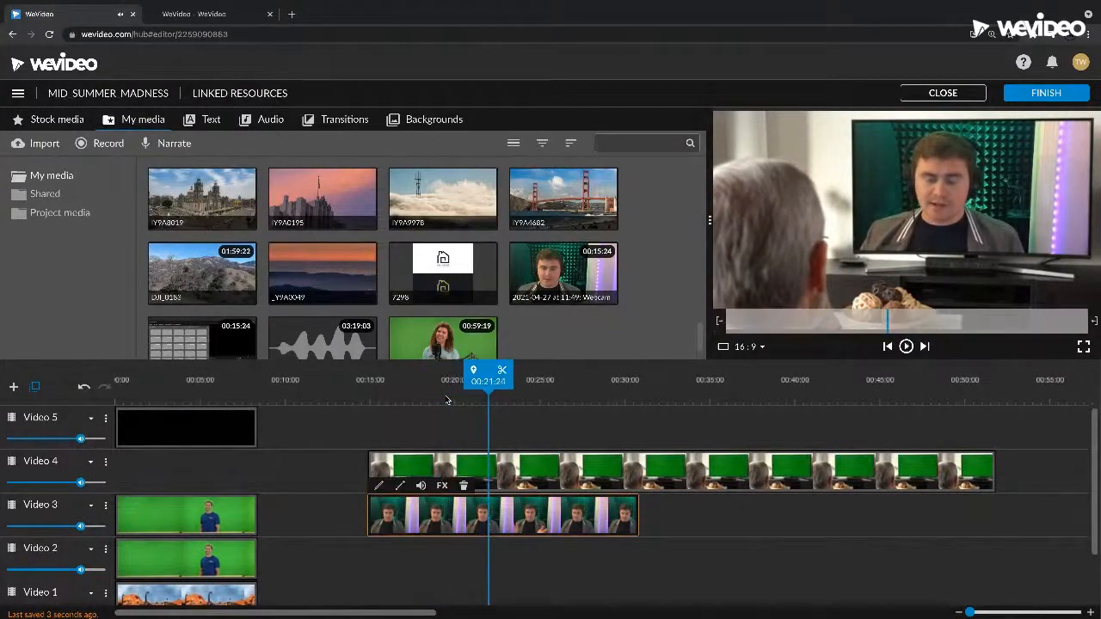
{"action": "left_click", "coordinate": [391, 401]}
{"action": "mouse_move", "coordinate": [392, 399]}
{"action": "left_mouse_down"}
{"action": "mouse_move", "coordinate": [367, 397]}
{"action": "mouse_move", "coordinate": [401, 393]}
{"action": "left_mouse_up"}
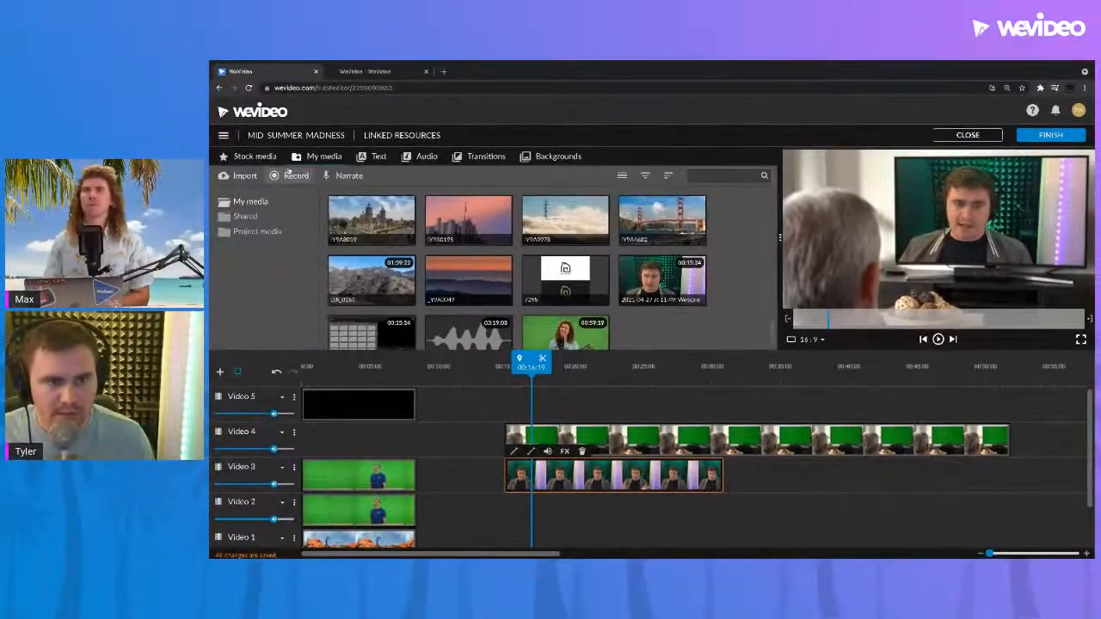
Place the stock clip of a cat lying before a TV on Video 5 above the webcam clip, and delete the elderly man clip.
{"action": "left_click", "coordinate": [249, 156]}
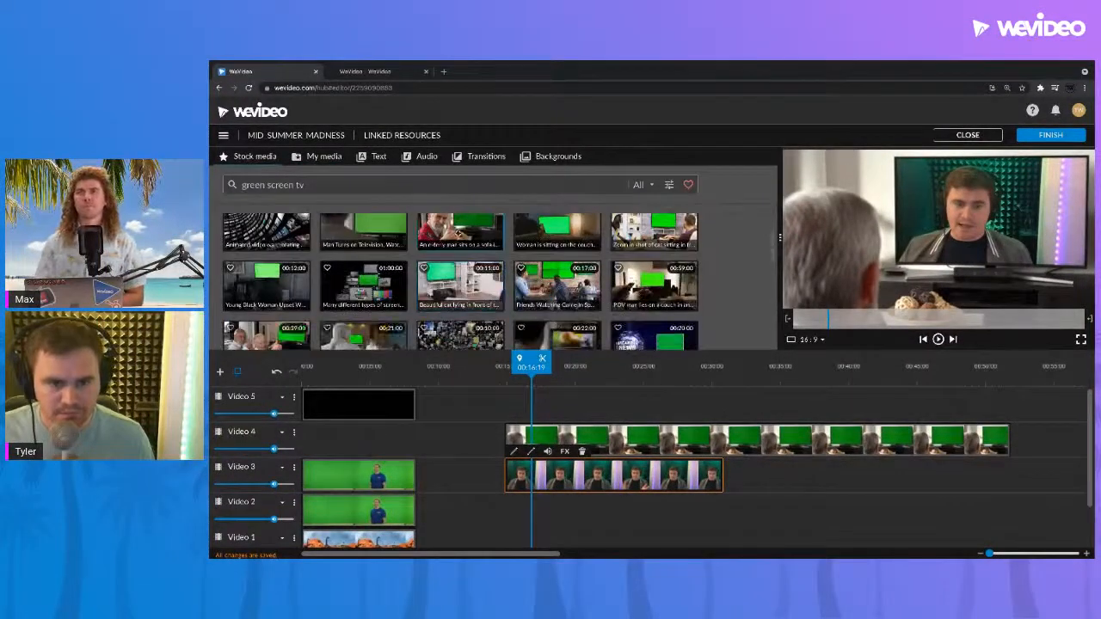
{"action": "left_click", "coordinate": [460, 231]}
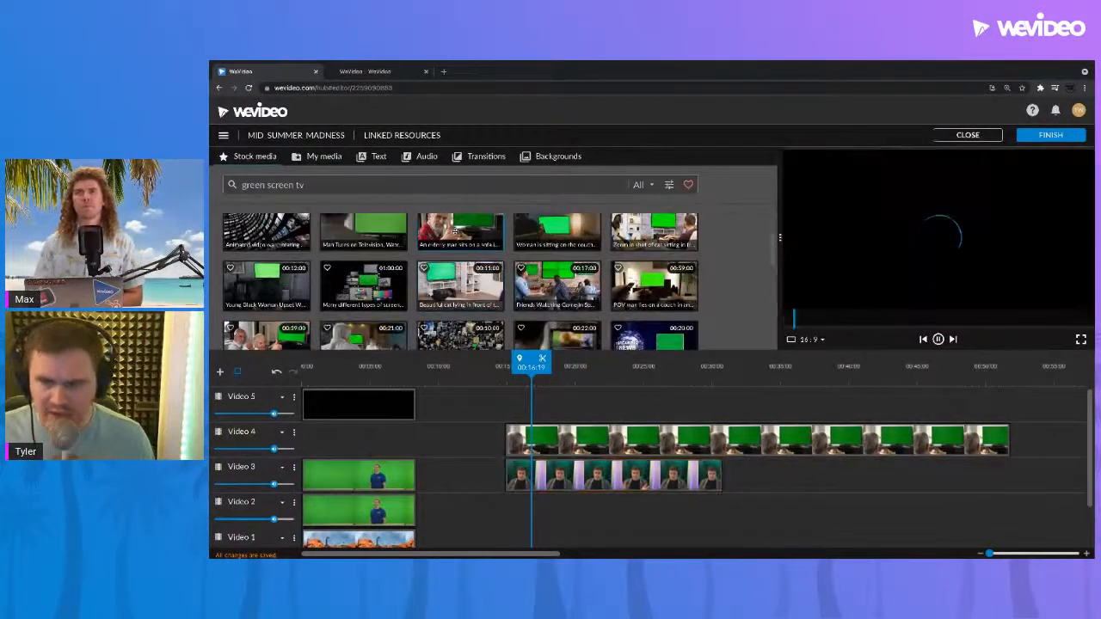
{"action": "left_click", "coordinate": [464, 284]}
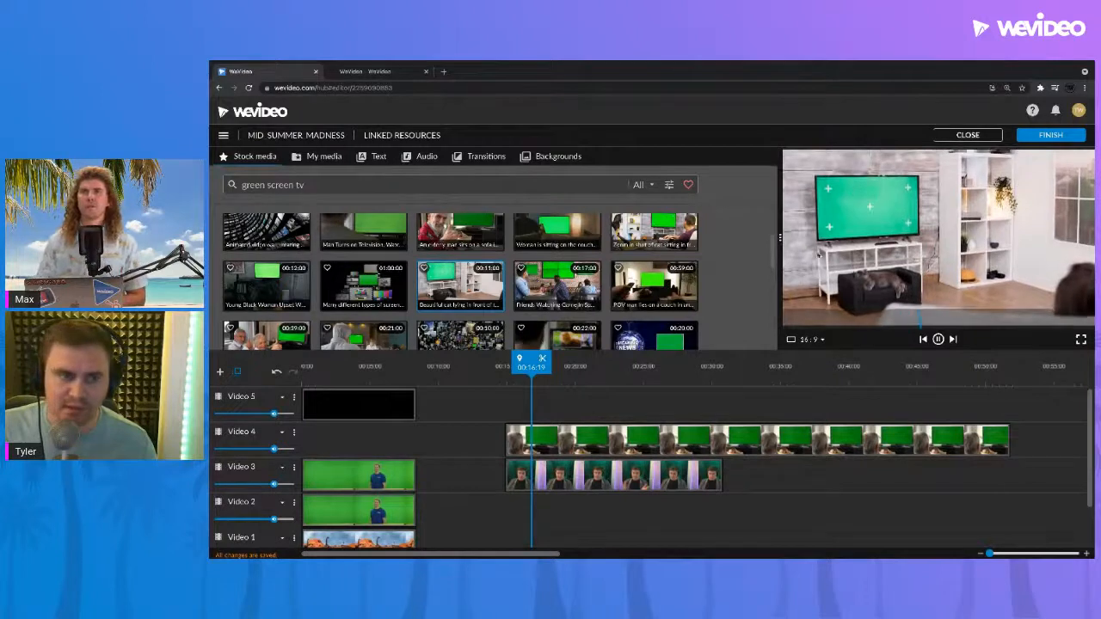
{"action": "left_click_drag", "start_coordinate": [835, 222], "coordinate": [519, 407]}
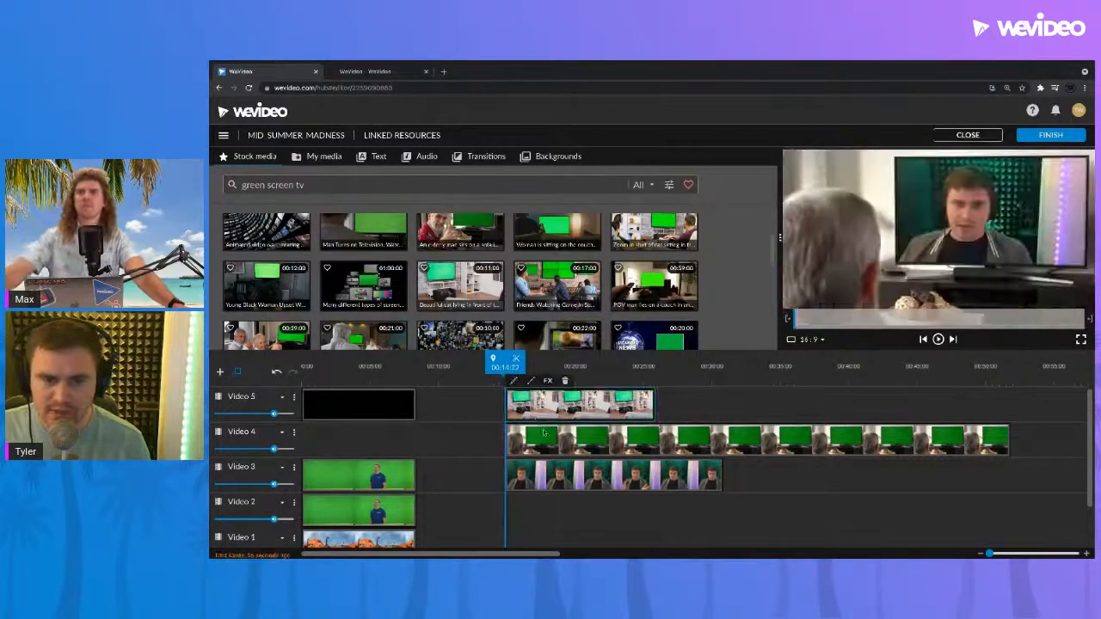
{"action": "left_click", "coordinate": [549, 443]}
{"action": "key", "text": "Delete"}
{"action": "double_click", "coordinate": [554, 401]}
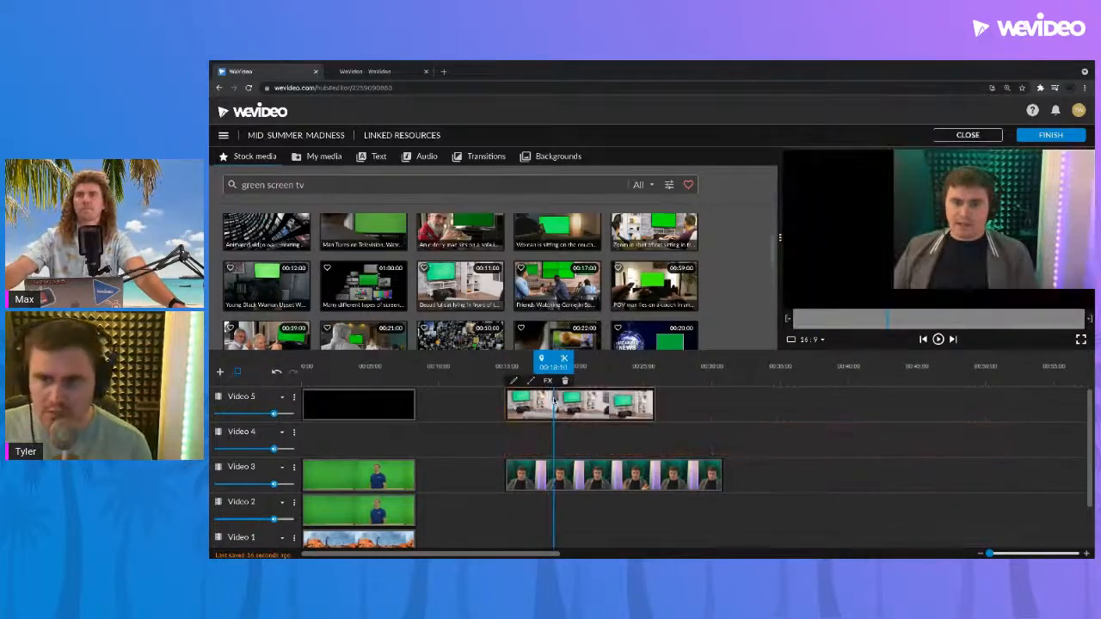
{"action": "left_click", "coordinate": [452, 540]}
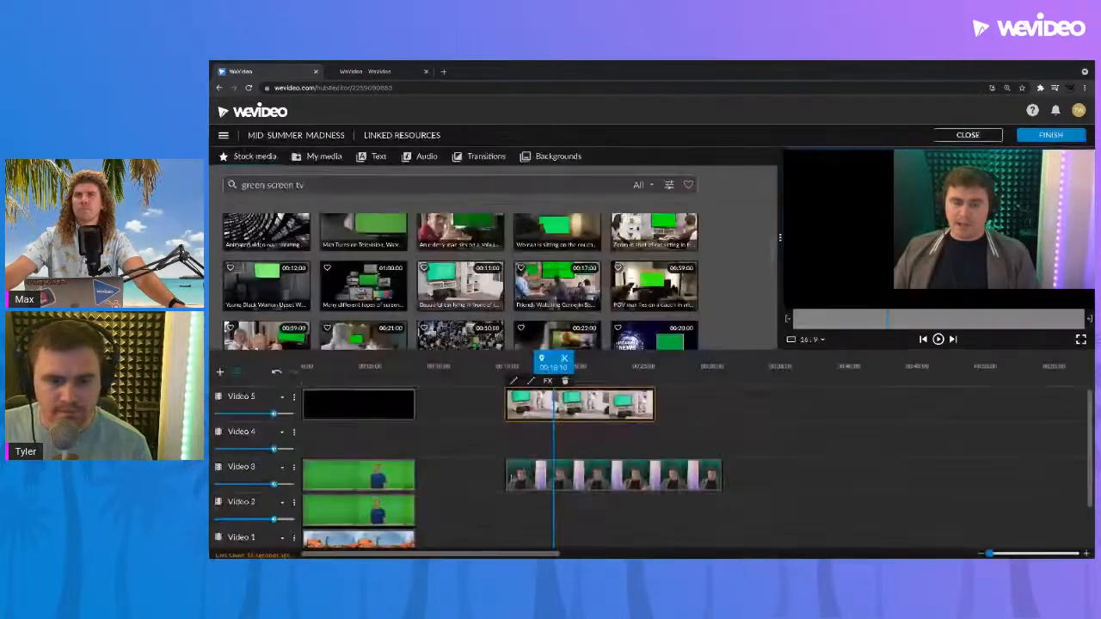
{"action": "key", "text": "space"}
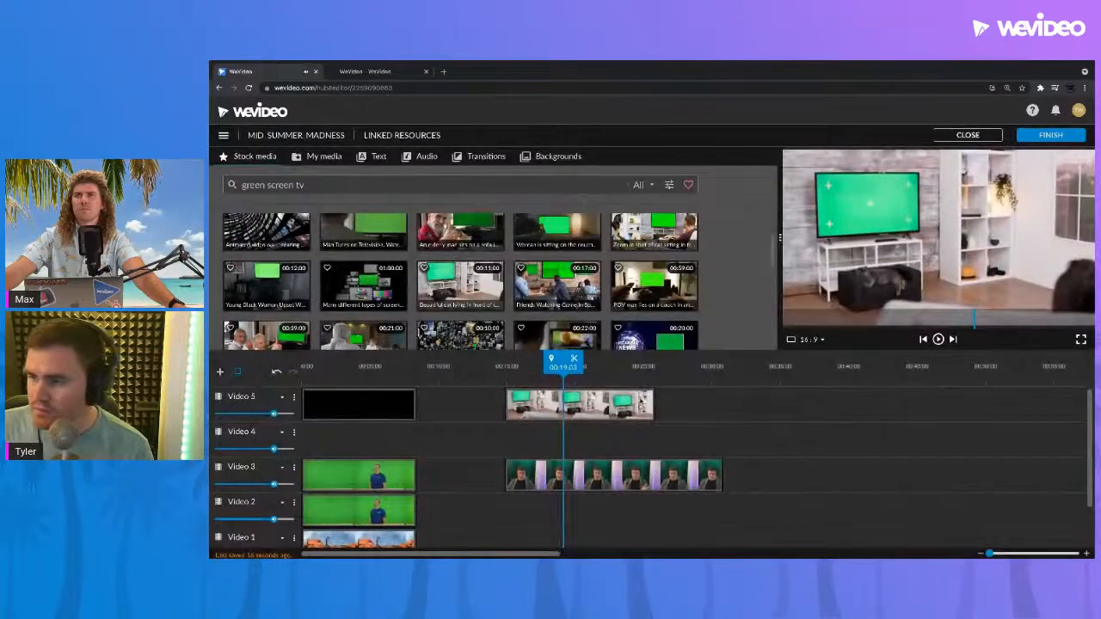
Key out the TV screen's green, #3ff395, from the cat clip and save the changes.
{"action": "double_click", "coordinate": [639, 401]}
{"action": "left_click", "coordinate": [336, 158]}
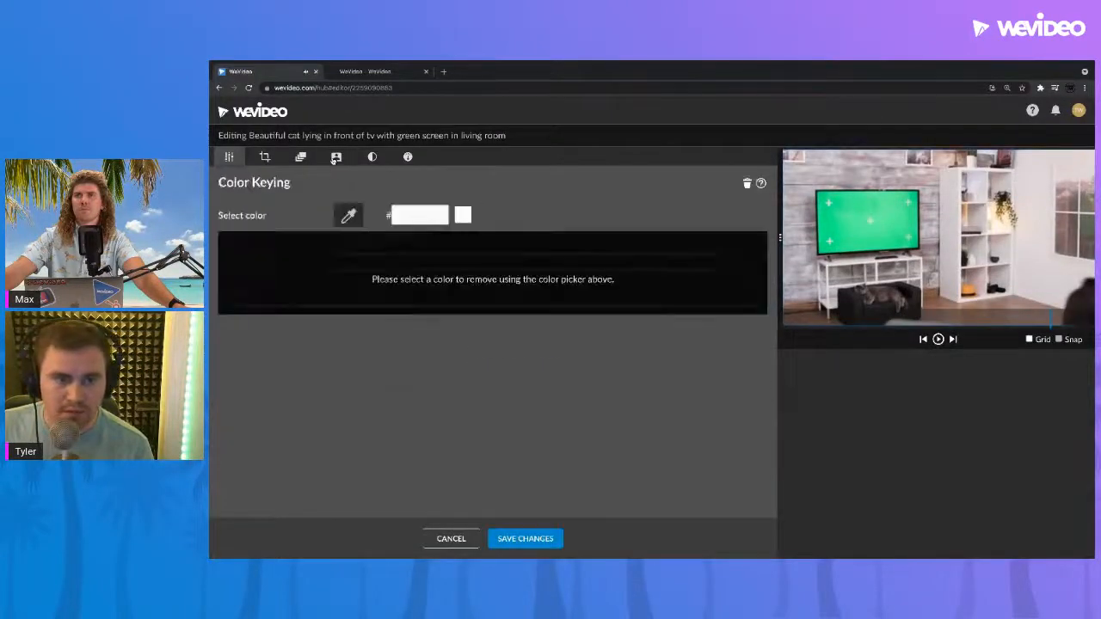
{"action": "left_click", "coordinate": [857, 232]}
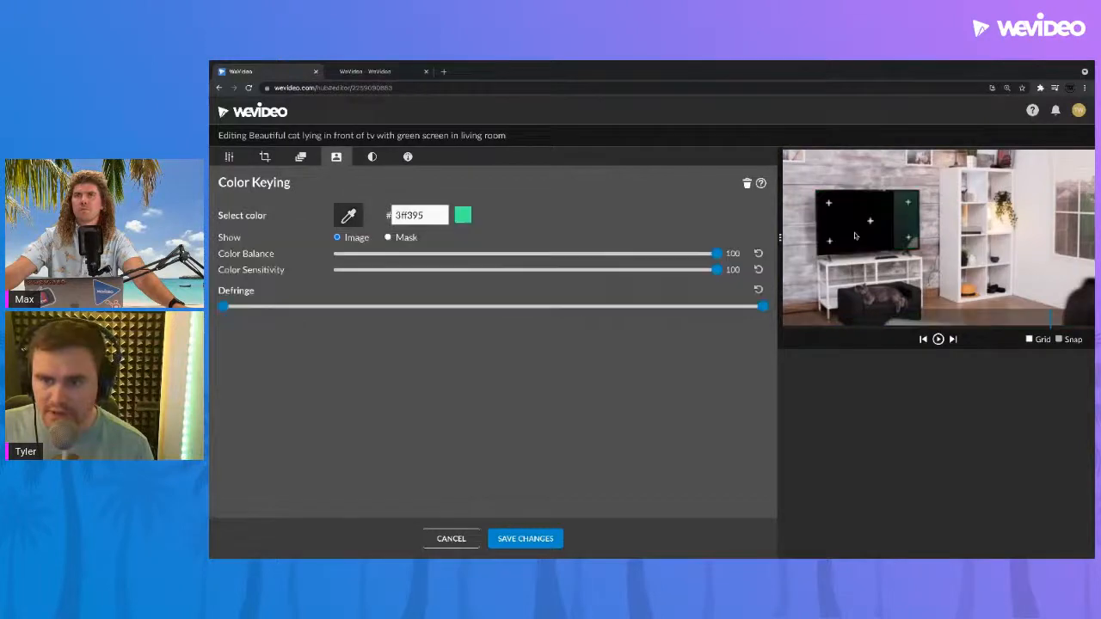
{"action": "left_click", "coordinate": [521, 539]}
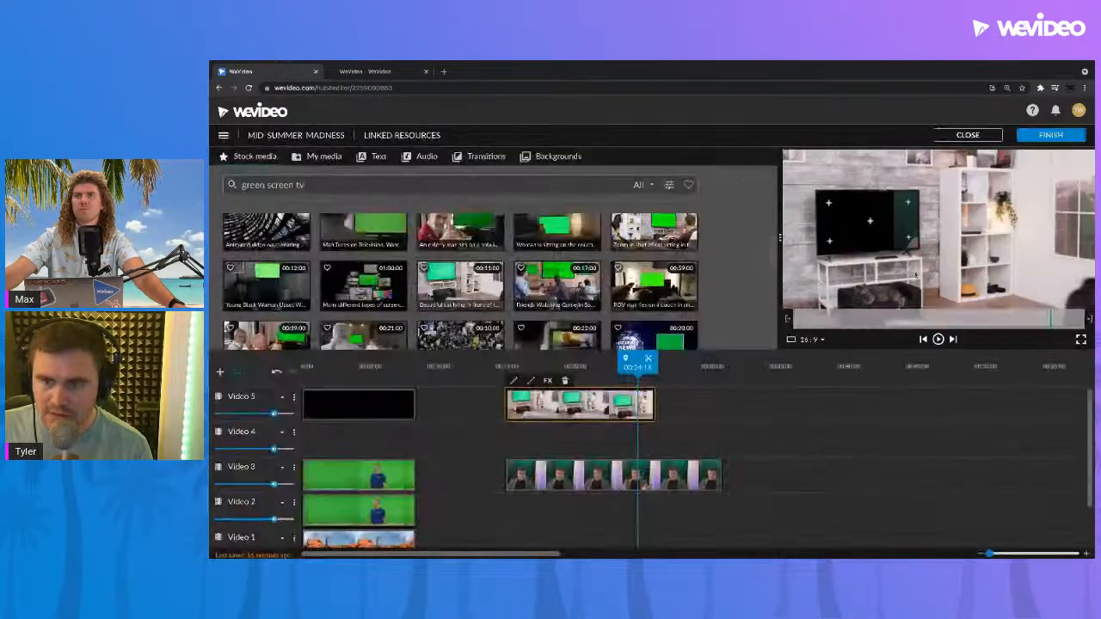
Position the webcam clip at about x 39, y -26 so the face fills the TV in the cat clip, and save.
{"action": "left_click_drag", "start_coordinate": [637, 362], "coordinate": [603, 361]}
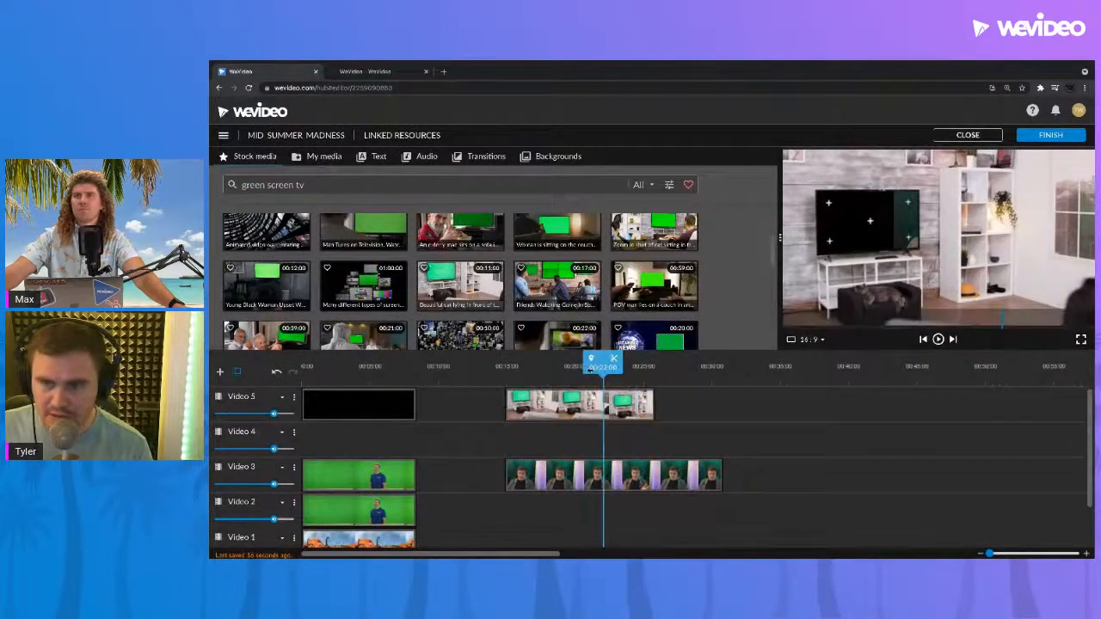
{"action": "double_click", "coordinate": [593, 476]}
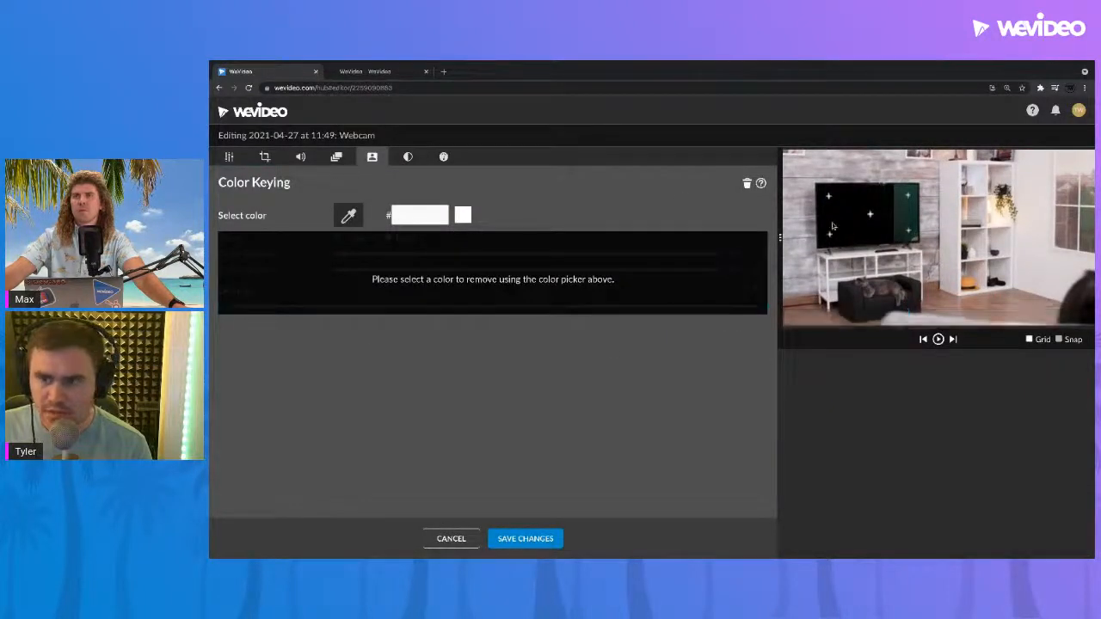
{"action": "left_click", "coordinate": [229, 158]}
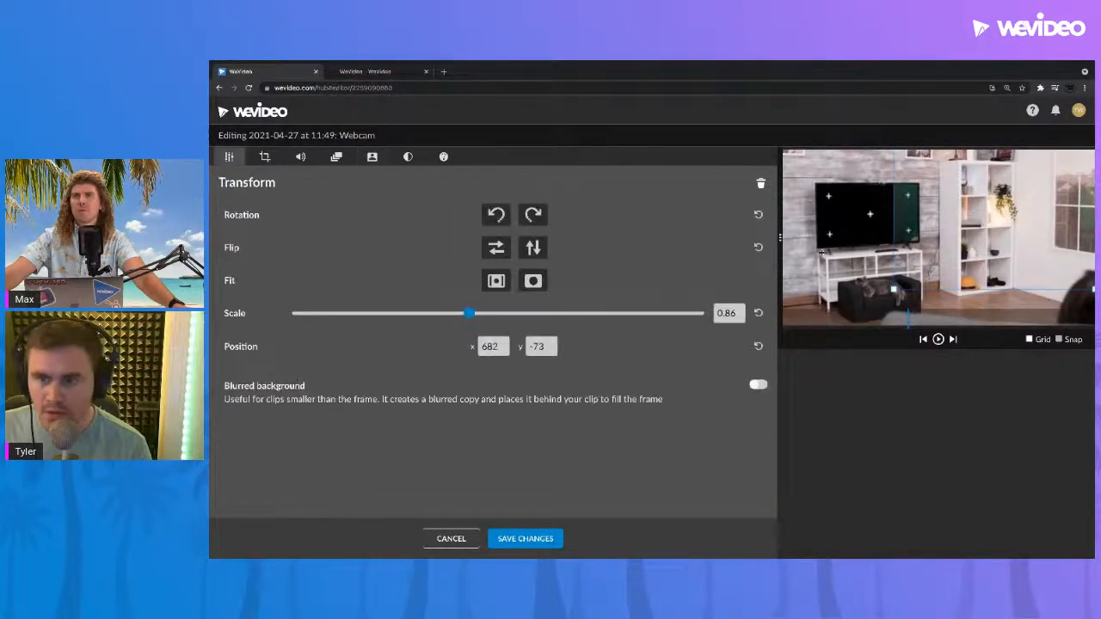
{"action": "left_click_drag", "start_coordinate": [930, 235], "coordinate": [827, 245]}
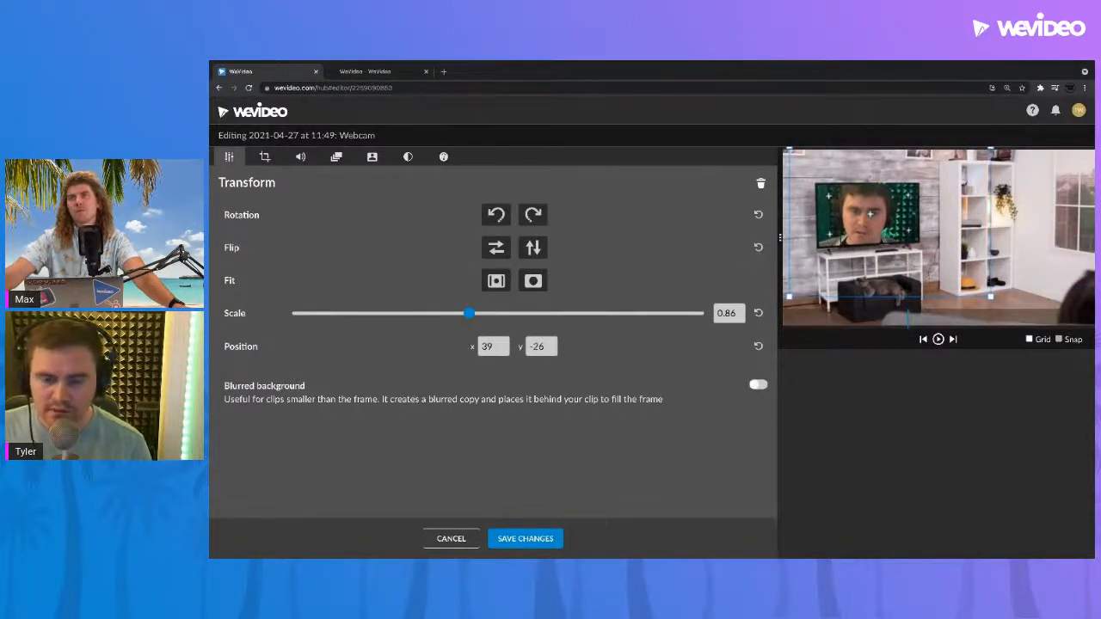
{"action": "left_click", "coordinate": [525, 539]}
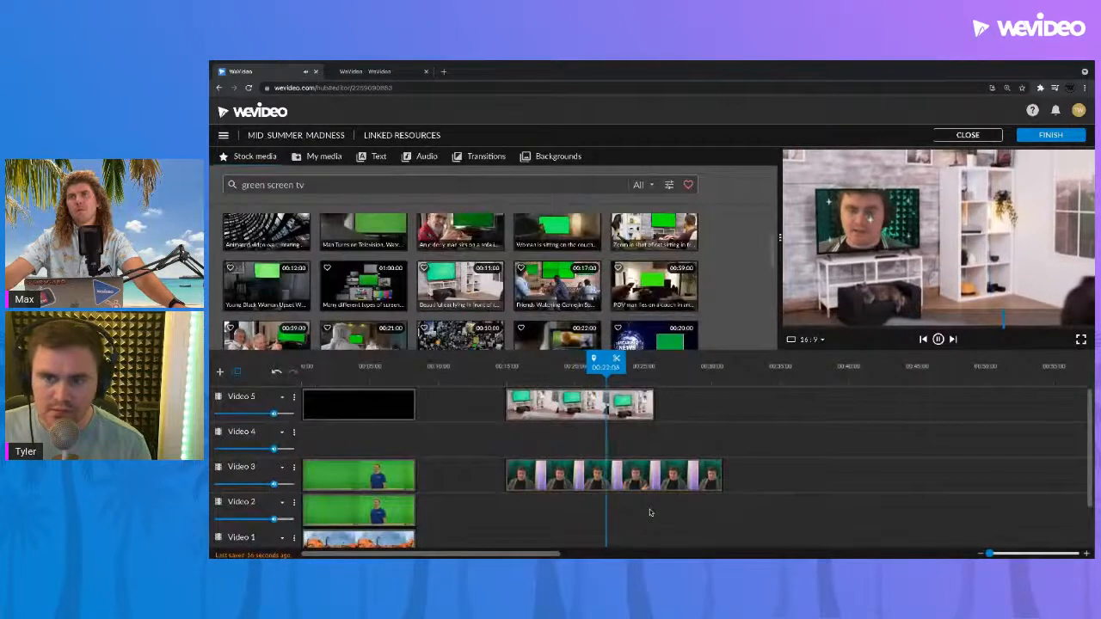
Review the webcam video inside the cat clip's TV from near the start of the clip.
{"action": "left_click", "coordinate": [643, 478]}
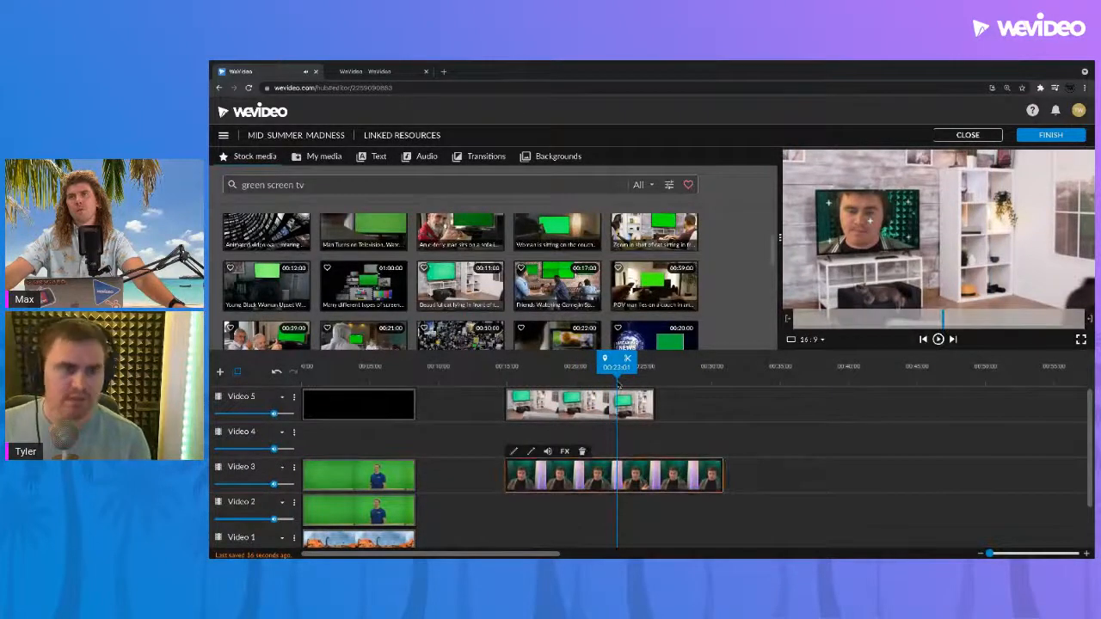
{"action": "left_click_drag", "start_coordinate": [565, 367], "coordinate": [526, 368]}
{"action": "key", "text": "space"}
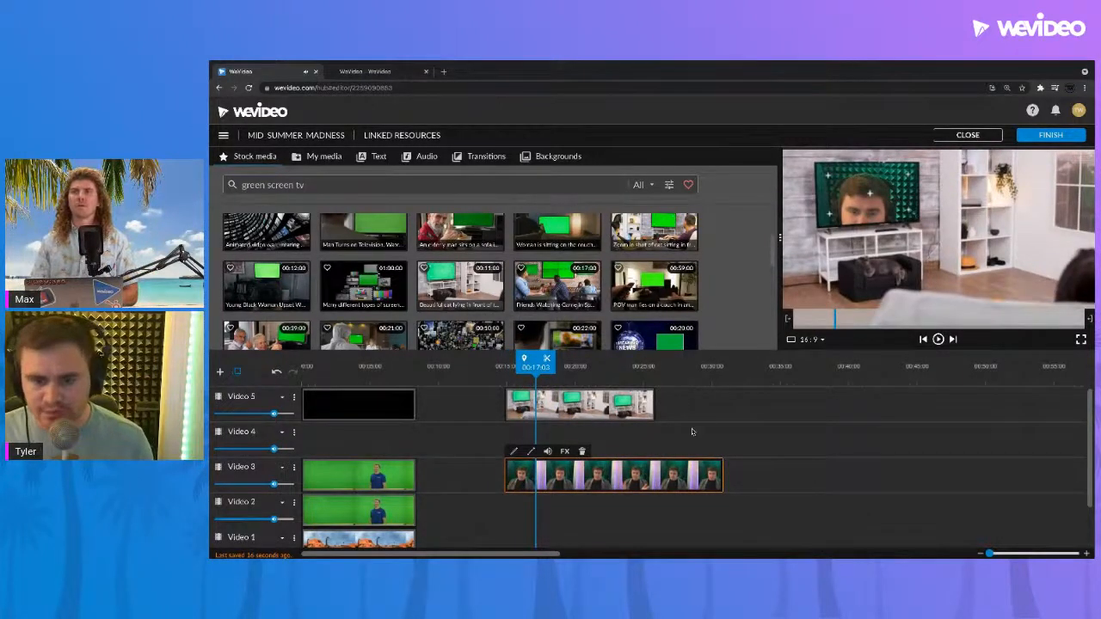
Delete the webcam clip on Video 3 and the cat clip on Video 5.
{"action": "key", "text": "Delete"}
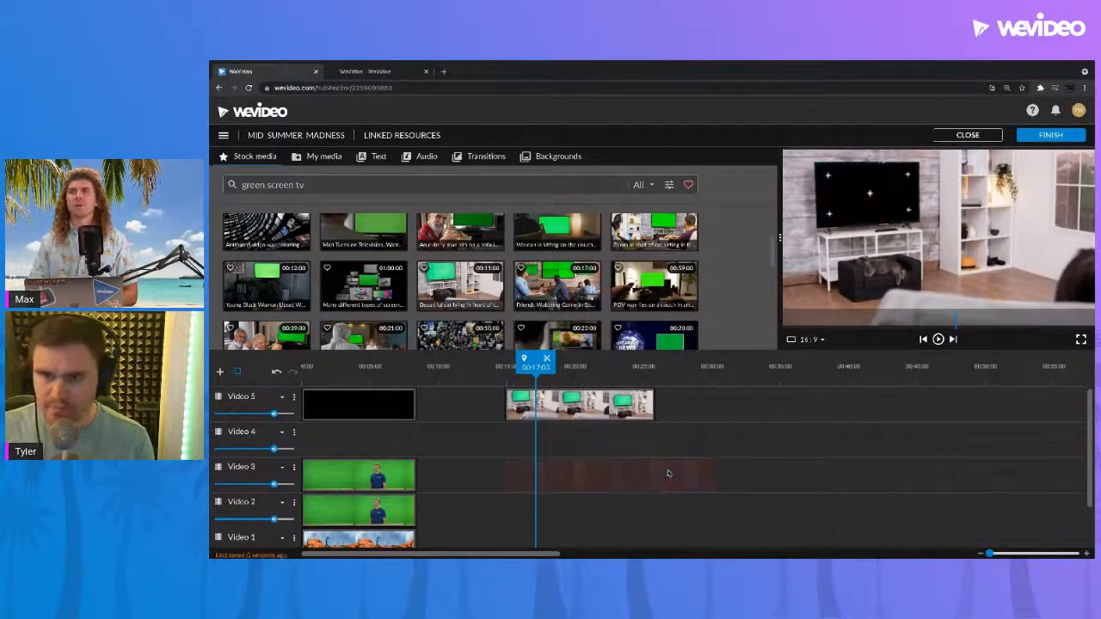
{"action": "left_click", "coordinate": [624, 404]}
{"action": "key", "text": "Delete"}
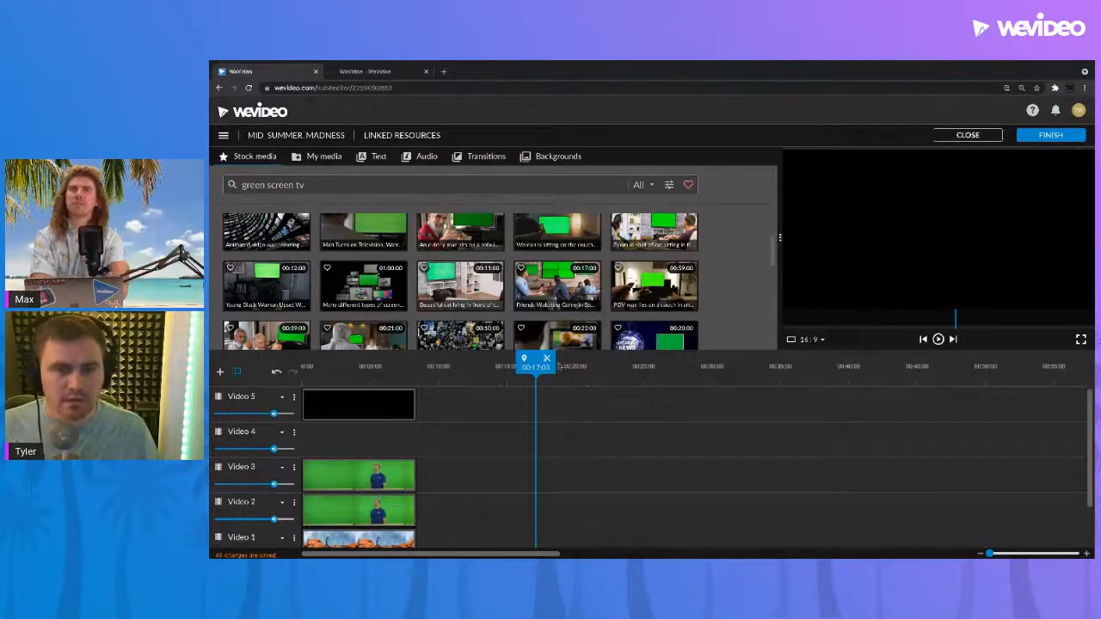
Place the elderly man TV stock clip on Video 4 at 00:12:00 and the webcam clip above it on Video 5.
{"action": "scroll", "coordinate": [693, 244], "scroll_direction": "up", "scroll_amount": 2}
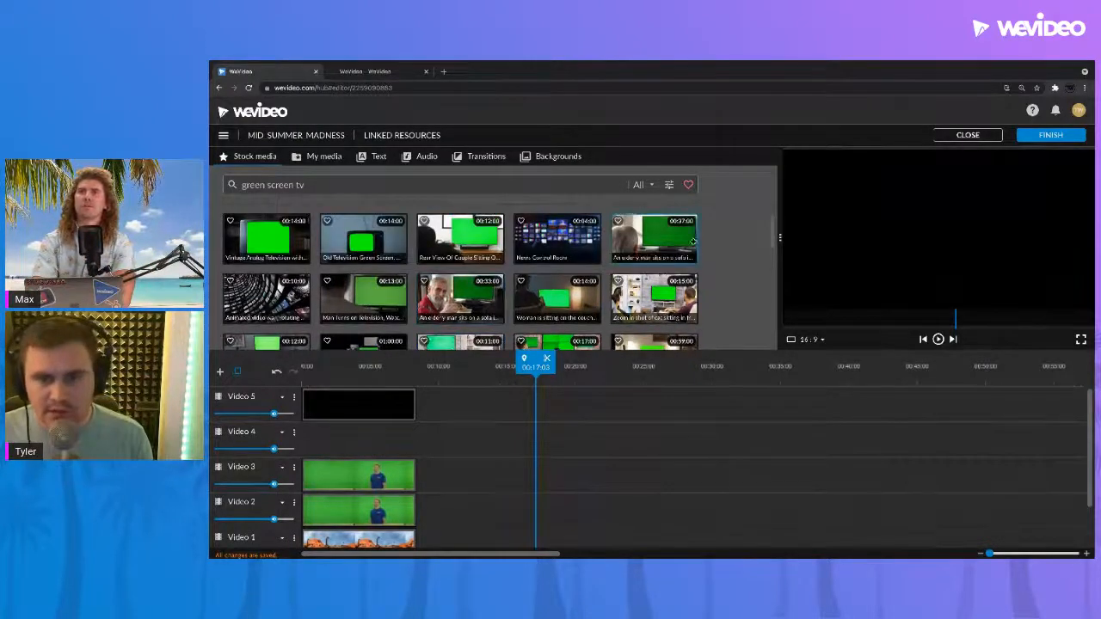
{"action": "left_click_drag", "start_coordinate": [693, 243], "coordinate": [578, 427]}
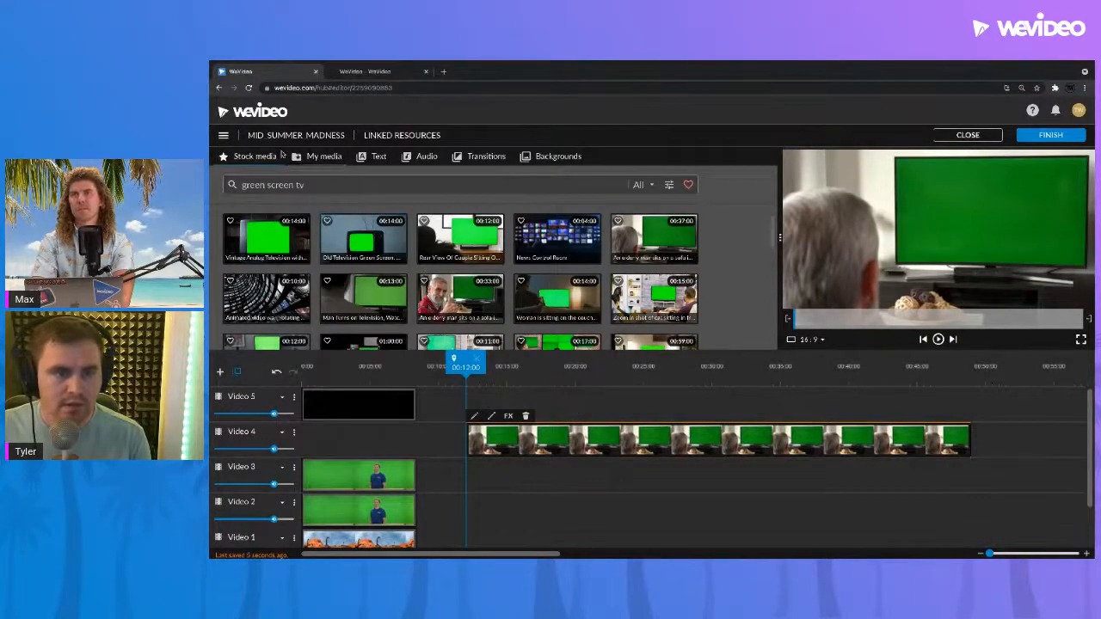
{"action": "left_click", "coordinate": [311, 158]}
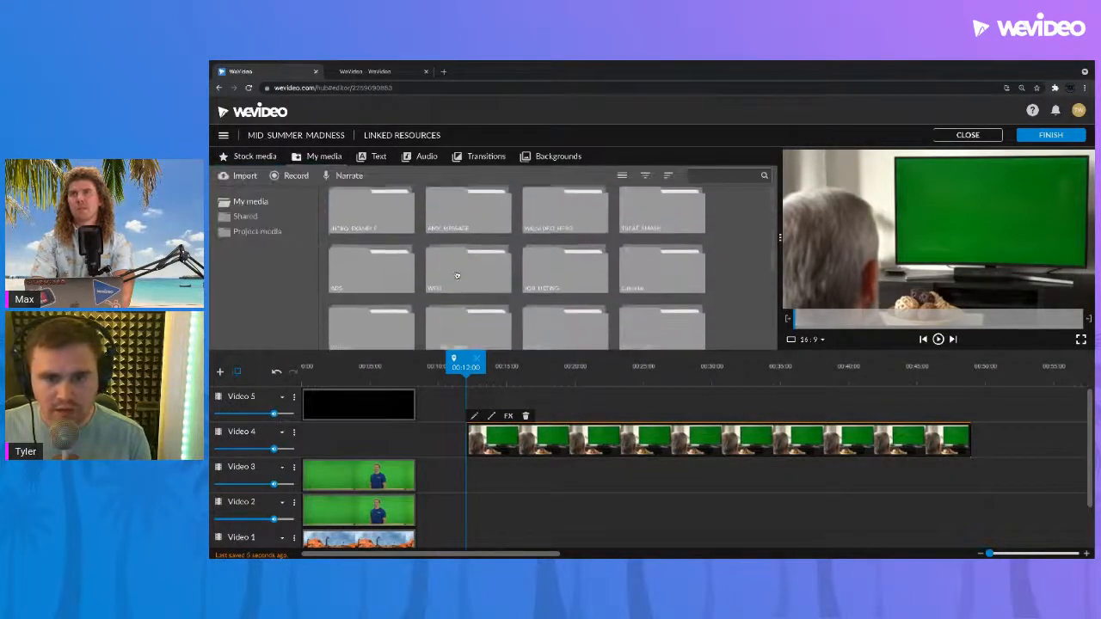
{"action": "left_click", "coordinate": [663, 313]}
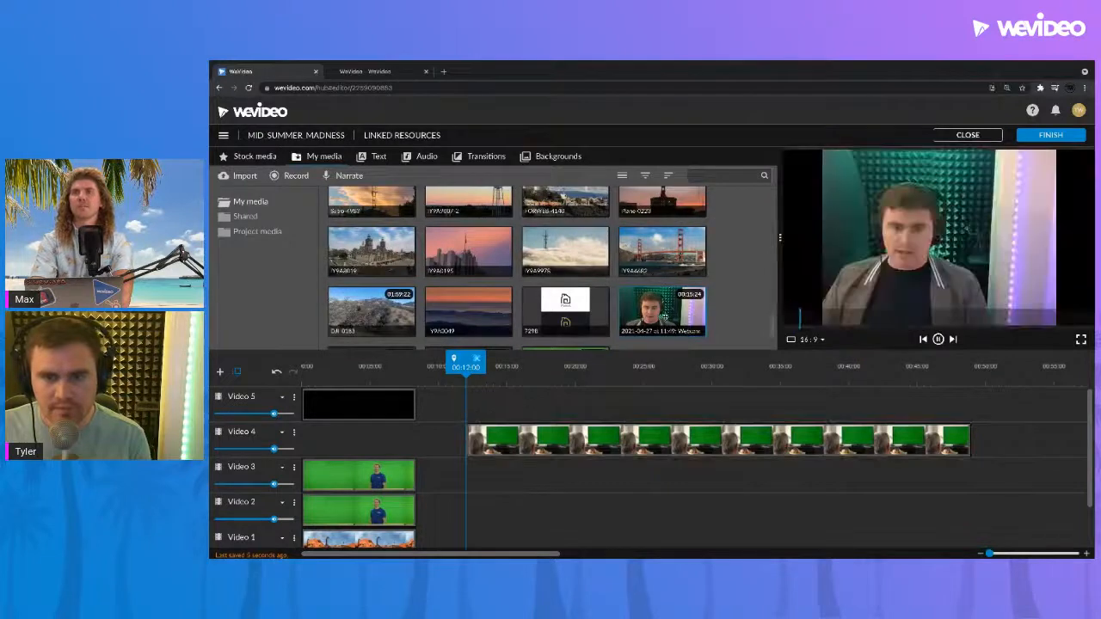
{"action": "left_click_drag", "start_coordinate": [662, 313], "coordinate": [483, 404]}
Scale the webcam clip to 0.86 and position it at about x 688, y -69 over the TV screen.
{"action": "double_click", "coordinate": [511, 404]}
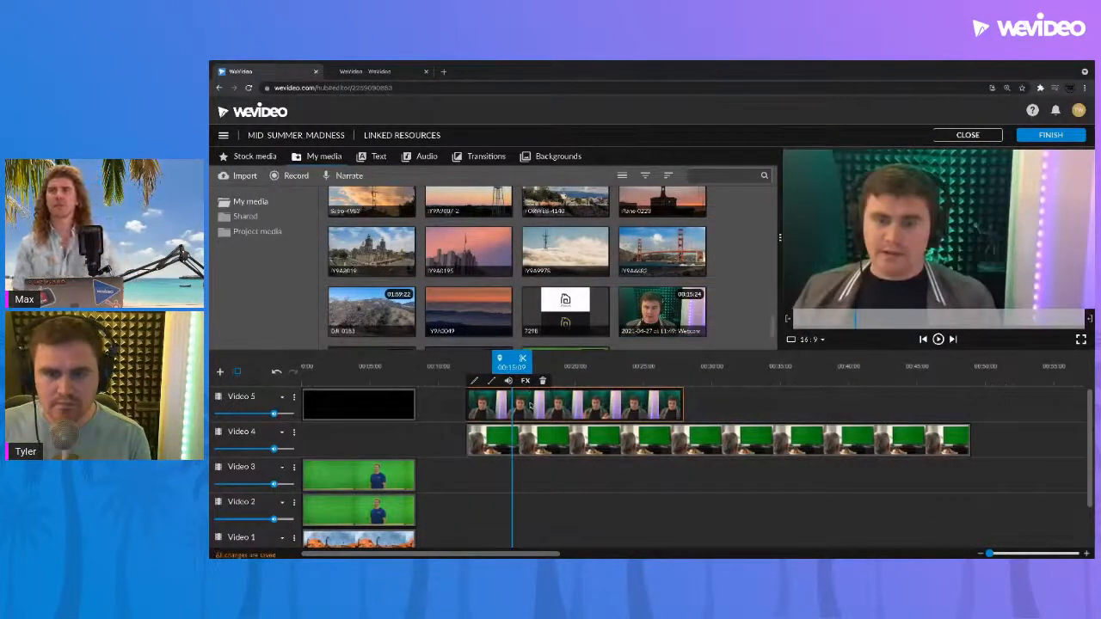
{"action": "left_click_drag", "start_coordinate": [514, 314], "coordinate": [446, 317]}
{"action": "left_click_drag", "start_coordinate": [960, 286], "coordinate": [1013, 246]}
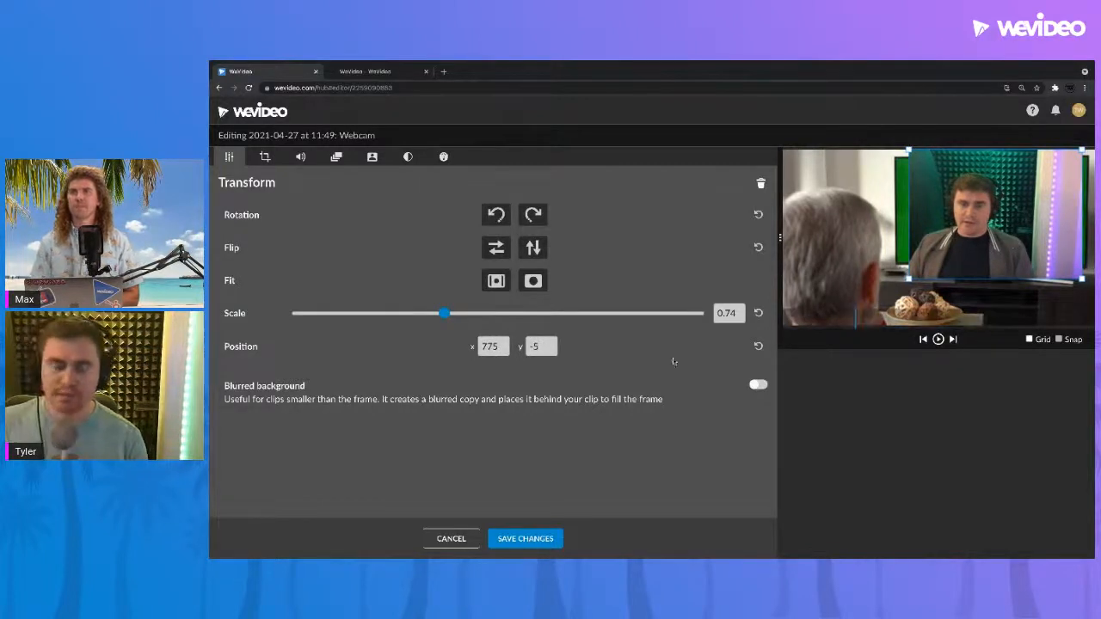
{"action": "left_click_drag", "start_coordinate": [448, 315], "coordinate": [474, 316]}
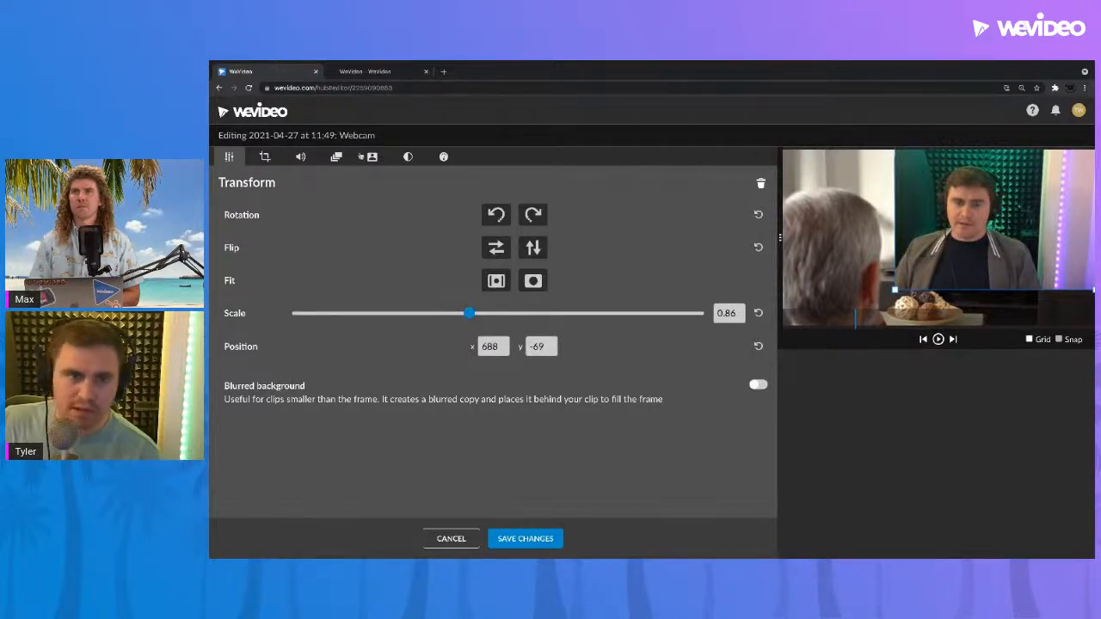
Crop the webcam clip by 55 on its right side, 61 at the bottom and 111 at the top, and save.
{"action": "left_click", "coordinate": [266, 157]}
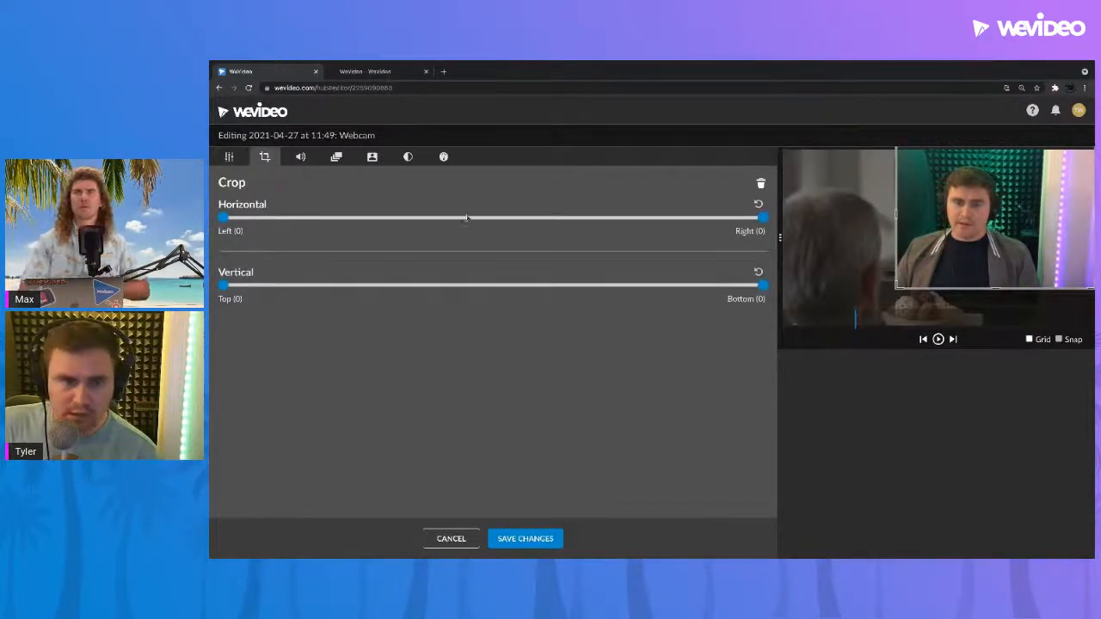
{"action": "left_click_drag", "start_coordinate": [763, 218], "coordinate": [733, 219]}
{"action": "left_click_drag", "start_coordinate": [758, 286], "coordinate": [719, 285]}
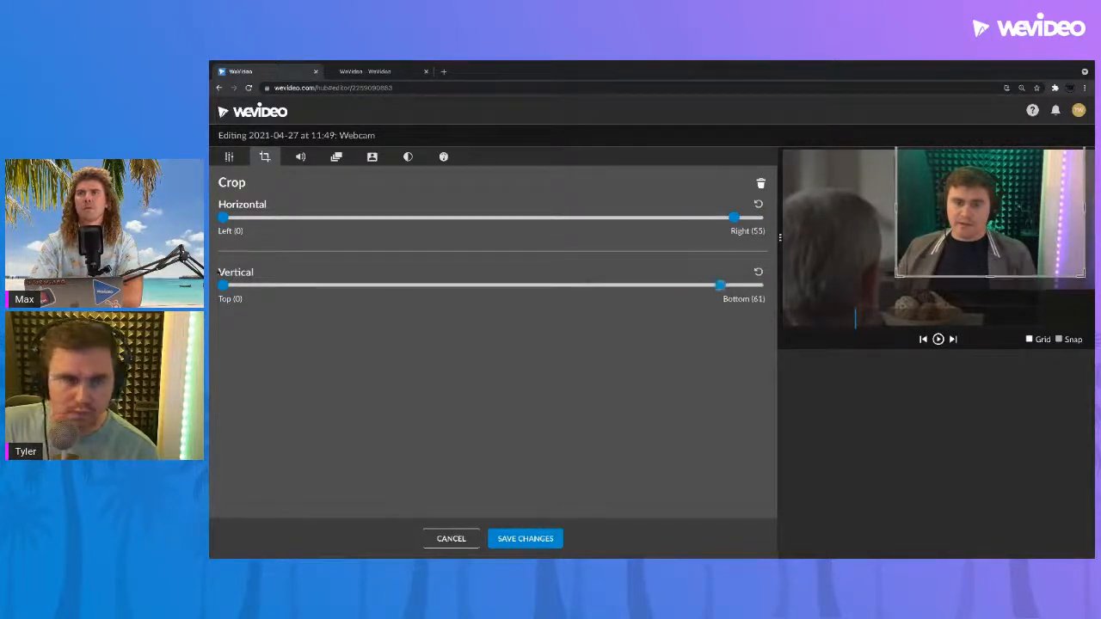
{"action": "left_click_drag", "start_coordinate": [233, 292], "coordinate": [307, 291]}
{"action": "left_click", "coordinate": [526, 540]}
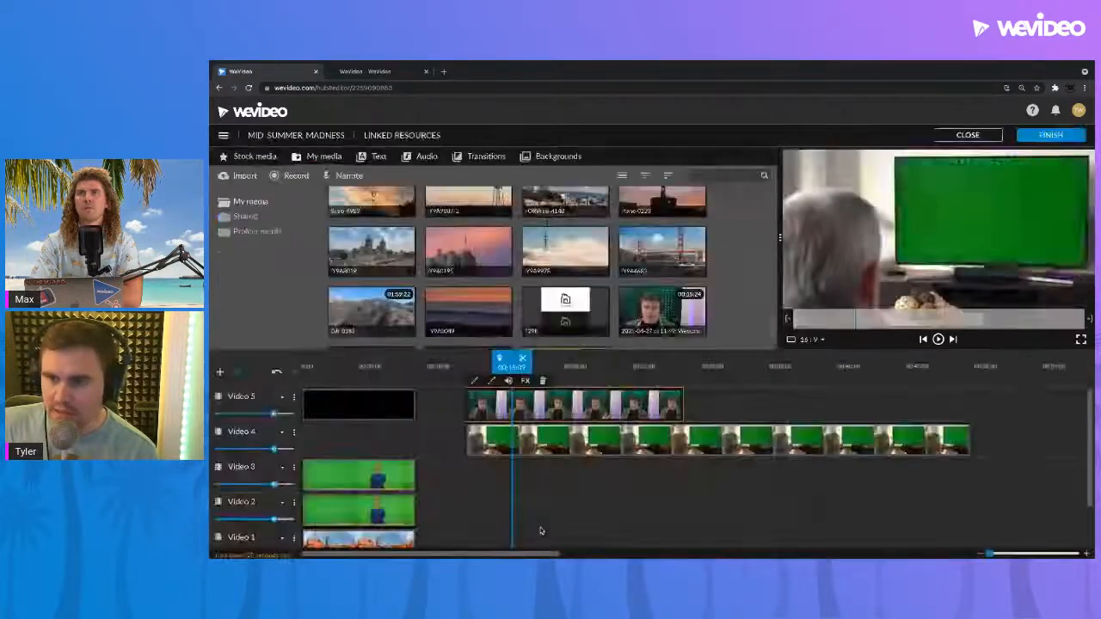
Shift the webcam clip's crop frame slightly to left 6, right 49, top 90 and bottom 82, and save.
{"action": "double_click", "coordinate": [535, 412]}
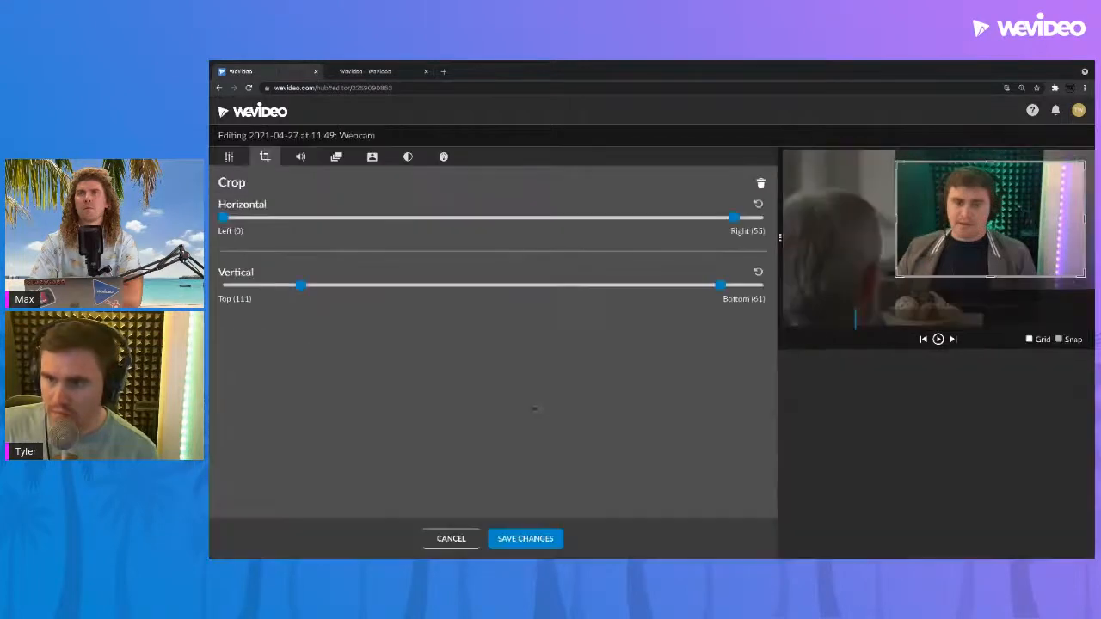
{"action": "left_click_drag", "start_coordinate": [995, 254], "coordinate": [998, 249]}
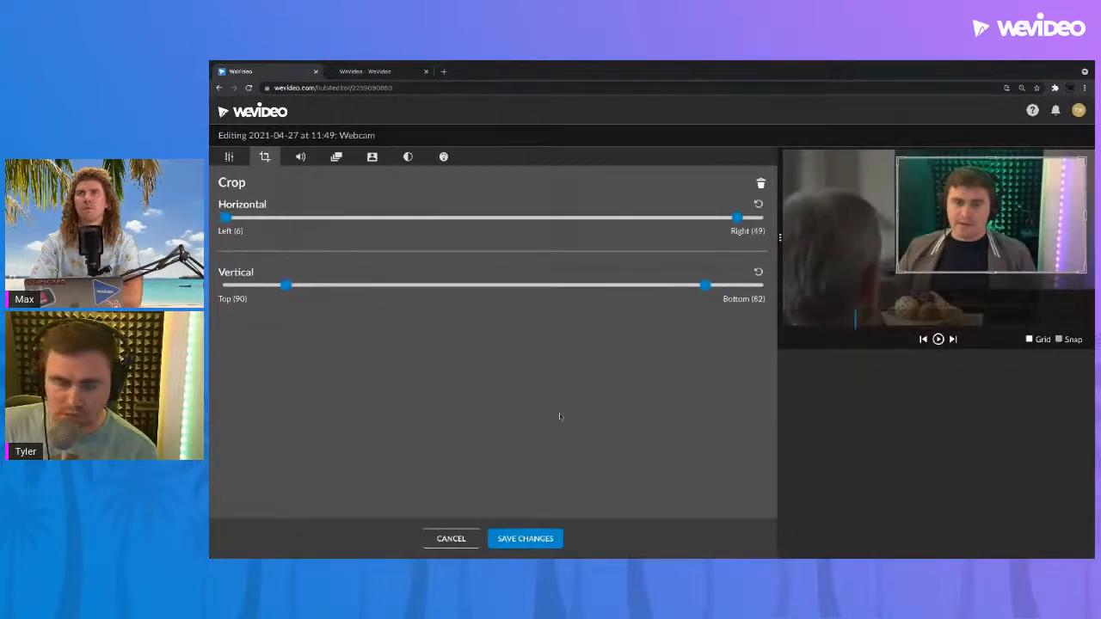
{"action": "left_click", "coordinate": [511, 538]}
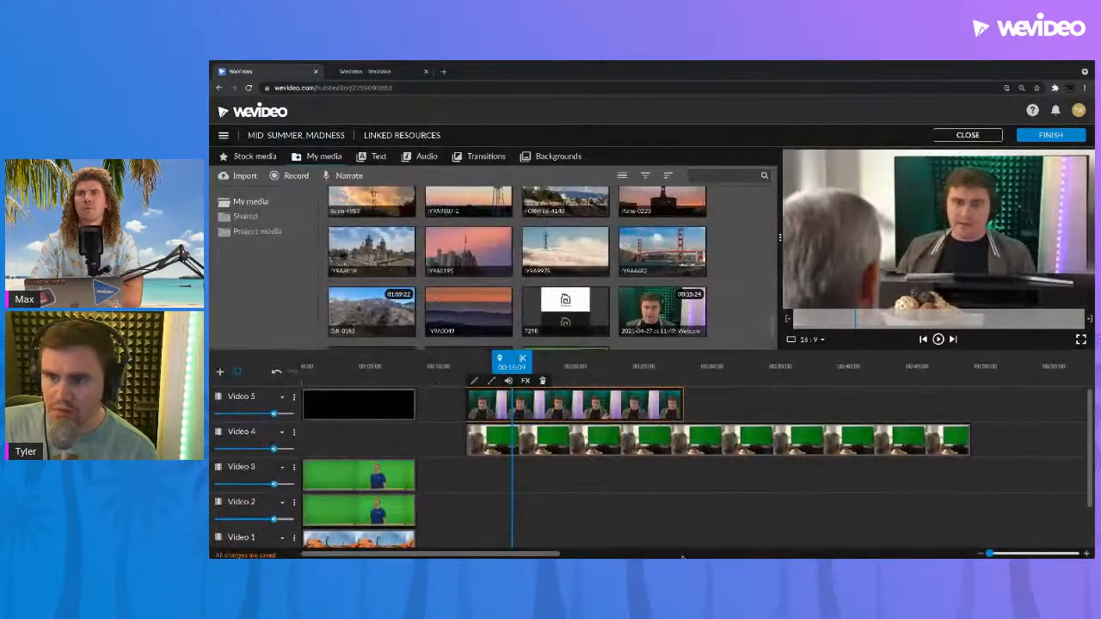
Crop slightly more from the webcam clip's top, bottom and left edges to match the TV screen, and save.
{"action": "double_click", "coordinate": [530, 406]}
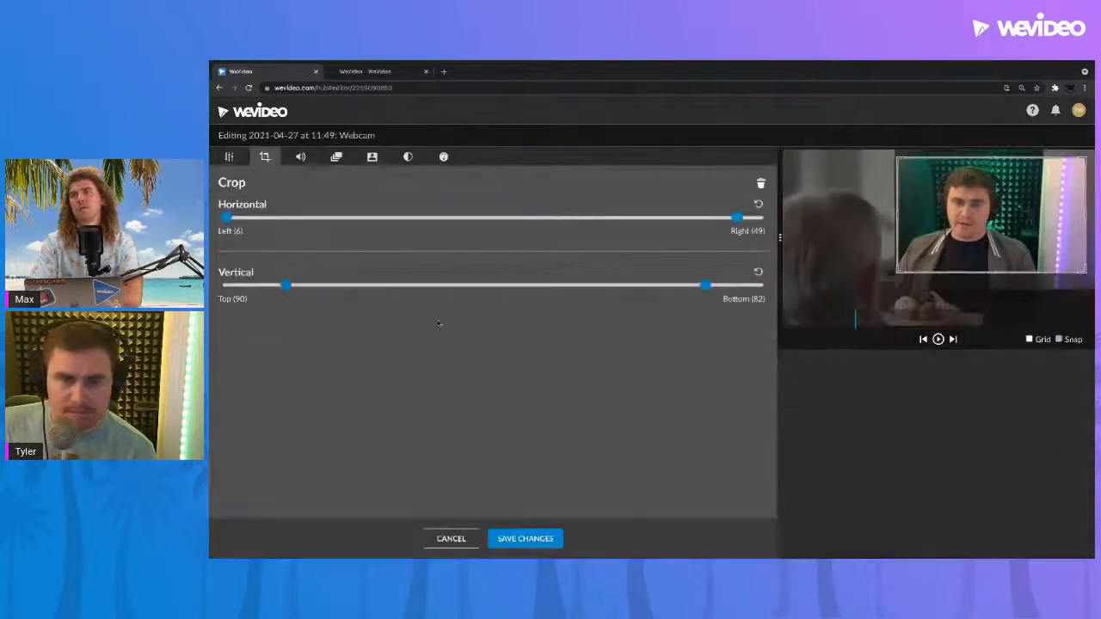
{"action": "left_click_drag", "start_coordinate": [287, 285], "coordinate": [292, 287]}
{"action": "left_click_drag", "start_coordinate": [707, 285], "coordinate": [696, 285]}
{"action": "left_click_drag", "start_coordinate": [226, 217], "coordinate": [229, 218]}
{"action": "left_click", "coordinate": [525, 538]}
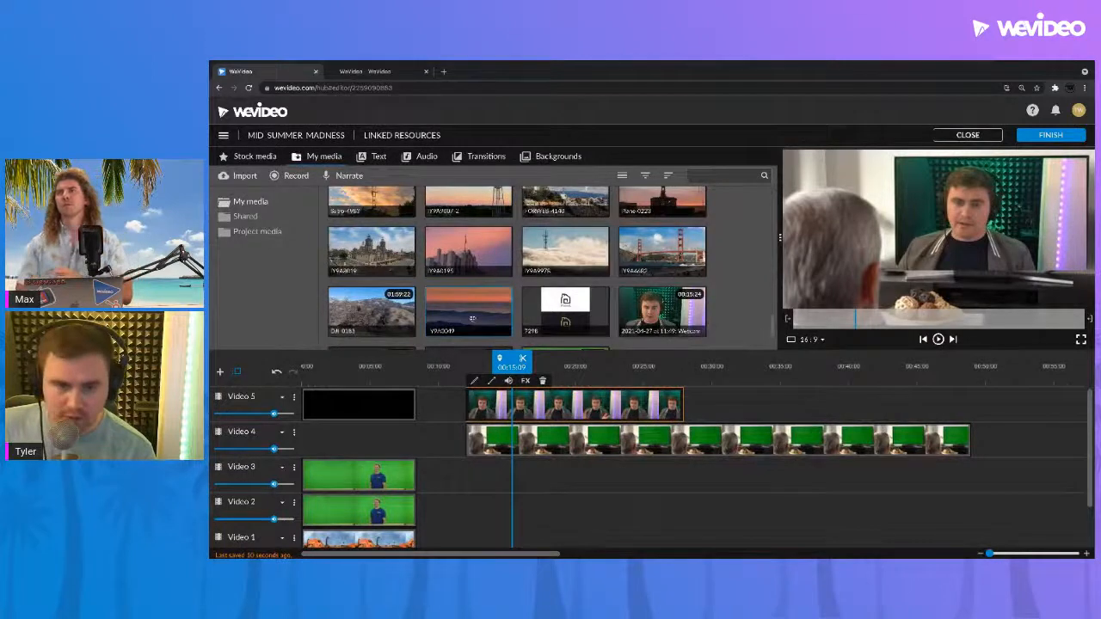
Trim the webcam clip's bottom crop further in two small adjustments to meet the TV's lower bezel, saving each one.
{"action": "double_click", "coordinate": [594, 415]}
{"action": "left_click_drag", "start_coordinate": [695, 285], "coordinate": [686, 285]}
{"action": "left_click", "coordinate": [544, 539]}
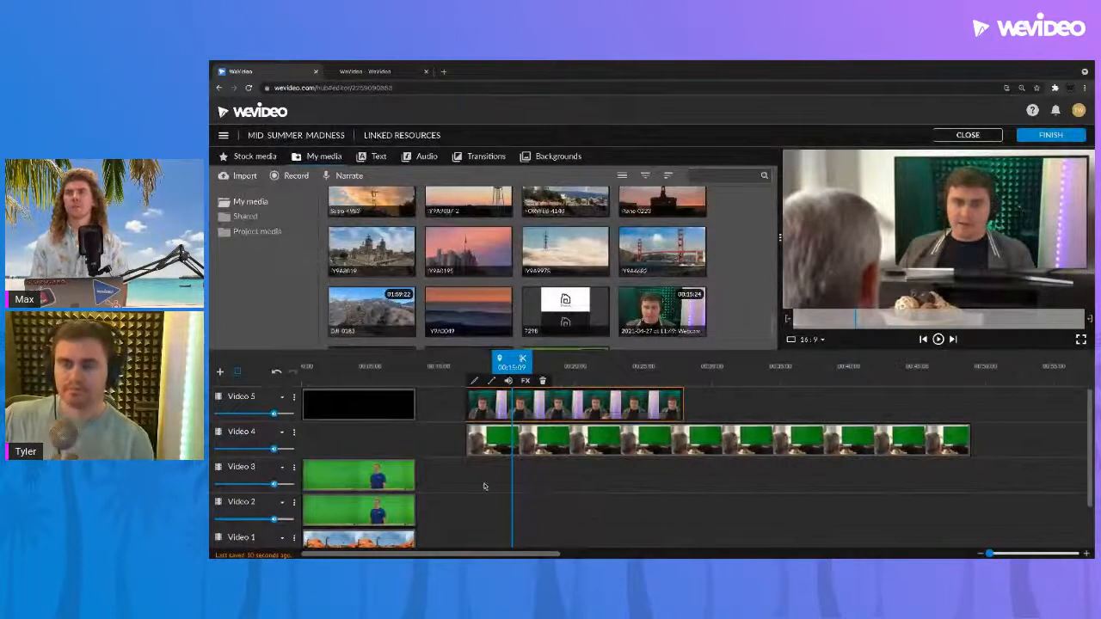
{"action": "left_click_drag", "start_coordinate": [510, 367], "coordinate": [481, 367]}
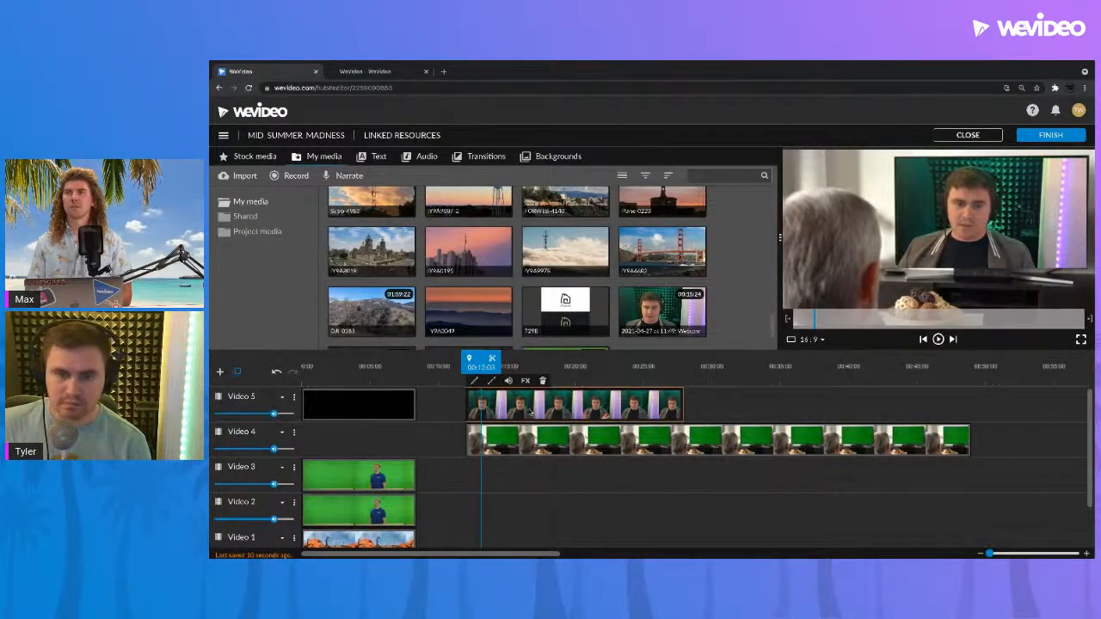
{"action": "double_click", "coordinate": [531, 409]}
{"action": "left_click_drag", "start_coordinate": [685, 285], "coordinate": [678, 284]}
{"action": "left_click", "coordinate": [527, 541]}
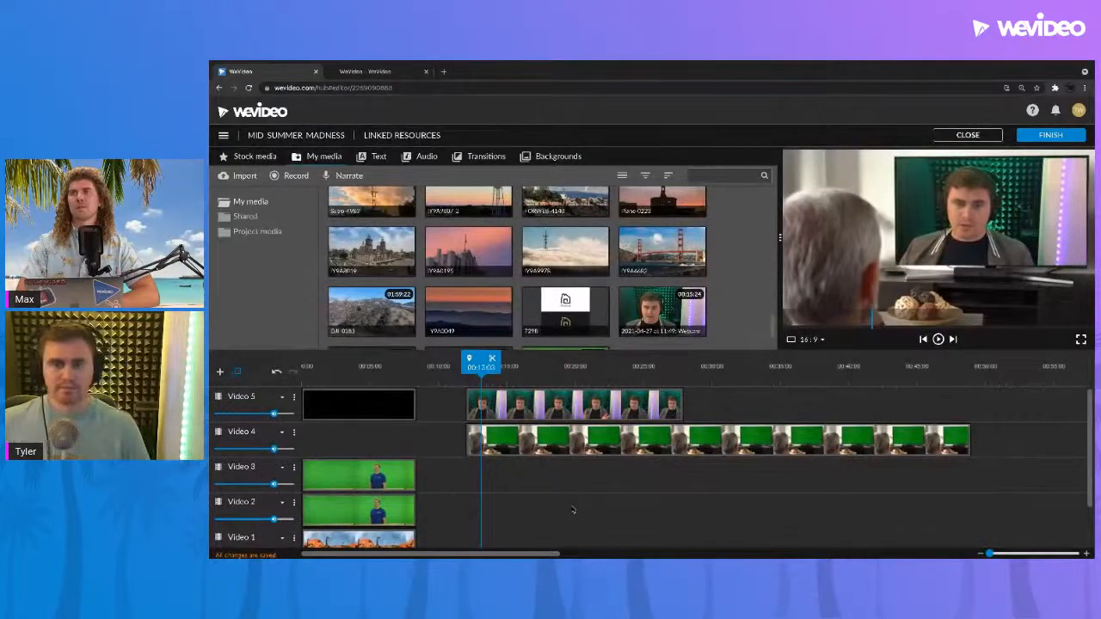
Play and scrub the timeline to check the cropped webcam video against the elderly man's TV.
{"action": "key", "text": "space"}
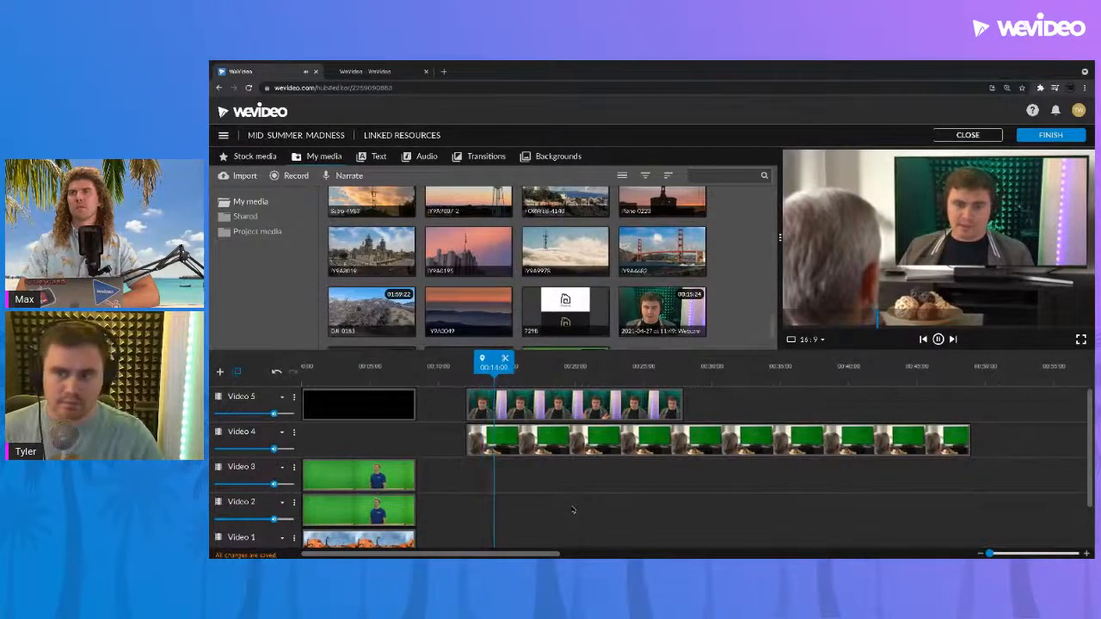
{"action": "key", "text": "space"}
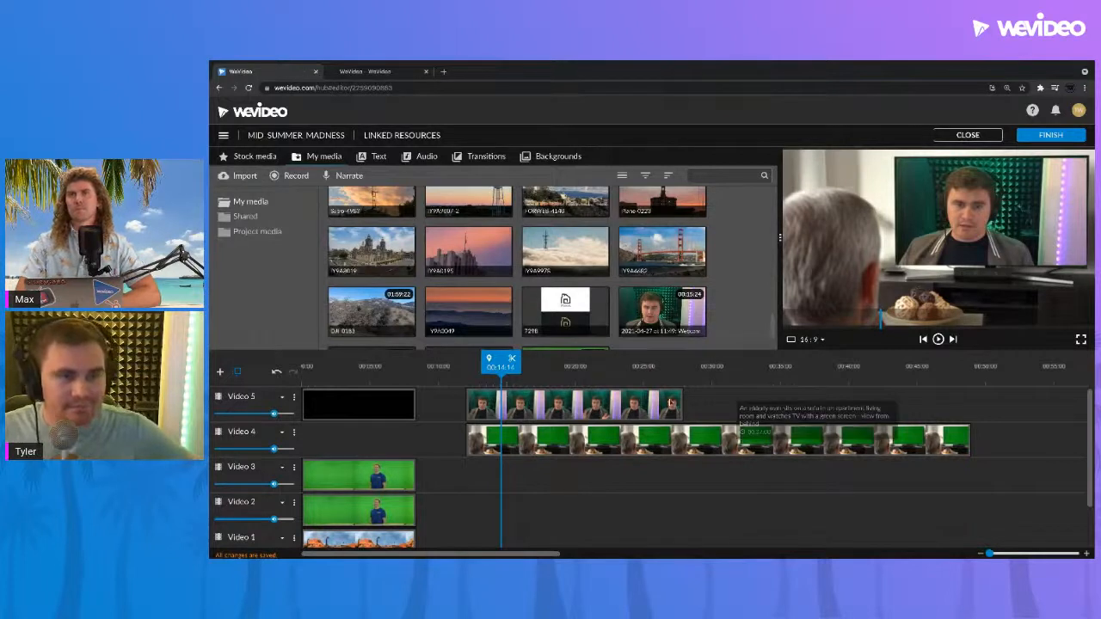
{"action": "left_click_drag", "start_coordinate": [597, 370], "coordinate": [503, 368]}
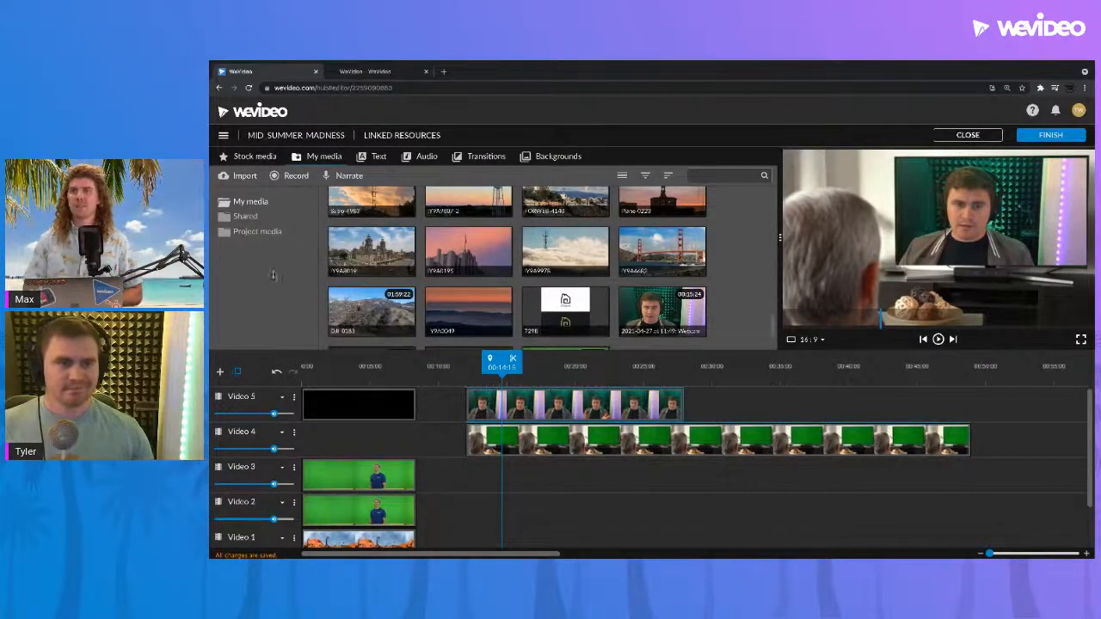
Leave the project for the dashboard, then look through the personal templates and the full template library.
{"action": "left_click", "coordinate": [266, 114]}
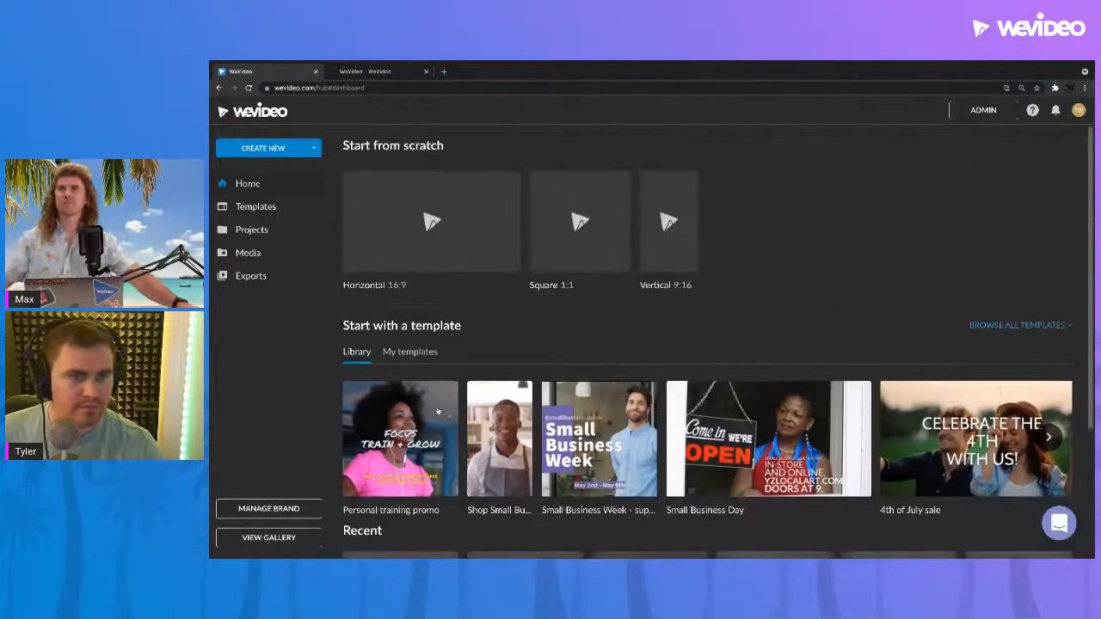
{"action": "scroll", "coordinate": [438, 413], "scroll_direction": "down", "scroll_amount": 3}
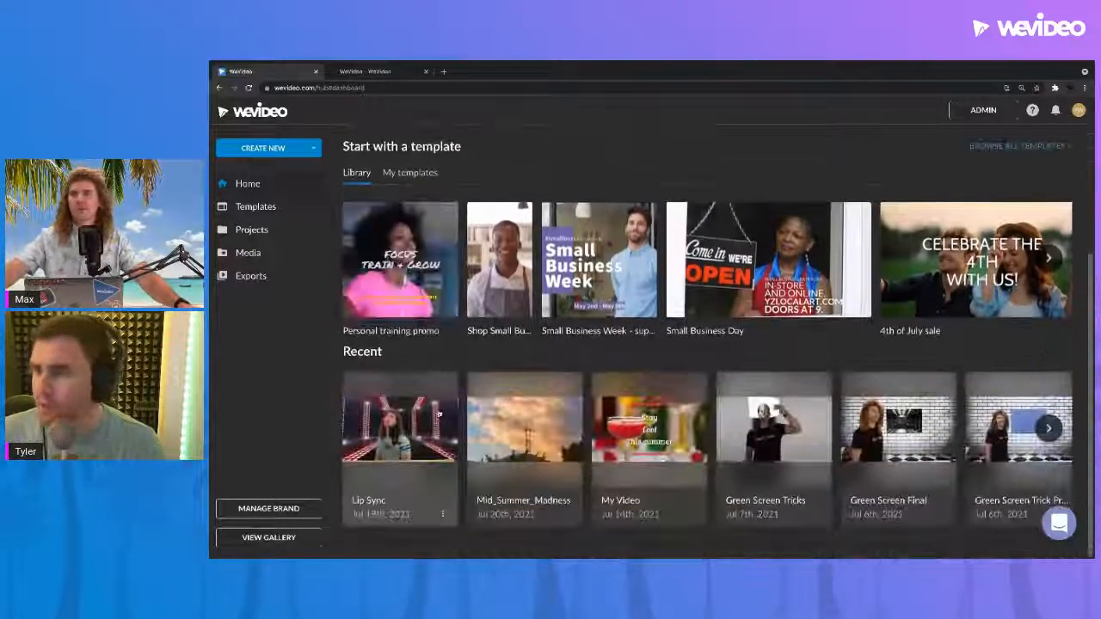
{"action": "mouse_move", "coordinate": [405, 304]}
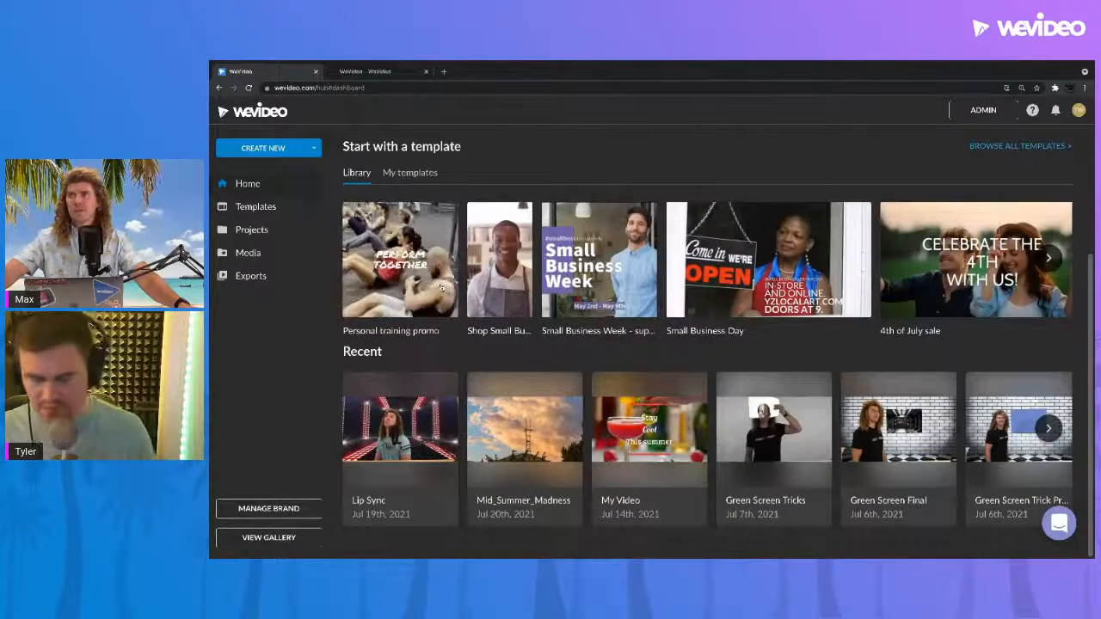
{"action": "left_click", "coordinate": [398, 174]}
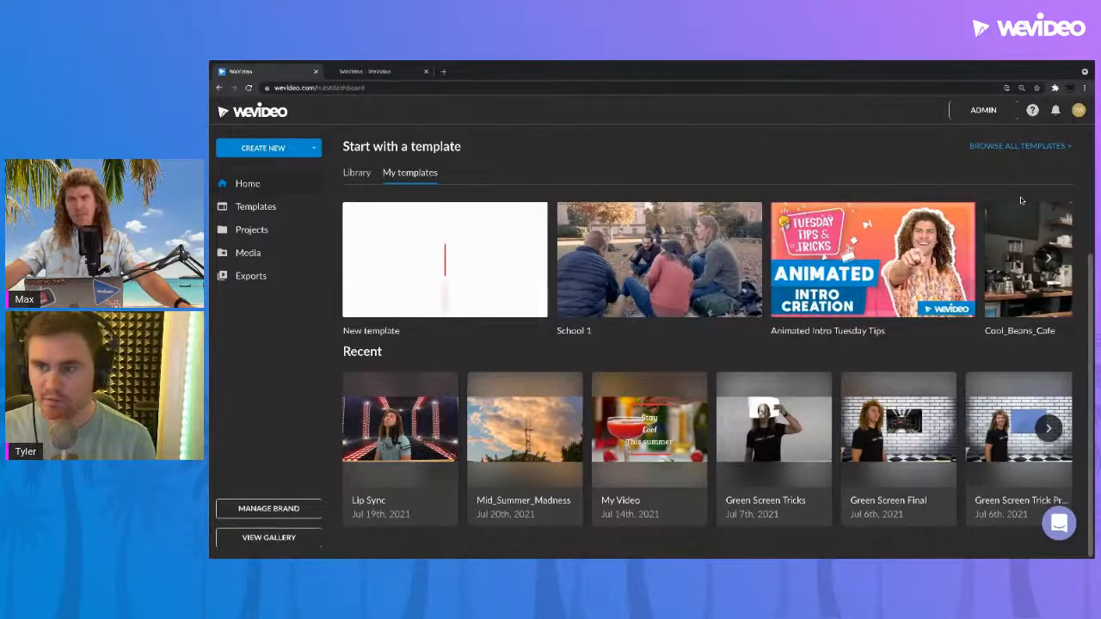
{"action": "left_click", "coordinate": [998, 147]}
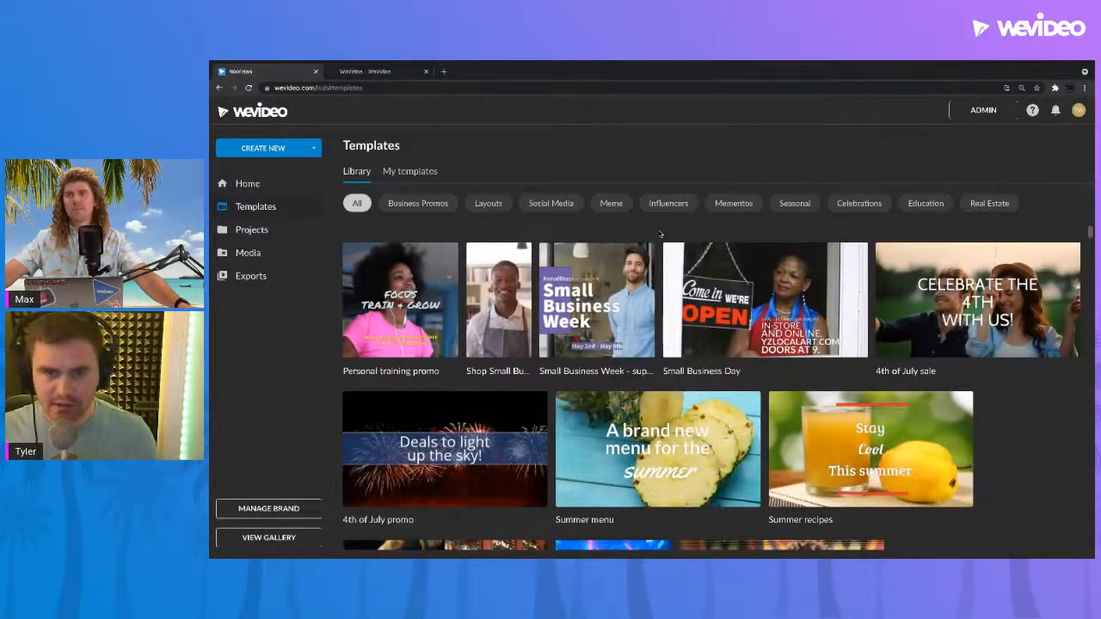
Filter the template library to the Seasonal category and look through its summer, holiday and school templates.
{"action": "left_click", "coordinate": [791, 206]}
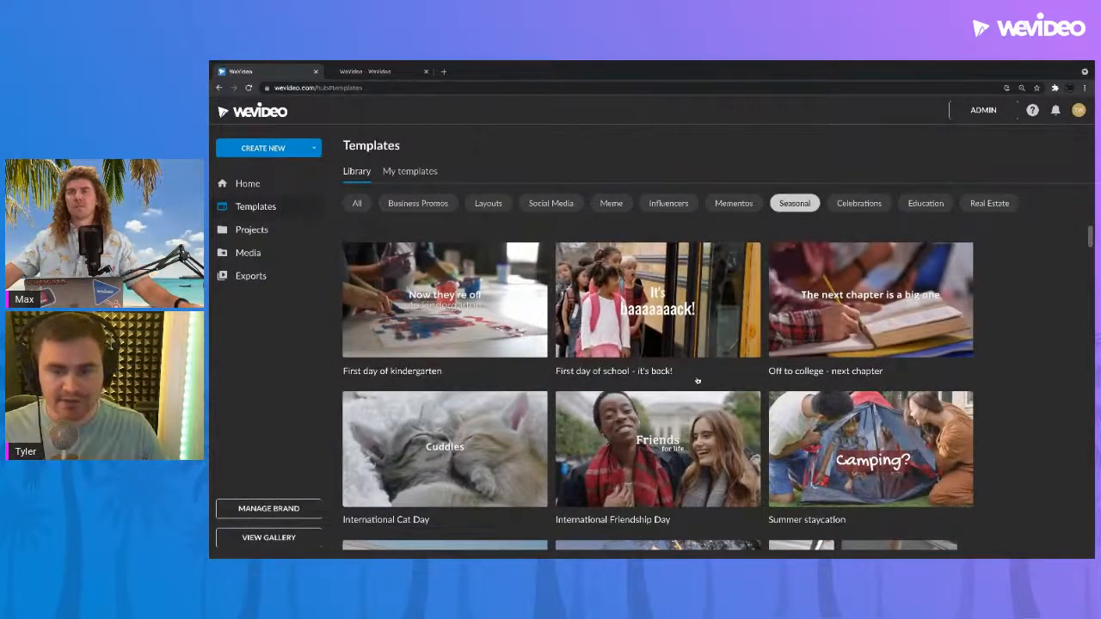
{"action": "scroll", "coordinate": [988, 327], "scroll_direction": "down", "scroll_amount": 3}
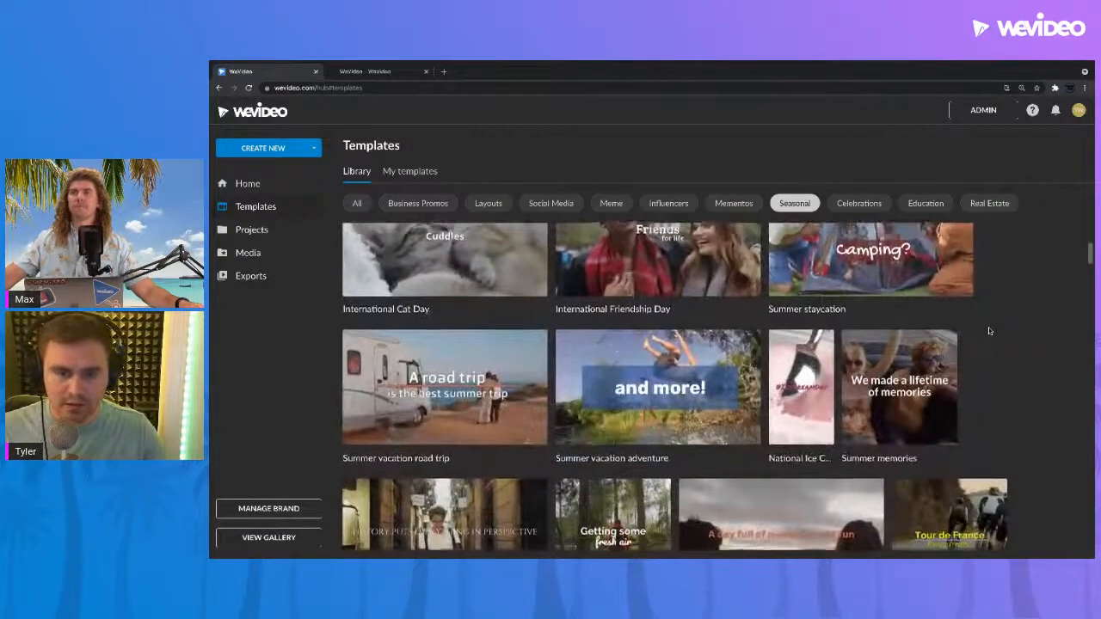
{"action": "scroll", "coordinate": [988, 331], "scroll_direction": "down", "scroll_amount": 3}
{"action": "scroll", "coordinate": [988, 331], "scroll_direction": "up", "scroll_amount": 6}
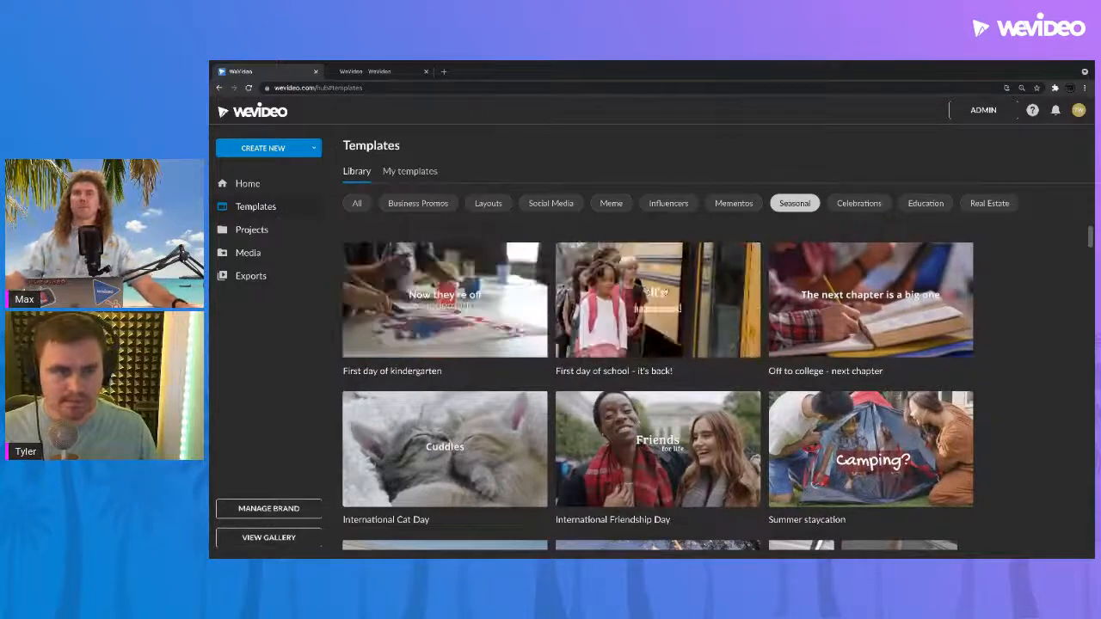
{"action": "scroll", "coordinate": [656, 308], "scroll_direction": "down", "scroll_amount": 3}
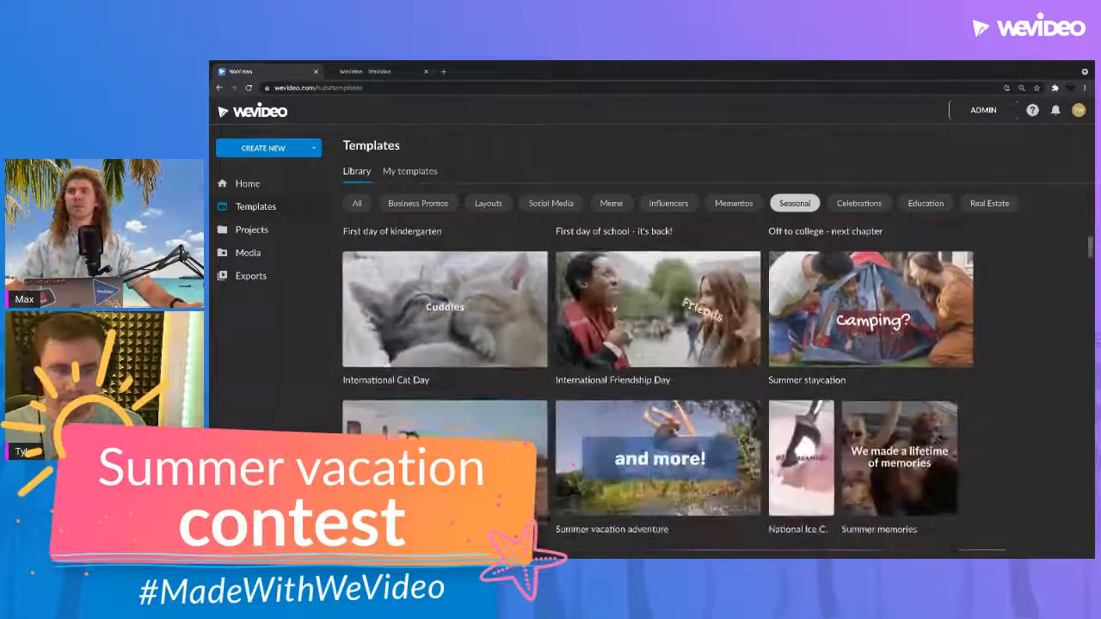
{"action": "scroll", "coordinate": [480, 318], "scroll_direction": "down", "scroll_amount": 3}
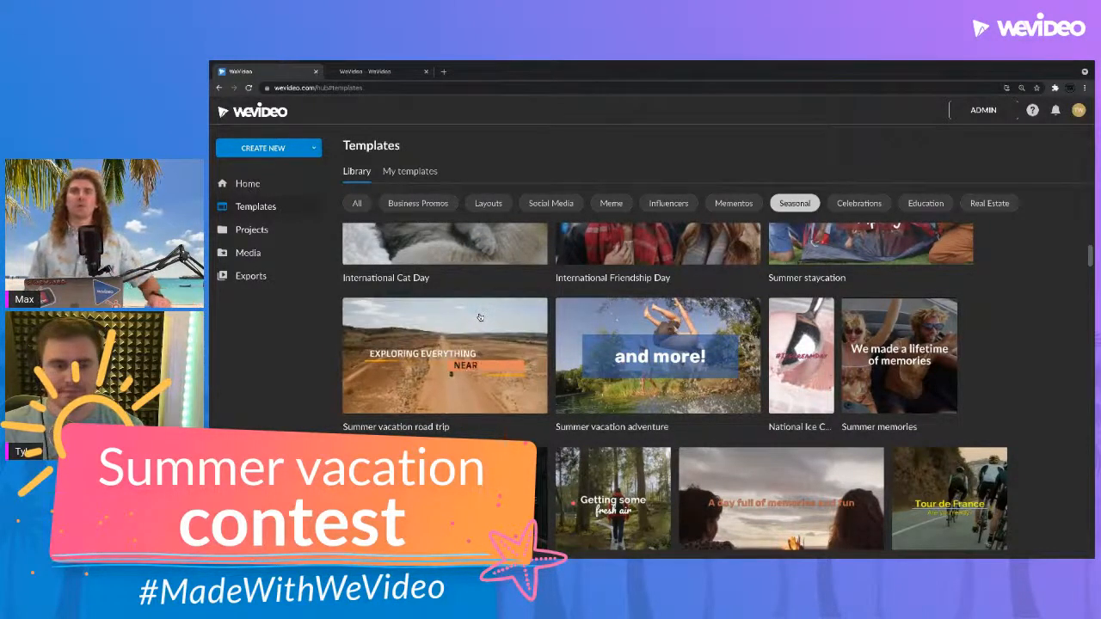
{"action": "scroll", "coordinate": [480, 317], "scroll_direction": "down", "scroll_amount": 2}
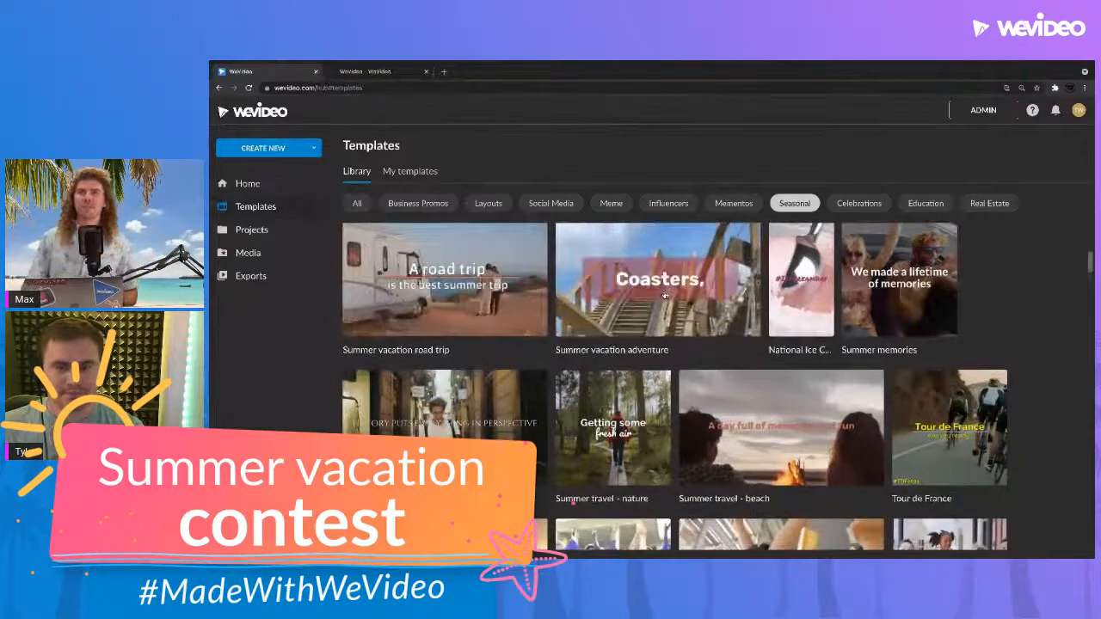
{"action": "scroll", "coordinate": [664, 295], "scroll_direction": "down", "scroll_amount": 1}
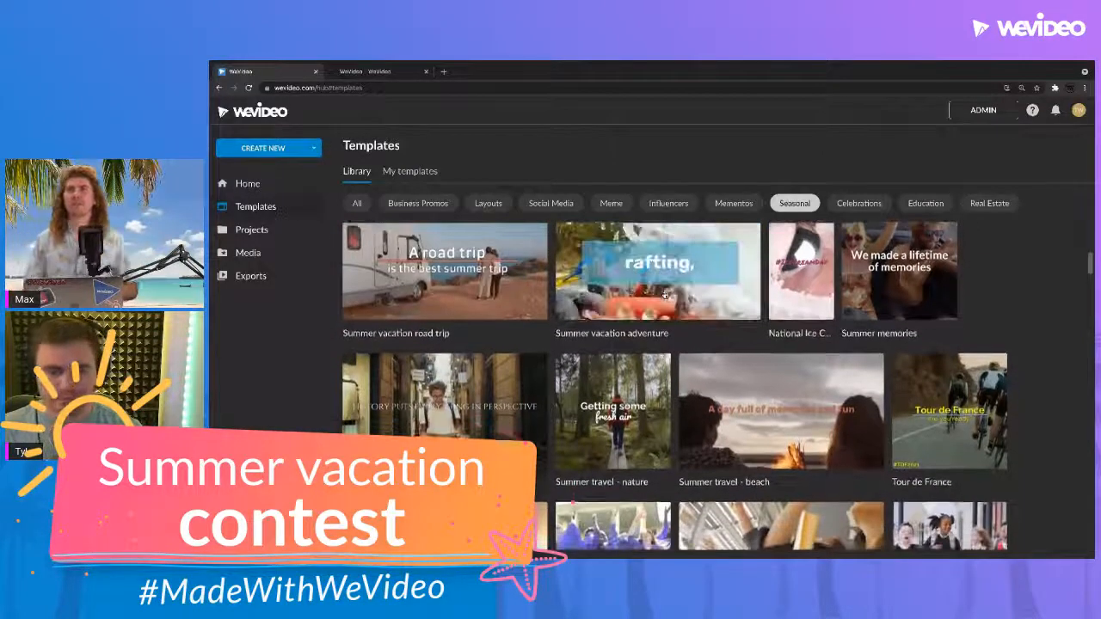
{"action": "scroll", "coordinate": [664, 296], "scroll_direction": "down", "scroll_amount": 1}
{"action": "scroll", "coordinate": [631, 400], "scroll_direction": "down", "scroll_amount": 3}
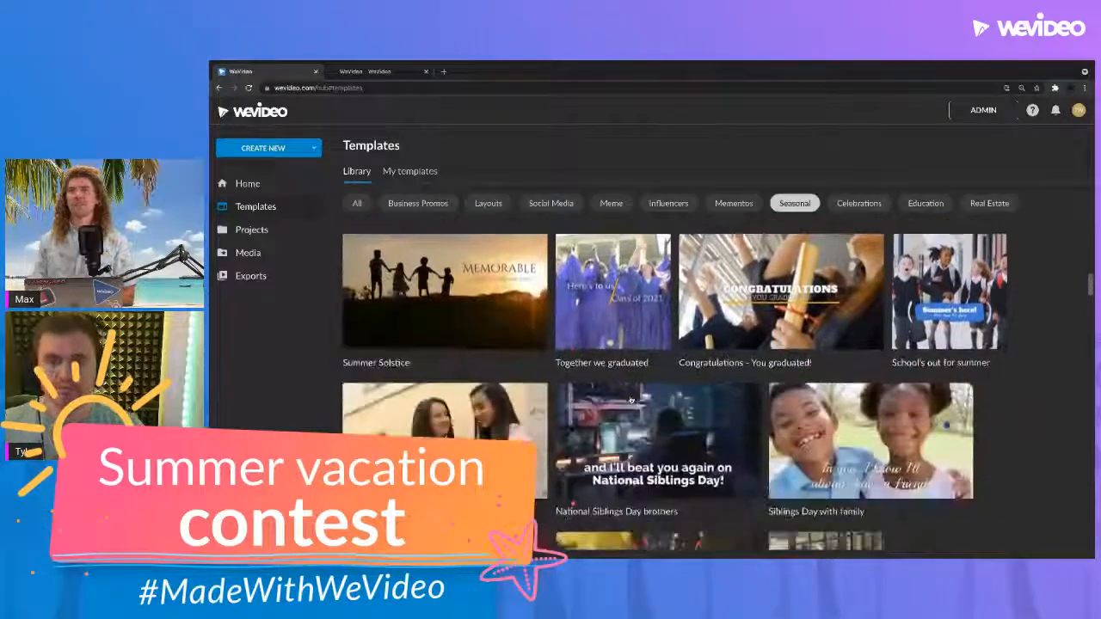
{"action": "scroll", "coordinate": [623, 394], "scroll_direction": "down", "scroll_amount": 3}
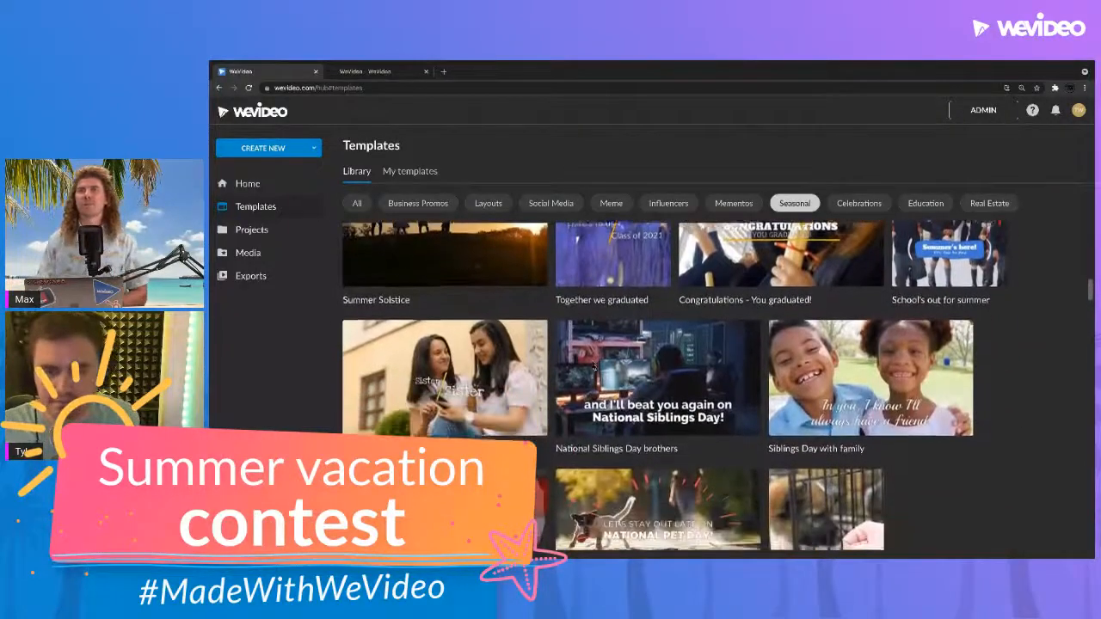
{"action": "scroll", "coordinate": [593, 368], "scroll_direction": "down", "scroll_amount": 4}
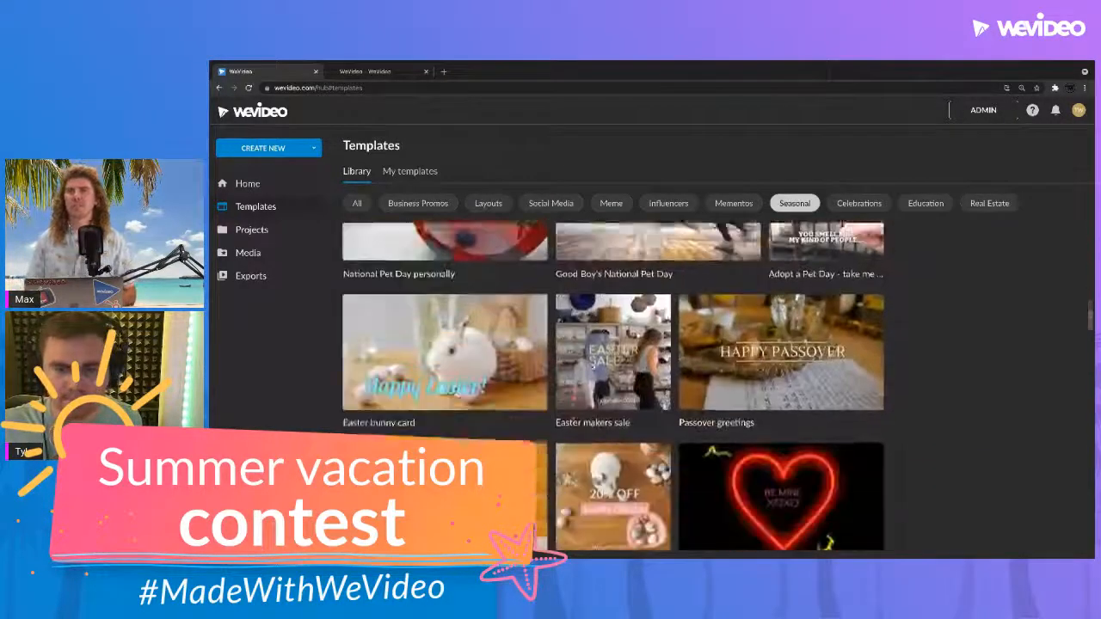
{"action": "scroll", "coordinate": [592, 368], "scroll_direction": "up", "scroll_amount": 10}
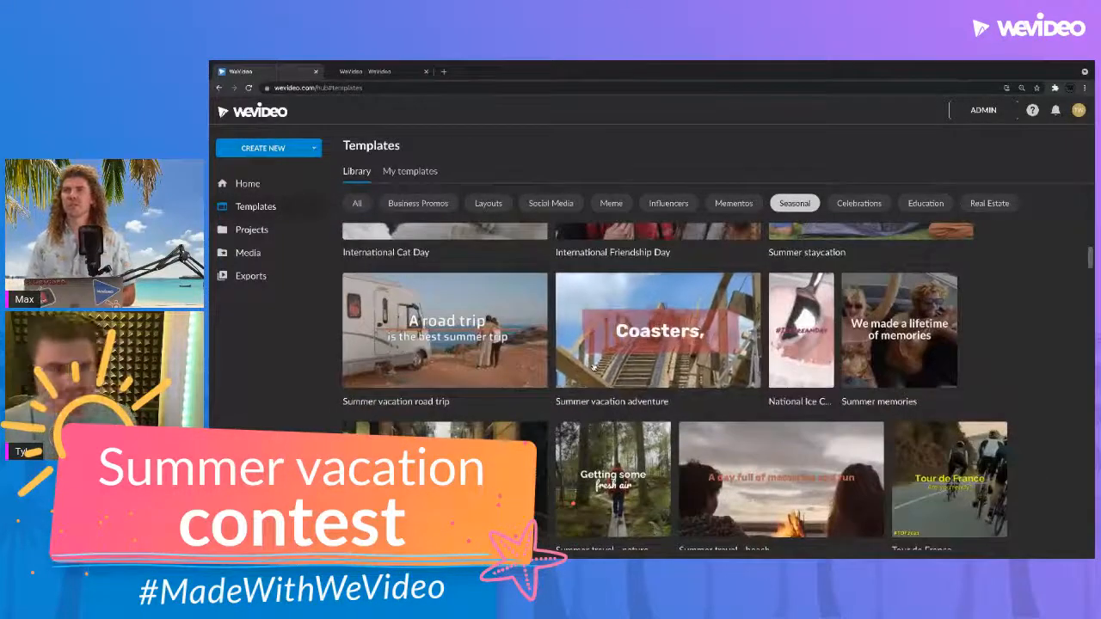
{"action": "scroll", "coordinate": [593, 369], "scroll_direction": "up", "scroll_amount": 3}
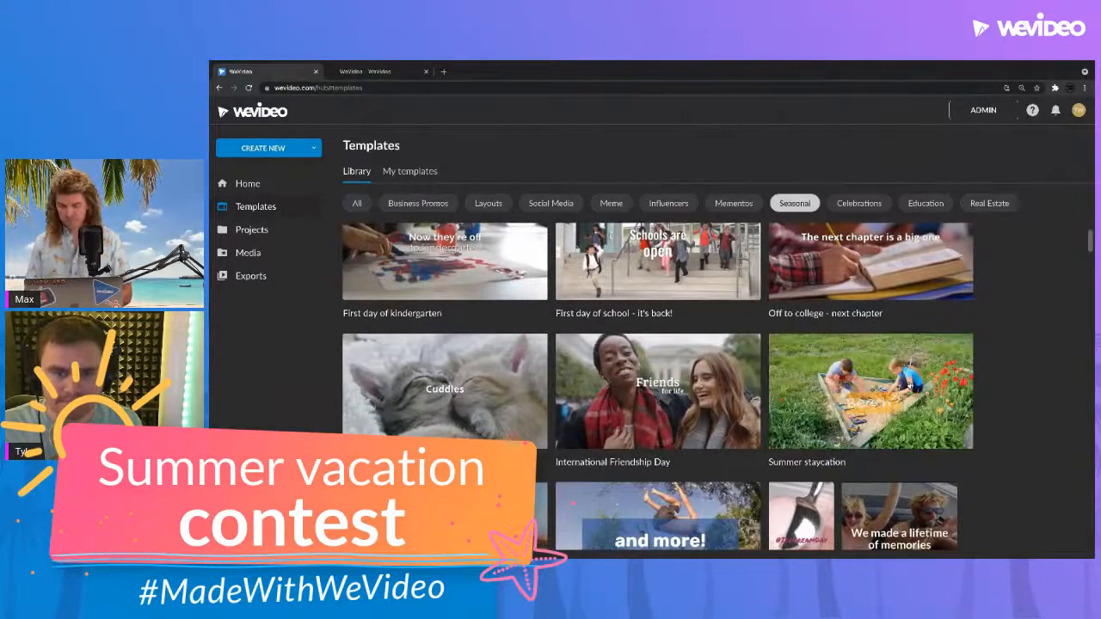
{"action": "scroll", "coordinate": [910, 387], "scroll_direction": "up", "scroll_amount": 1}
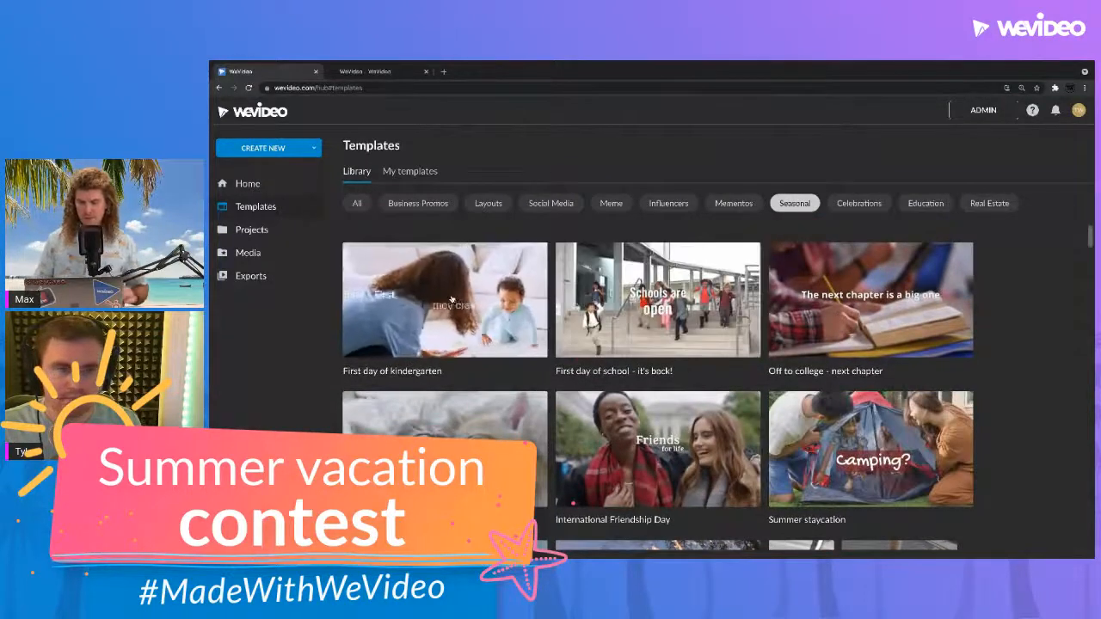
Return to the home page, open the recent Lip Sync project and move the playhead to about 4 seconds.
{"action": "left_click", "coordinate": [245, 181]}
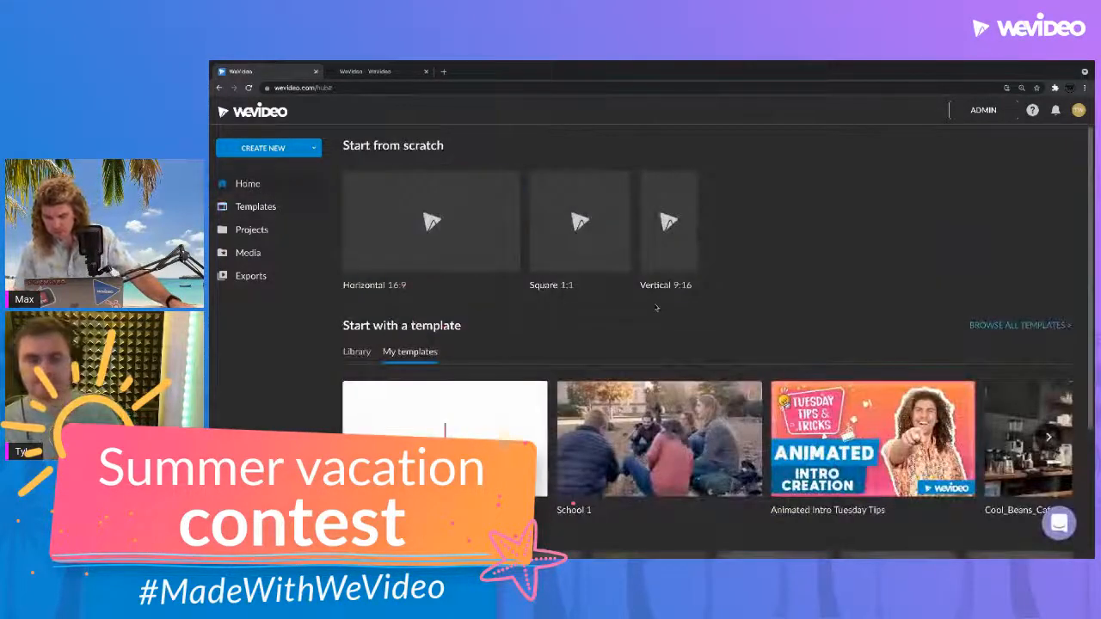
{"action": "scroll", "coordinate": [656, 308], "scroll_direction": "down", "scroll_amount": 2}
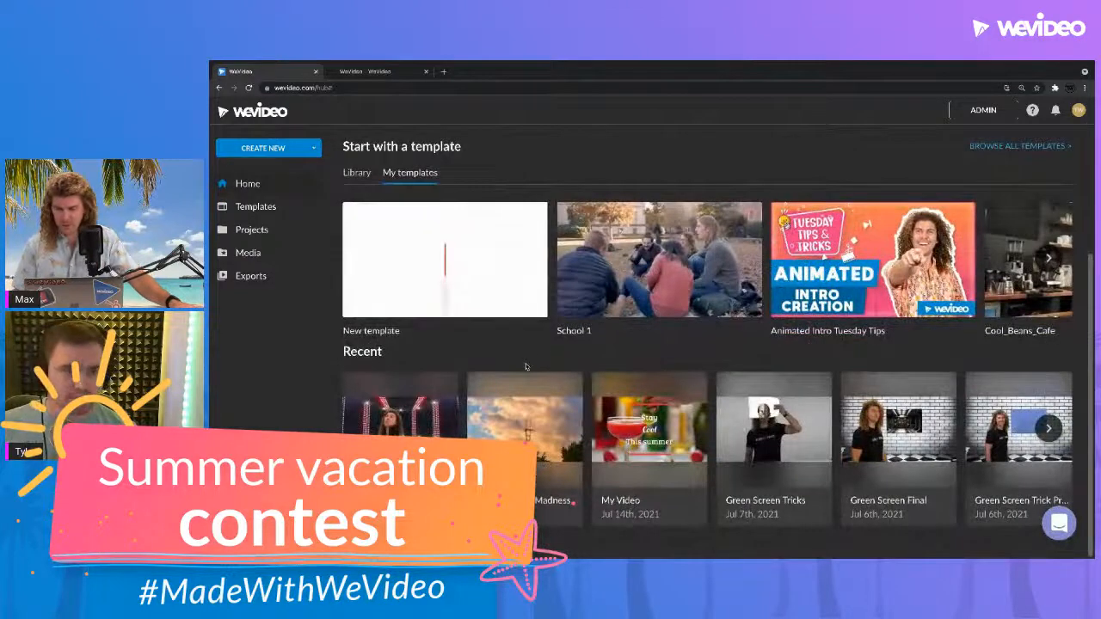
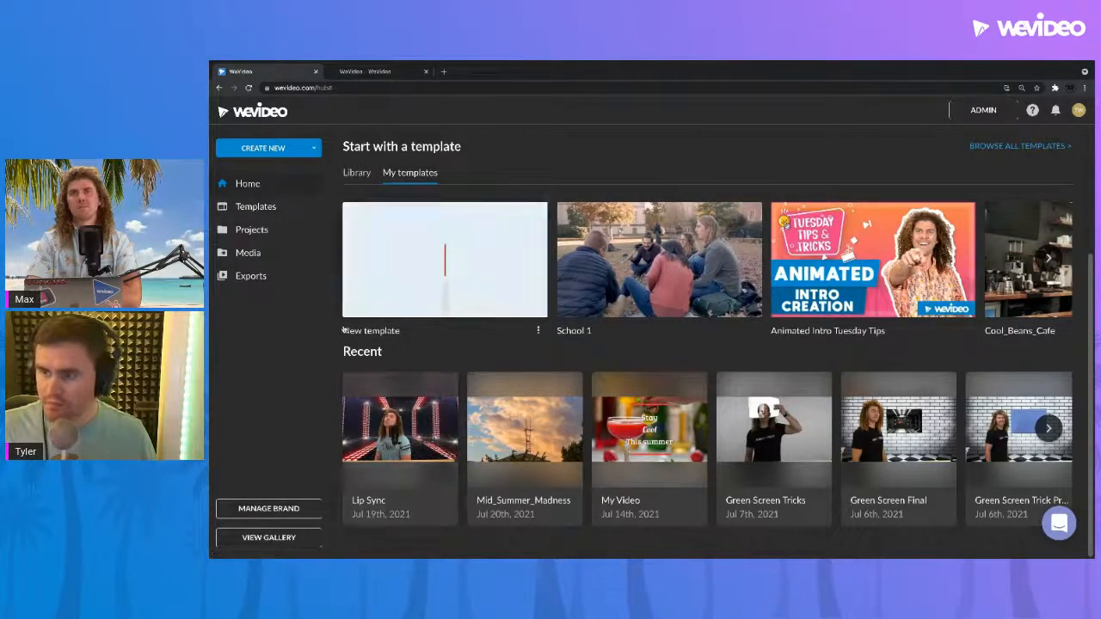
{"action": "left_click", "coordinate": [409, 428]}
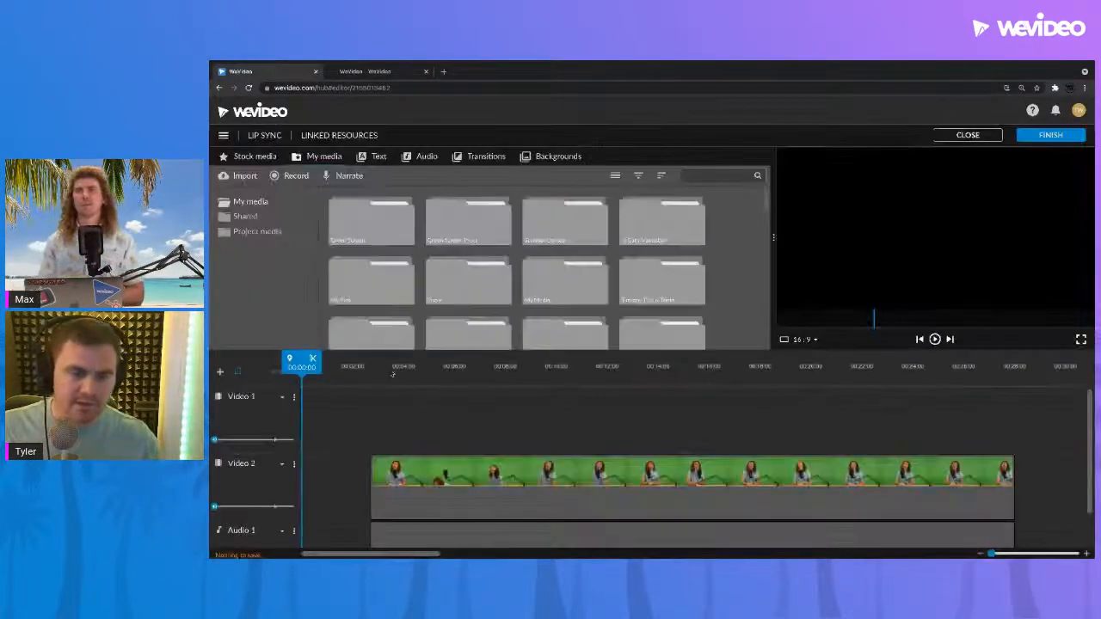
{"action": "left_click", "coordinate": [403, 369]}
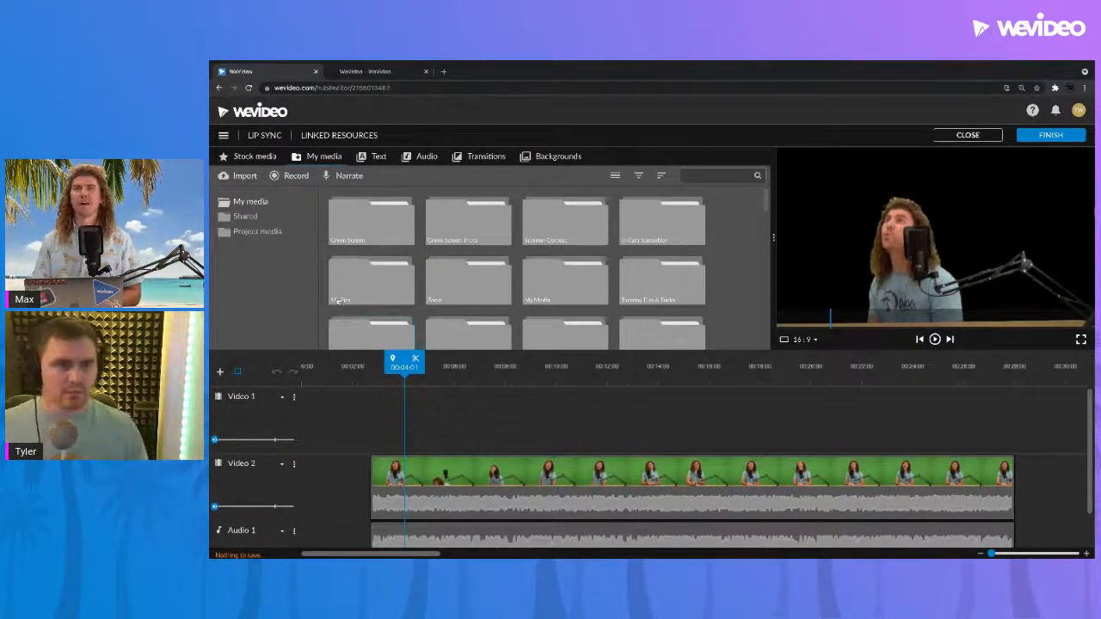
Look at the available recording sources without starting a recording, and scrub the Lip Sync timeline to about 10 seconds.
{"action": "left_click", "coordinate": [296, 175]}
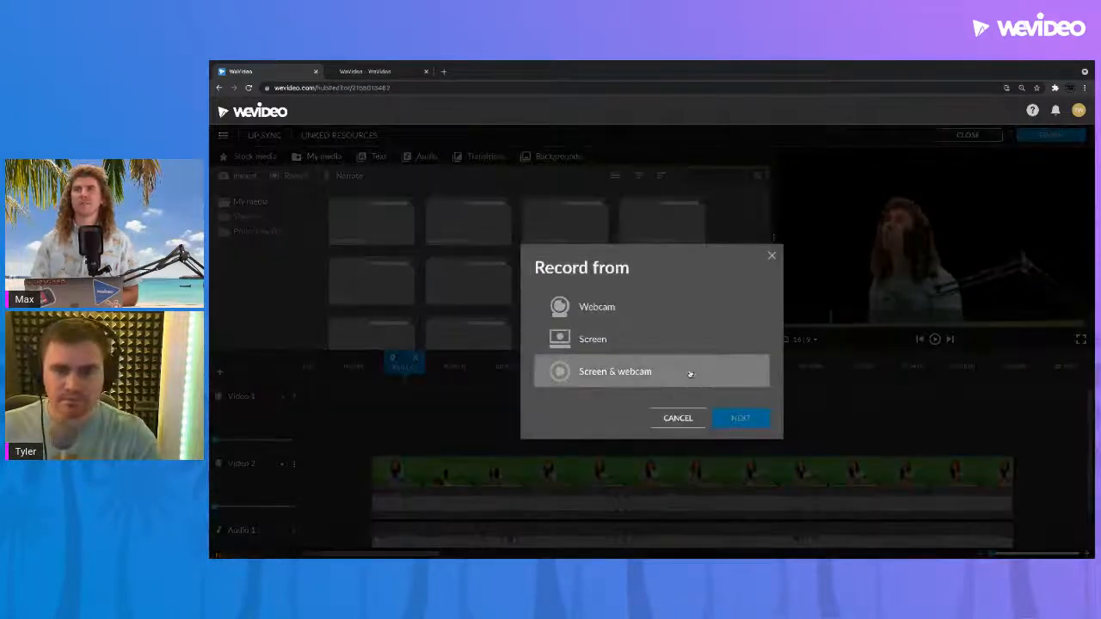
{"action": "left_click", "coordinate": [772, 255]}
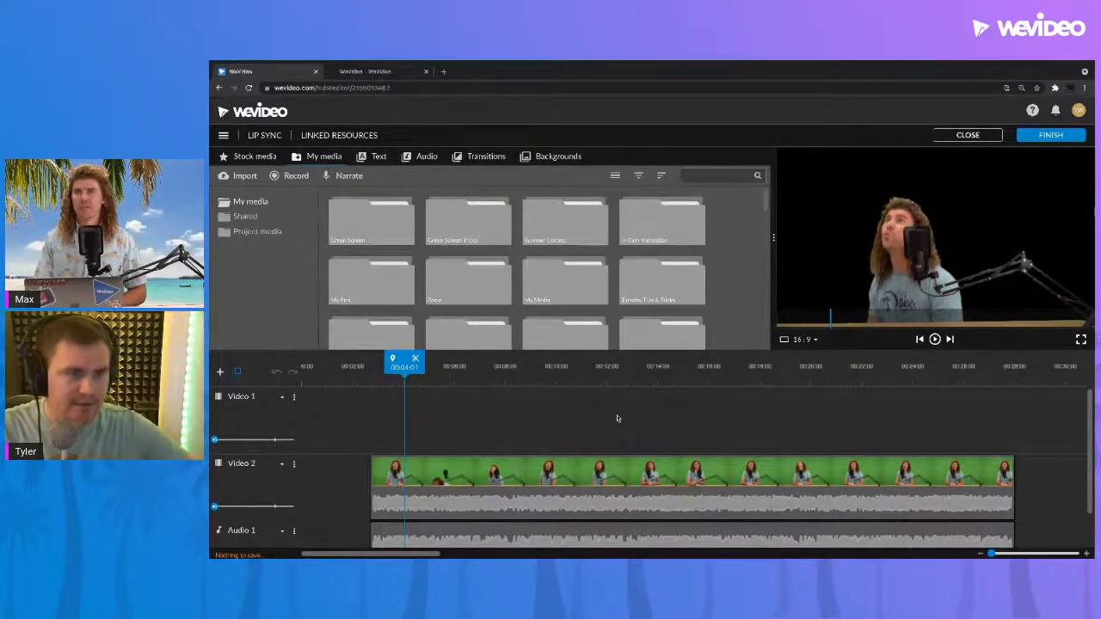
{"action": "left_click_drag", "start_coordinate": [437, 381], "coordinate": [564, 381]}
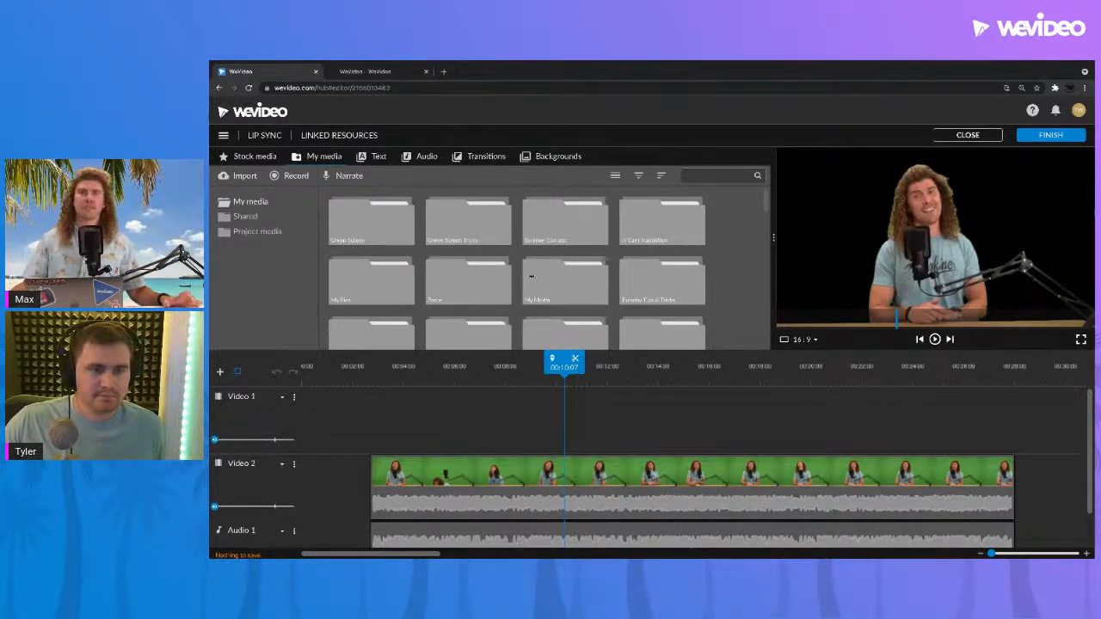
Switch to the WeVideo referral sign-up page and review its commission offer, registration form and agreement terms.
{"action": "key", "text": "ctrl+Tab"}
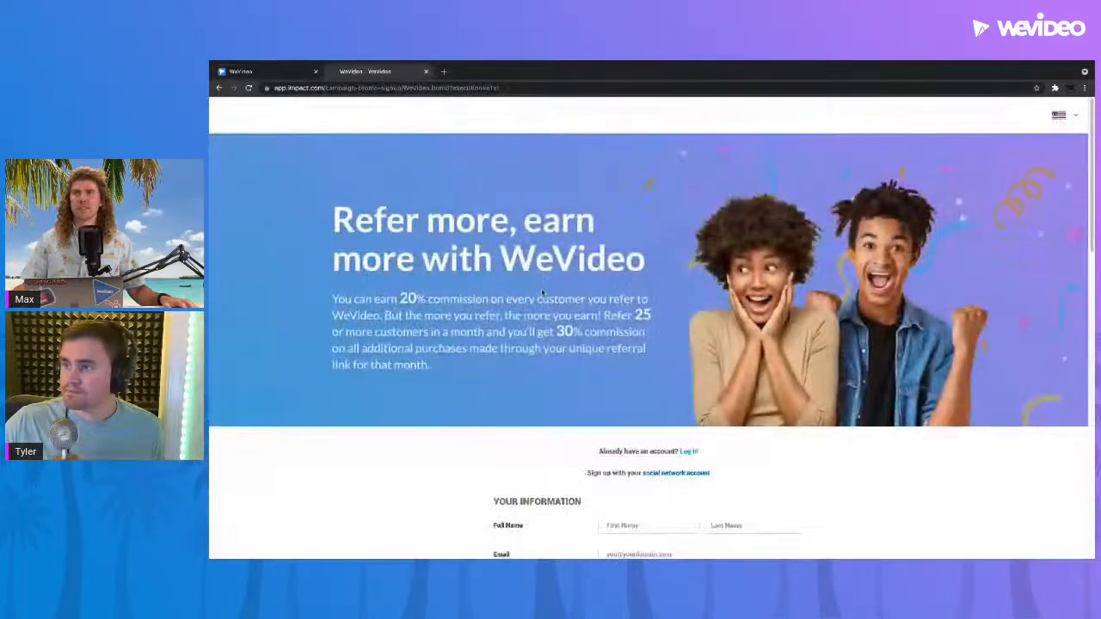
{"action": "scroll", "coordinate": [542, 293], "scroll_direction": "down", "scroll_amount": 1}
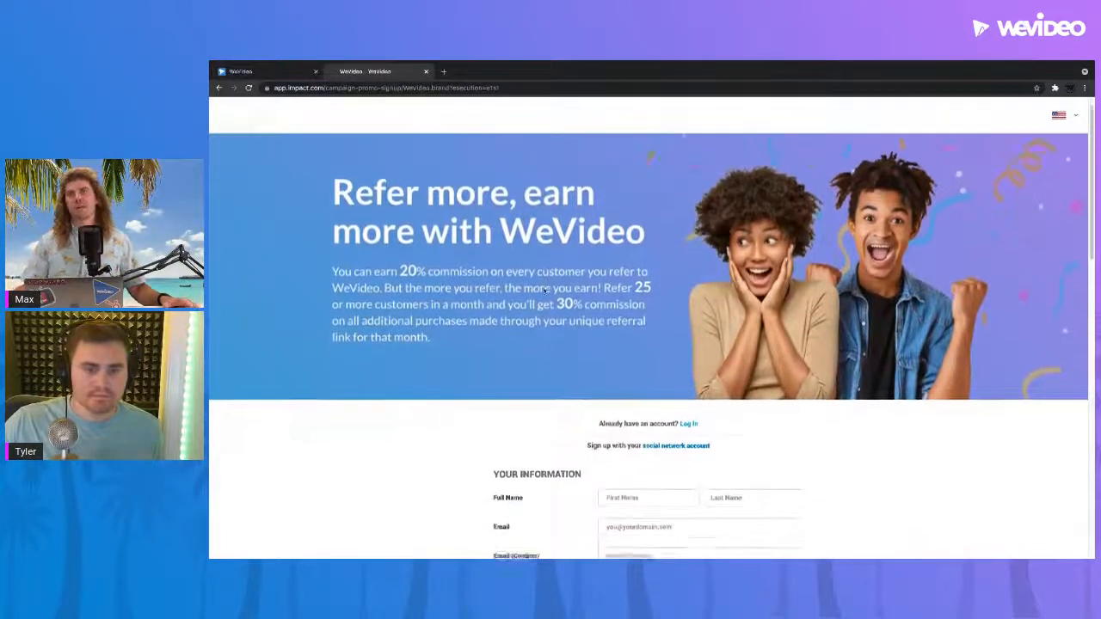
{"action": "scroll", "coordinate": [544, 293], "scroll_direction": "down", "scroll_amount": 2}
{"action": "scroll", "coordinate": [545, 291], "scroll_direction": "up", "scroll_amount": 3}
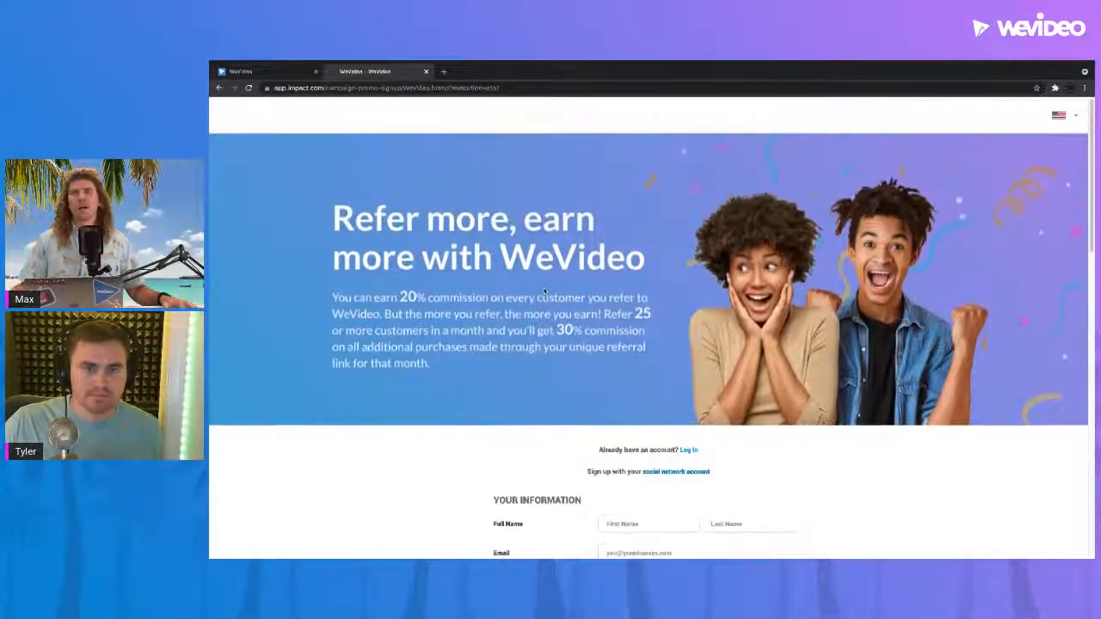
{"action": "scroll", "coordinate": [544, 291], "scroll_direction": "down", "scroll_amount": 7}
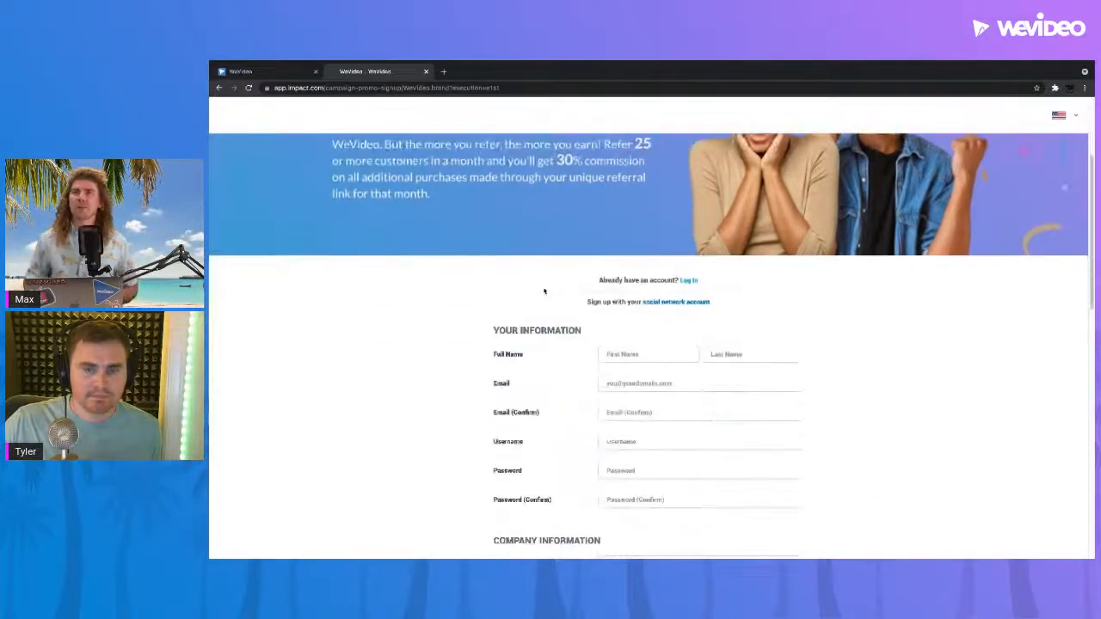
{"action": "scroll", "coordinate": [544, 291], "scroll_direction": "down", "scroll_amount": 8}
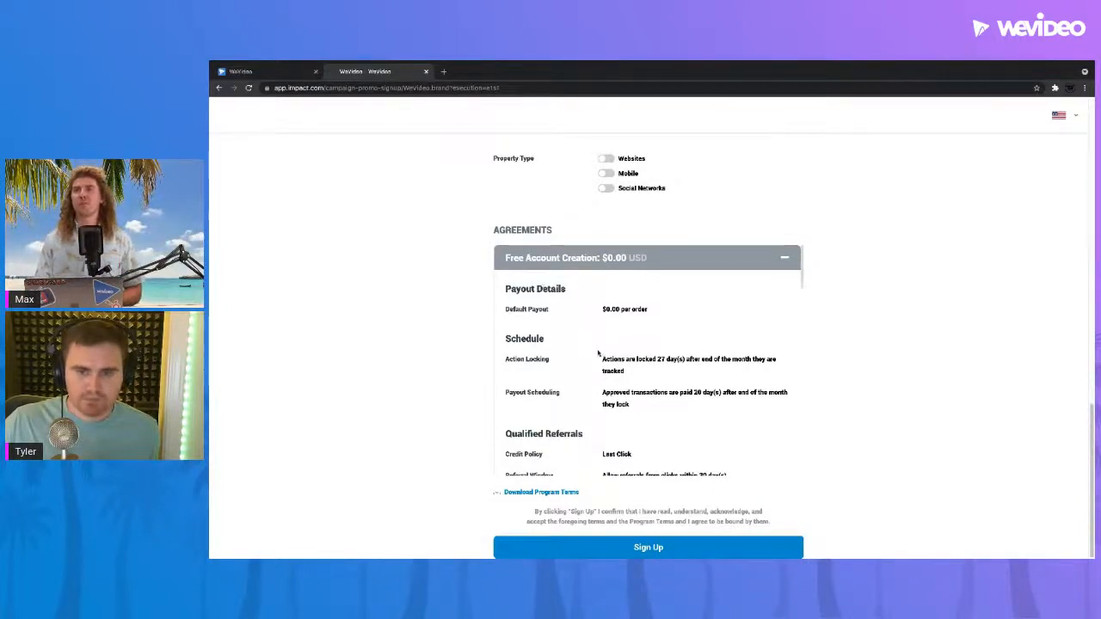
{"action": "scroll", "coordinate": [686, 359], "scroll_direction": "down", "scroll_amount": 5}
{"action": "scroll", "coordinate": [686, 360], "scroll_direction": "down", "scroll_amount": 8}
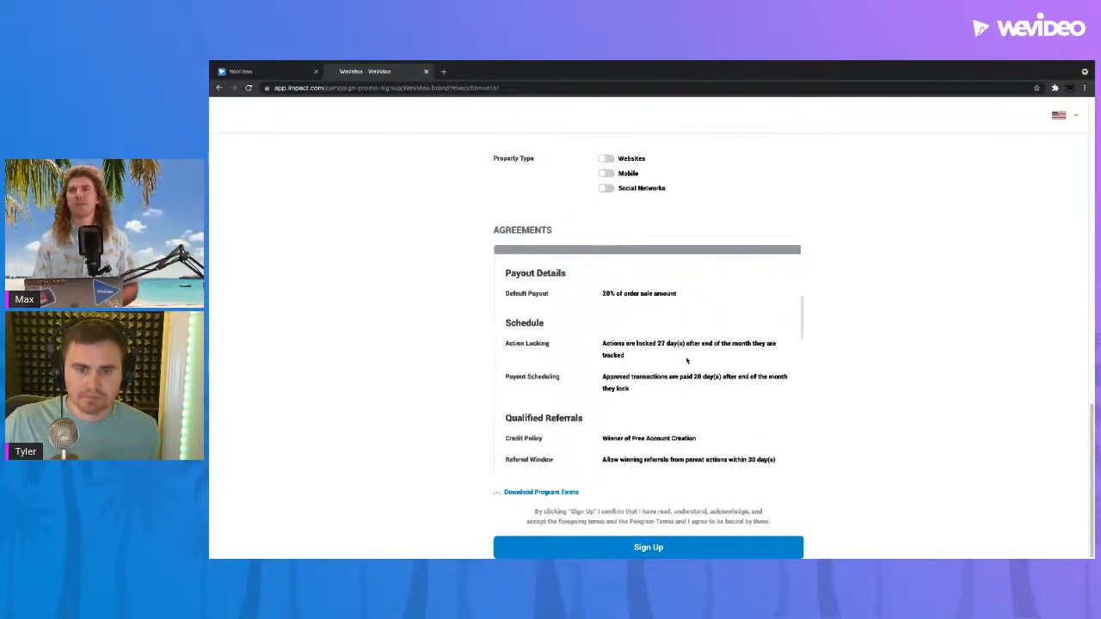
{"action": "scroll", "coordinate": [686, 361], "scroll_direction": "down", "scroll_amount": 6}
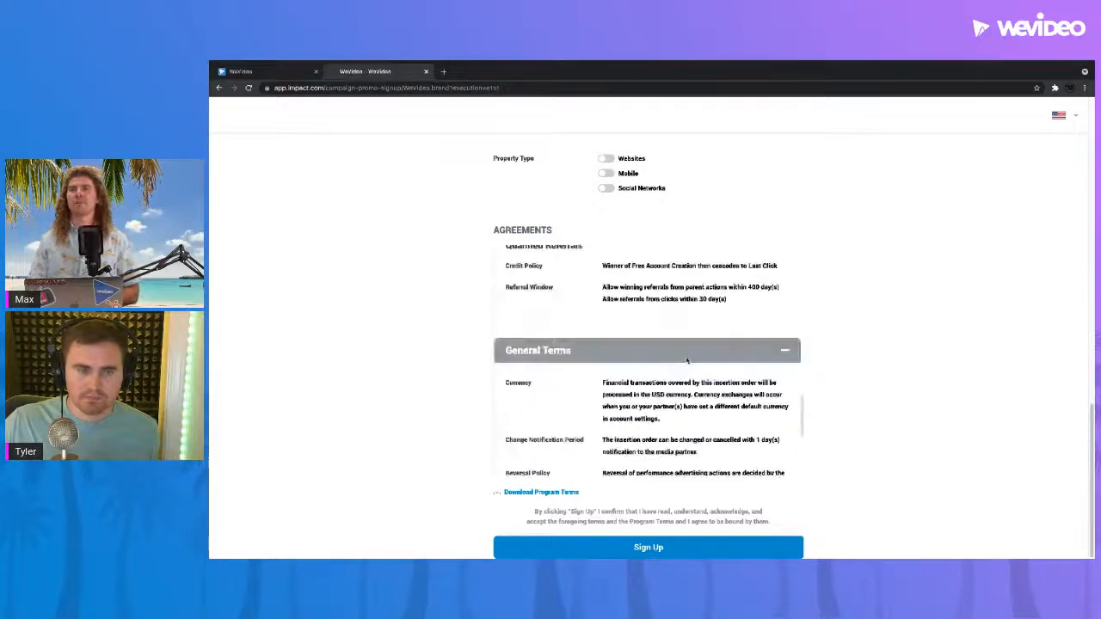
{"action": "scroll", "coordinate": [875, 351], "scroll_direction": "up", "scroll_amount": 3}
{"action": "scroll", "coordinate": [875, 352], "scroll_direction": "up", "scroll_amount": 10}
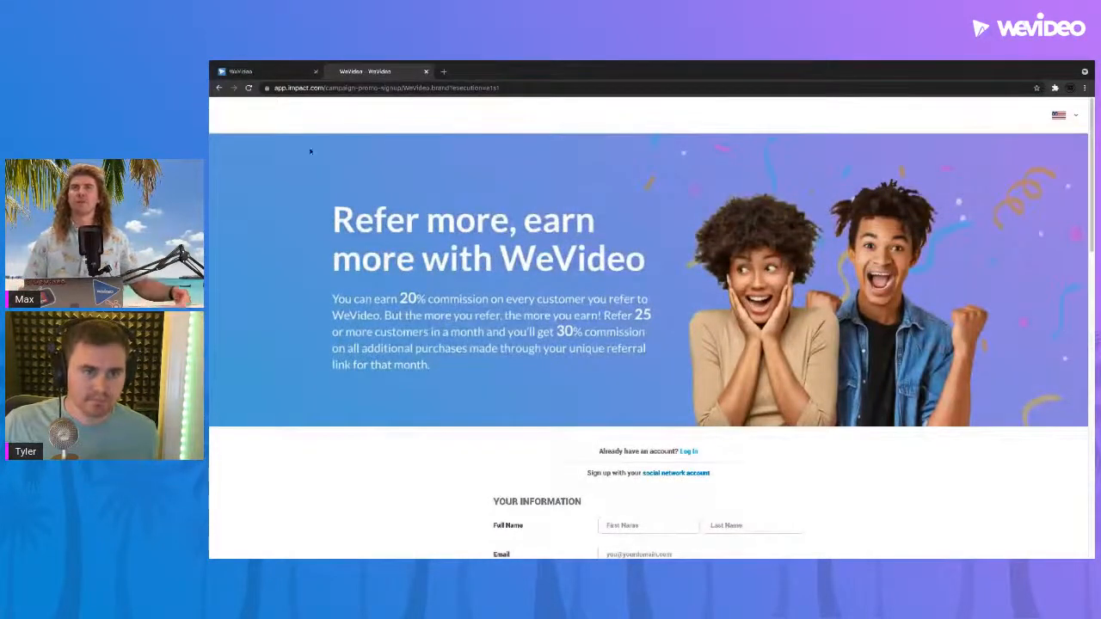
Go back to the WeVideo website, reopen the Affiliates page from the Company links and examine the payout terms in its agreements.
{"action": "left_click", "coordinate": [219, 89]}
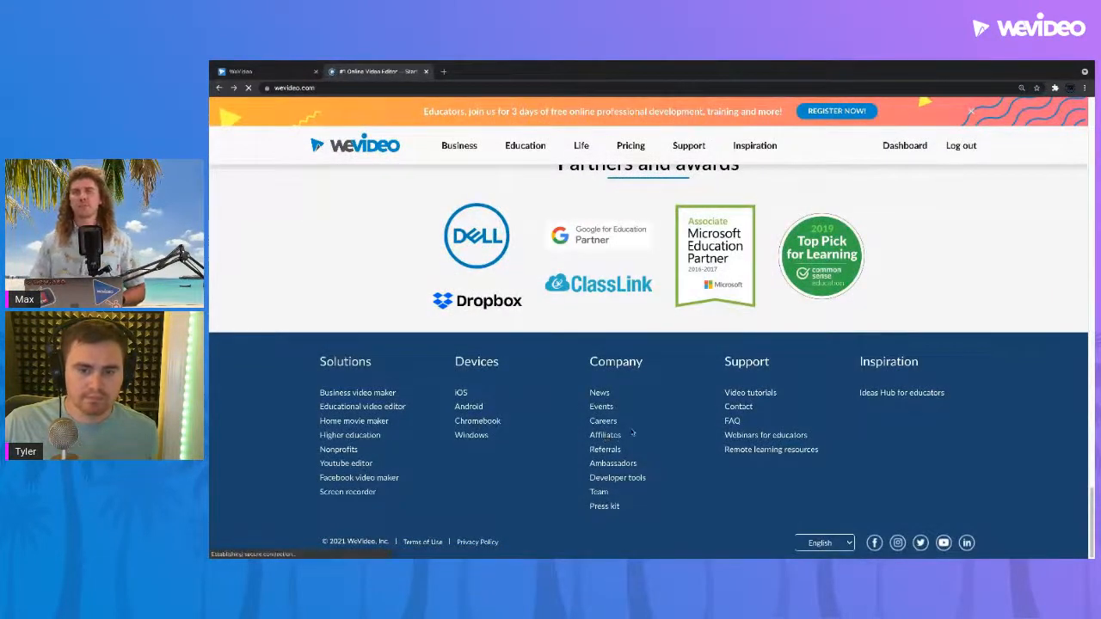
{"action": "left_click", "coordinate": [593, 436]}
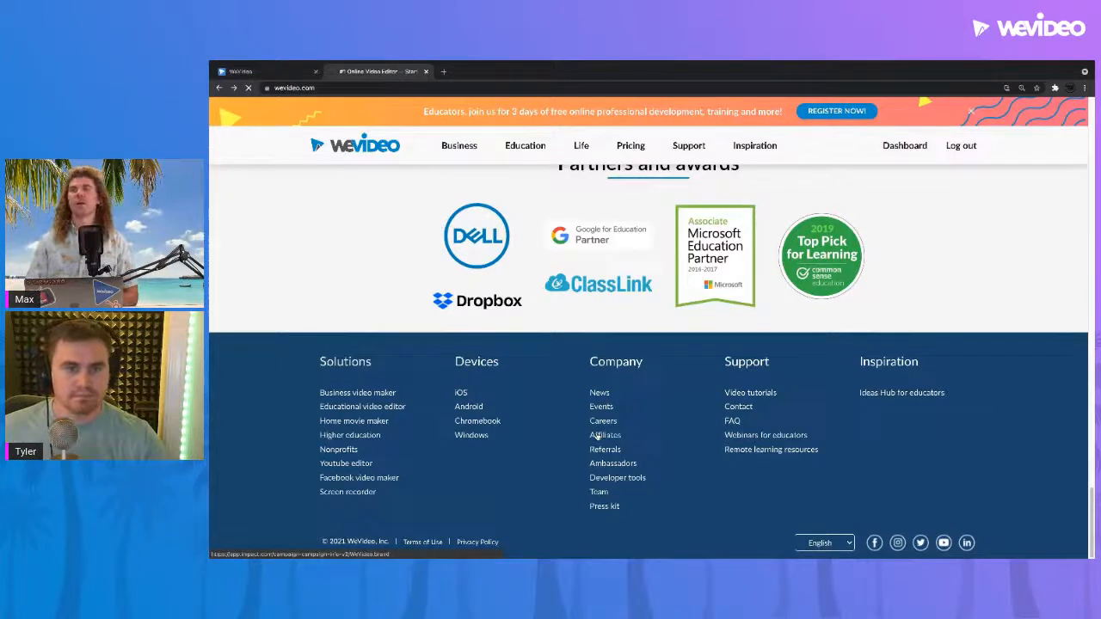
{"action": "scroll", "coordinate": [541, 397], "scroll_direction": "up", "scroll_amount": 1}
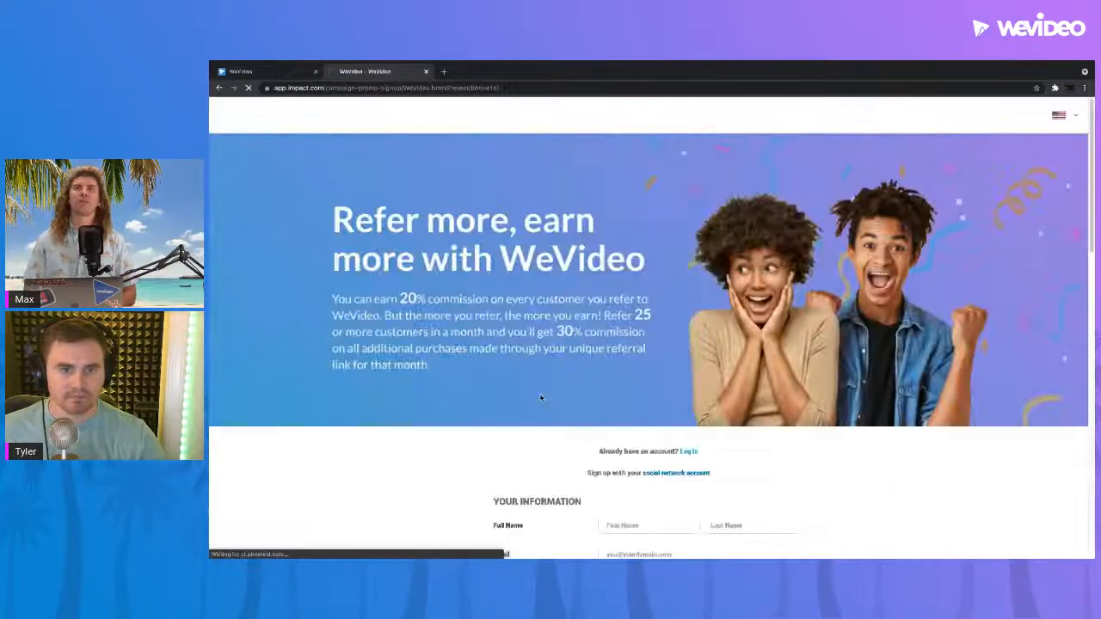
{"action": "scroll", "coordinate": [541, 398], "scroll_direction": "down", "scroll_amount": 10}
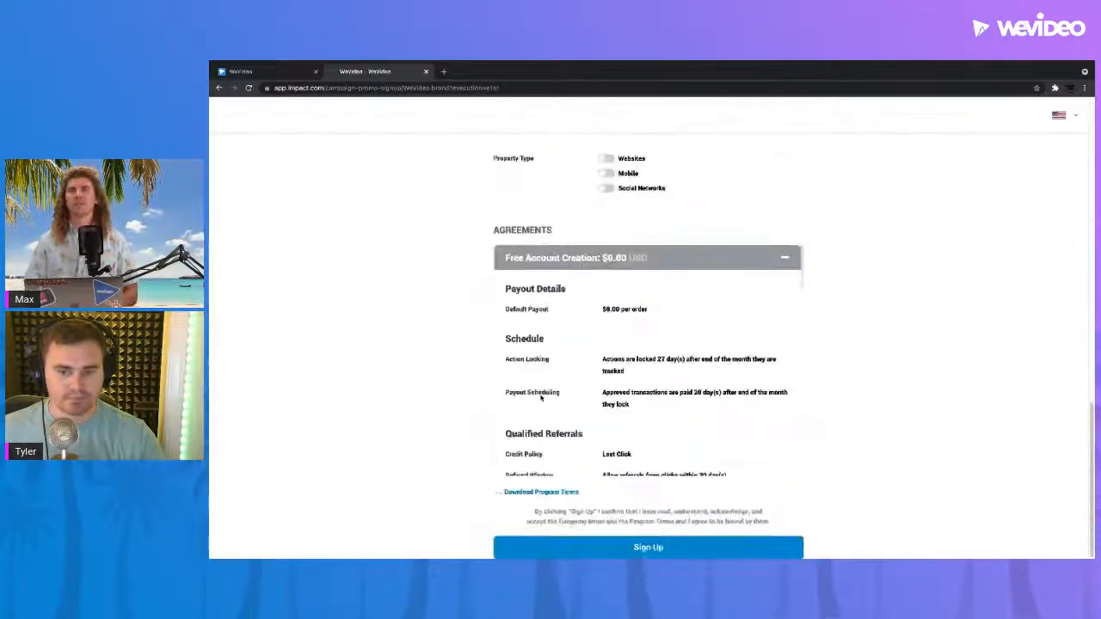
{"action": "scroll", "coordinate": [585, 381], "scroll_direction": "down", "scroll_amount": 2}
{"action": "scroll", "coordinate": [620, 369], "scroll_direction": "down", "scroll_amount": 5}
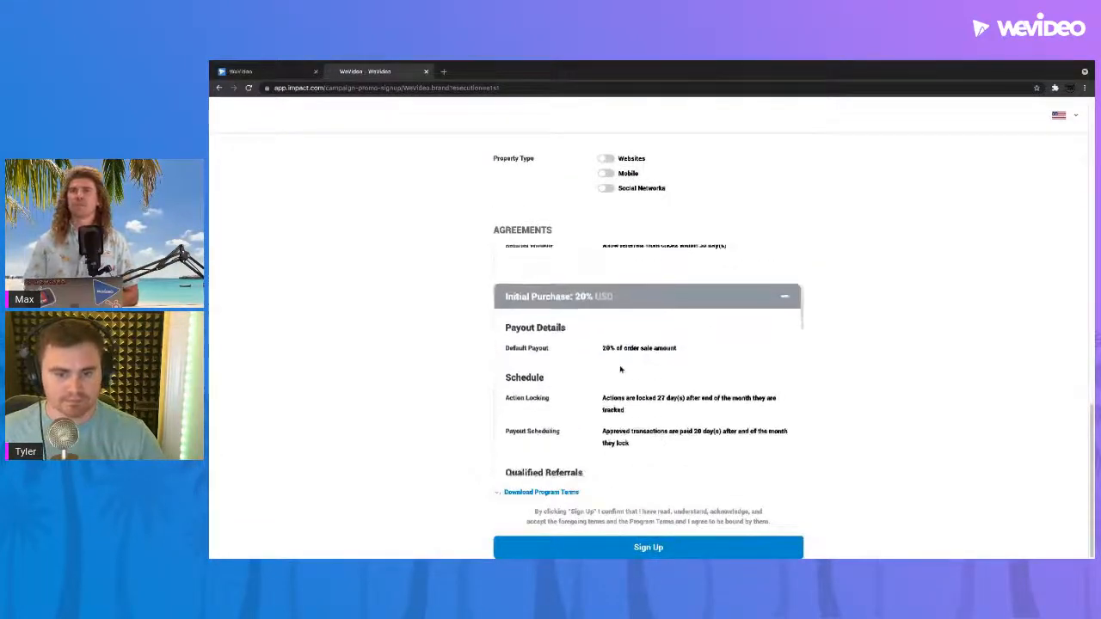
{"action": "scroll", "coordinate": [620, 369], "scroll_direction": "down", "scroll_amount": 2}
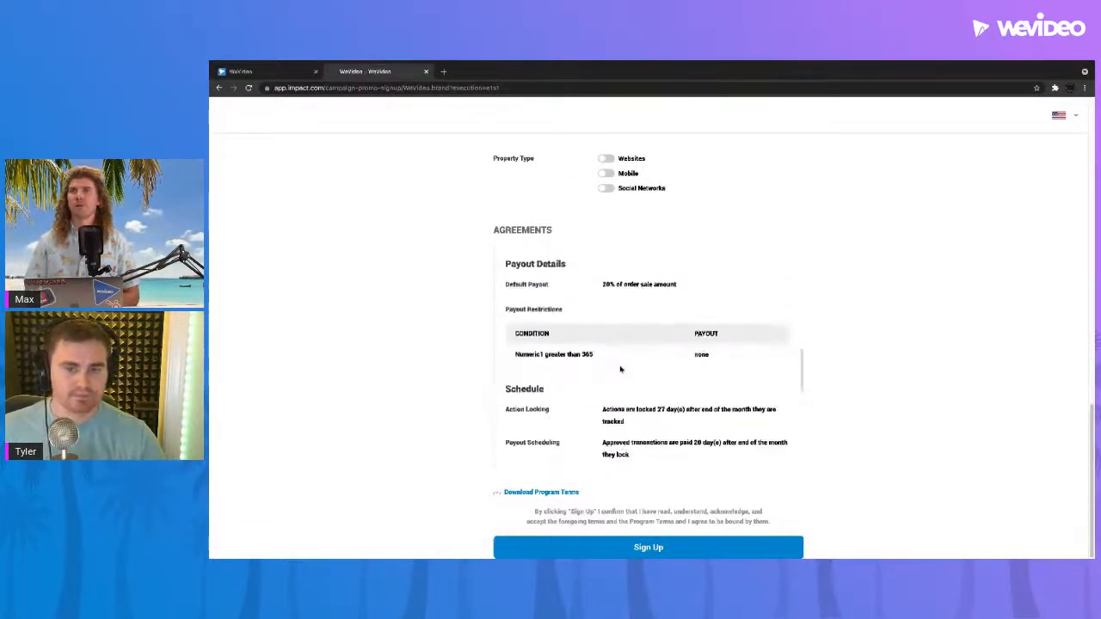
Read the remaining affiliate agreement terms and recheck the commission offer and promotional information on the sign-up page.
{"action": "scroll", "coordinate": [620, 369], "scroll_direction": "down", "scroll_amount": 6}
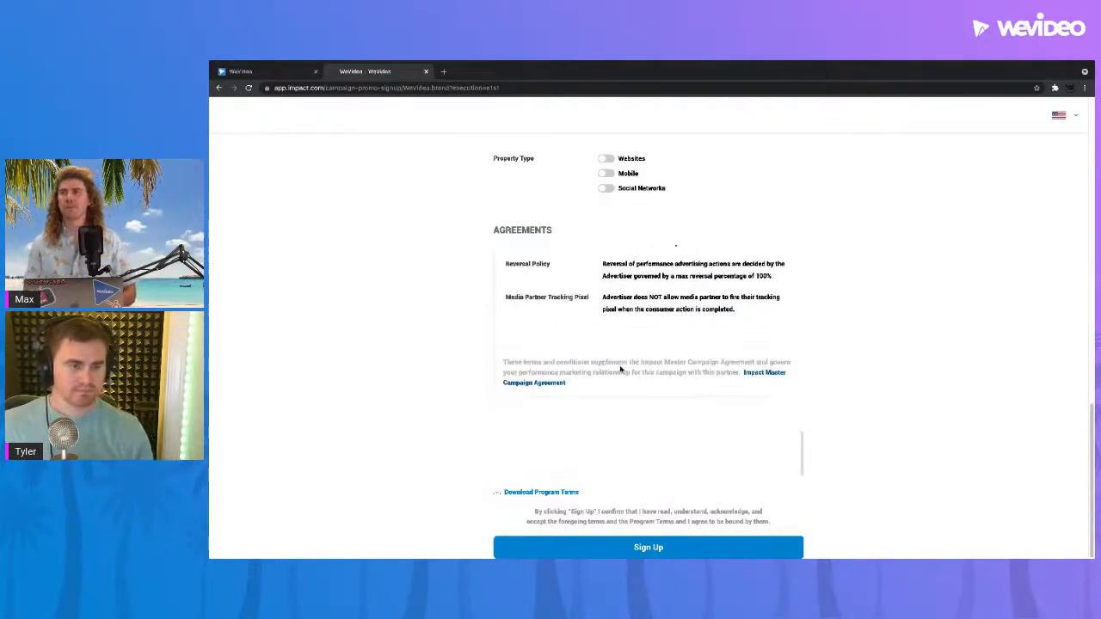
{"action": "scroll", "coordinate": [949, 388], "scroll_direction": "up", "scroll_amount": 15}
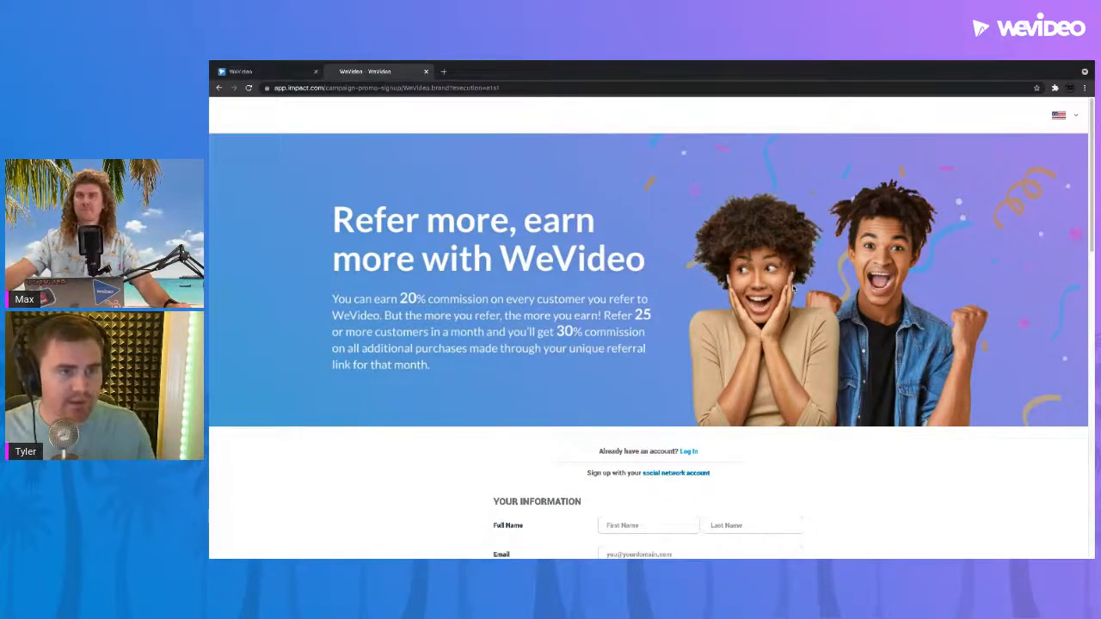
{"action": "scroll", "coordinate": [839, 350], "scroll_direction": "down", "scroll_amount": 15}
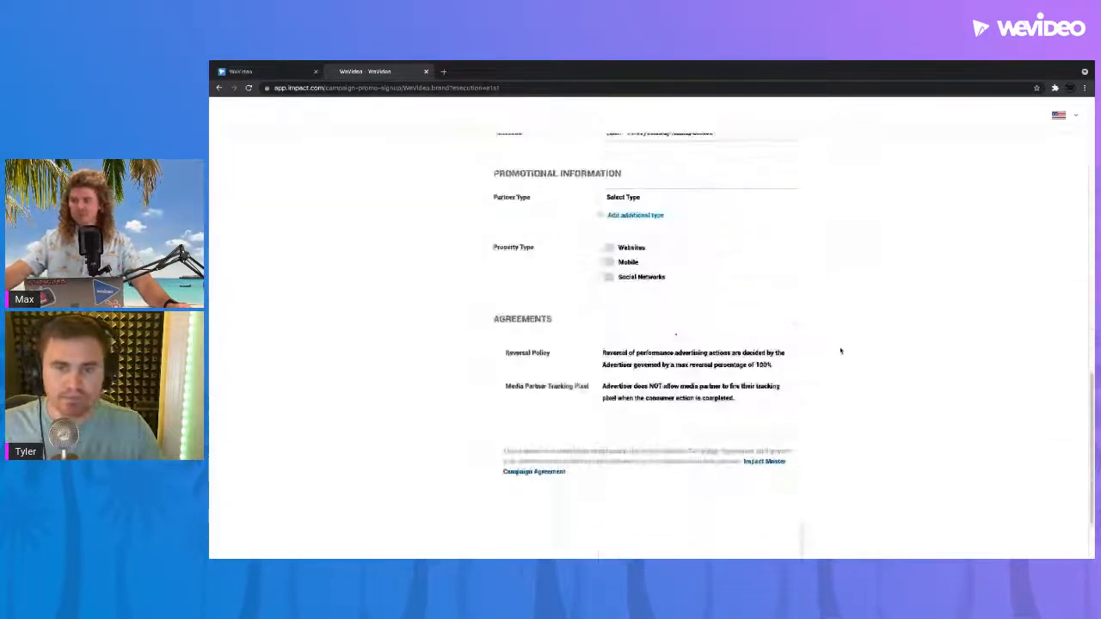
{"action": "scroll", "coordinate": [840, 350], "scroll_direction": "up", "scroll_amount": 15}
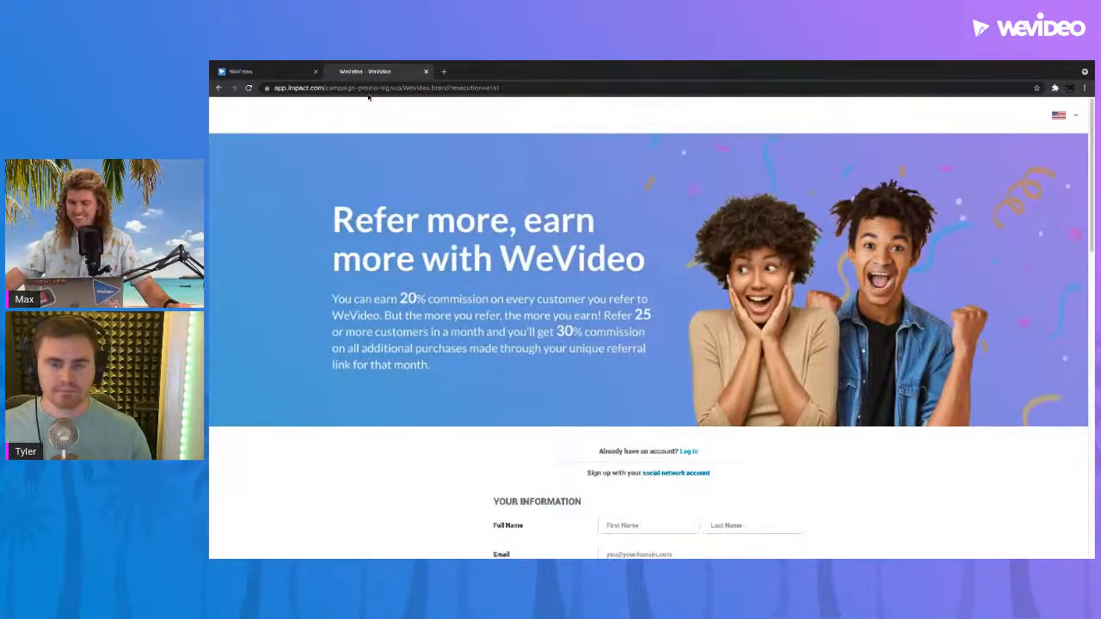
Switch back to the WeVideo editor, leave the Lip Sync project for the home page and look over its template and recent sections.
{"action": "mouse_move", "coordinate": [232, 64]}
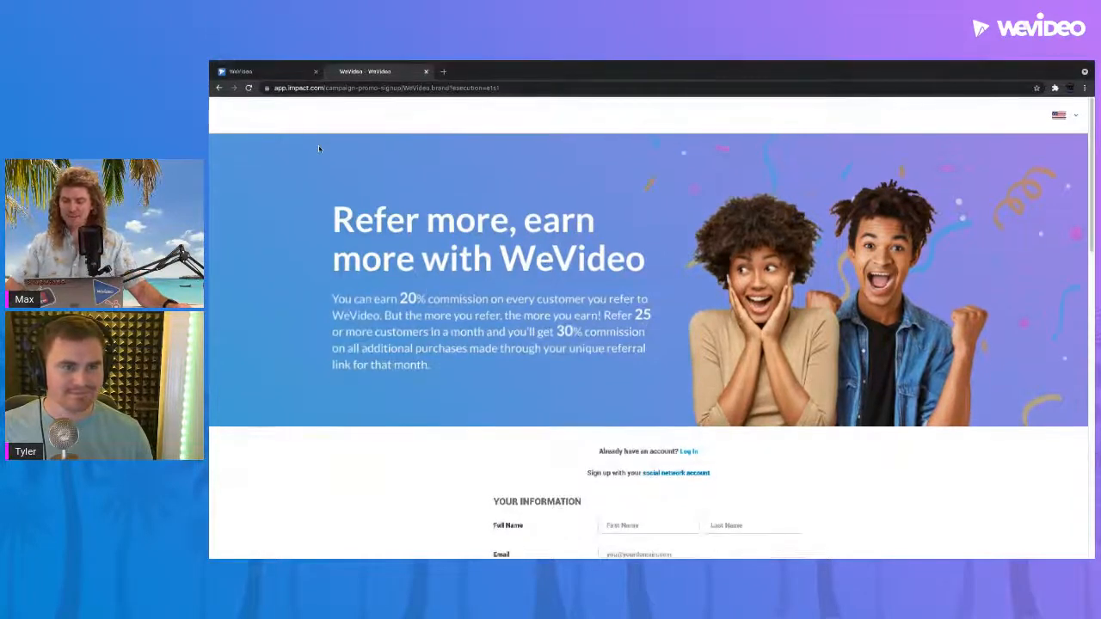
{"action": "left_click", "coordinate": [274, 72]}
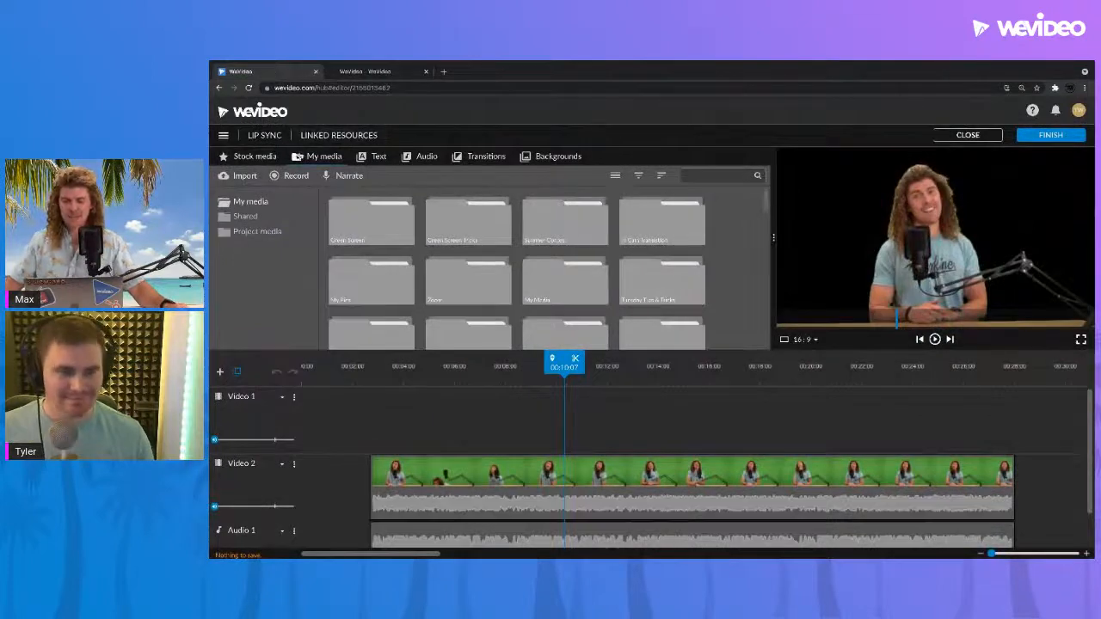
{"action": "left_click", "coordinate": [263, 113]}
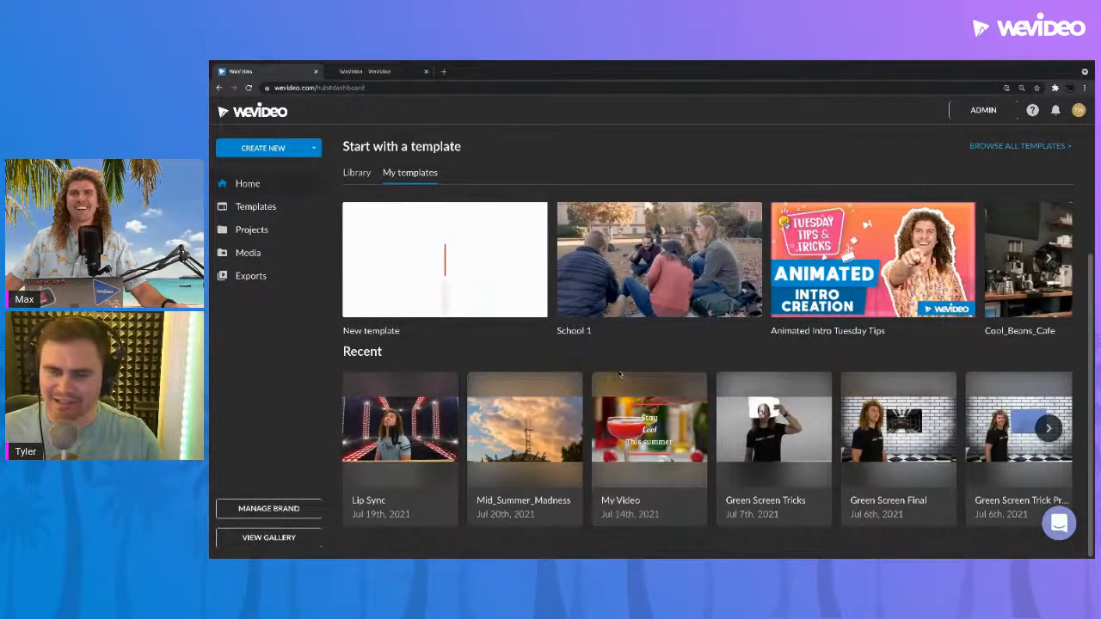
{"action": "scroll", "coordinate": [615, 379], "scroll_direction": "up", "scroll_amount": 2}
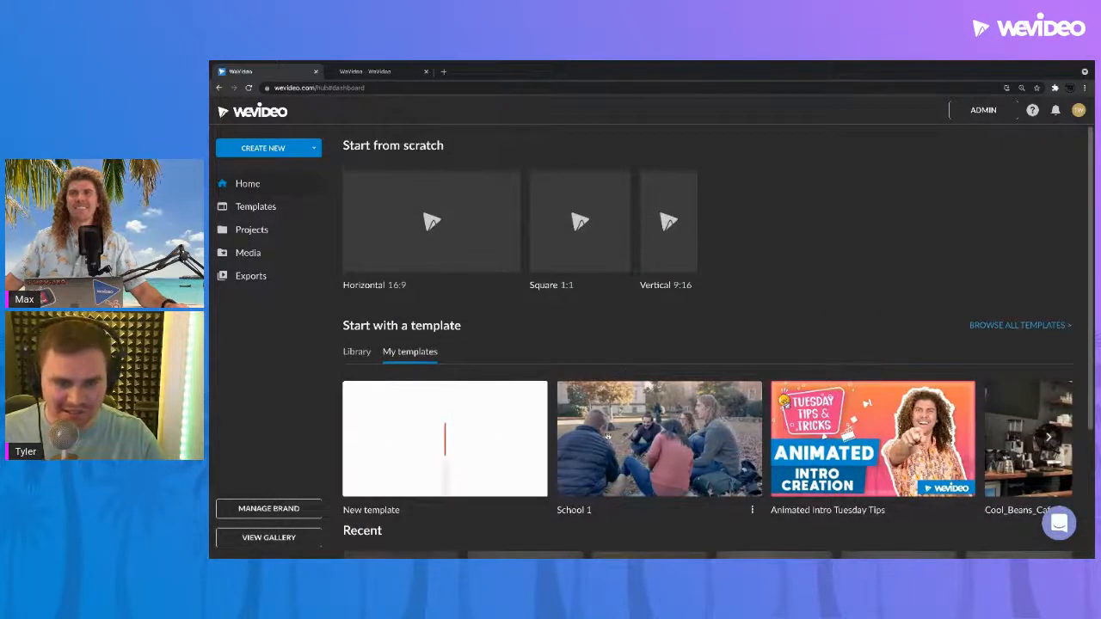
{"action": "scroll", "coordinate": [628, 375], "scroll_direction": "down", "scroll_amount": 2}
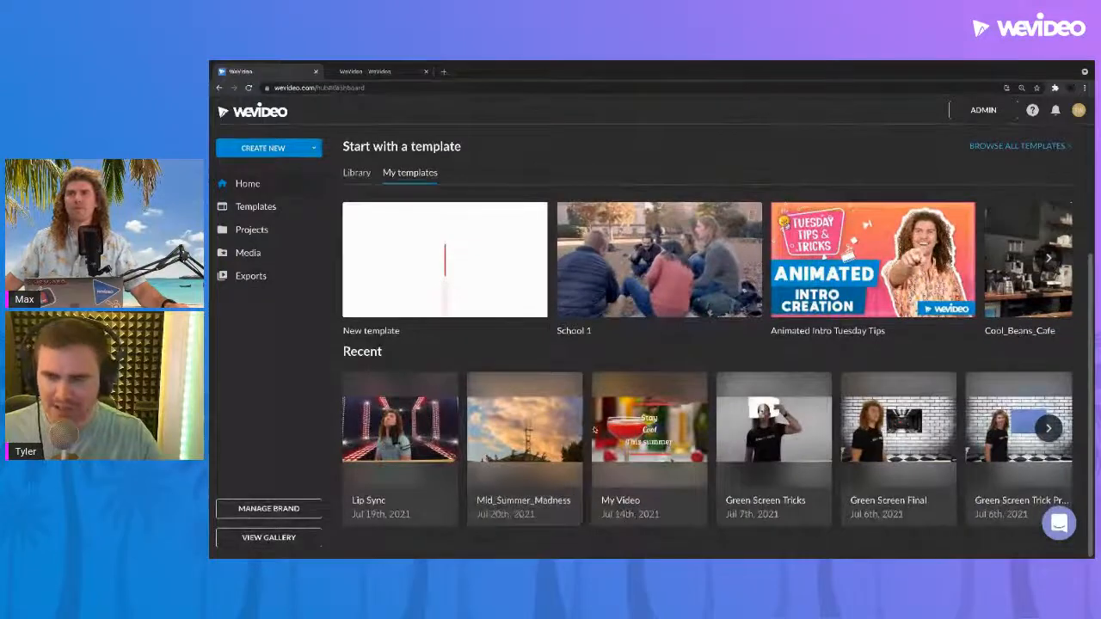
Open the full template library and browse the templates across all categories.
{"action": "left_click", "coordinate": [987, 147]}
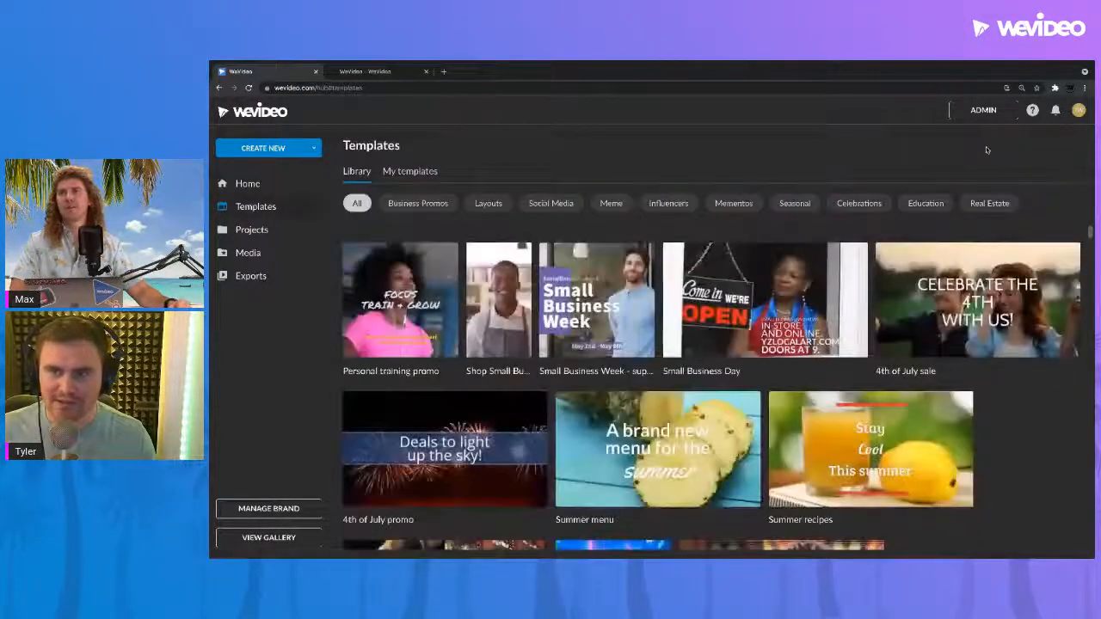
{"action": "scroll", "coordinate": [646, 289], "scroll_direction": "down", "scroll_amount": 5}
{"action": "scroll", "coordinate": [632, 322], "scroll_direction": "down", "scroll_amount": 2}
{"action": "scroll", "coordinate": [627, 331], "scroll_direction": "down", "scroll_amount": 8}
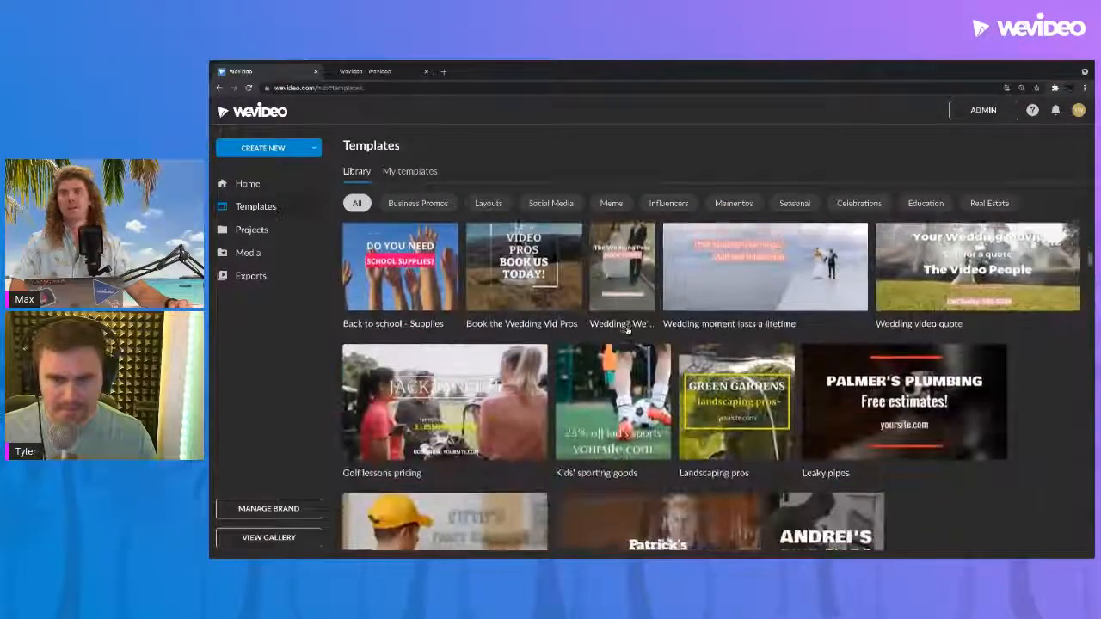
{"action": "scroll", "coordinate": [627, 332], "scroll_direction": "down", "scroll_amount": 6}
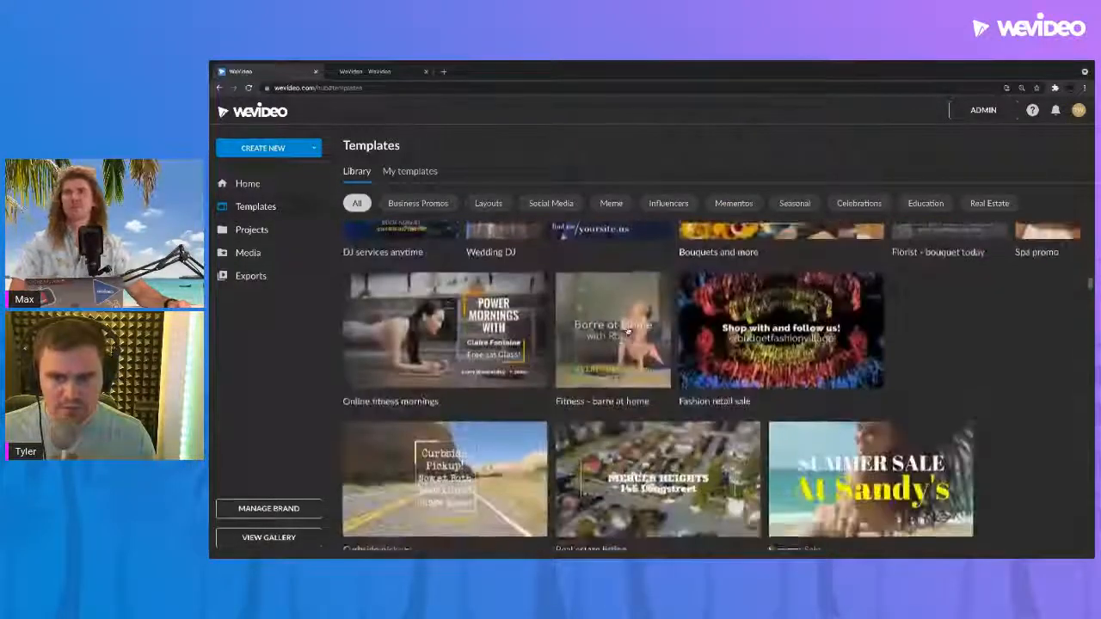
{"action": "scroll", "coordinate": [628, 331], "scroll_direction": "up", "scroll_amount": 20}
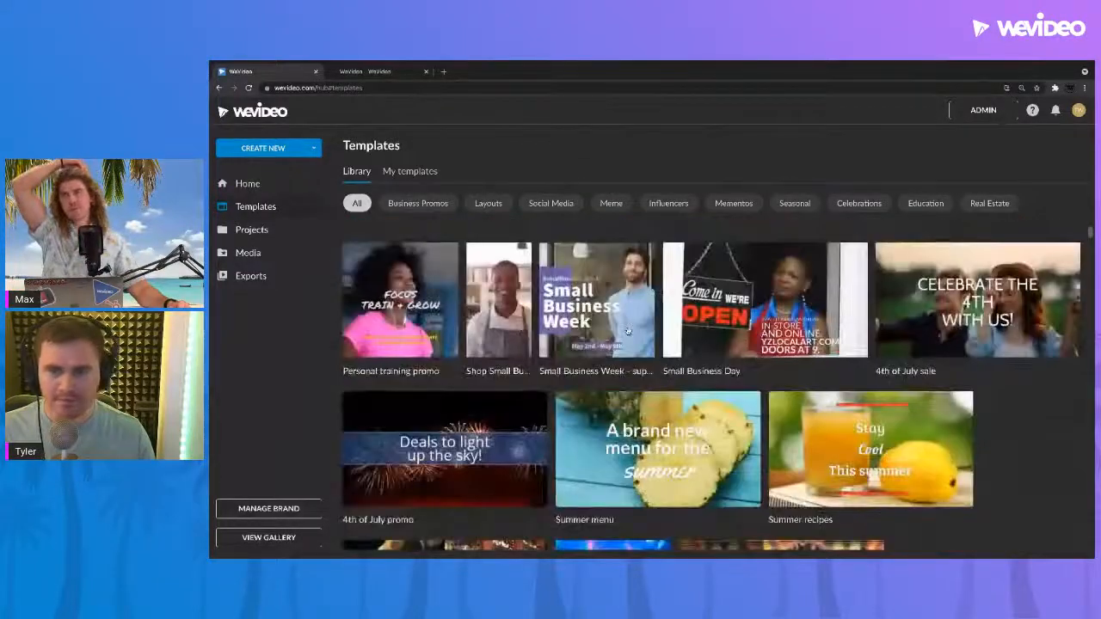
{"action": "scroll", "coordinate": [634, 315], "scroll_direction": "down", "scroll_amount": 8}
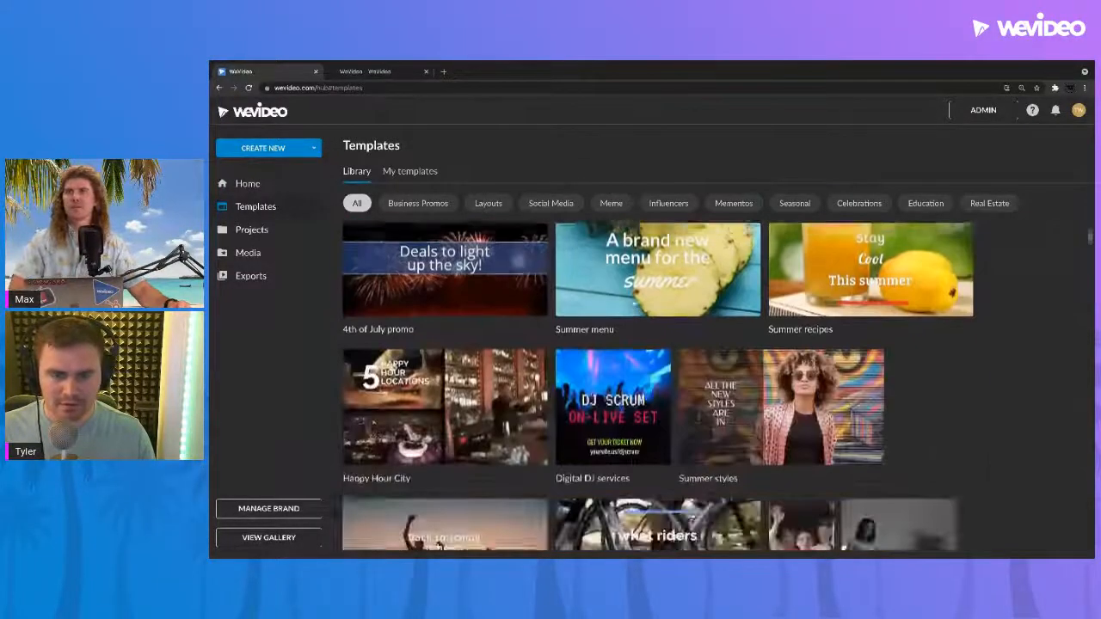
{"action": "scroll", "coordinate": [634, 317], "scroll_direction": "down", "scroll_amount": 6}
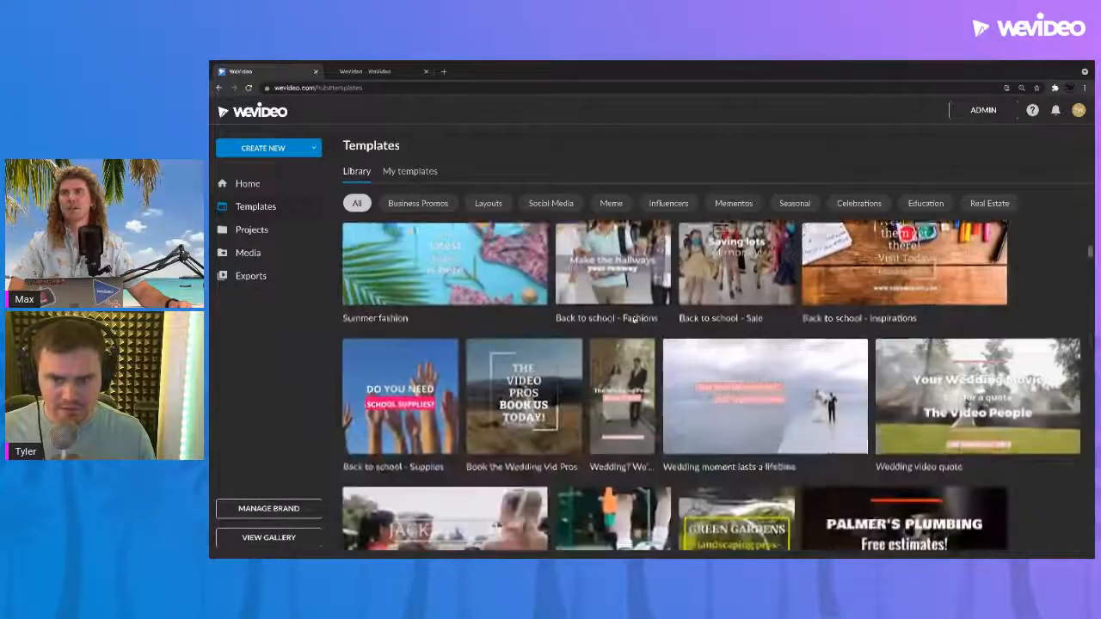
{"action": "scroll", "coordinate": [634, 320], "scroll_direction": "down", "scroll_amount": 2}
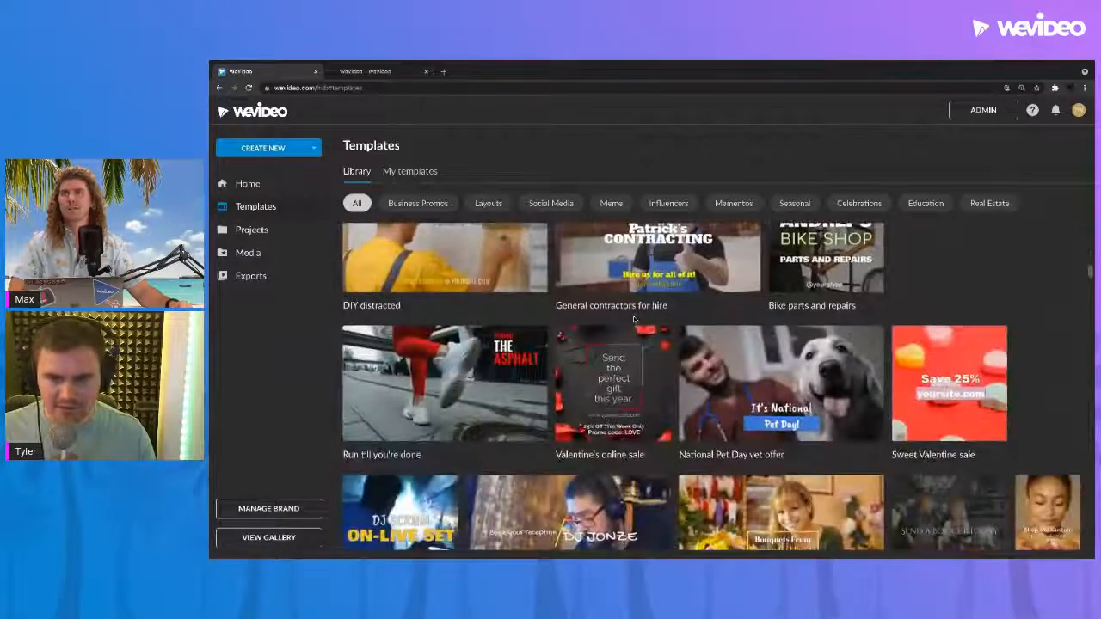
{"action": "scroll", "coordinate": [634, 319], "scroll_direction": "down", "scroll_amount": 2}
{"action": "scroll", "coordinate": [730, 334], "scroll_direction": "up", "scroll_amount": 2}
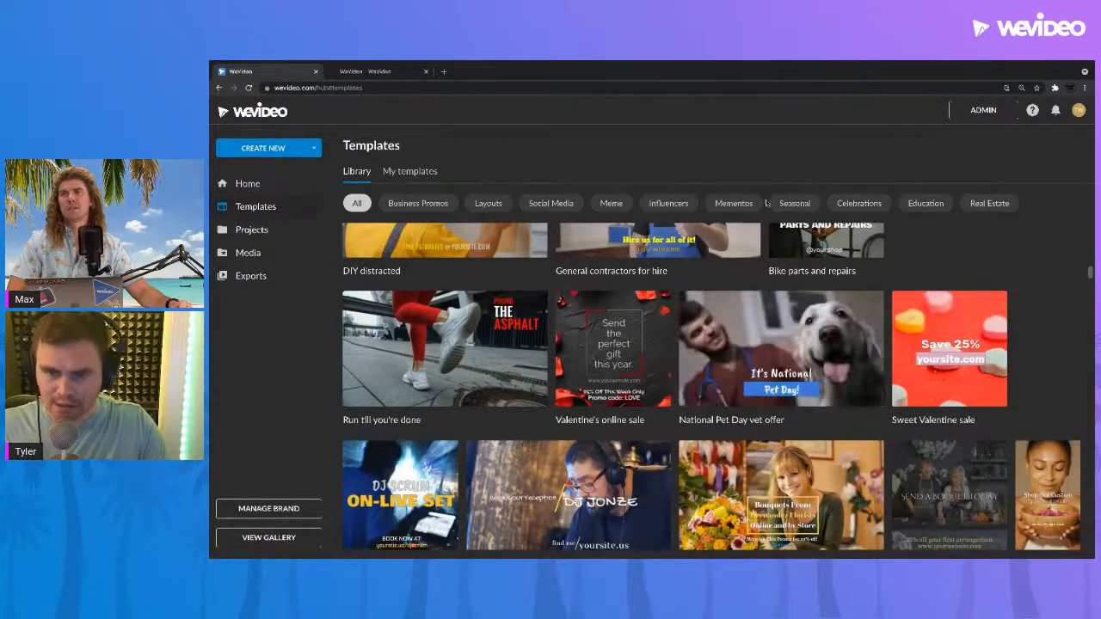
Filter the template library to Seasonal and look through the holiday and special-day templates.
{"action": "left_click", "coordinate": [786, 204]}
{"action": "scroll", "coordinate": [770, 368], "scroll_direction": "down", "scroll_amount": 3}
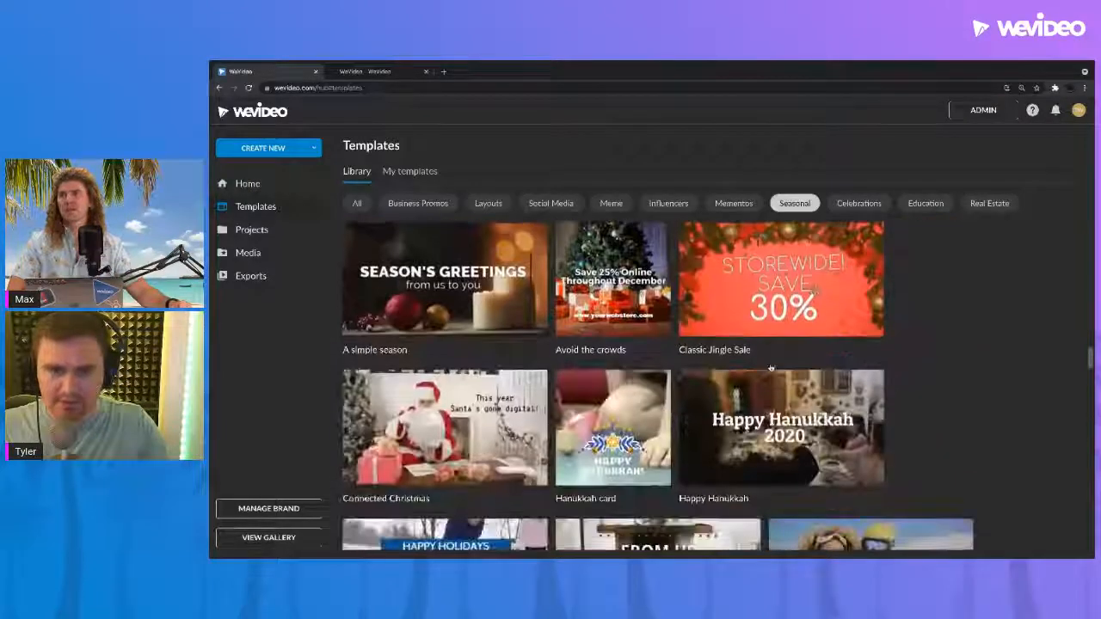
{"action": "scroll", "coordinate": [770, 370], "scroll_direction": "down", "scroll_amount": 5}
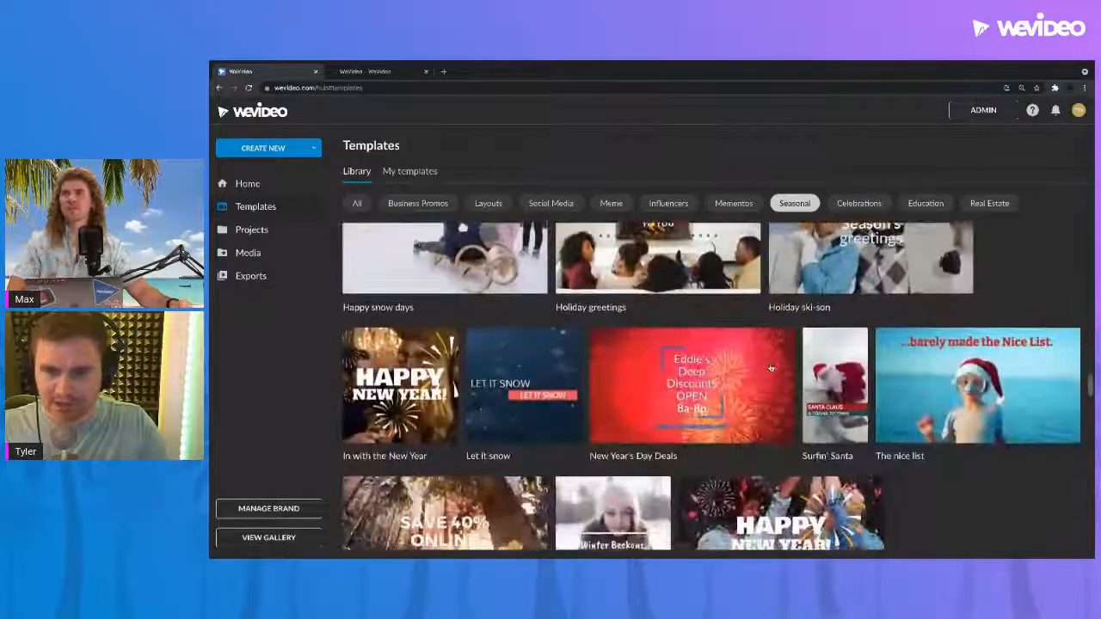
{"action": "scroll", "coordinate": [747, 370], "scroll_direction": "down", "scroll_amount": 5}
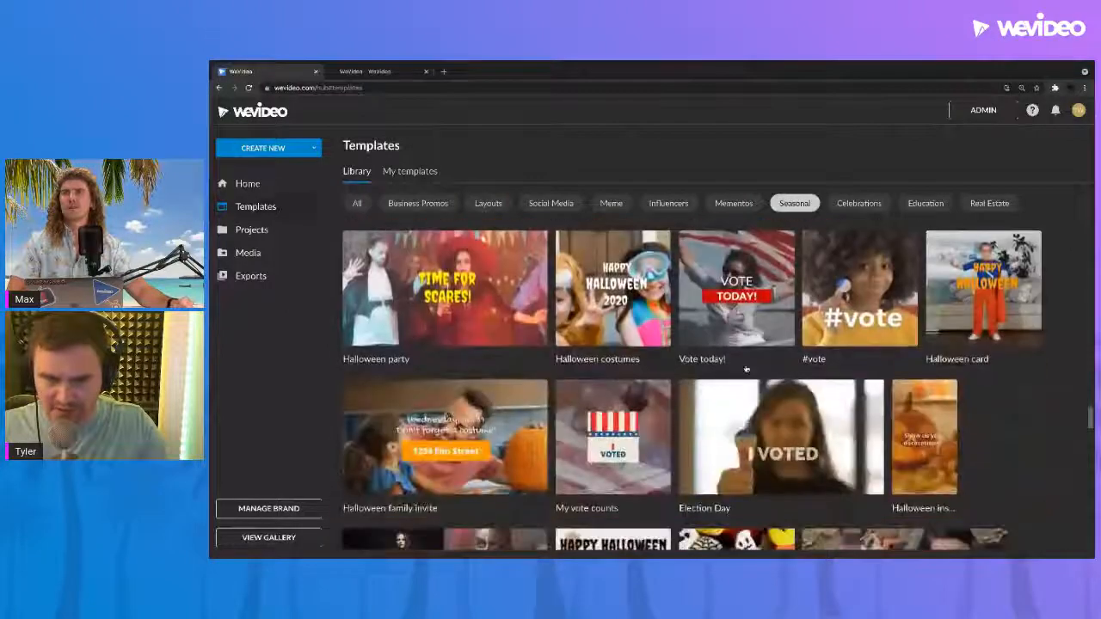
{"action": "scroll", "coordinate": [747, 369], "scroll_direction": "down", "scroll_amount": 5}
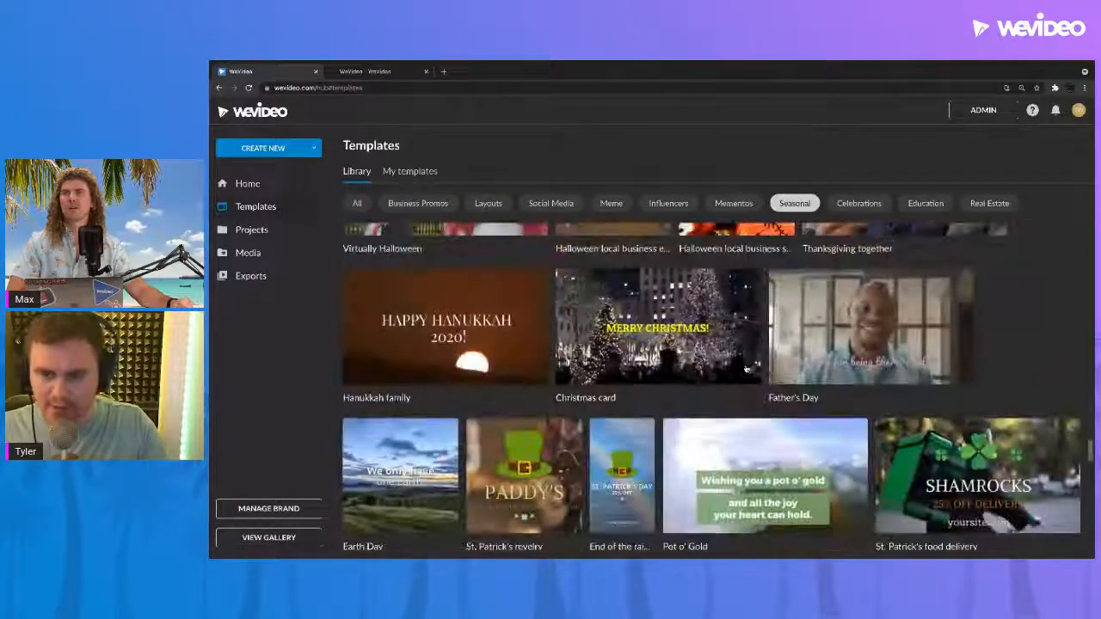
{"action": "scroll", "coordinate": [747, 369], "scroll_direction": "down", "scroll_amount": 5}
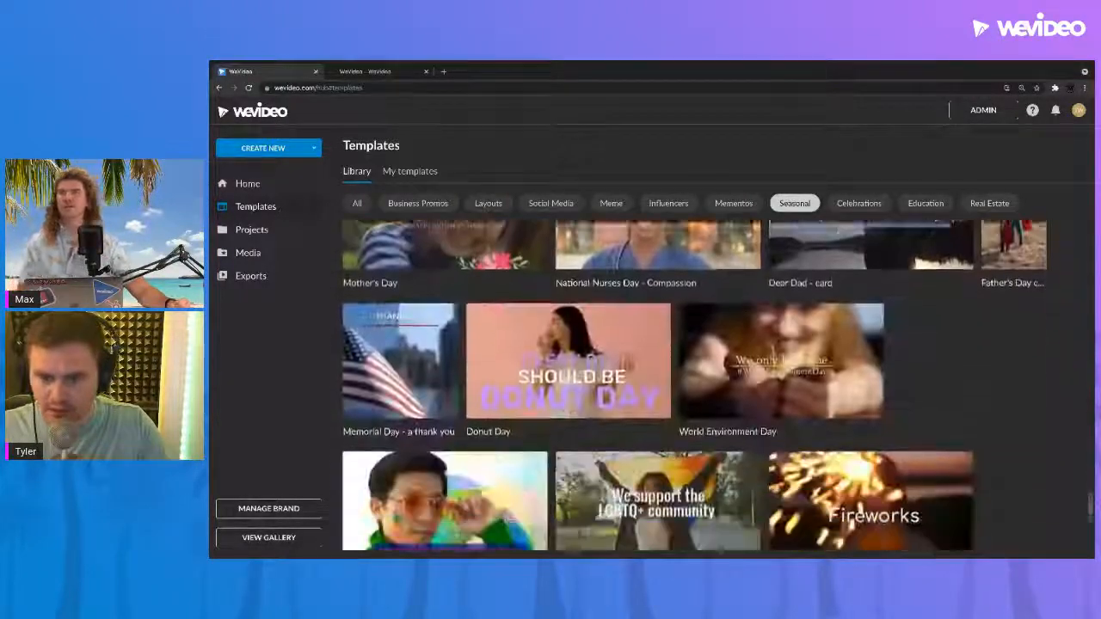
{"action": "scroll", "coordinate": [747, 369], "scroll_direction": "down", "scroll_amount": 2}
{"action": "scroll", "coordinate": [747, 368], "scroll_direction": "up", "scroll_amount": 10}
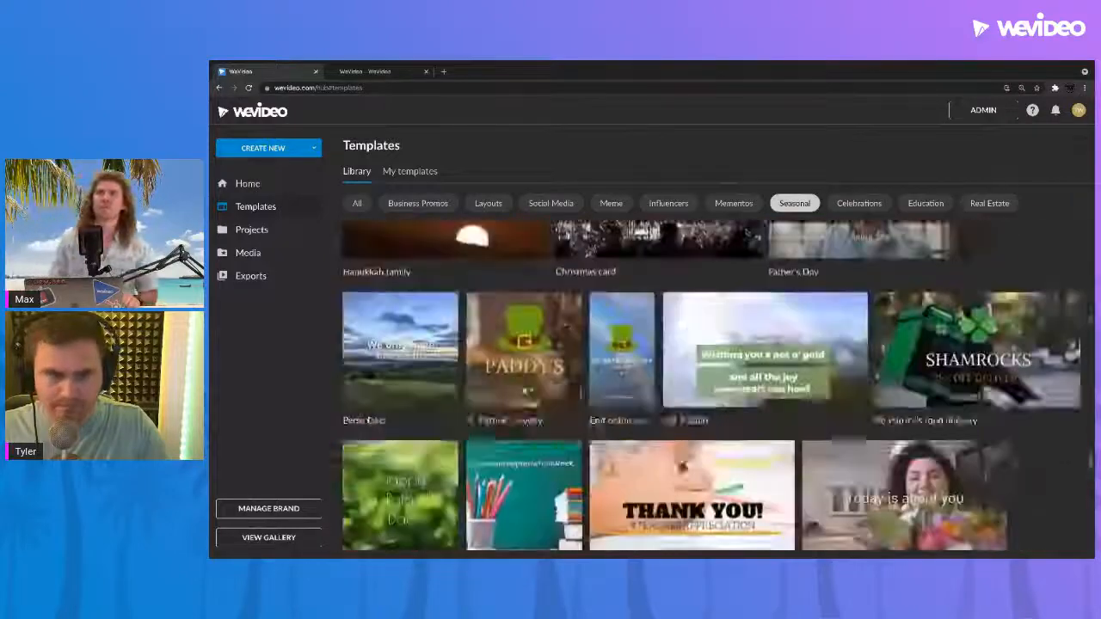
{"action": "scroll", "coordinate": [746, 369], "scroll_direction": "up", "scroll_amount": 10}
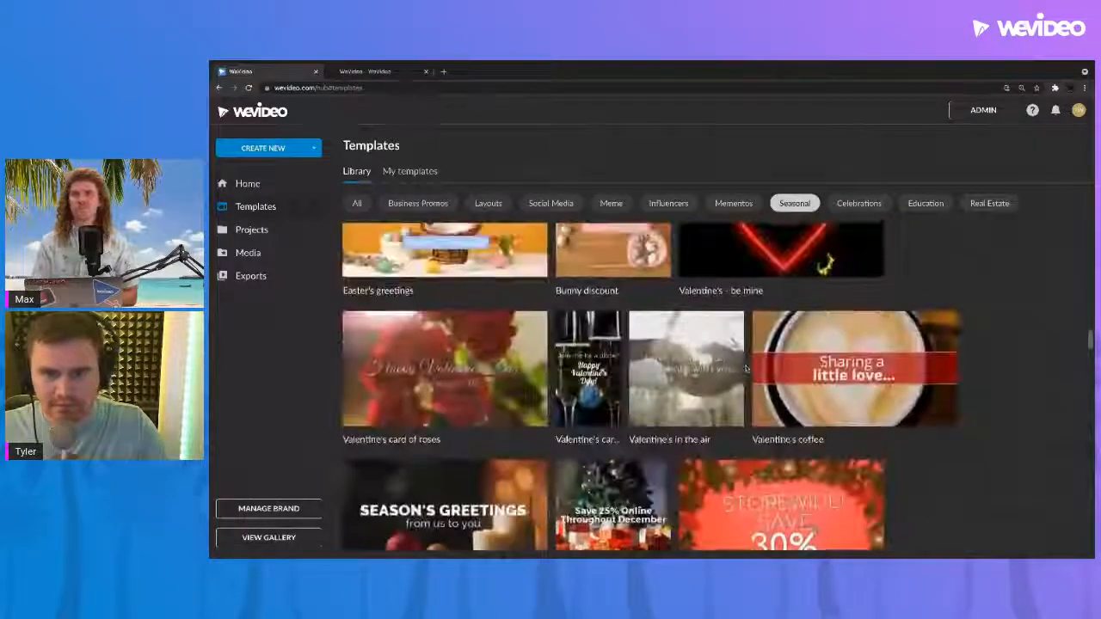
{"action": "scroll", "coordinate": [658, 386], "scroll_direction": "up", "scroll_amount": 5}
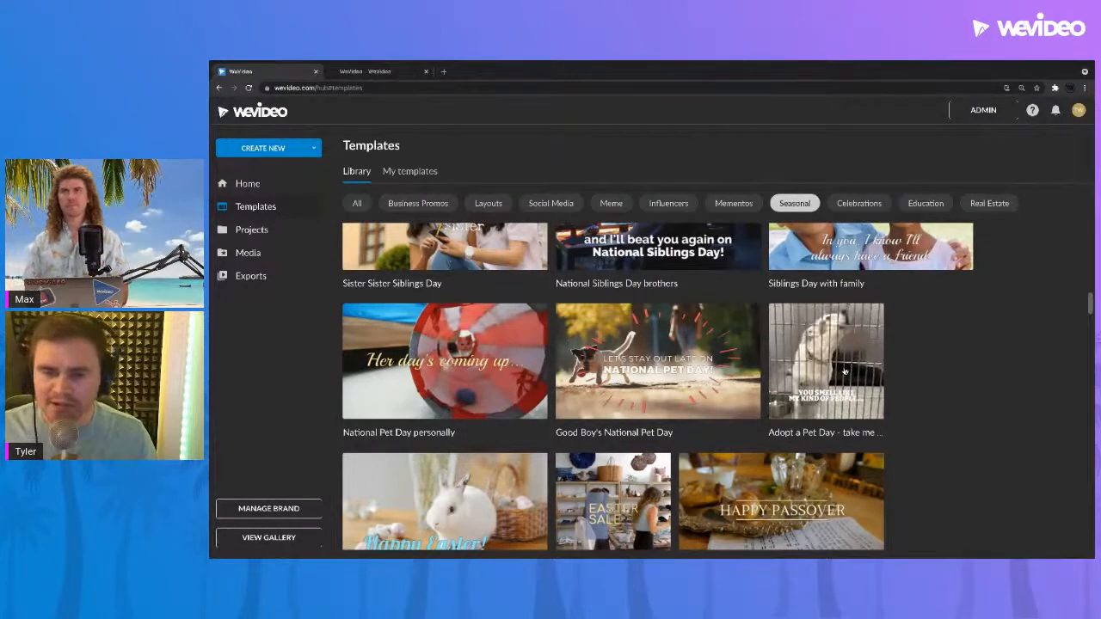
Start an edit from the Good Boy's National Pet Day template in the Live Video project and move the playhead to 00:01:18.
{"action": "left_click", "coordinate": [691, 373]}
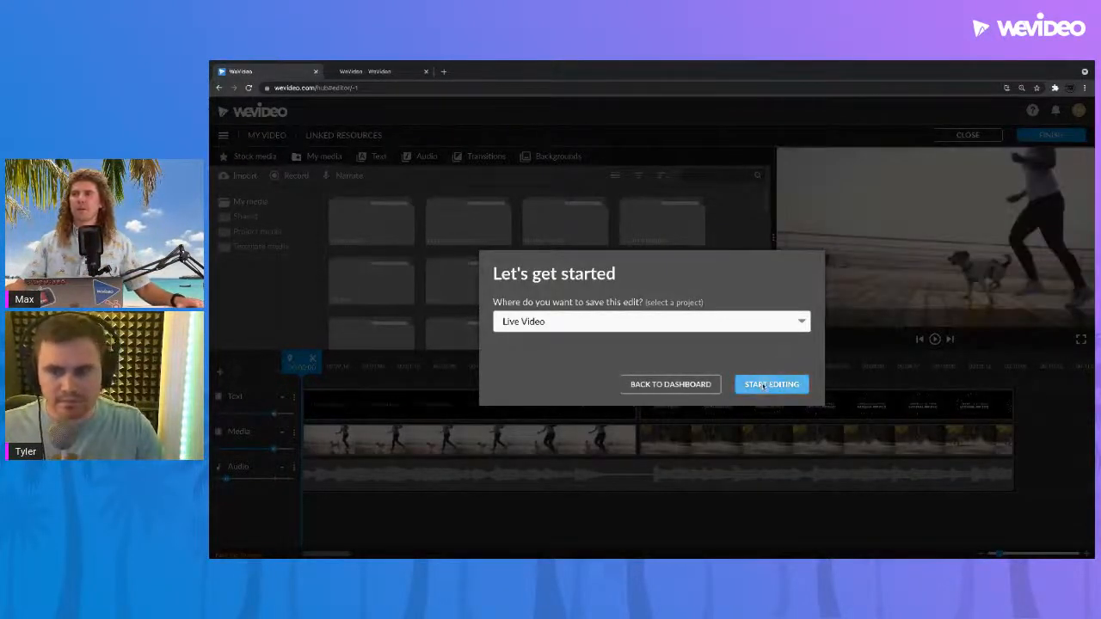
{"action": "left_click", "coordinate": [764, 384]}
{"action": "left_click", "coordinate": [376, 367]}
{"action": "left_click_drag", "start_coordinate": [376, 371], "coordinate": [425, 371]}
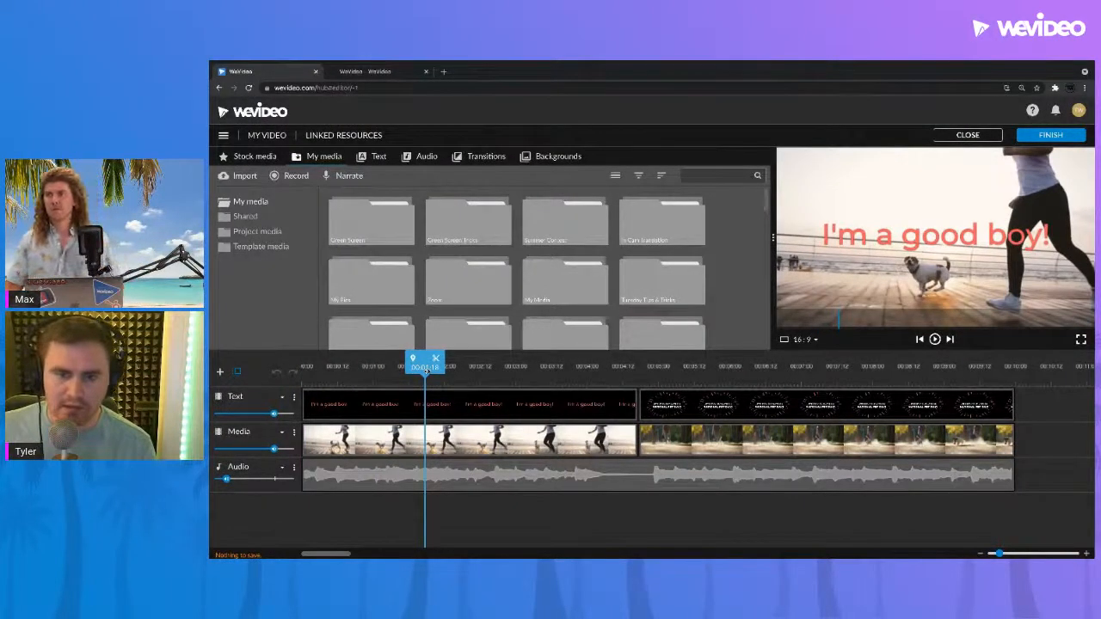
Select the "I'm a good boy!" text clip, play the template from the beginning and preview its National Pet Day title.
{"action": "left_click", "coordinate": [501, 405]}
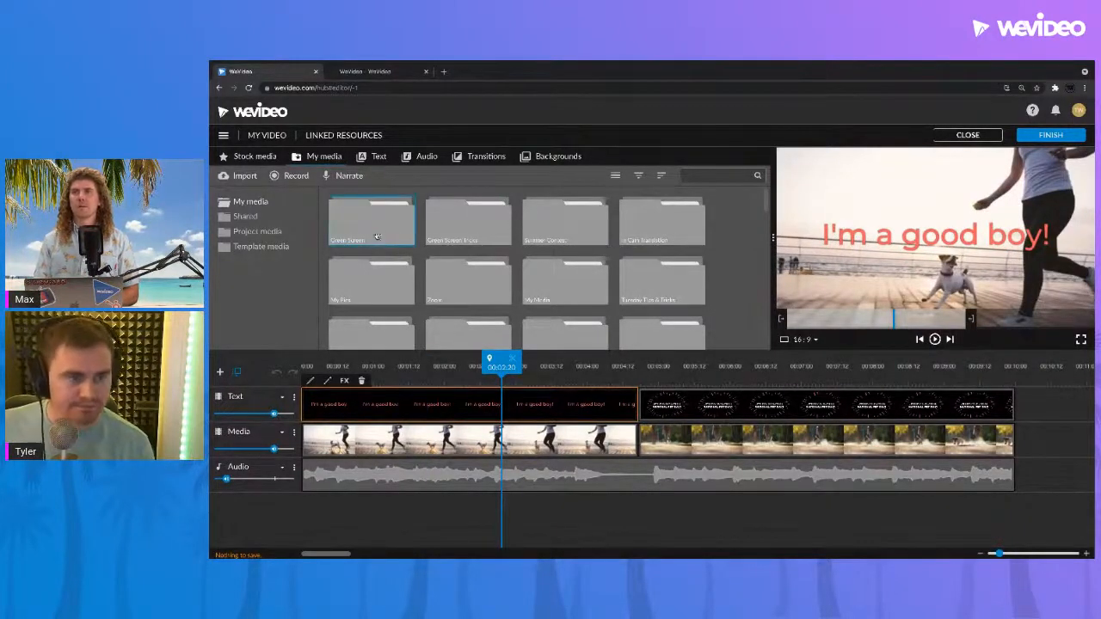
{"action": "left_click", "coordinate": [302, 369]}
{"action": "key", "text": "space"}
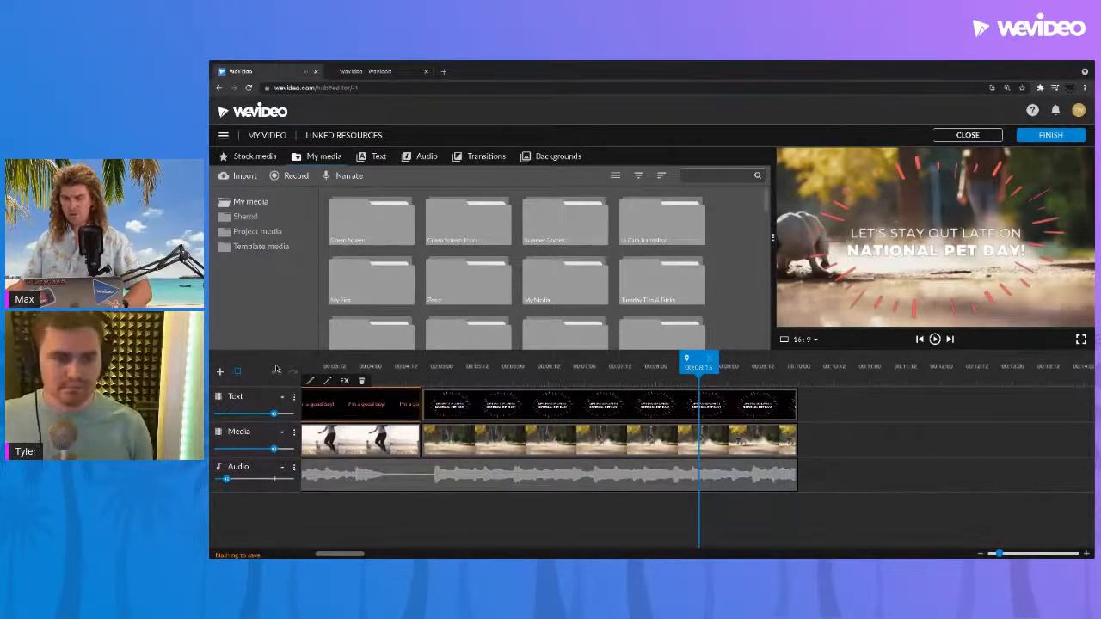
{"action": "left_click", "coordinate": [875, 396]}
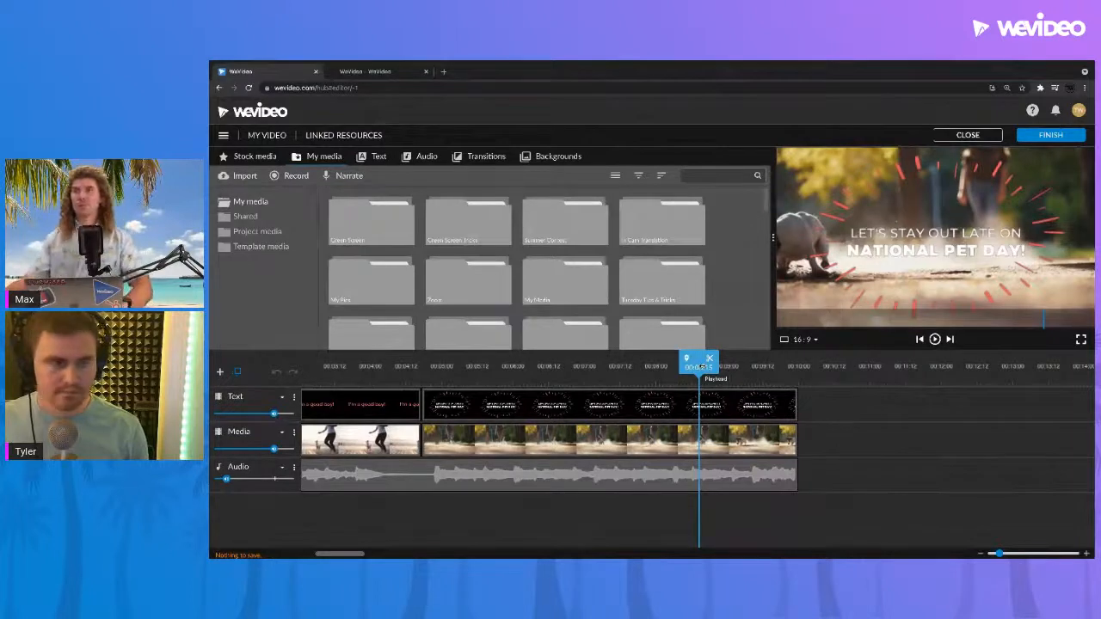
{"action": "key", "text": "space"}
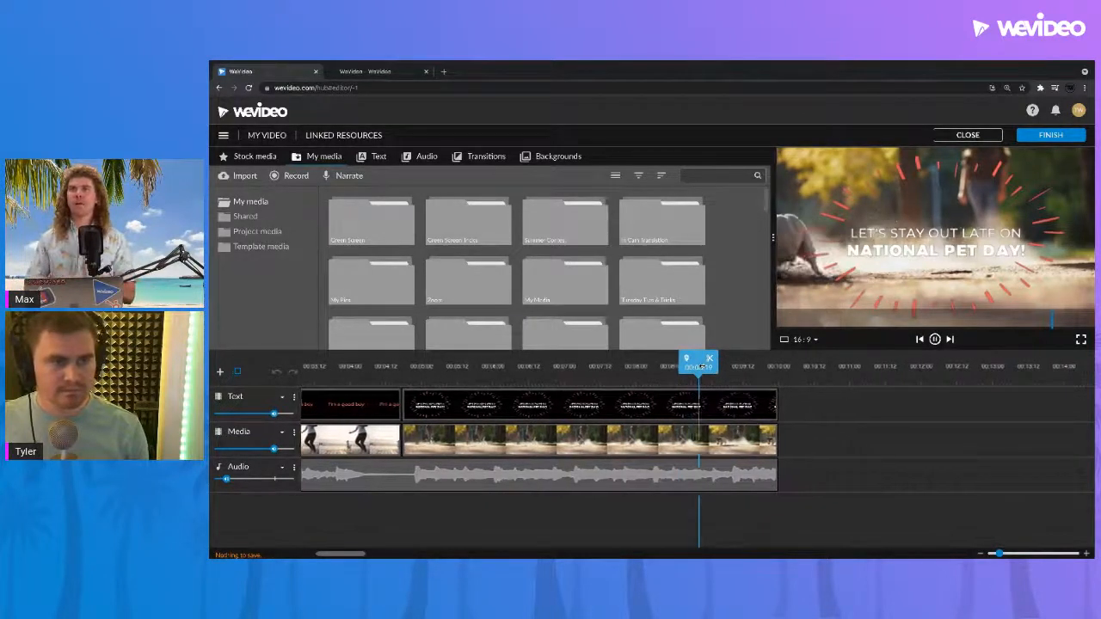
{"action": "key", "text": "space"}
Leave the pet day edit for the home page and view the recent projects.
{"action": "left_click", "coordinate": [271, 113]}
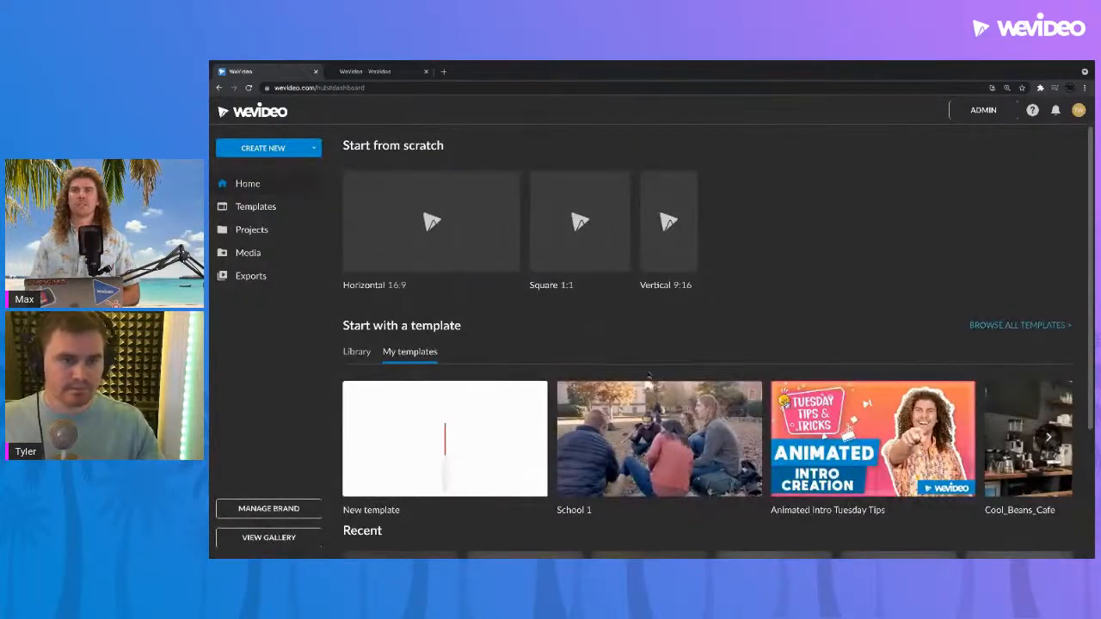
{"action": "scroll", "coordinate": [648, 375], "scroll_direction": "down", "scroll_amount": 2}
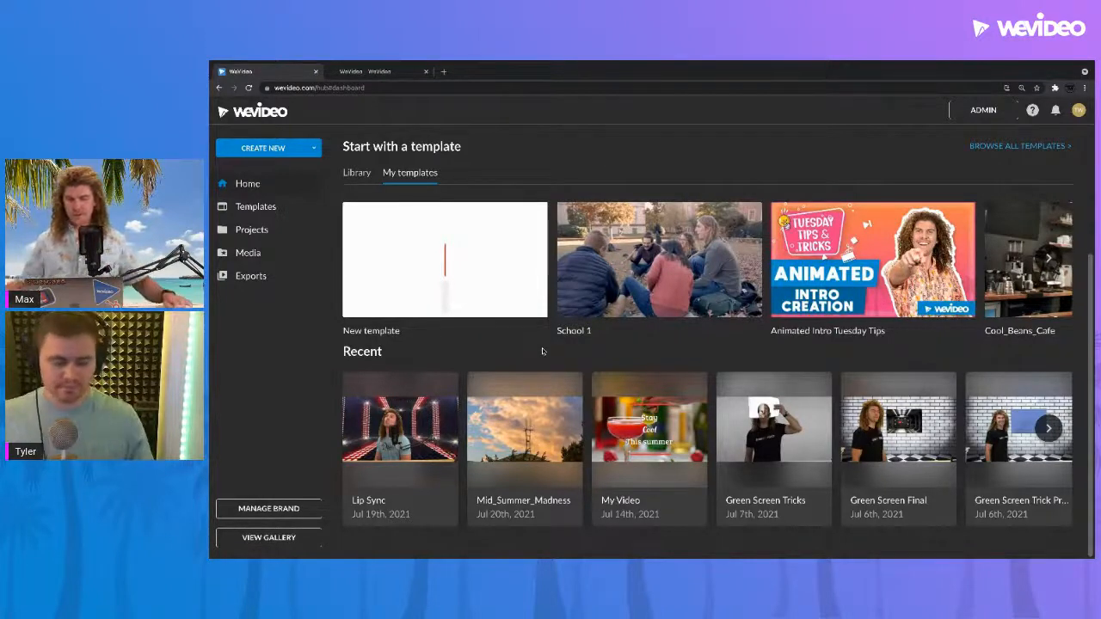
{"action": "mouse_move", "coordinate": [491, 299]}
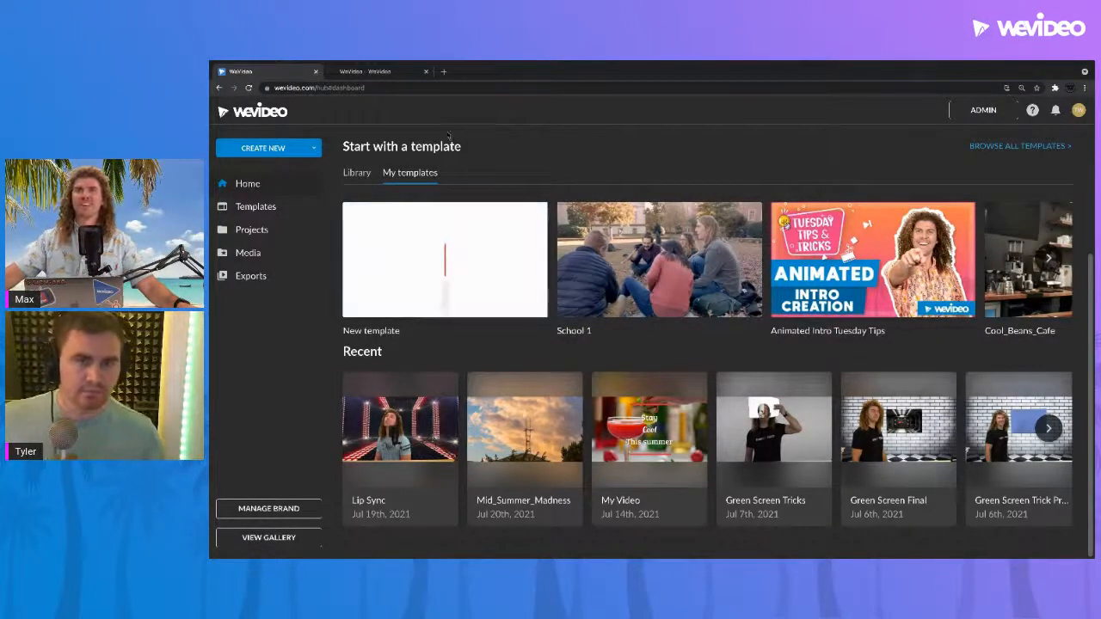